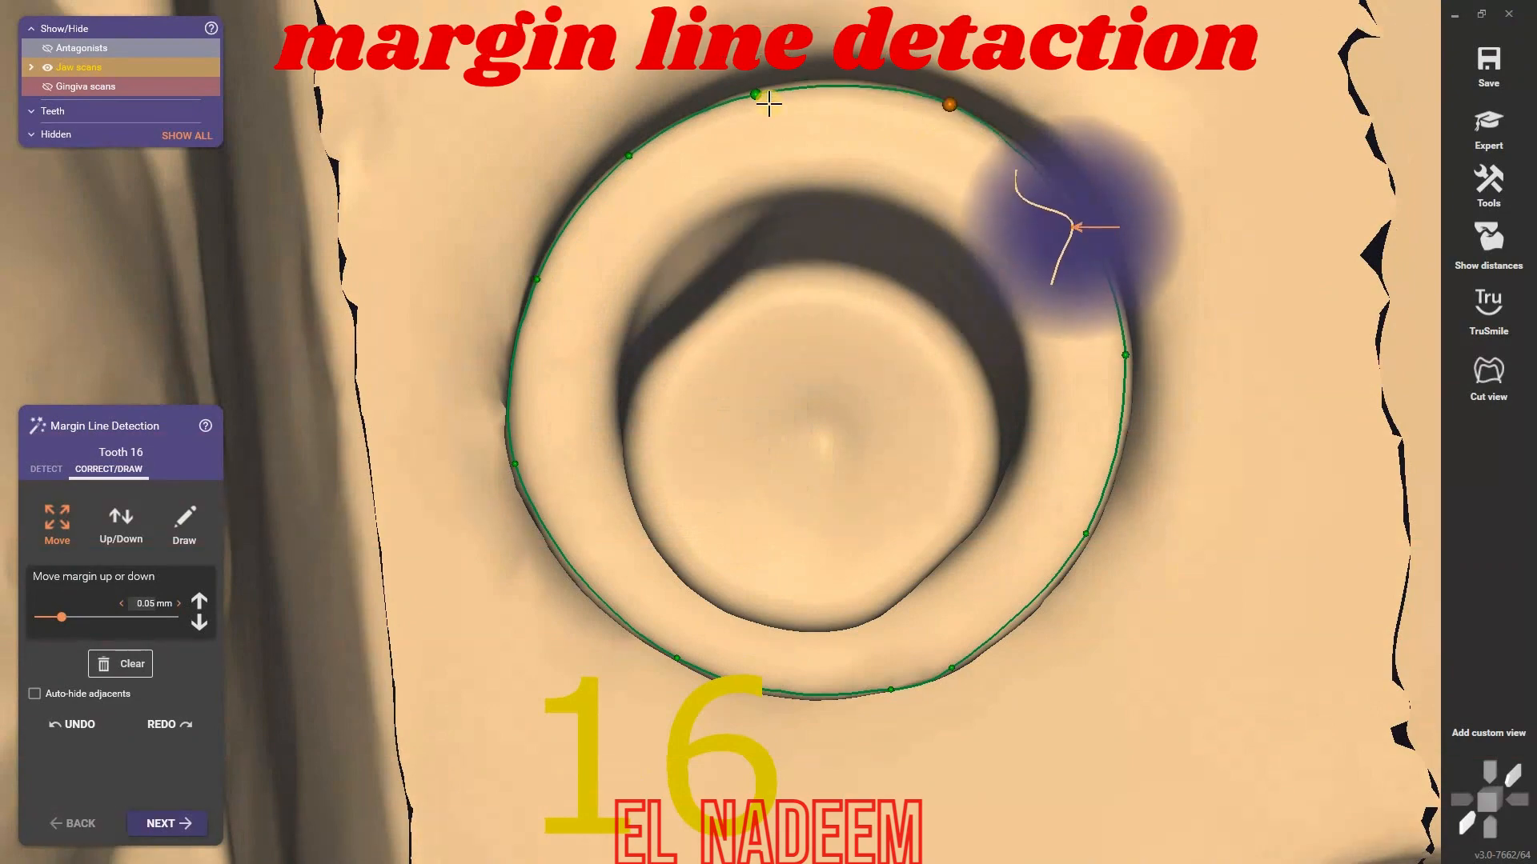
- Nudge three control points of the tooth 16 margin line onto the shoulder edge, and accept the margin and screw channel
drag(756, 96, 766, 87)
drag(1125, 355, 1128, 364)
drag(1086, 534, 1084, 538)
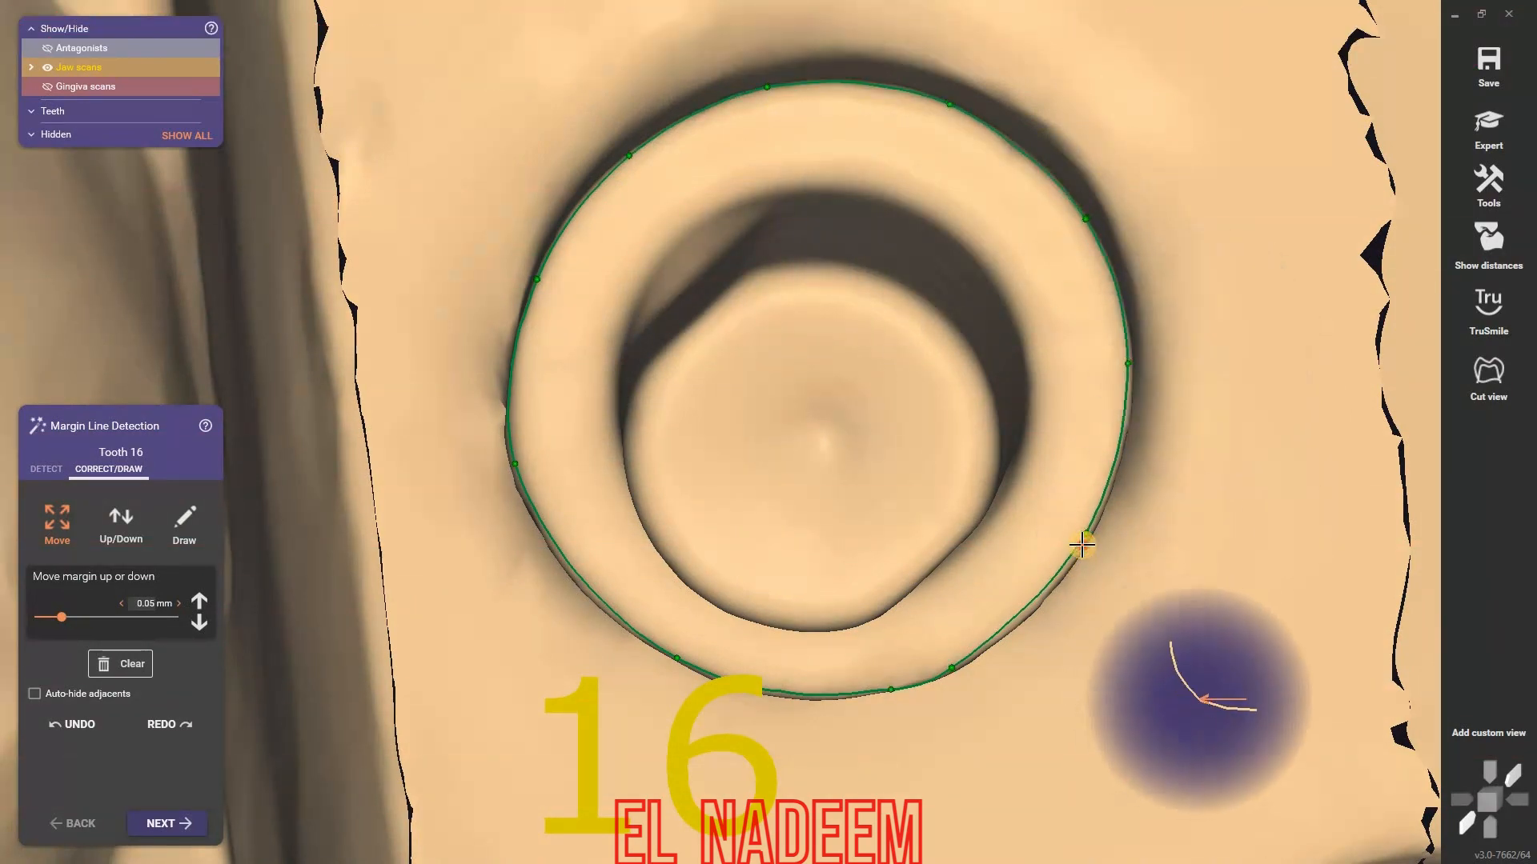
click(166, 823)
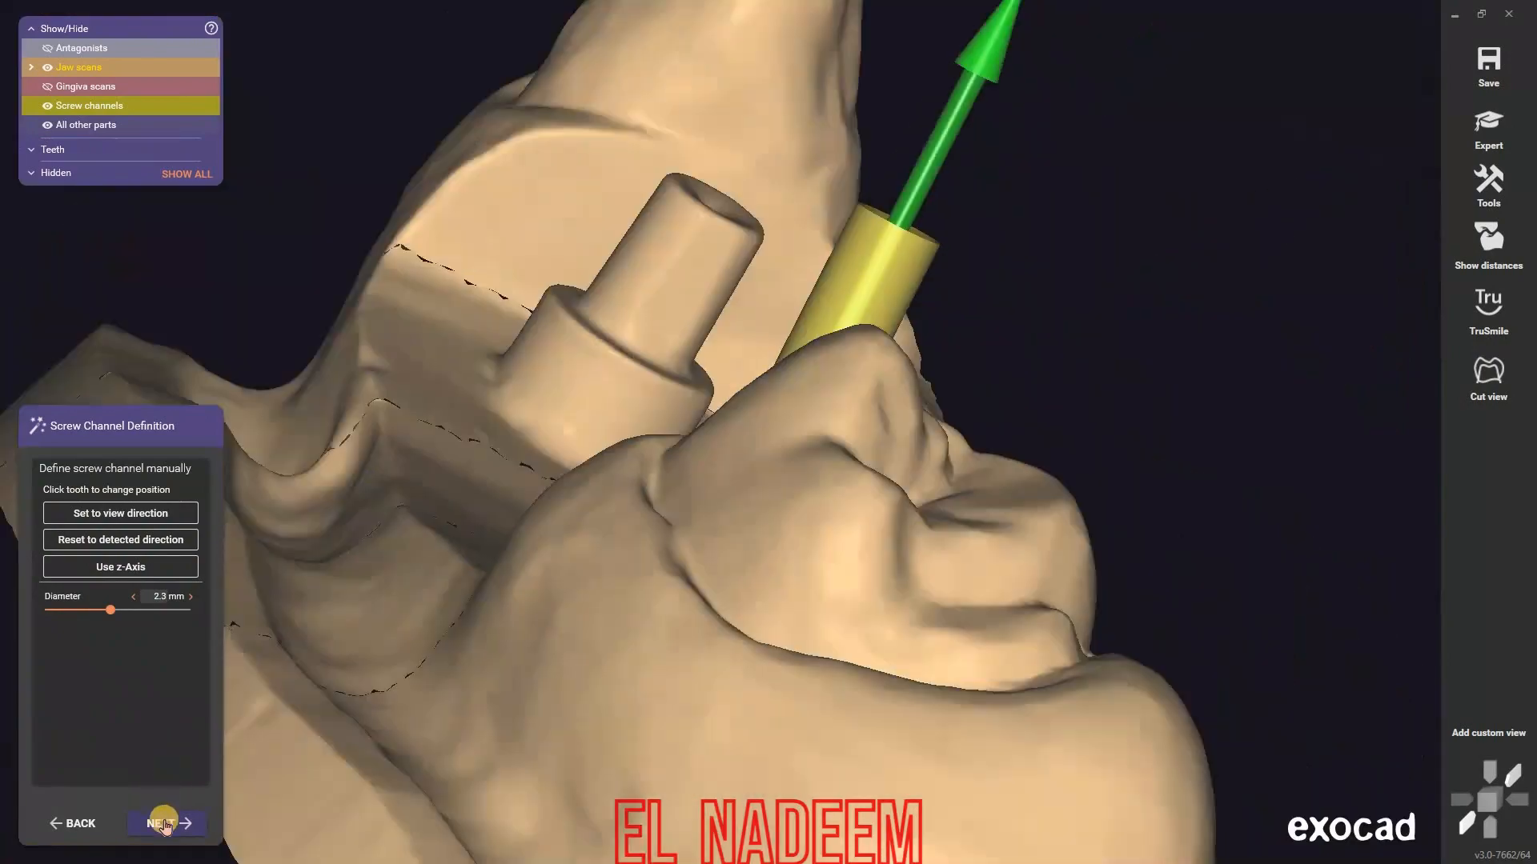
click(164, 824)
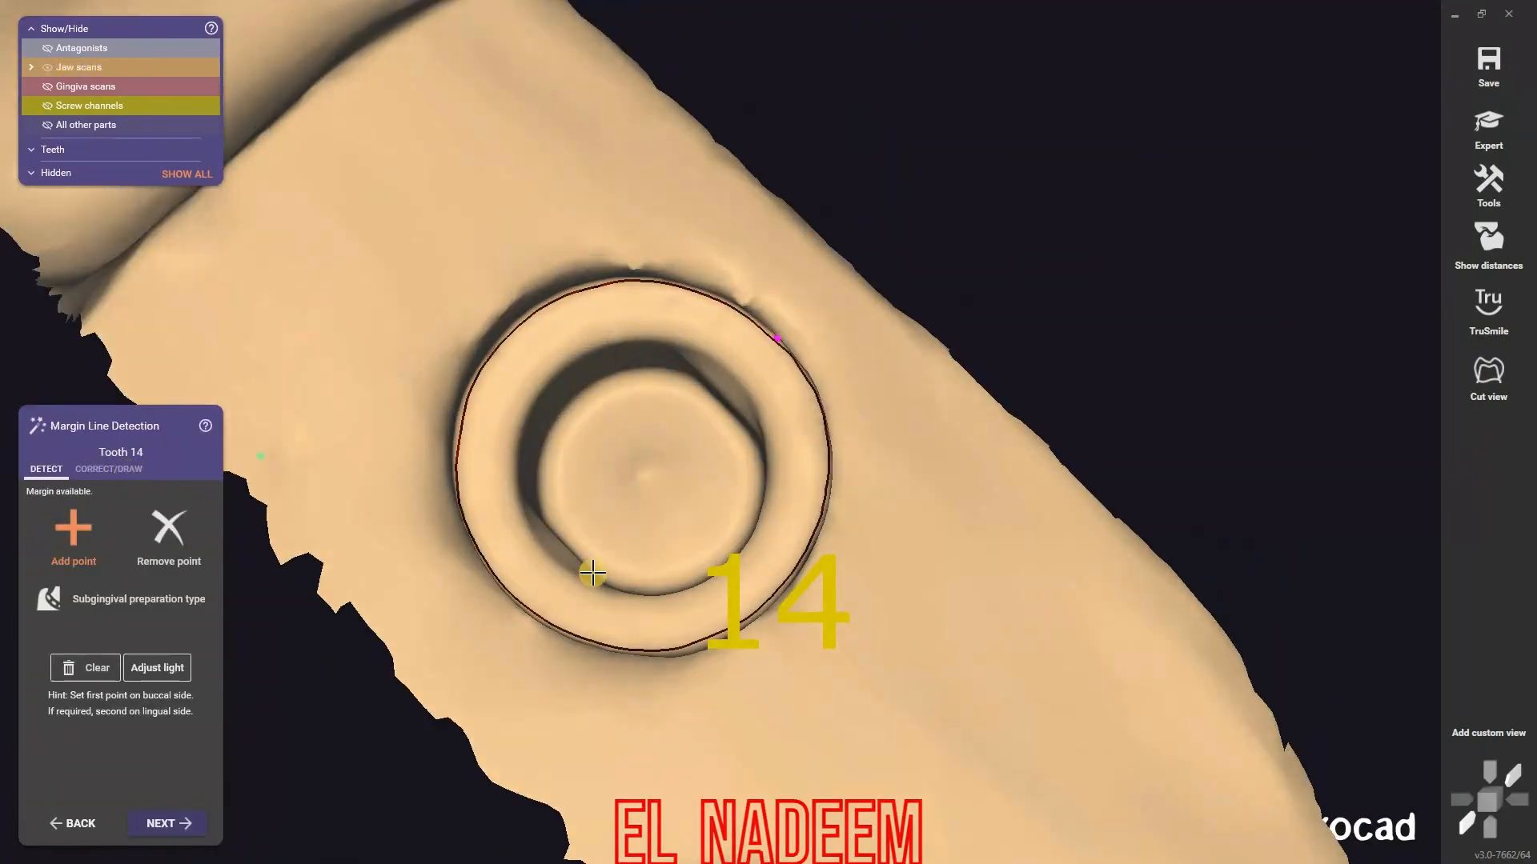
- Correct the tooth 14 margin line so that it follows the shoulder edge all around, and accept it
right_drag(592, 573, 635, 531)
click(489, 345)
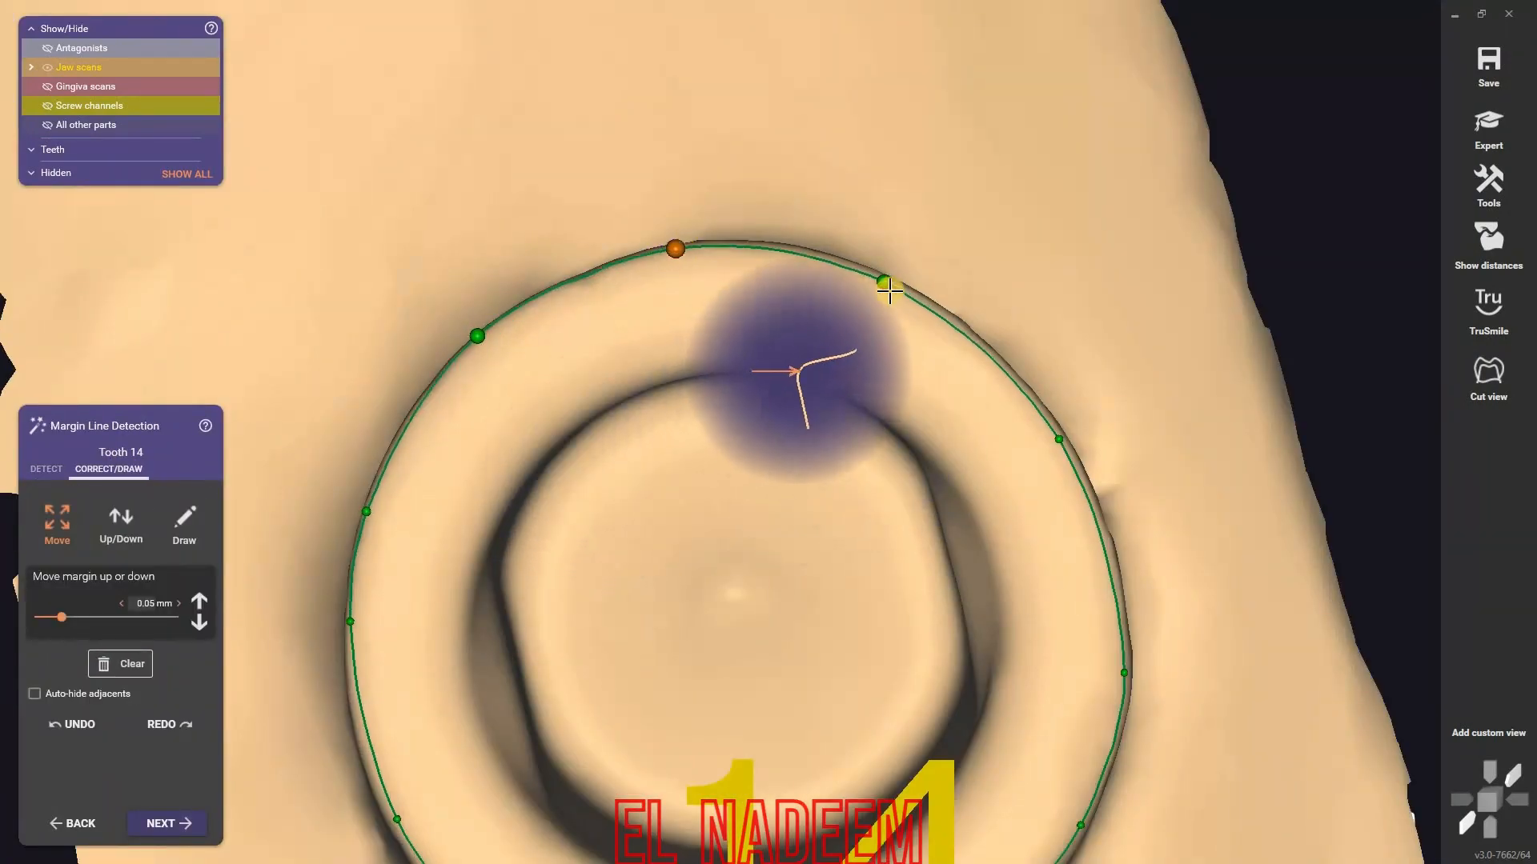
right_drag(889, 290, 971, 552)
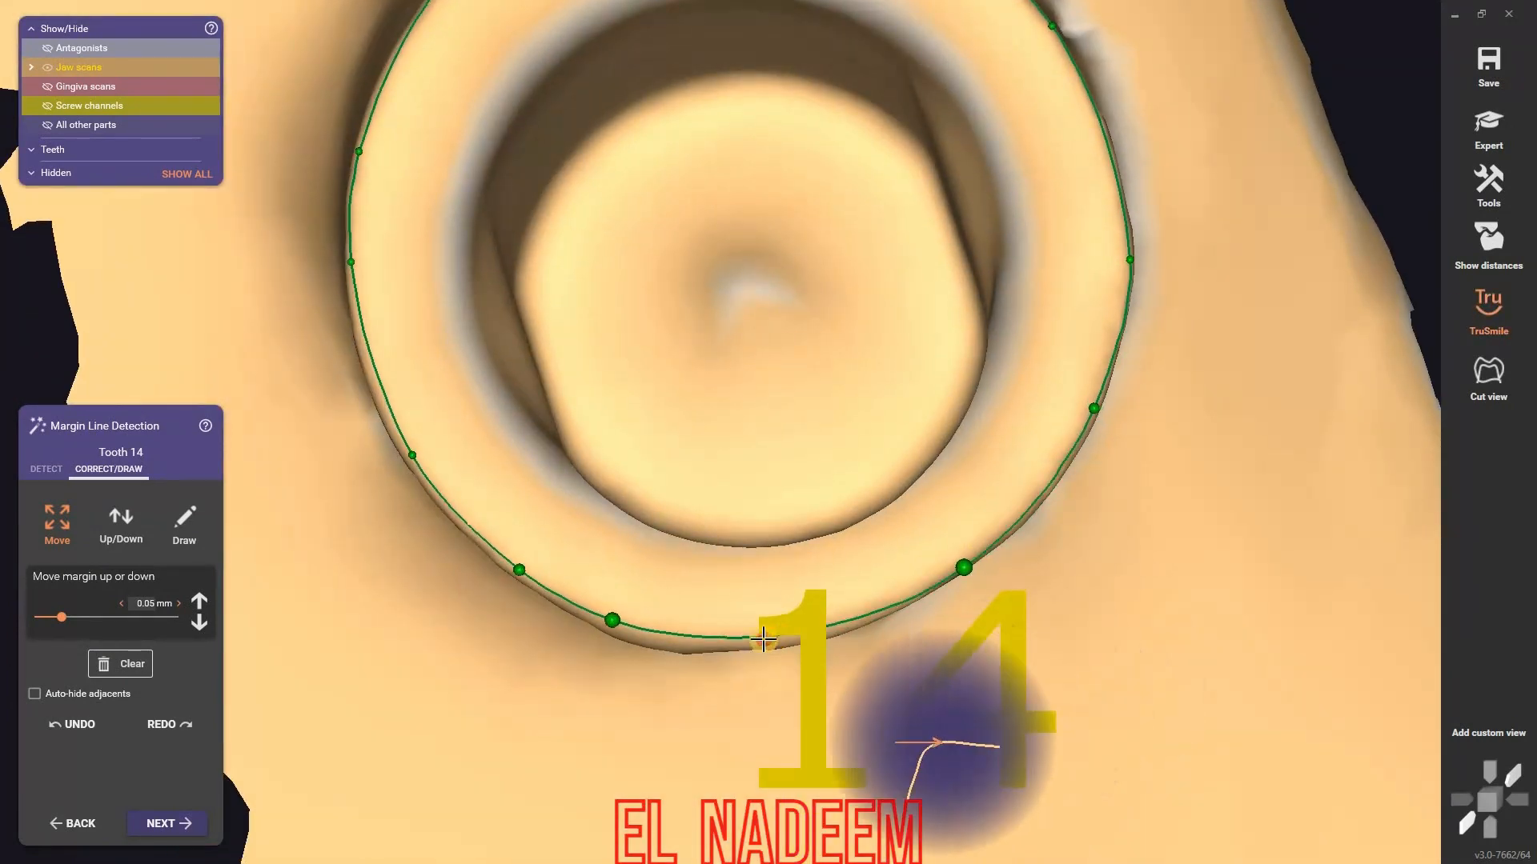
scroll(789, 614, down, 3)
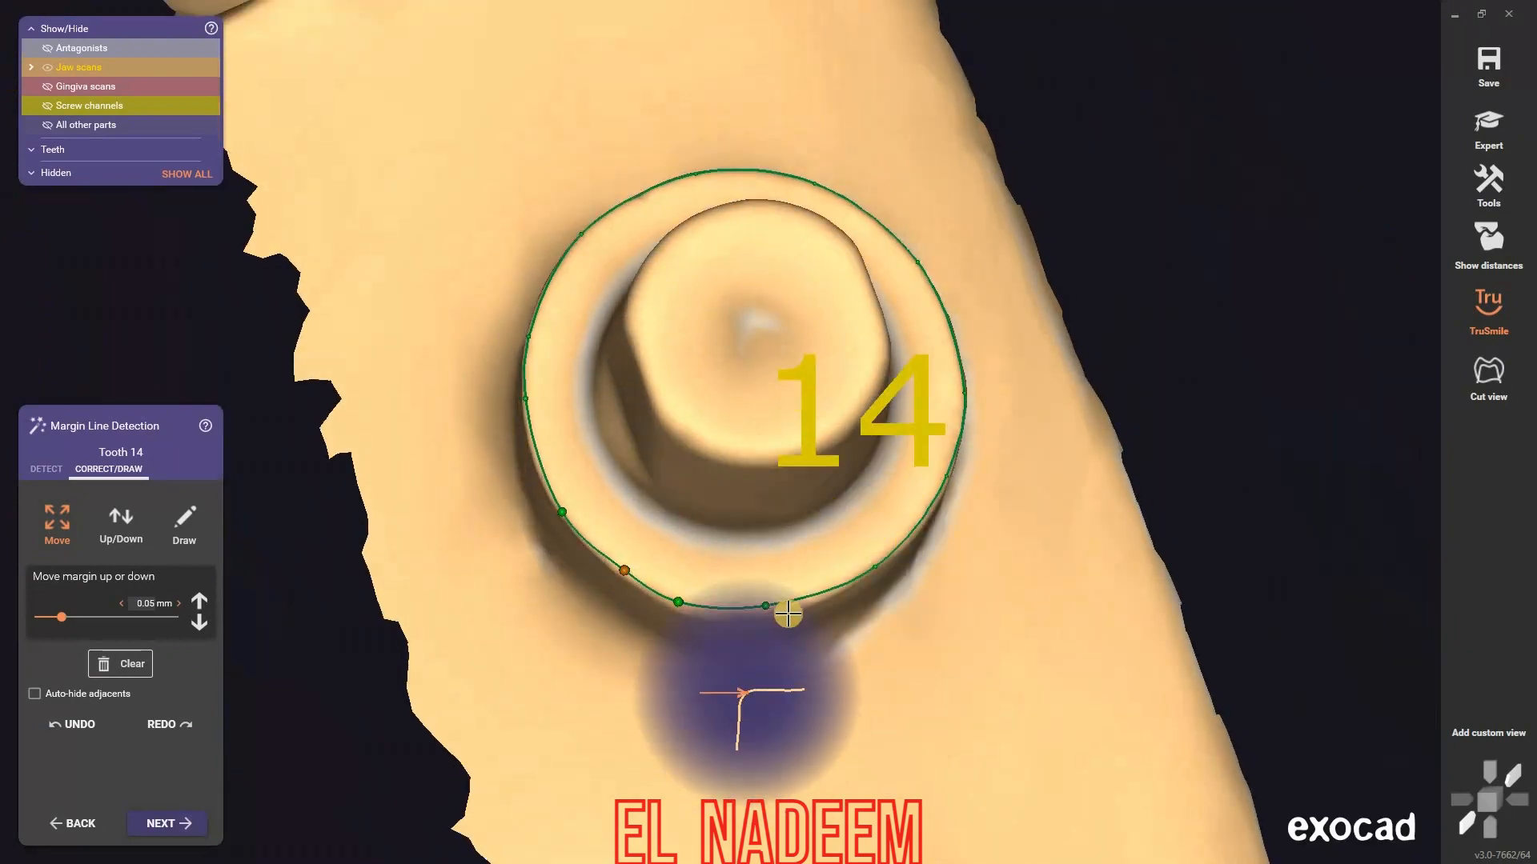
right_drag(785, 621, 790, 467)
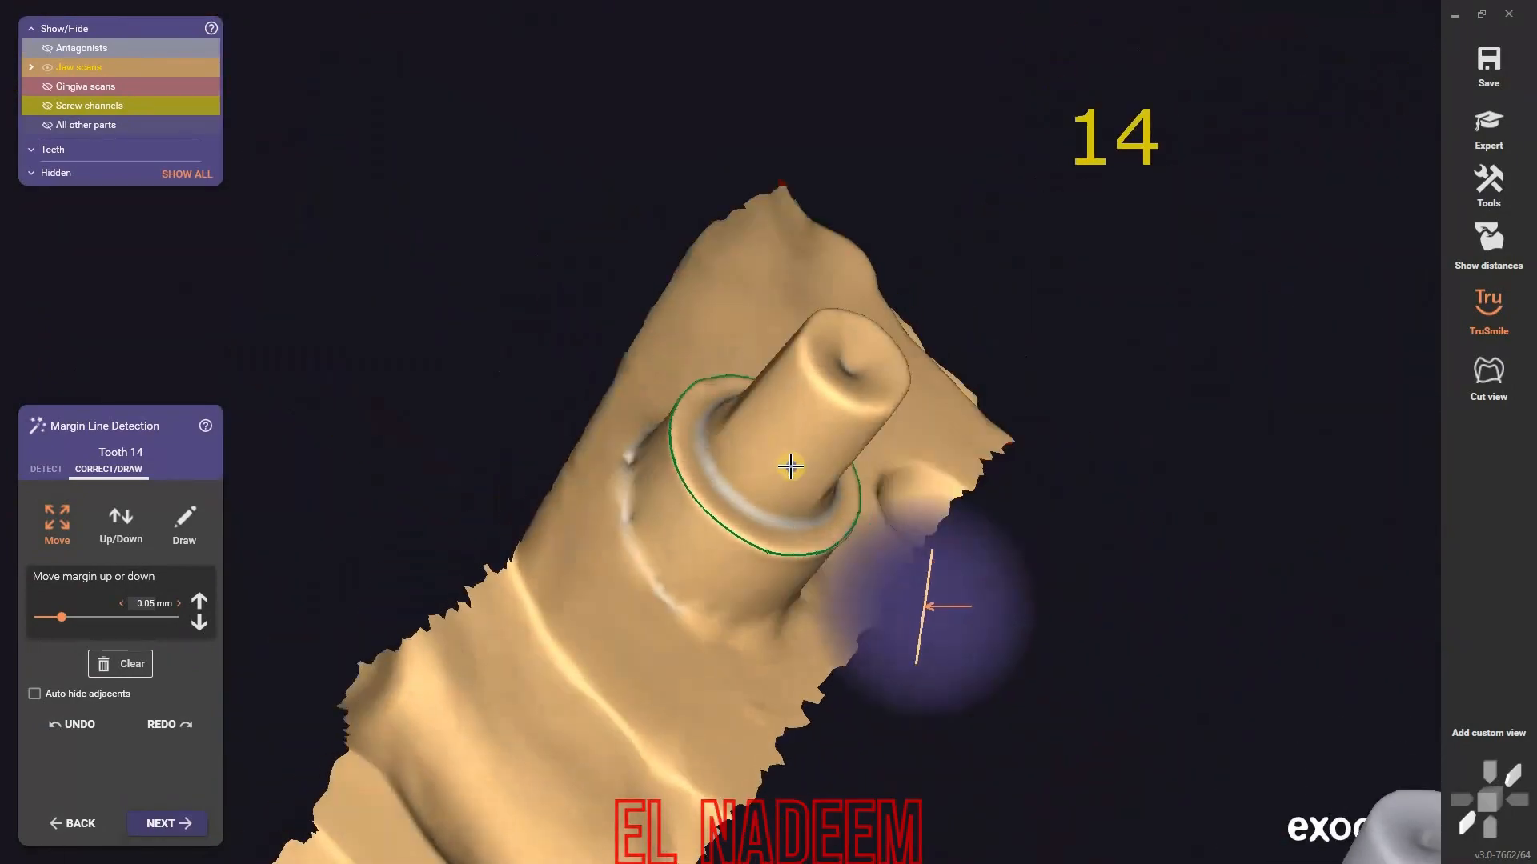
scroll(950, 490, down, 3)
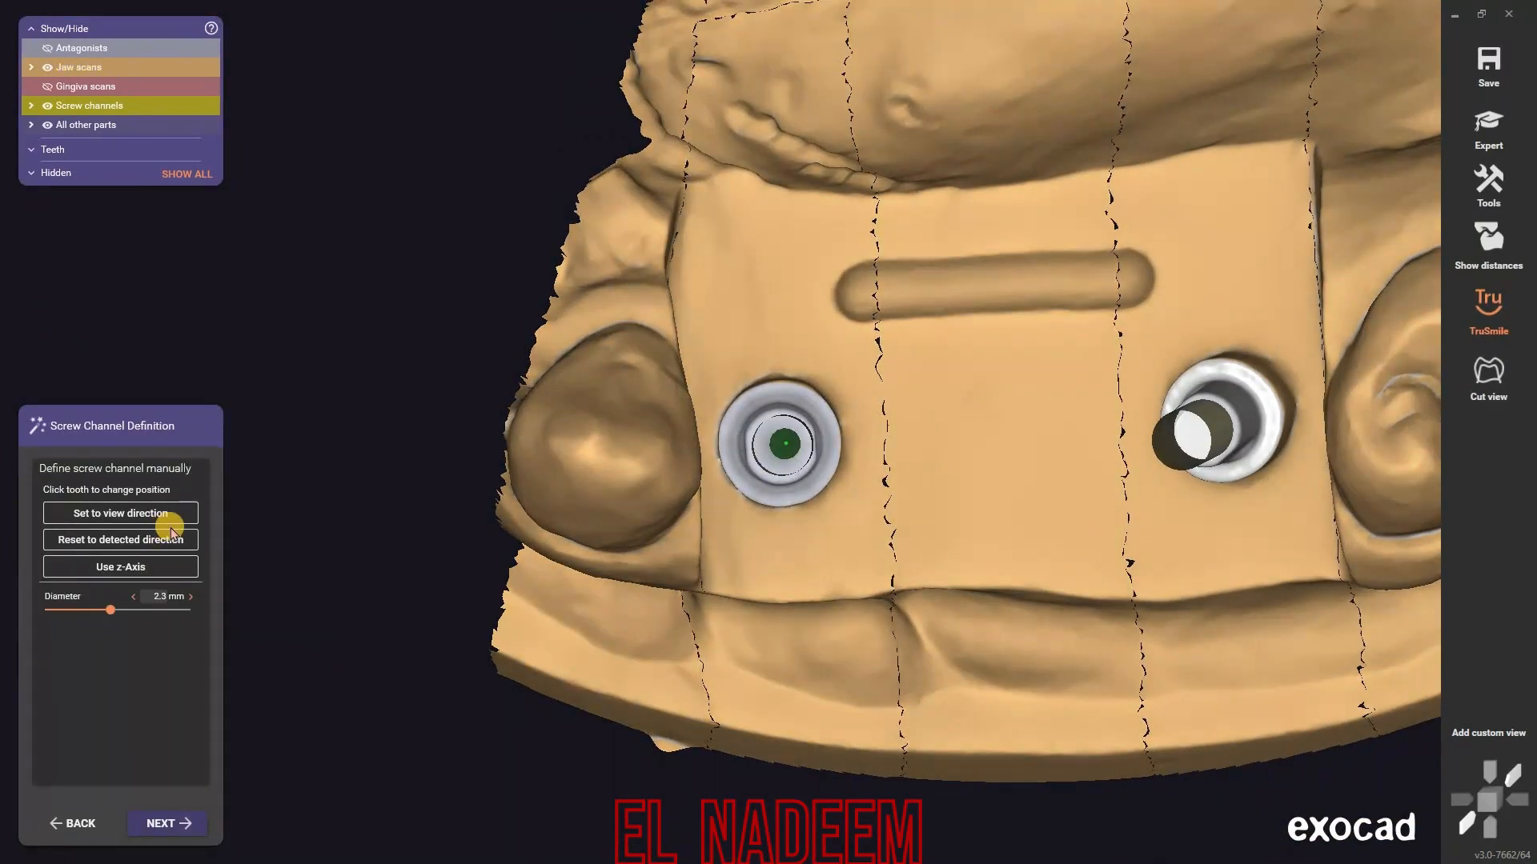
- Proceed through the remaining screw channel and emergence profile definitions to tooth placement
right_drag(1040, 513, 900, 584)
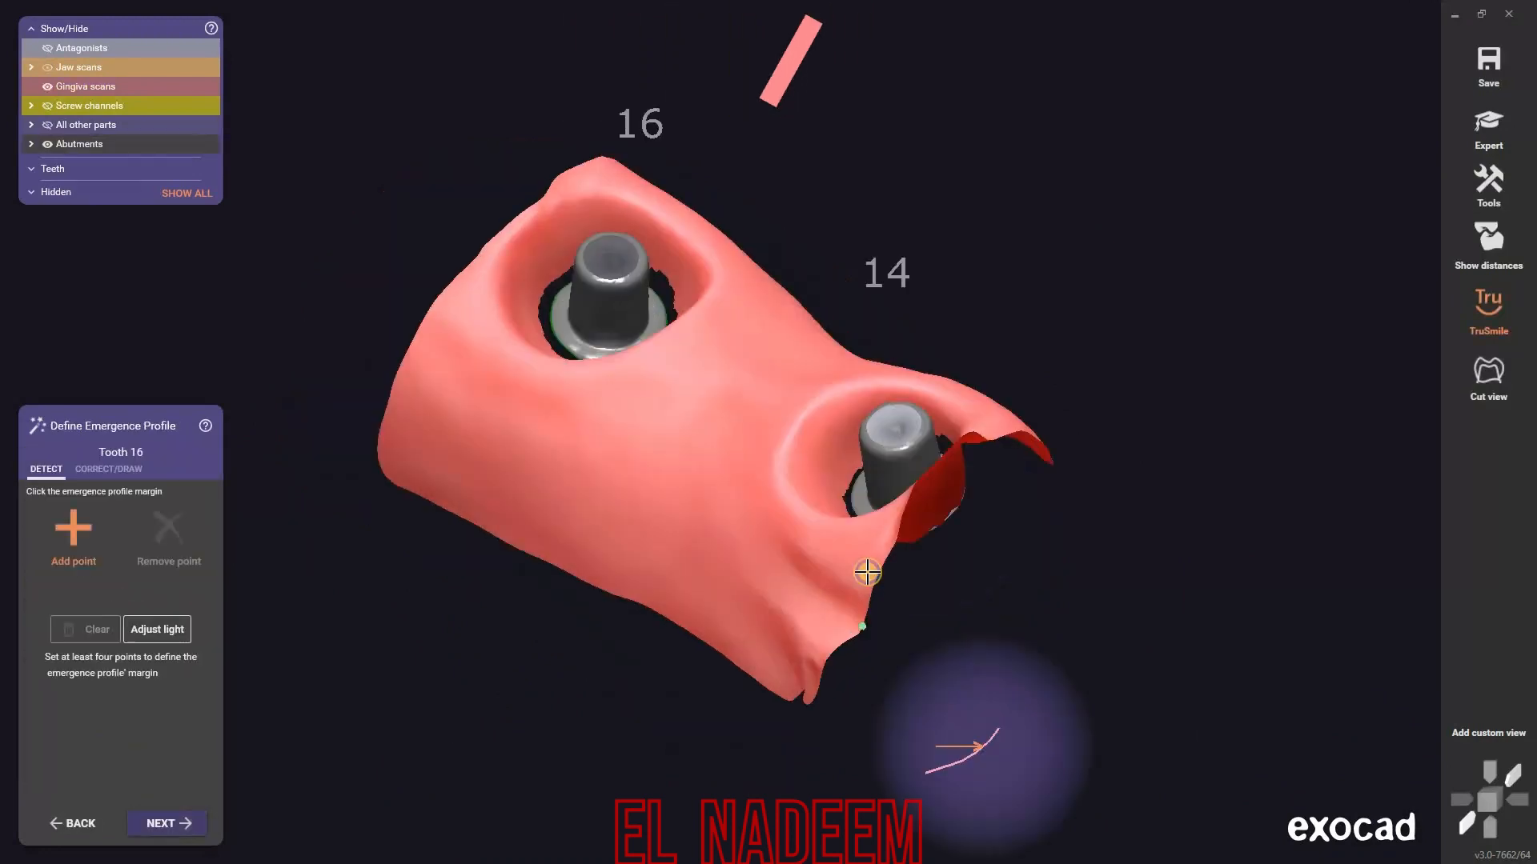
right_drag(943, 747, 972, 680)
click(149, 824)
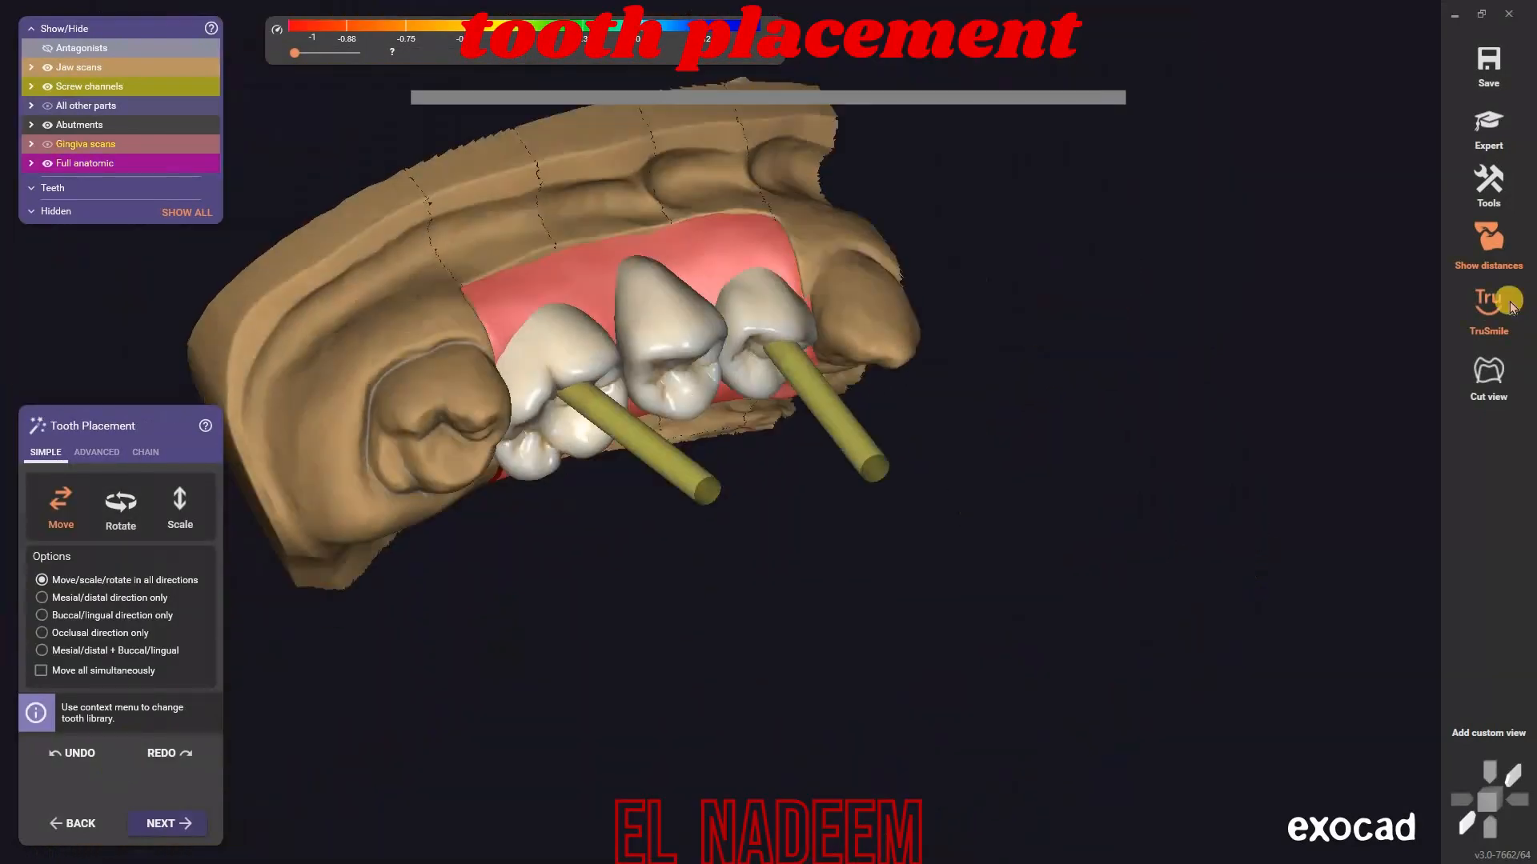
- Load model teeth for 14, 15 and 16 from the generic tooth library
right_click(1282, 414)
click(1345, 511)
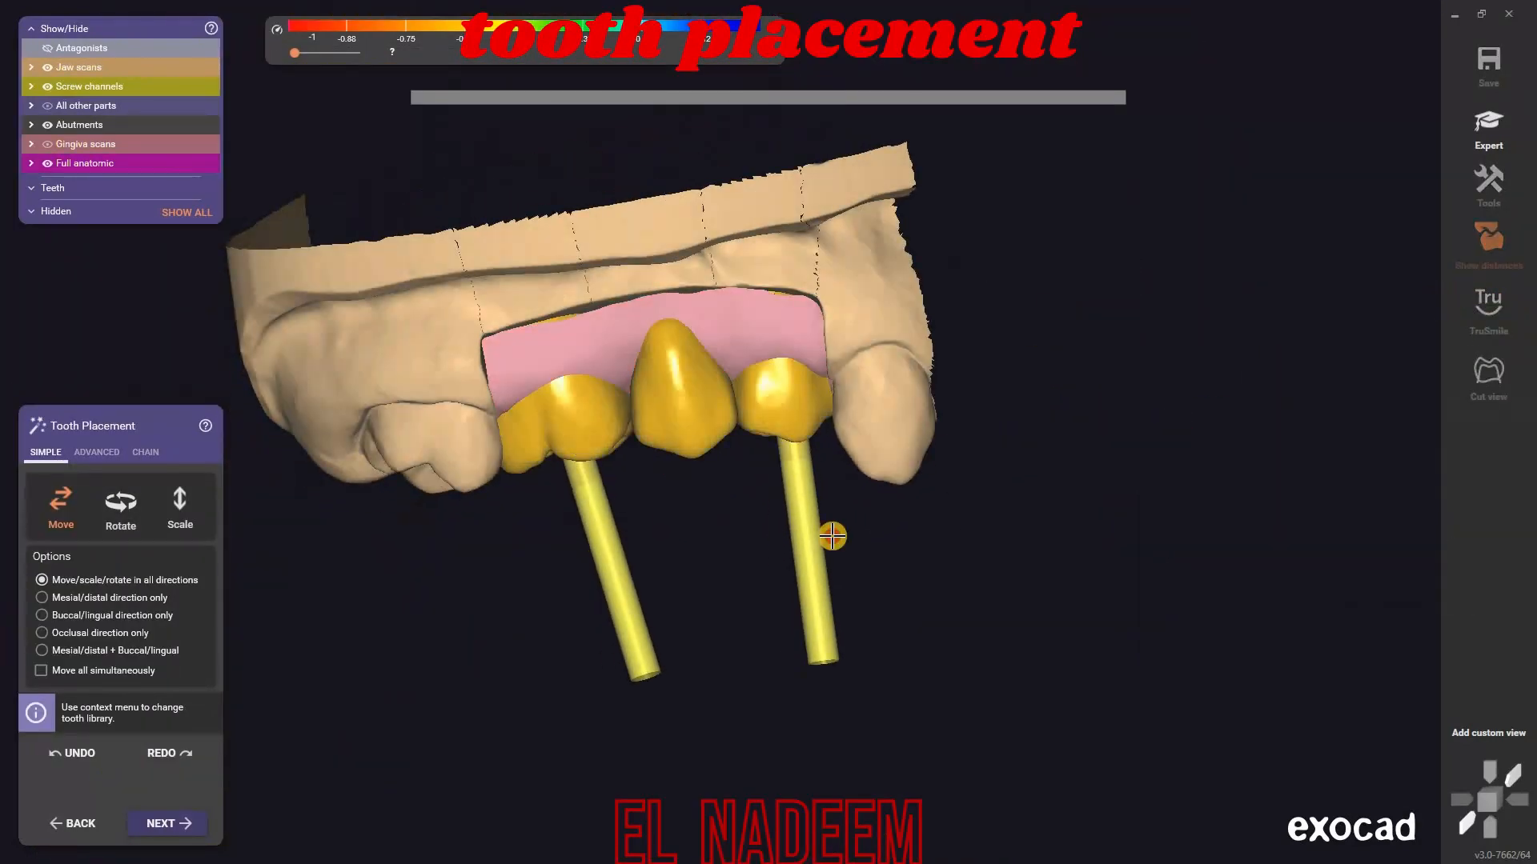
click(286, 355)
click(281, 449)
click(315, 785)
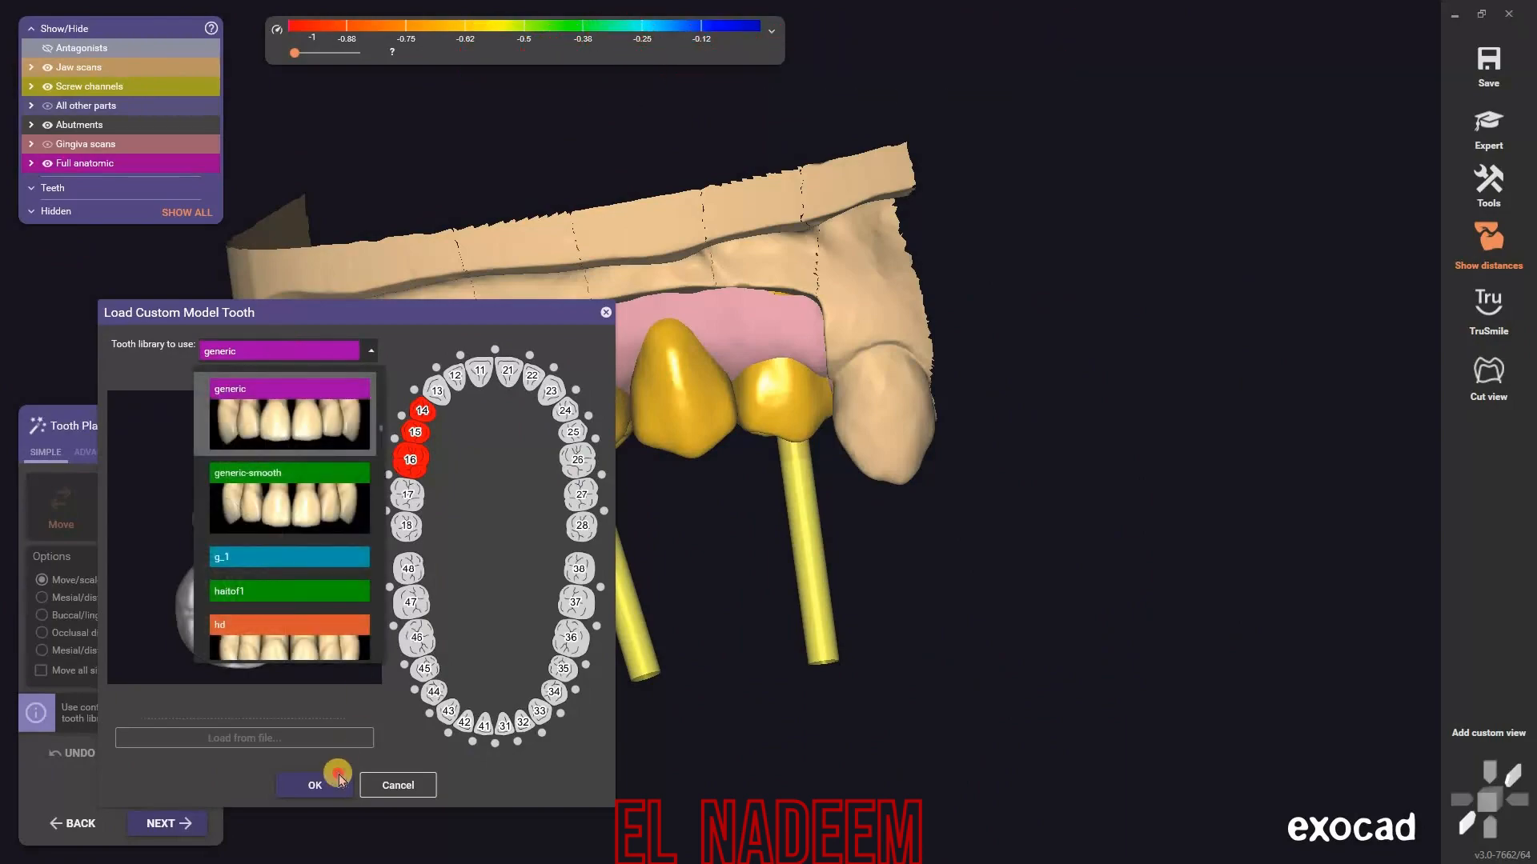
key(Return)
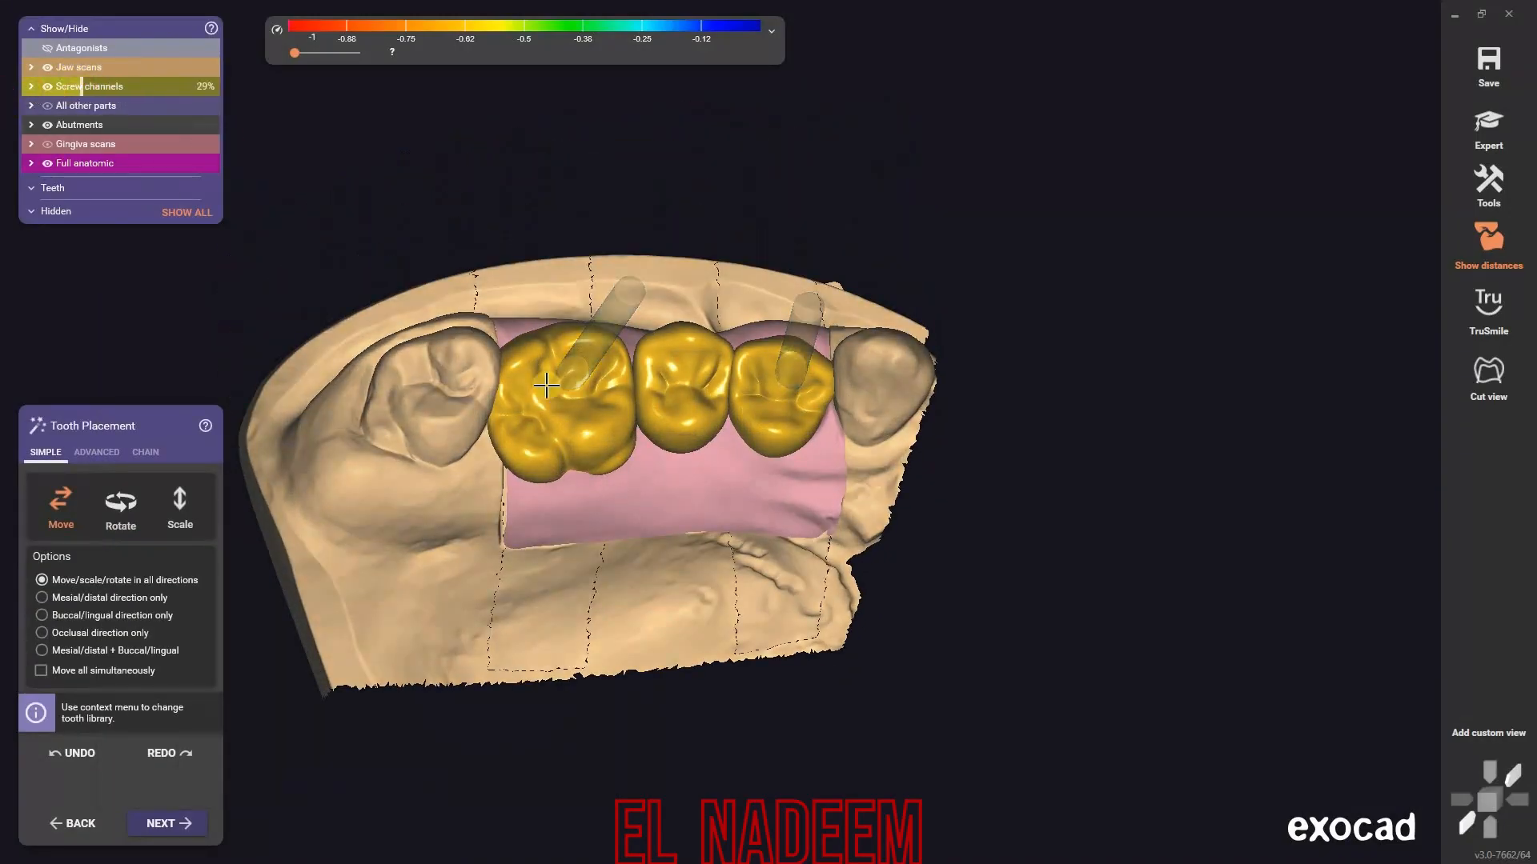
- Hide the screw channels and position the model teeth in the gap between the neighbouring teeth
right_drag(503, 481, 507, 439)
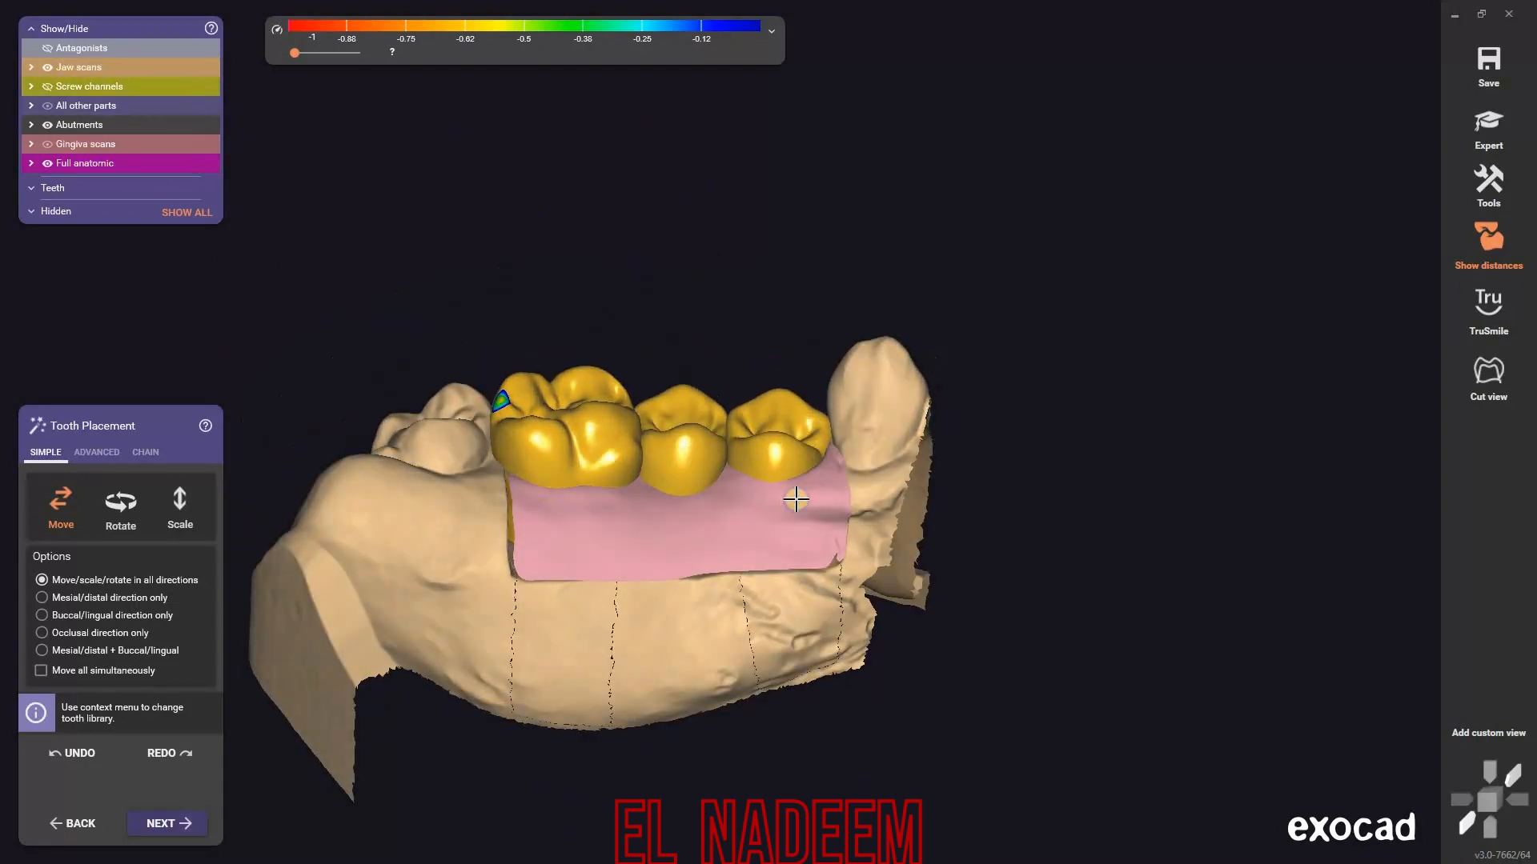
right_drag(796, 500, 467, 417)
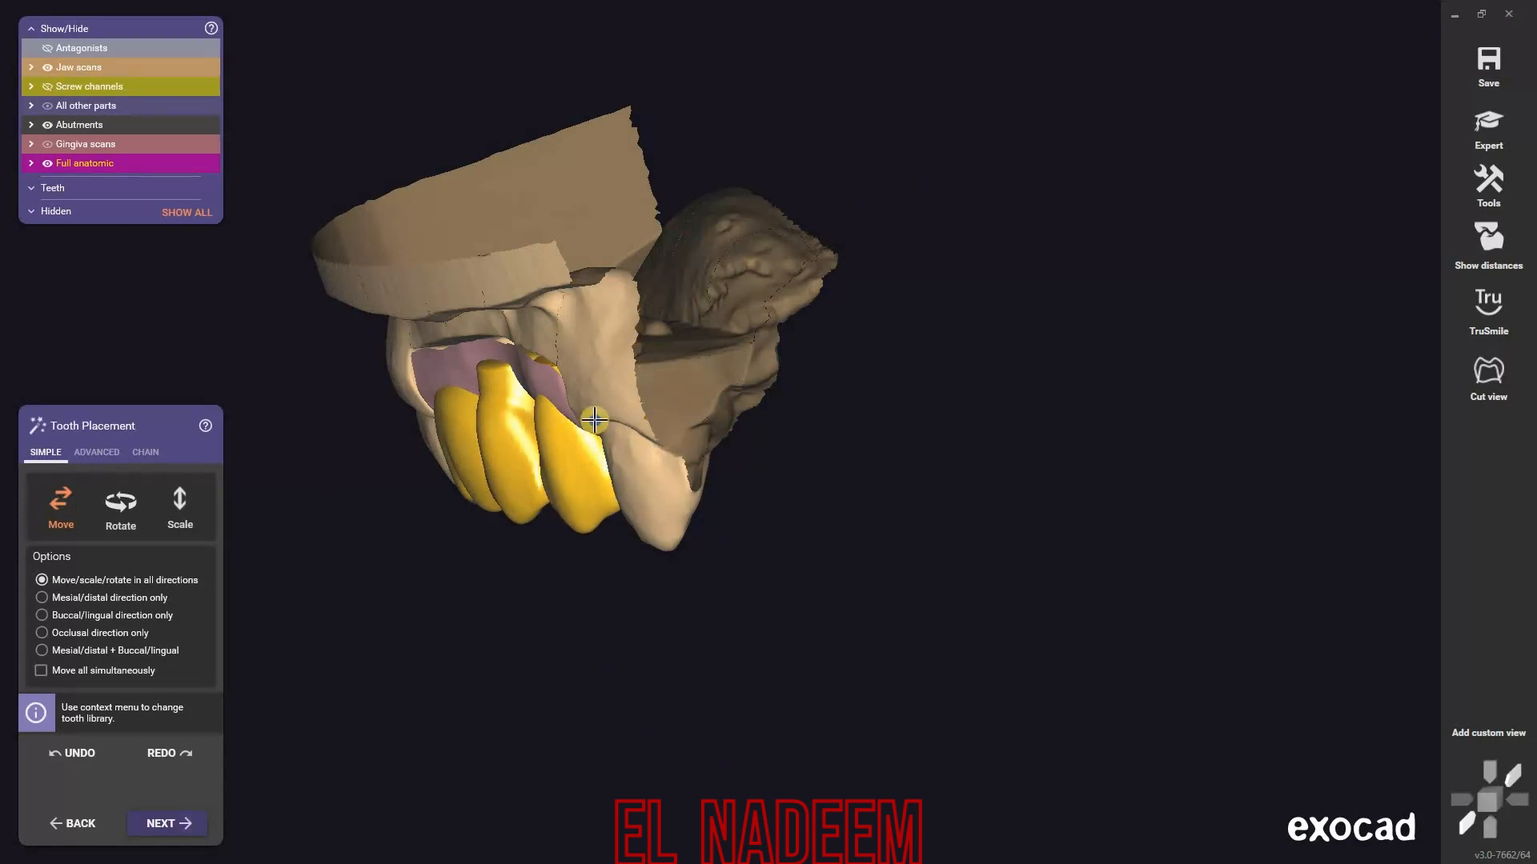
right_drag(589, 422, 534, 327)
scroll(700, 405, up, 5)
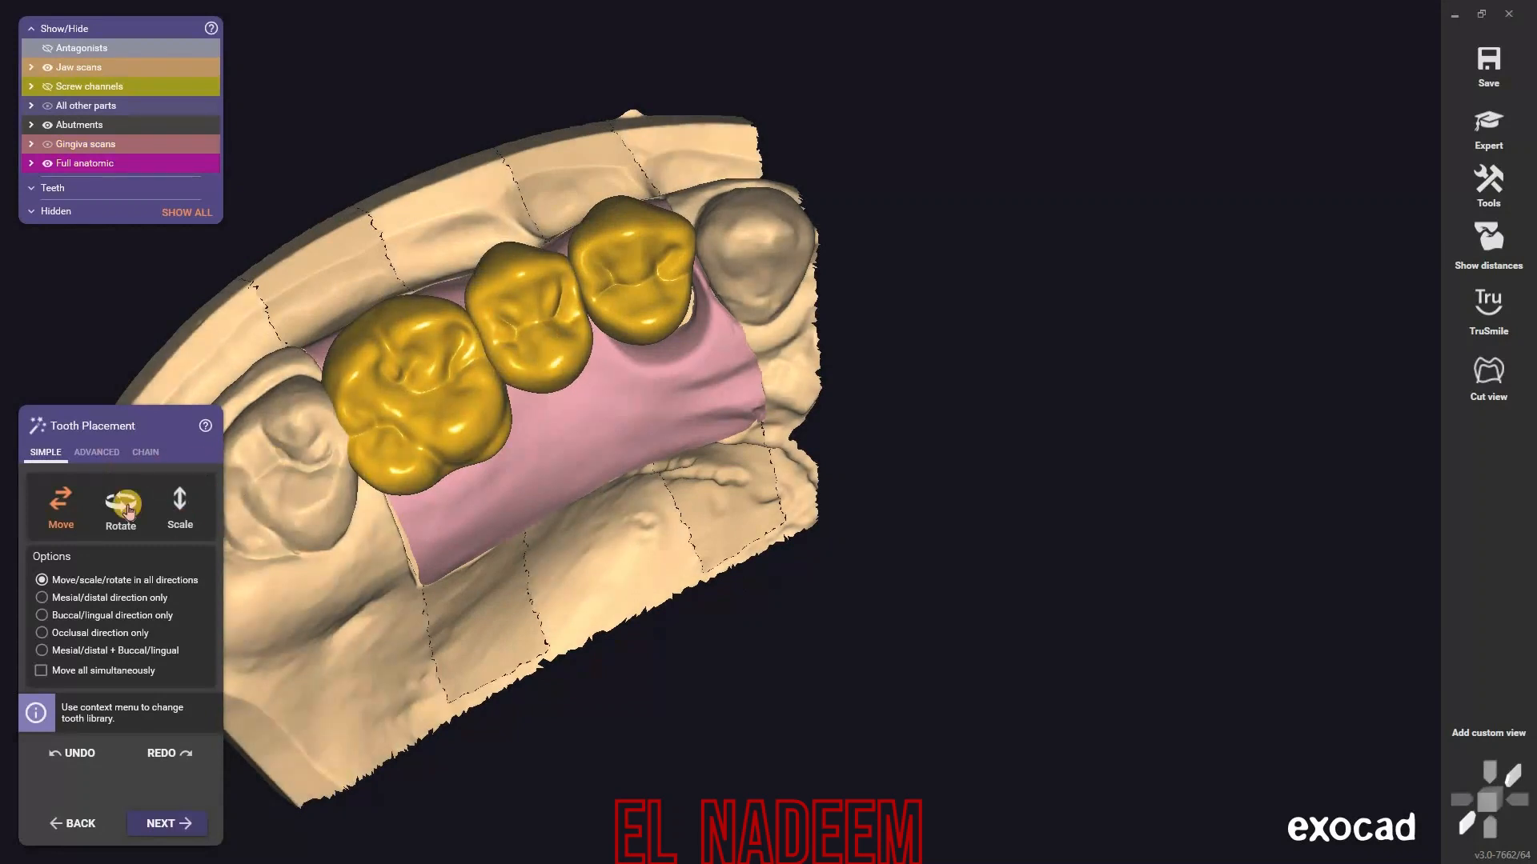
- Adjust the shape and position of teeth 16, 15 and 14 along the arch with advanced tooth placement
click(97, 453)
drag(445, 372, 449, 449)
middle_drag(453, 460, 651, 463)
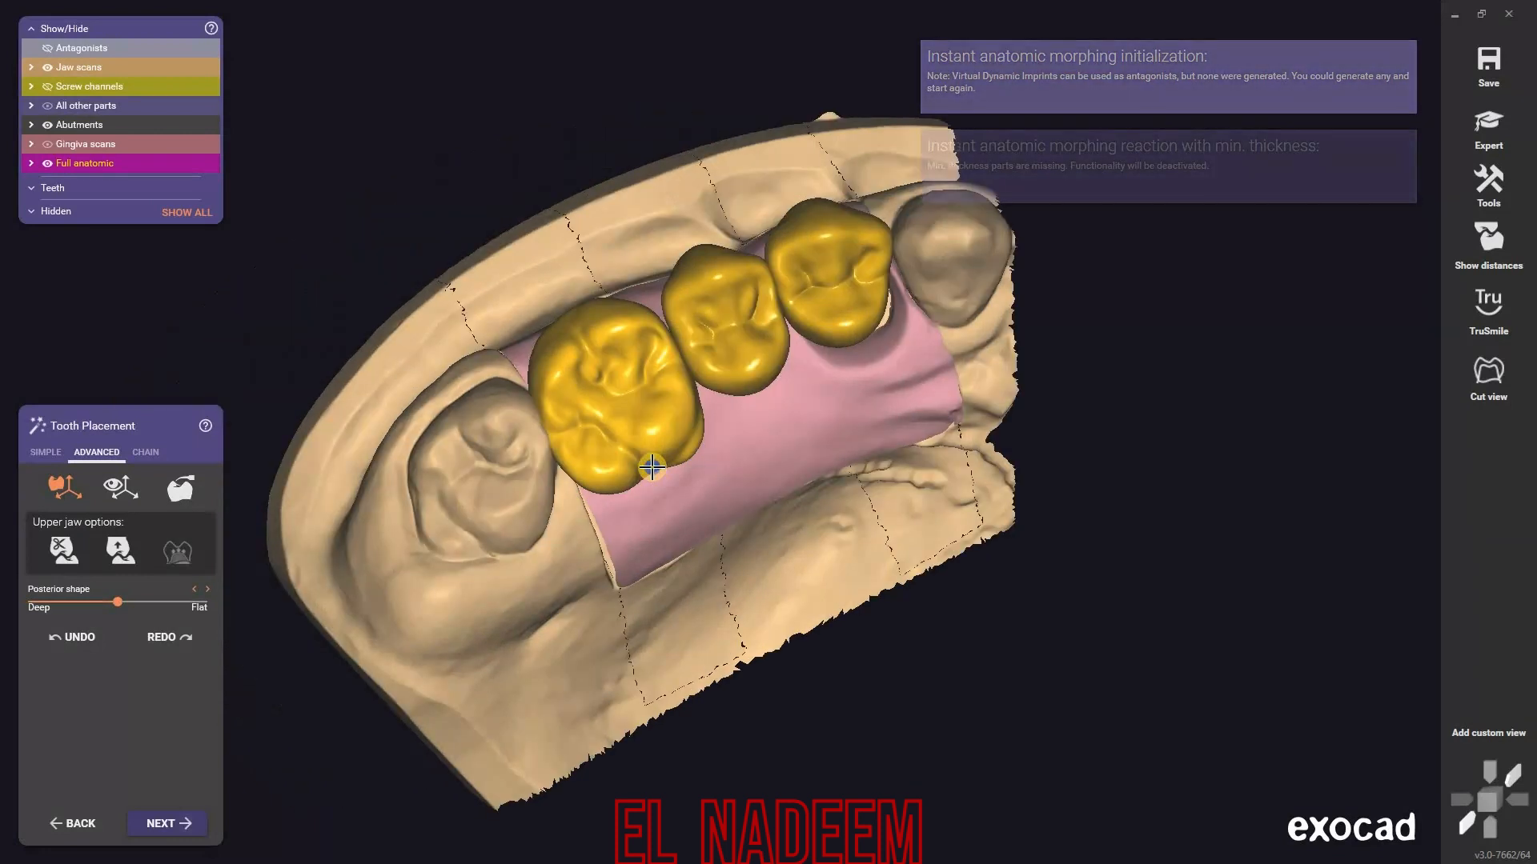
right_drag(652, 463, 633, 466)
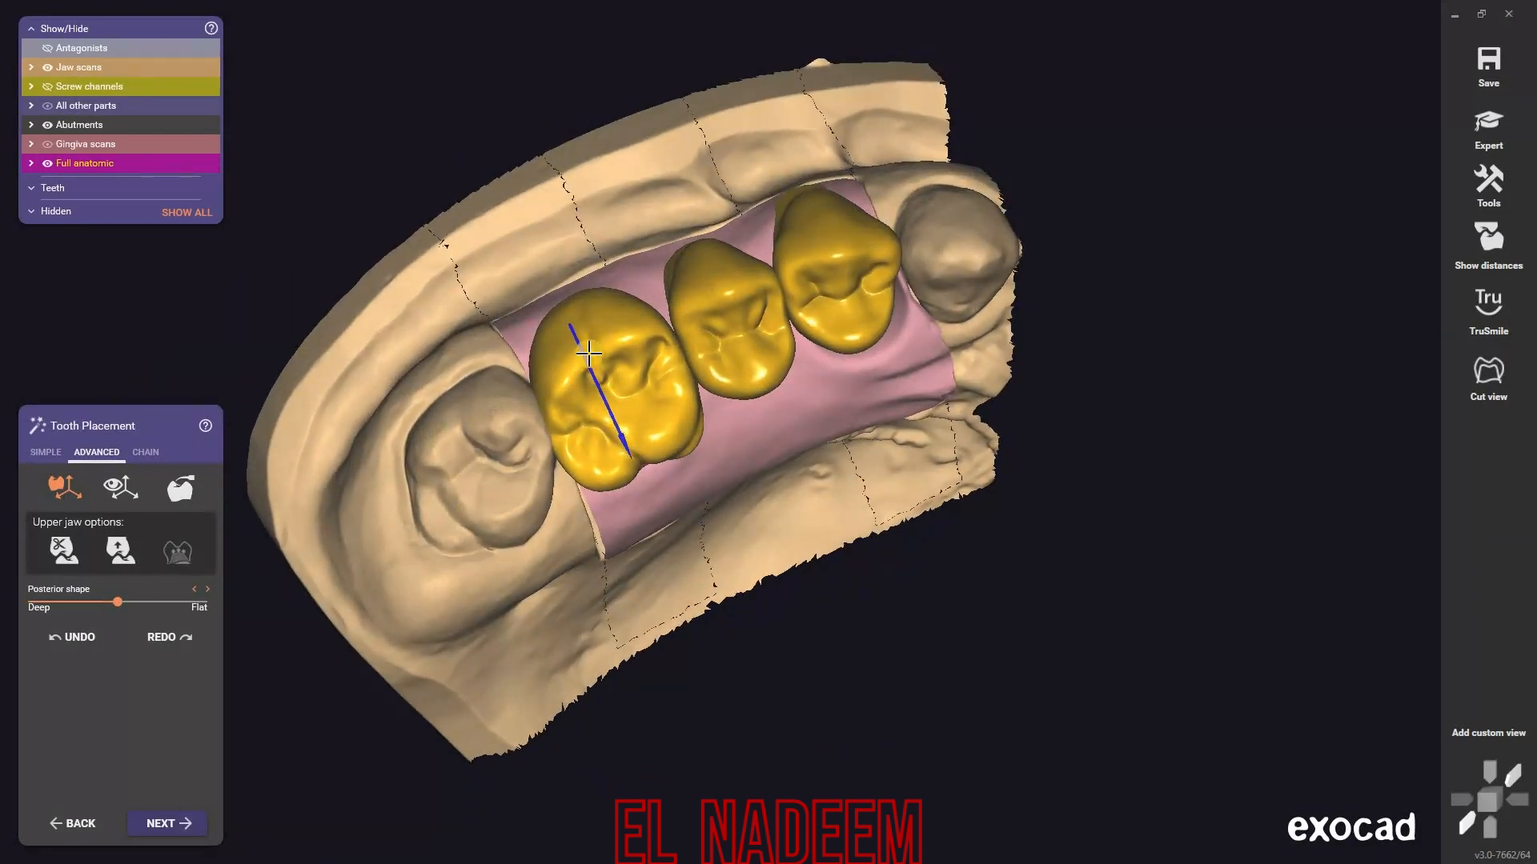
right_drag(584, 346, 591, 360)
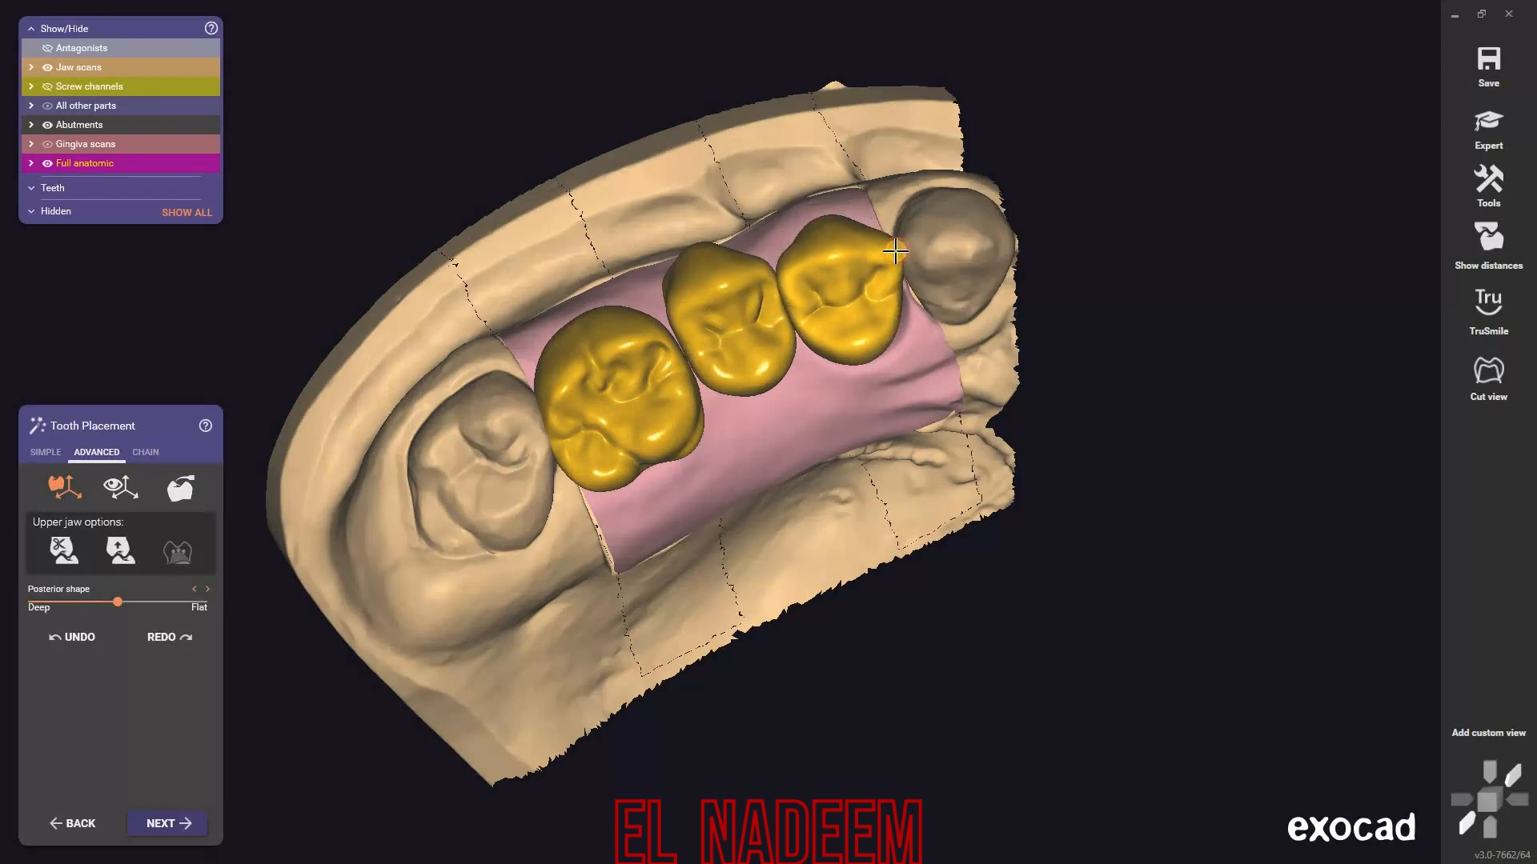
drag(755, 391, 752, 381)
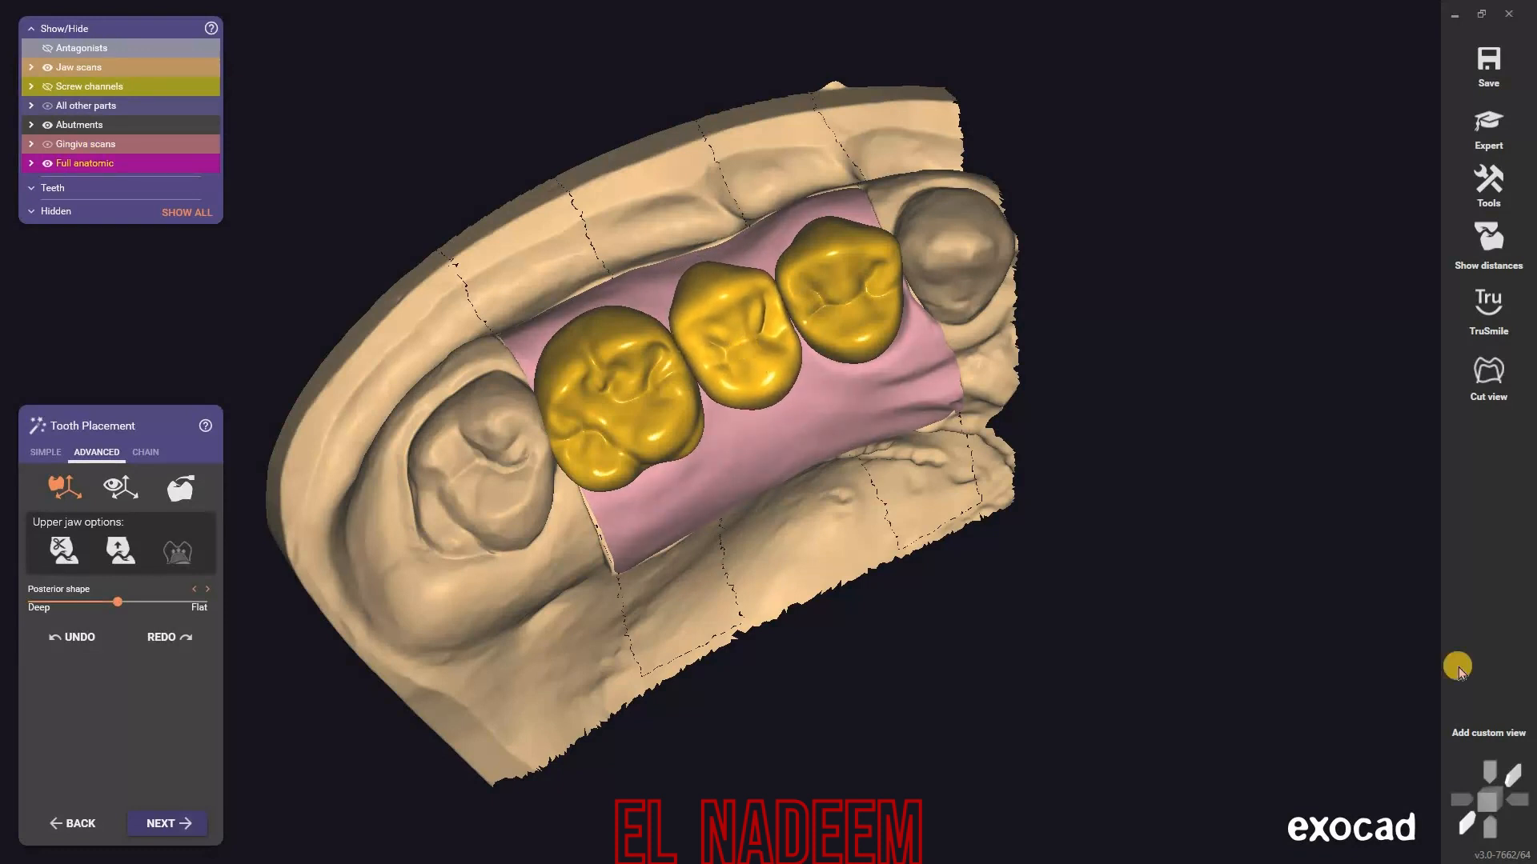
- Fine-tune the alignment of the three crowns with the neighbouring teeth, checking it from mesial and occlusal views
scroll(1007, 676, down, 5)
right_drag(1007, 676, 1009, 669)
scroll(702, 456, up, 5)
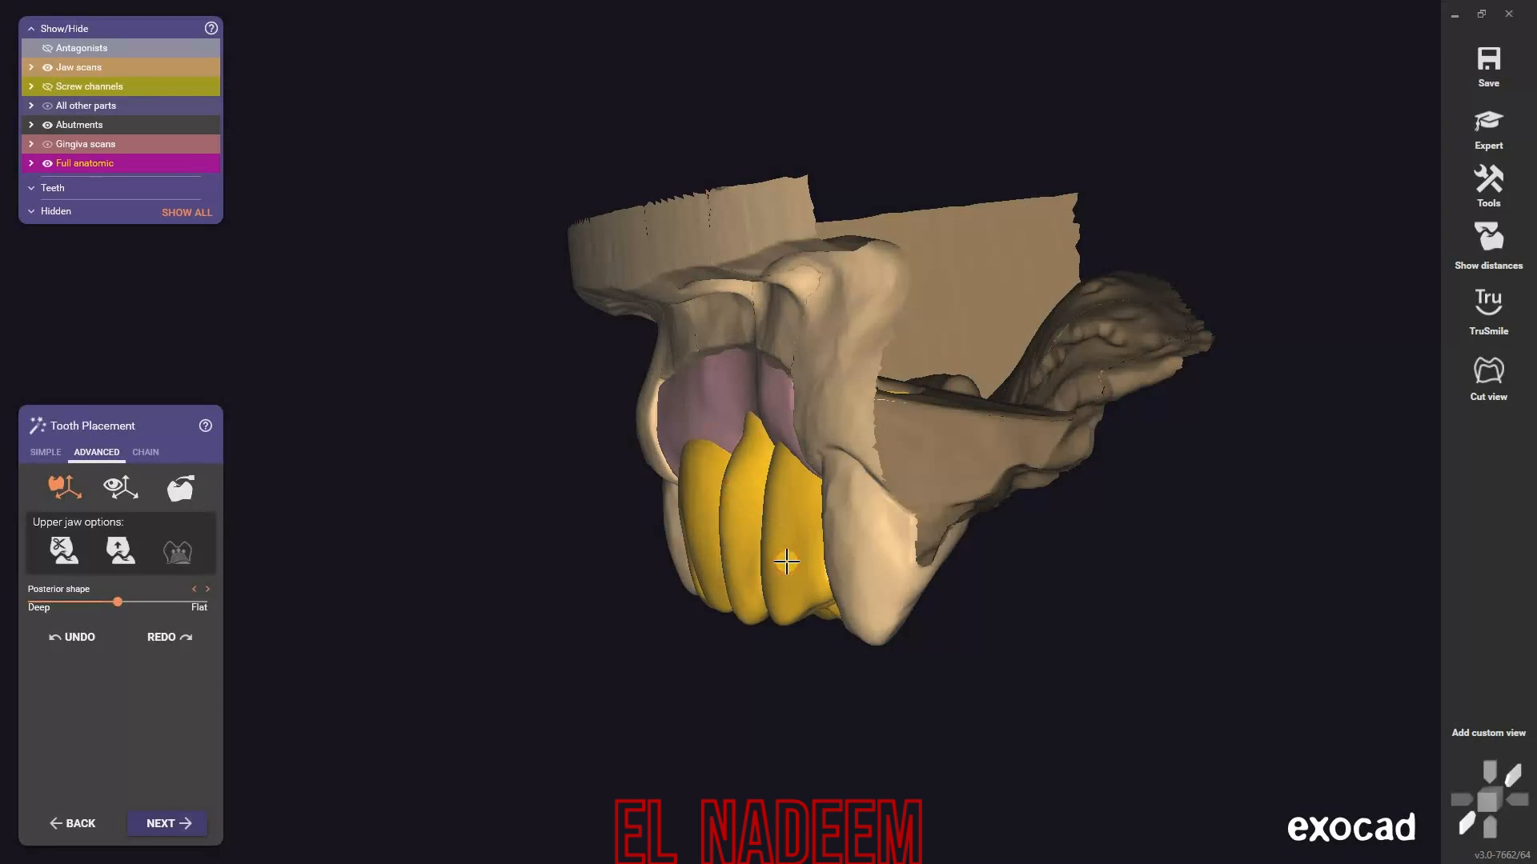
scroll(1005, 636, down, 5)
right_drag(1006, 632, 1005, 630)
scroll(849, 478, up, 3)
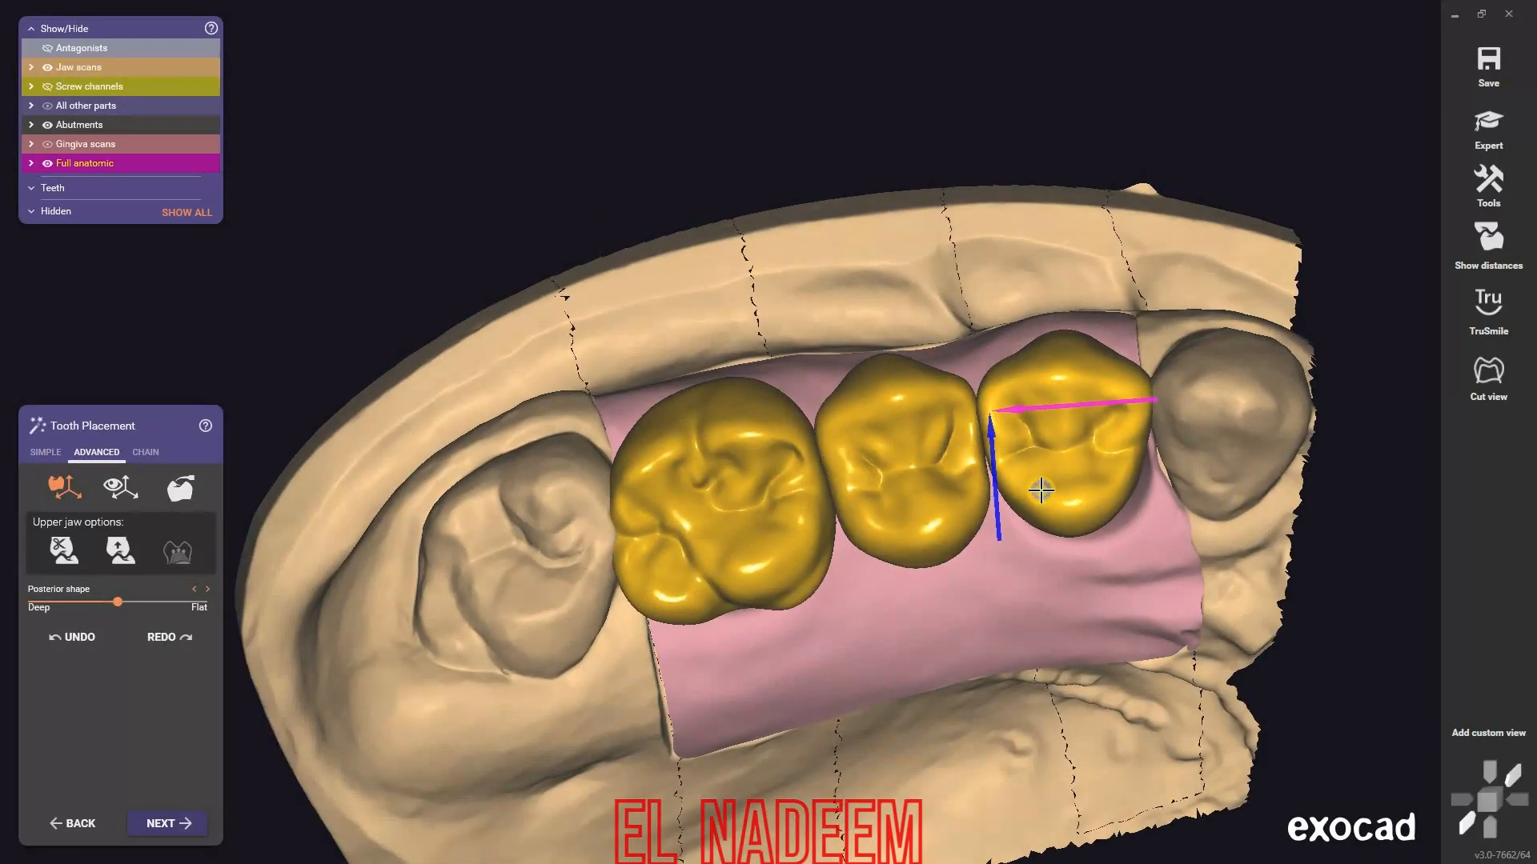
- Refine the buccal and occlusal contours of the three crowns and finish the tooth placement
right_drag(1040, 490, 892, 549)
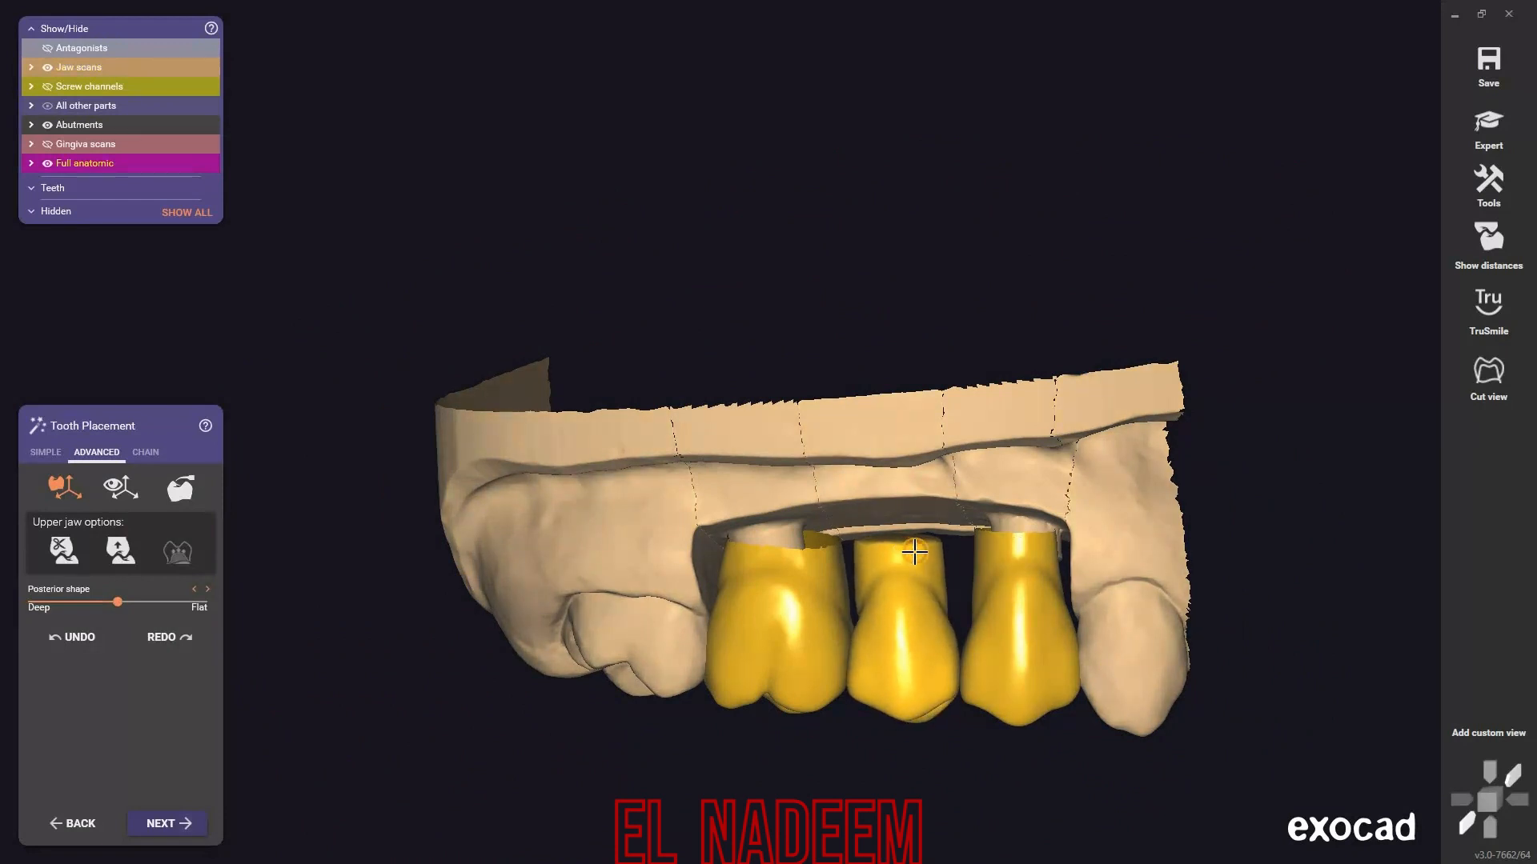
right_drag(920, 554, 921, 552)
scroll(755, 733, up, 3)
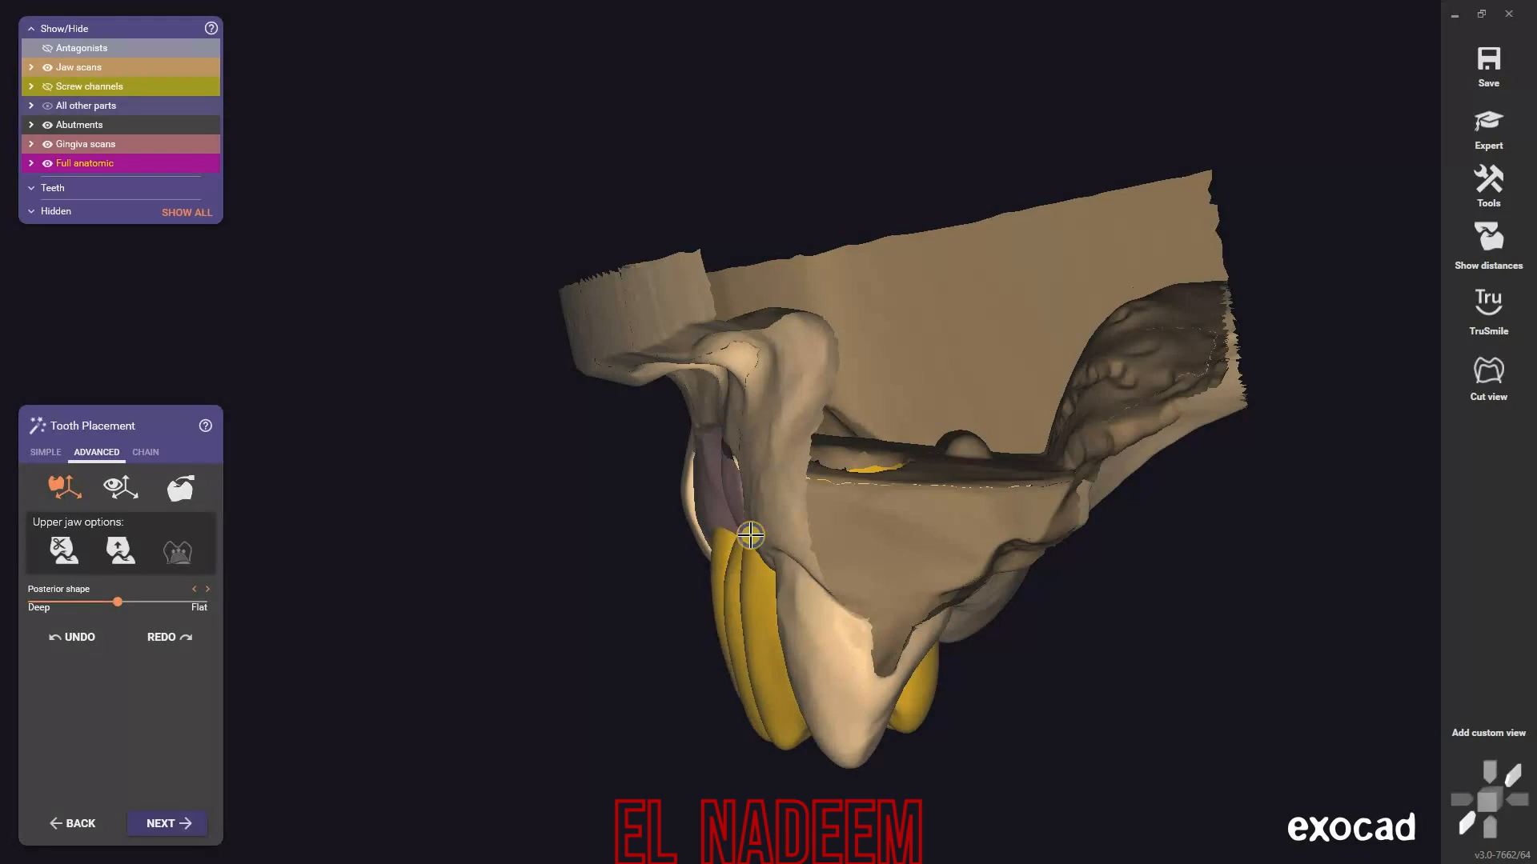
right_drag(751, 535, 781, 433)
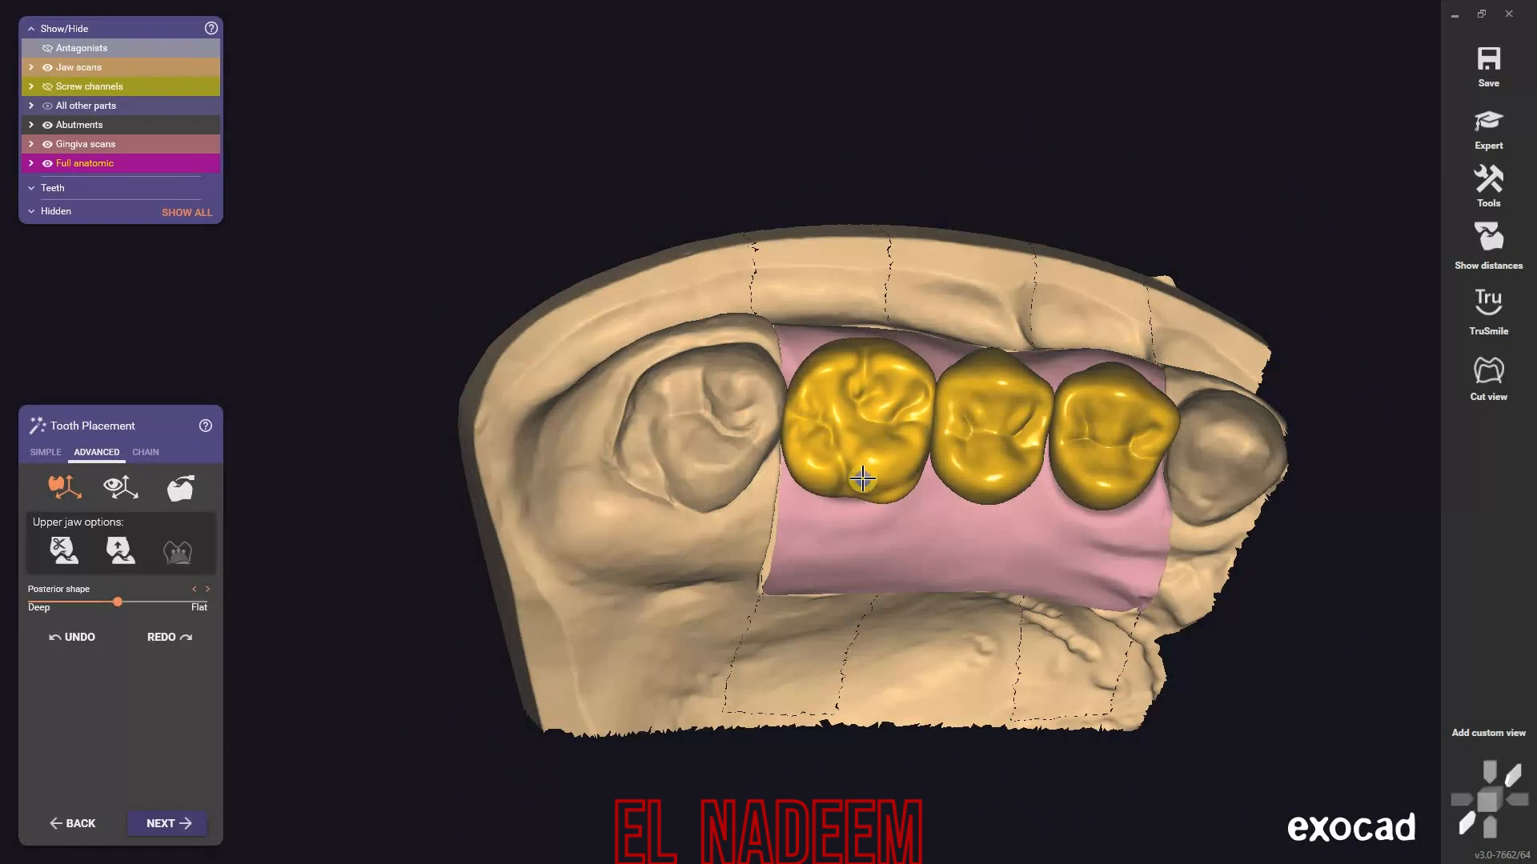
right_drag(862, 478, 805, 738)
scroll(829, 583, up, 5)
click(177, 826)
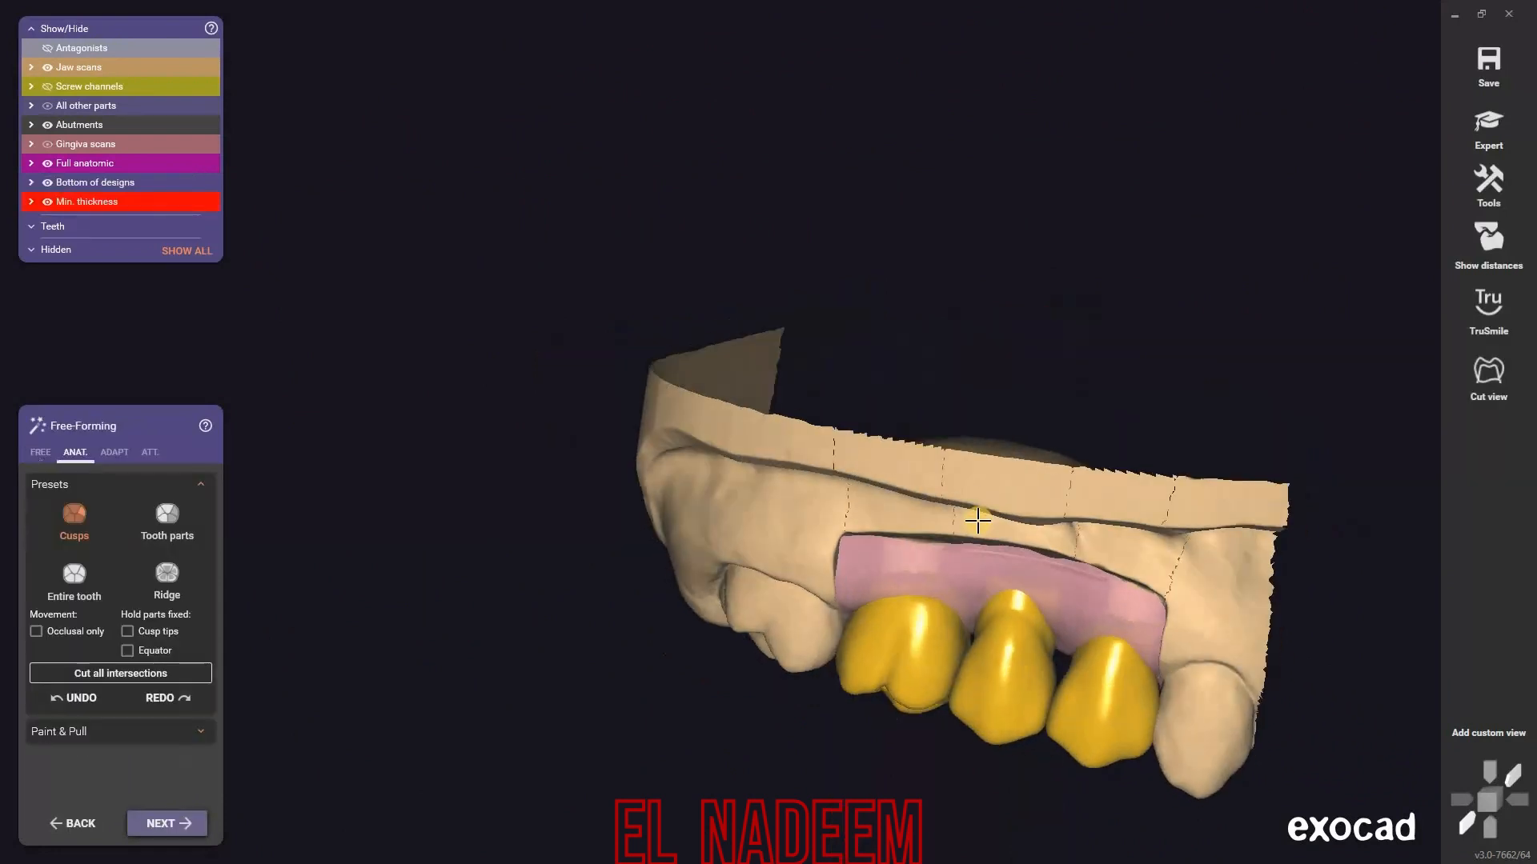
- Smooth the necks of the crowns with the Smooth/Flatten brush while the jaw and gingiva scans are hidden
right_drag(977, 421, 908, 622)
click(169, 500)
right_drag(900, 560, 920, 621)
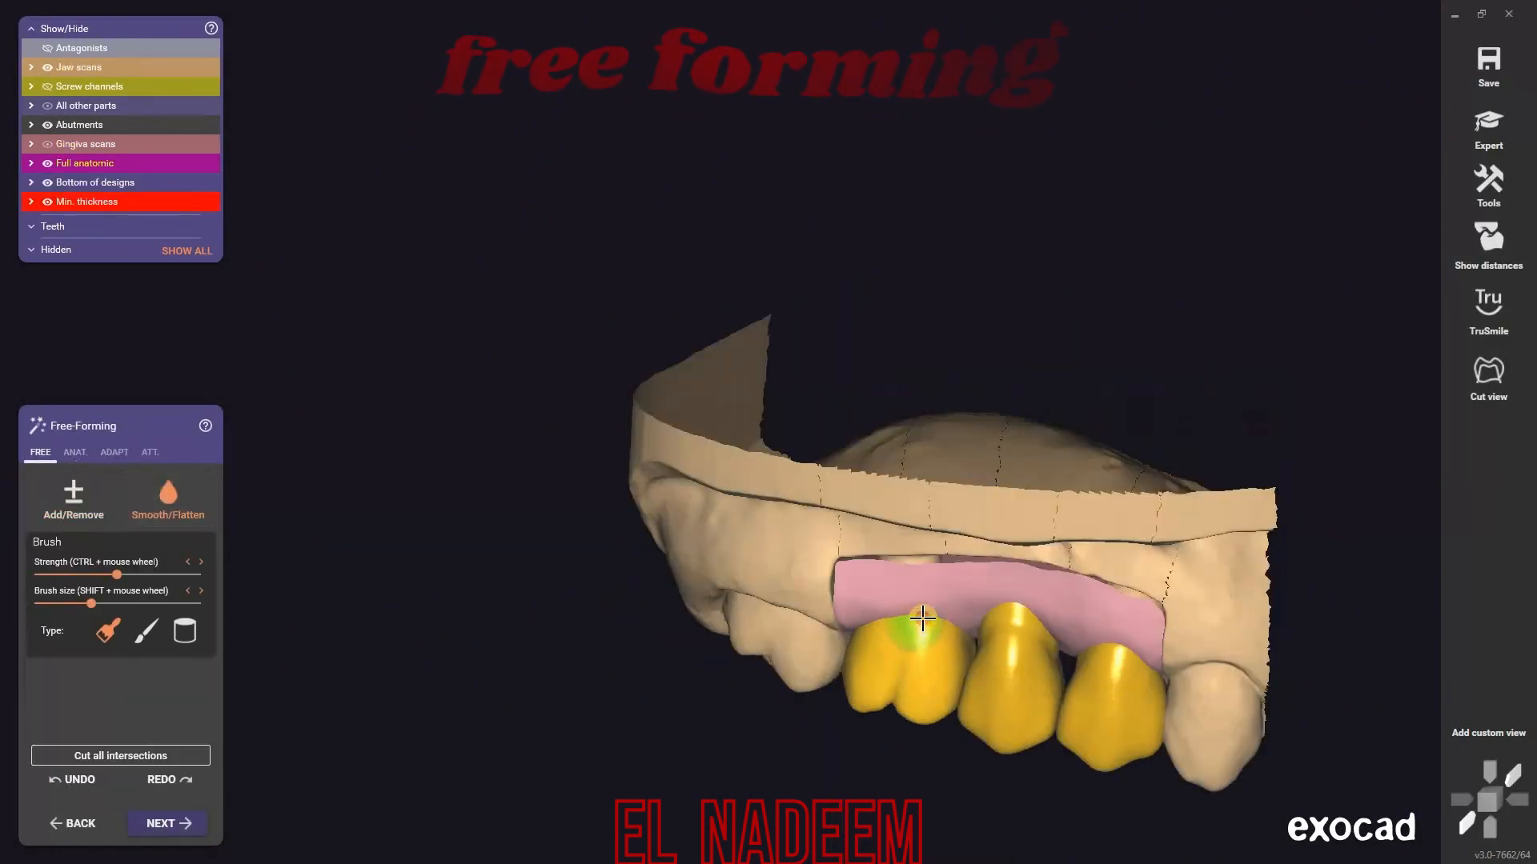
scroll(920, 622, up, 5)
click(48, 144)
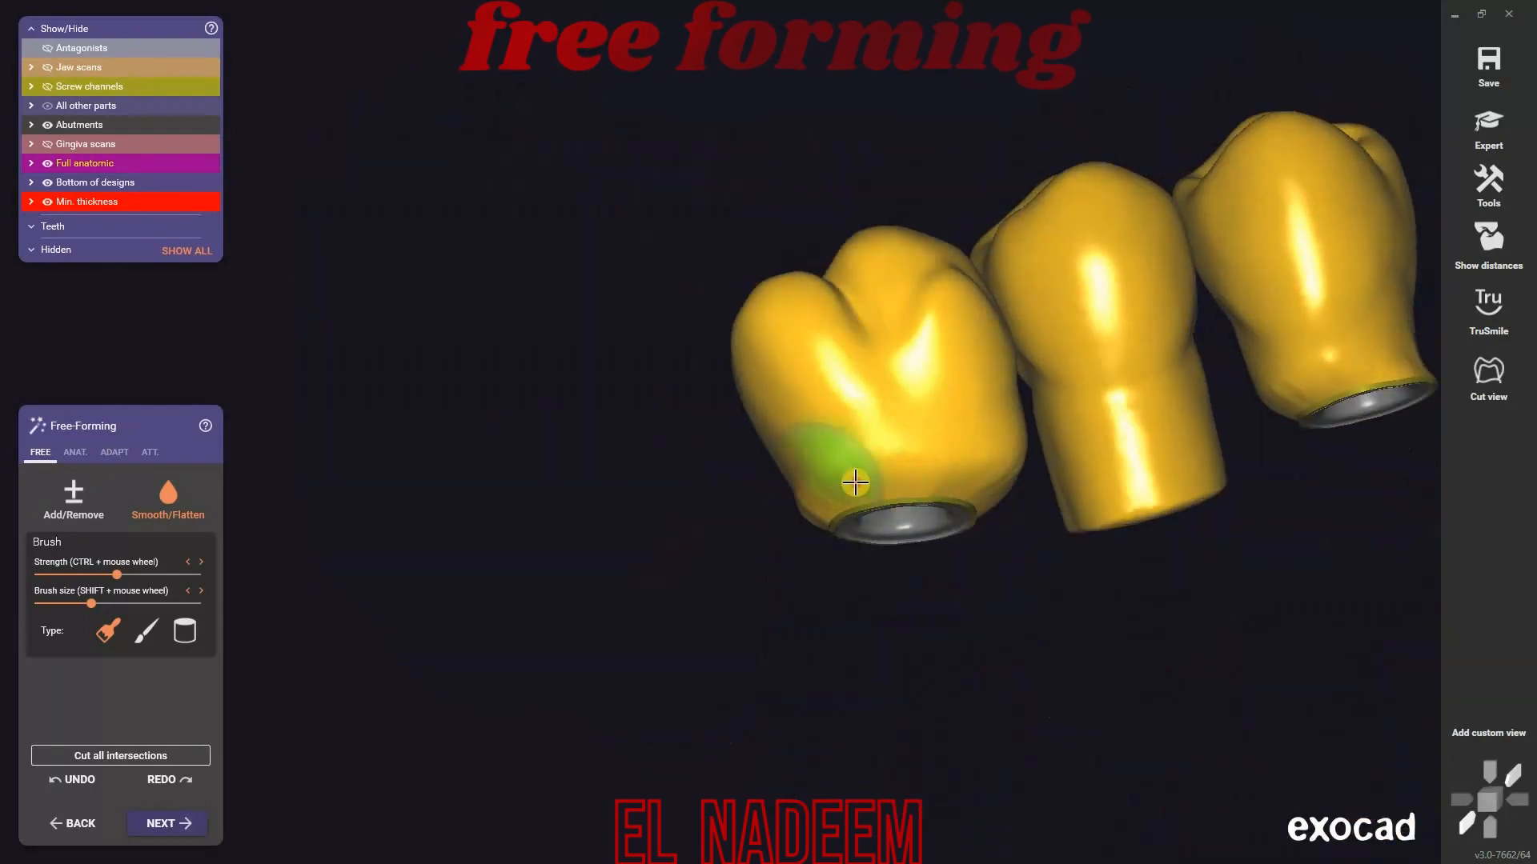
right_drag(851, 480, 1014, 478)
key(g)
key(g)
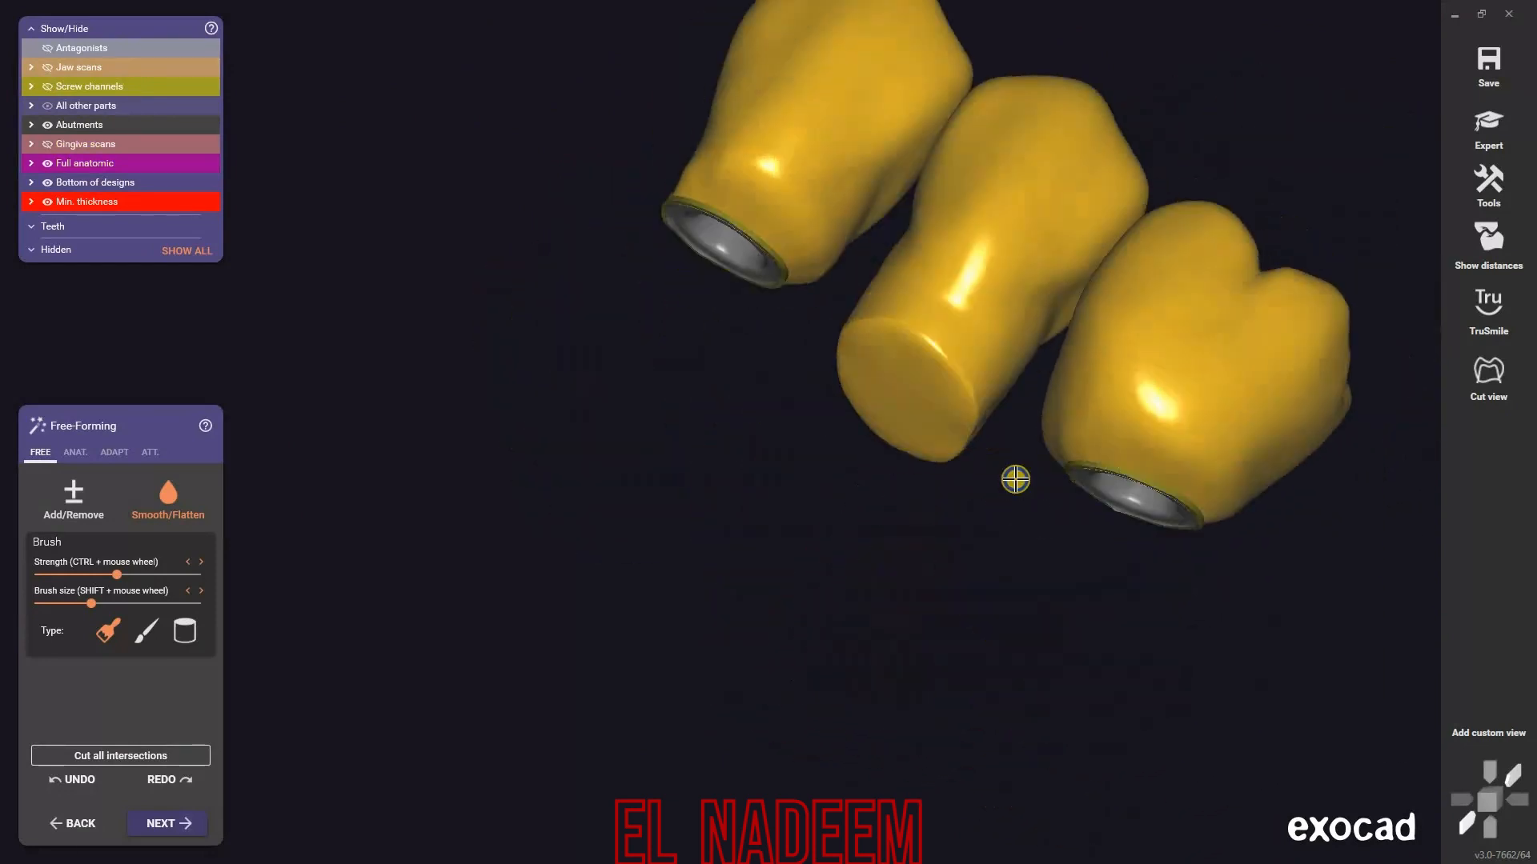
- Adapt the tooth 15 pontic to the gingiva at 0 mm distance and show the gingiva scan
click(115, 452)
click(49, 504)
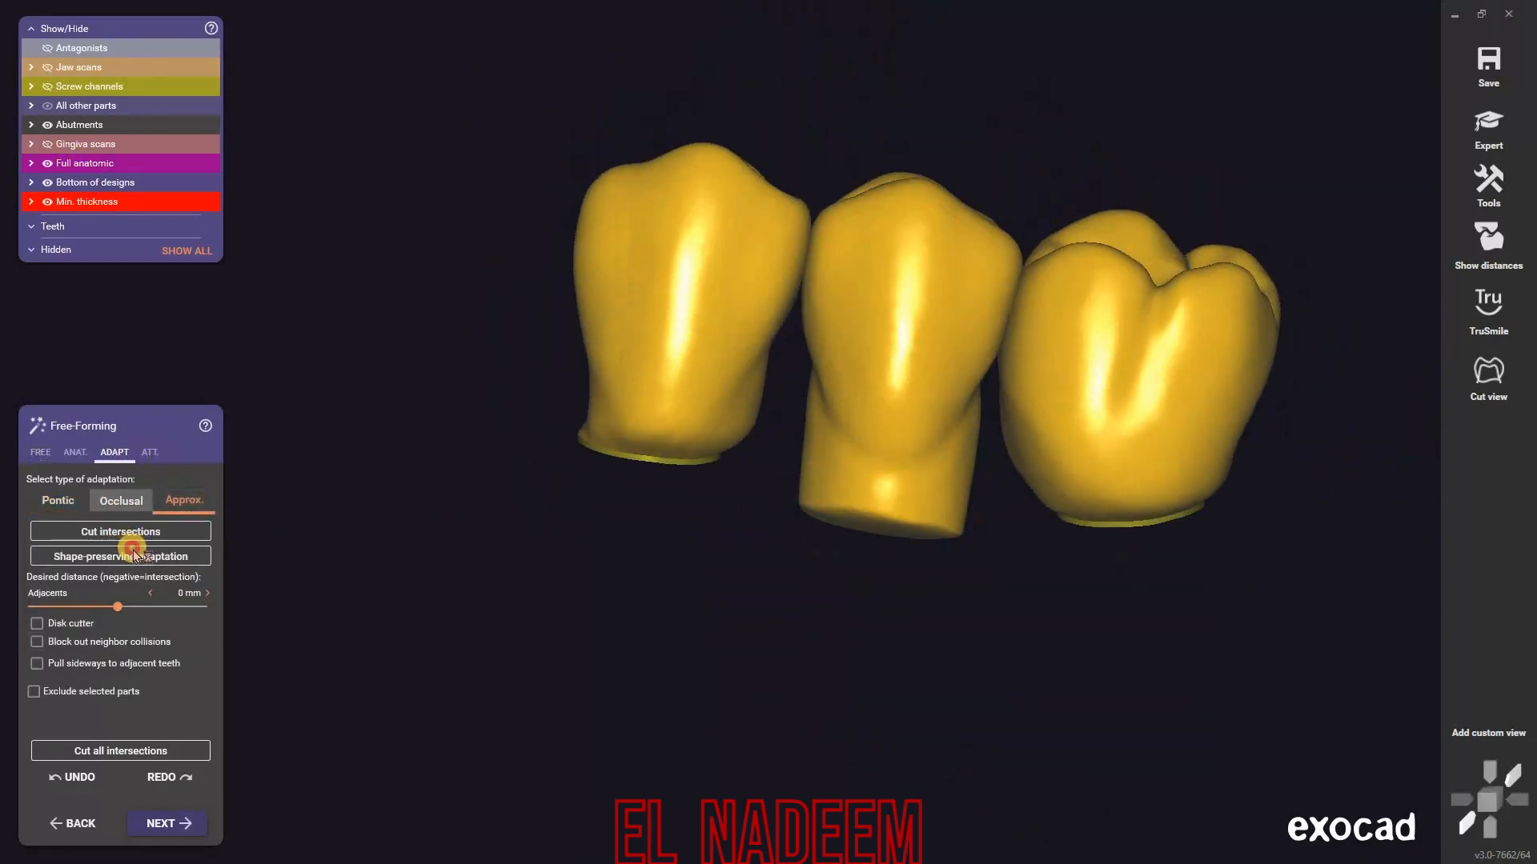
click(134, 550)
key(g)
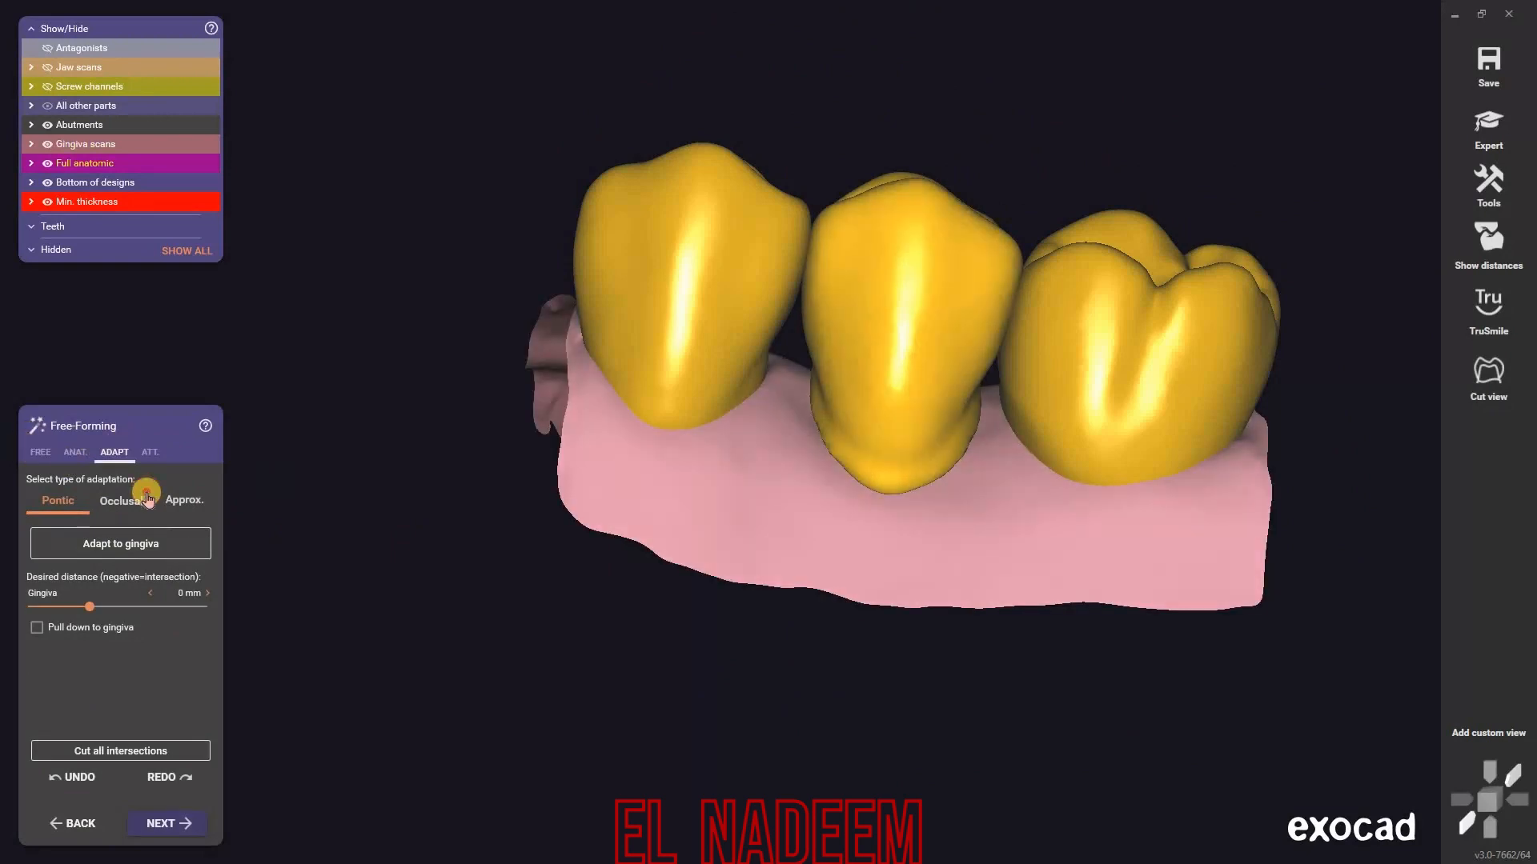
- Smooth the buccal side of the tooth 15 pontic where it meets the gingiva with the Smooth/Flatten brush
click(40, 452)
drag(968, 426, 881, 499)
mouse_move(826, 443)
mouse_down()
mouse_move(813, 417)
mouse_move(922, 489)
mouse_up()
right_drag(913, 441, 872, 364)
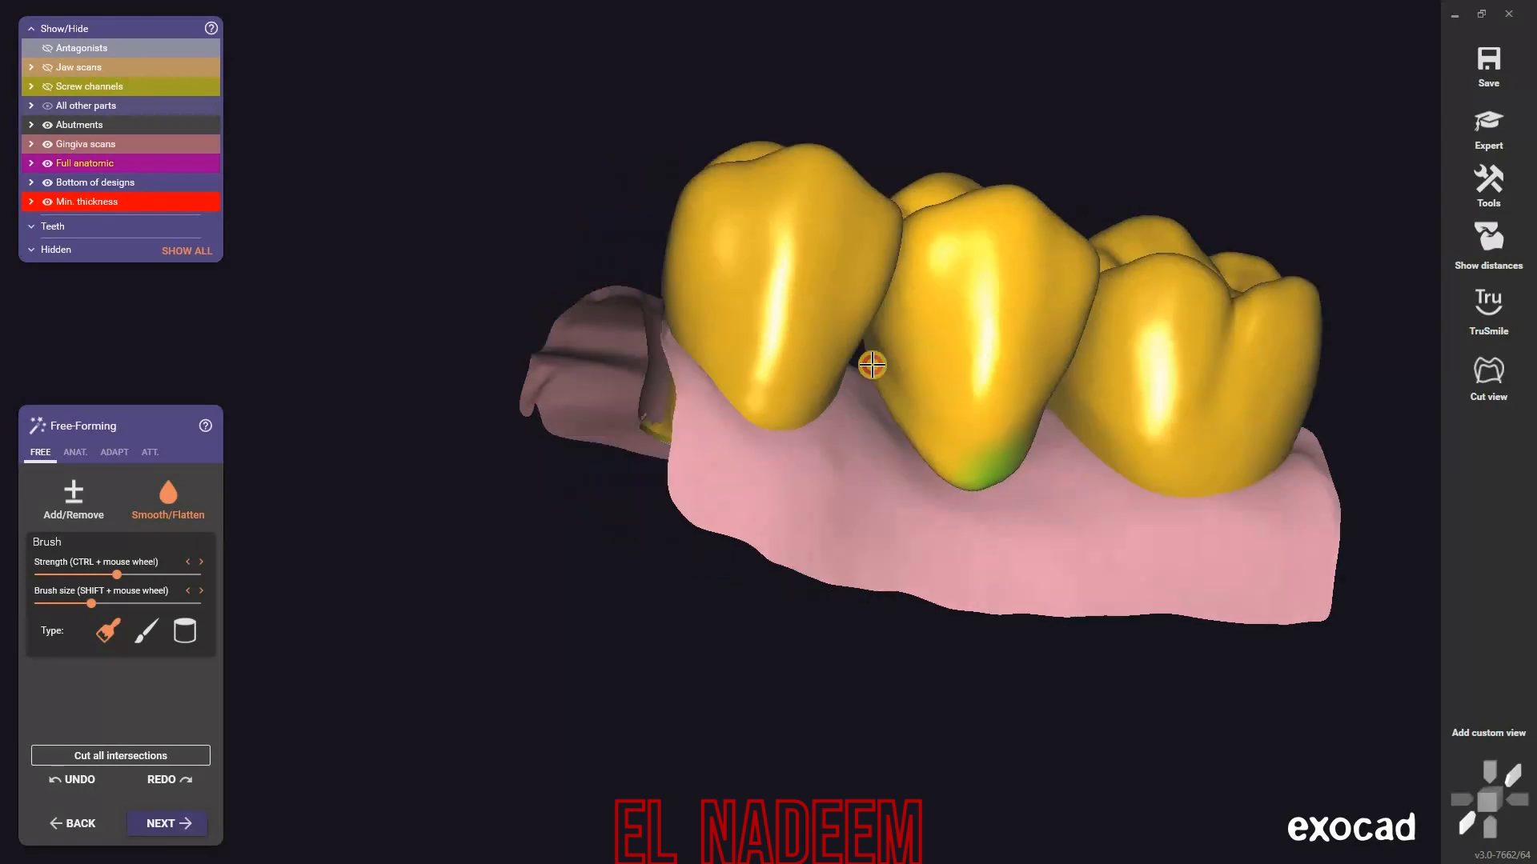
scroll(926, 442, up, 5)
right_drag(963, 381, 1006, 336)
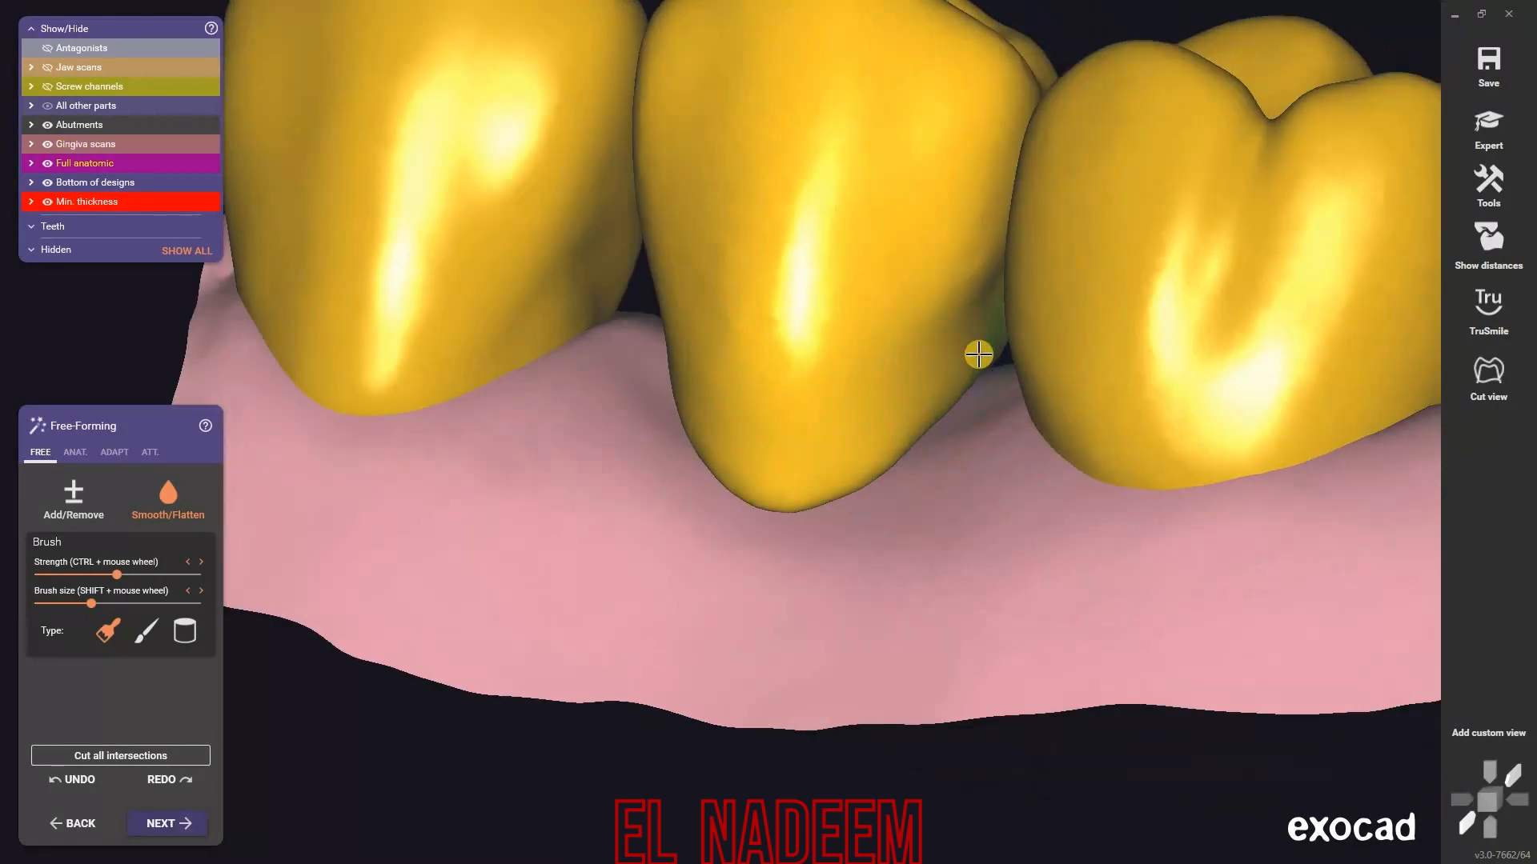
right_drag(928, 436, 878, 387)
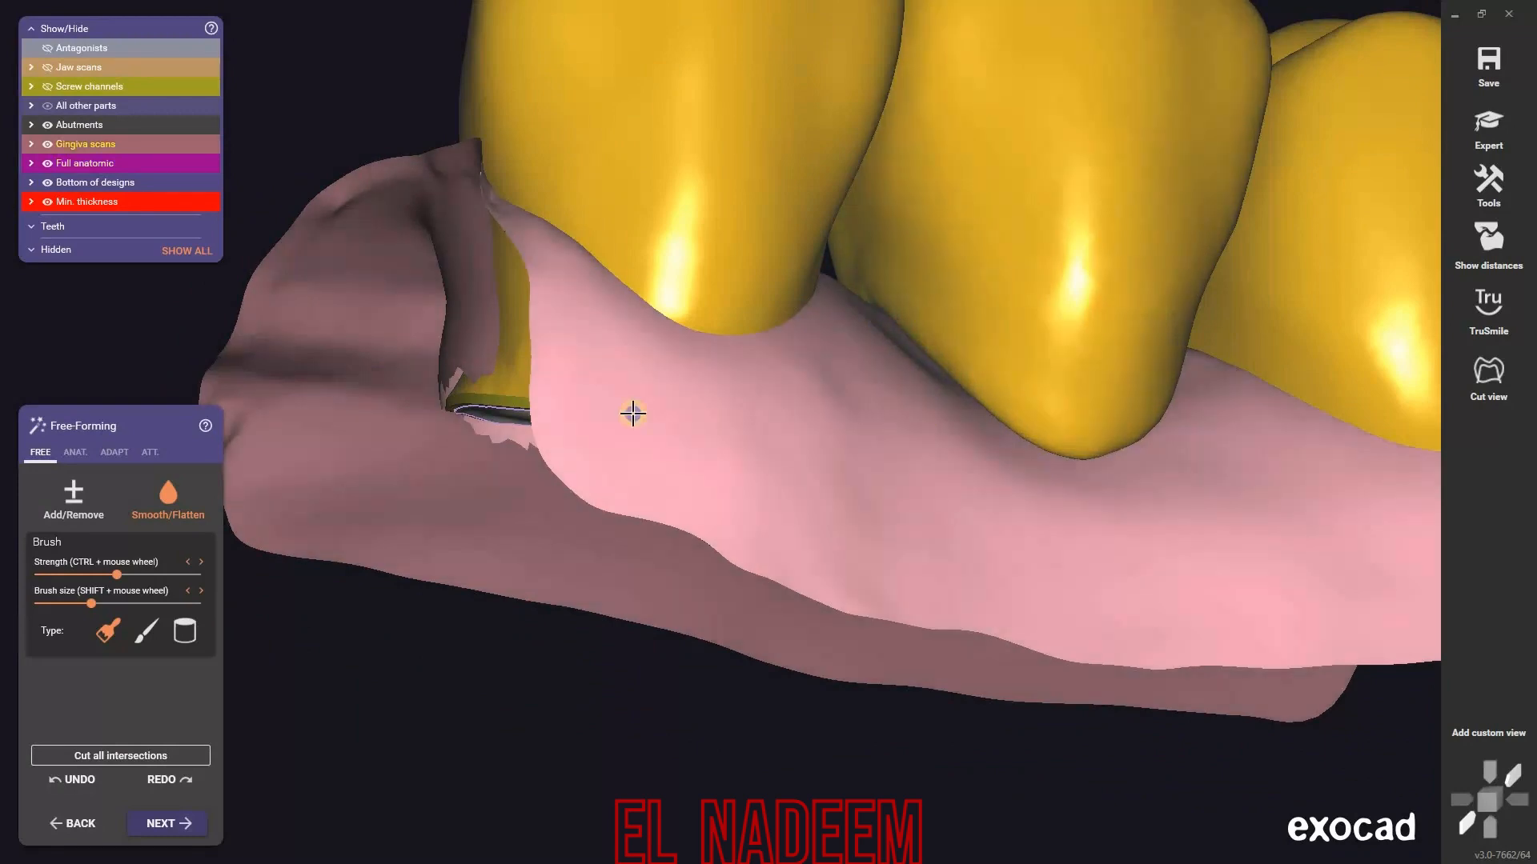
- Hide the gingiva scan and smooth the neck and proximal side of the tooth 14 crown with the Smooth/Flatten brush
right_drag(632, 415, 1049, 494)
scroll(1048, 494, down, 3)
scroll(1048, 494, down, 3)
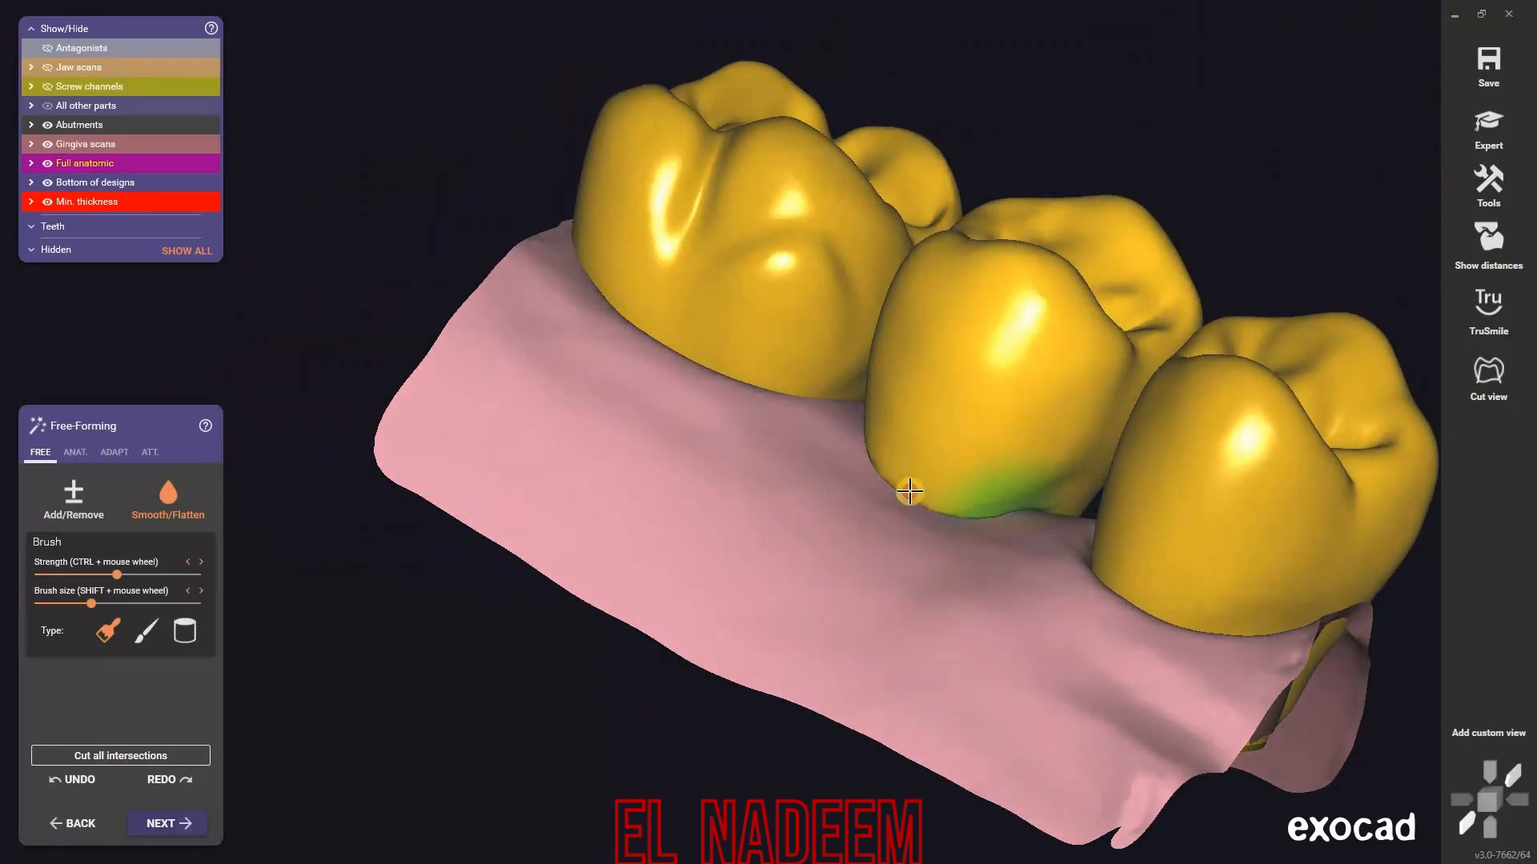
mouse_move(909, 494)
right_down()
mouse_move(878, 446)
mouse_move(887, 424)
right_up()
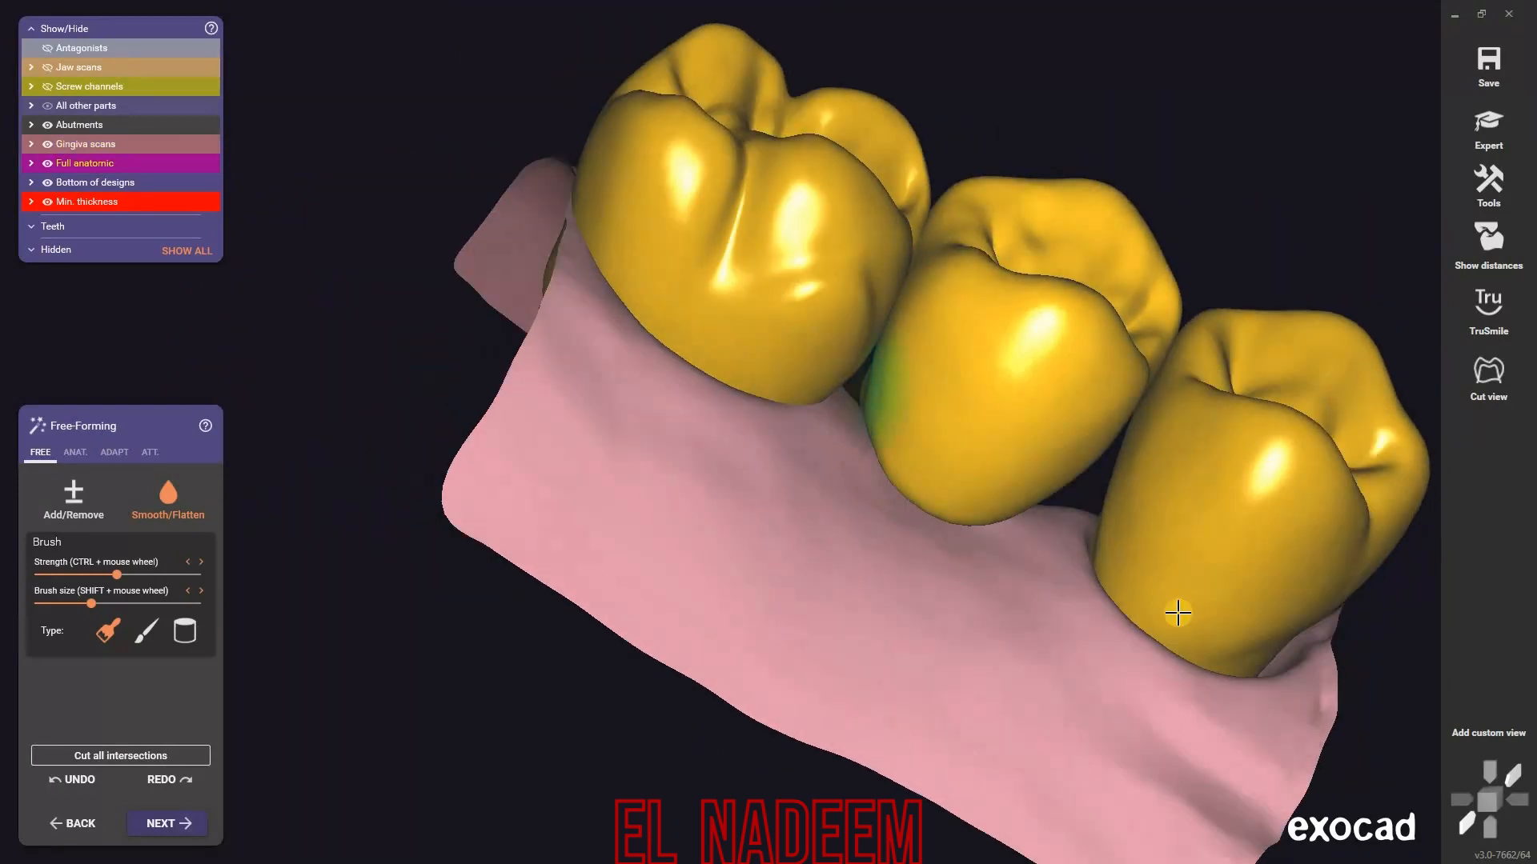
mouse_move(1159, 603)
right_down()
mouse_move(878, 643)
mouse_move(782, 518)
right_up()
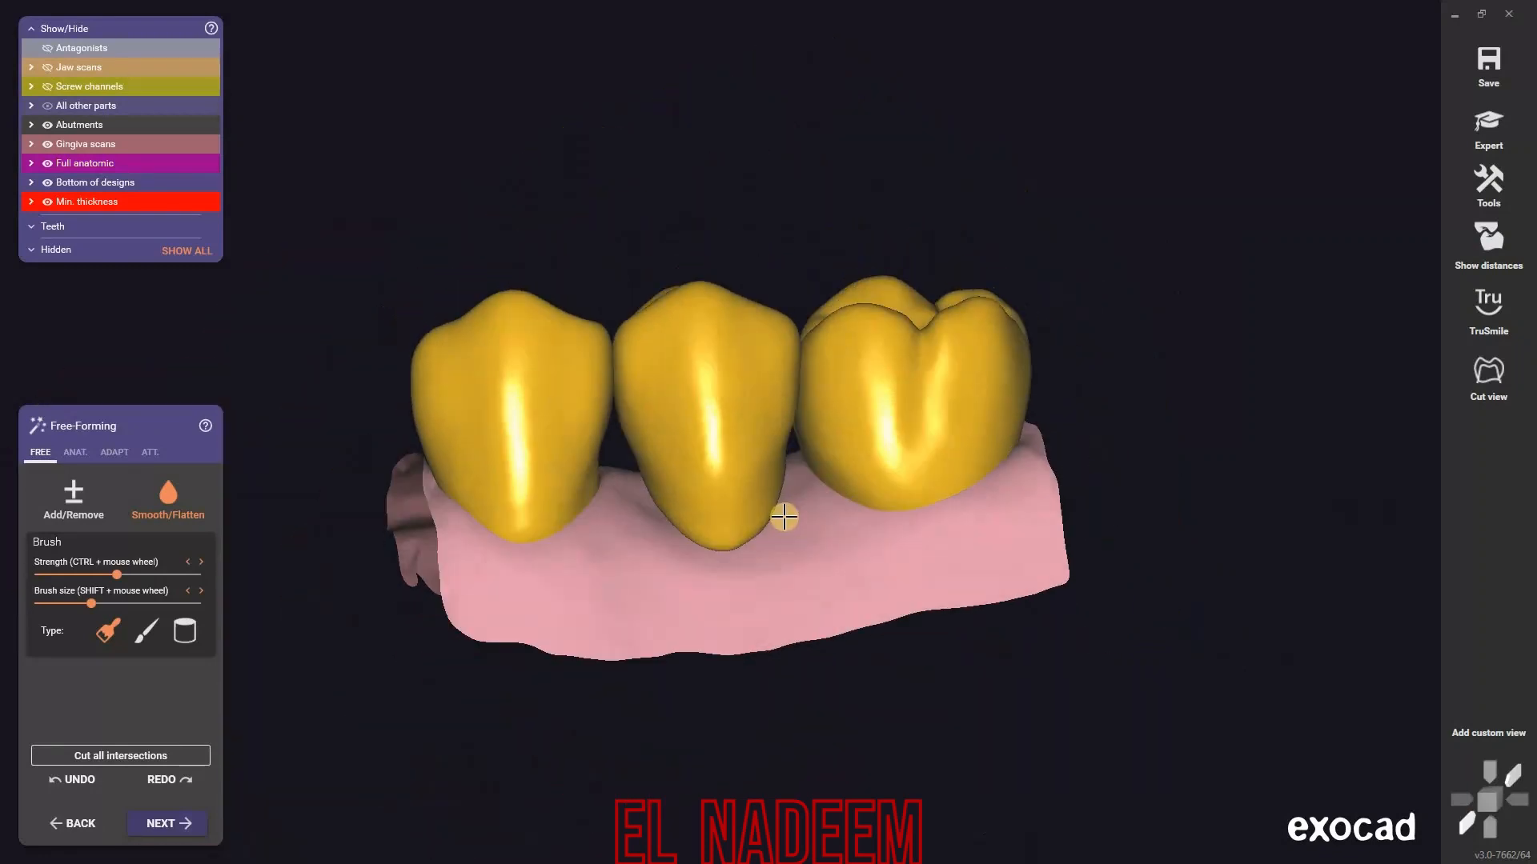
key(g)
middle_drag(578, 532, 800, 539)
scroll(798, 510, up, 5)
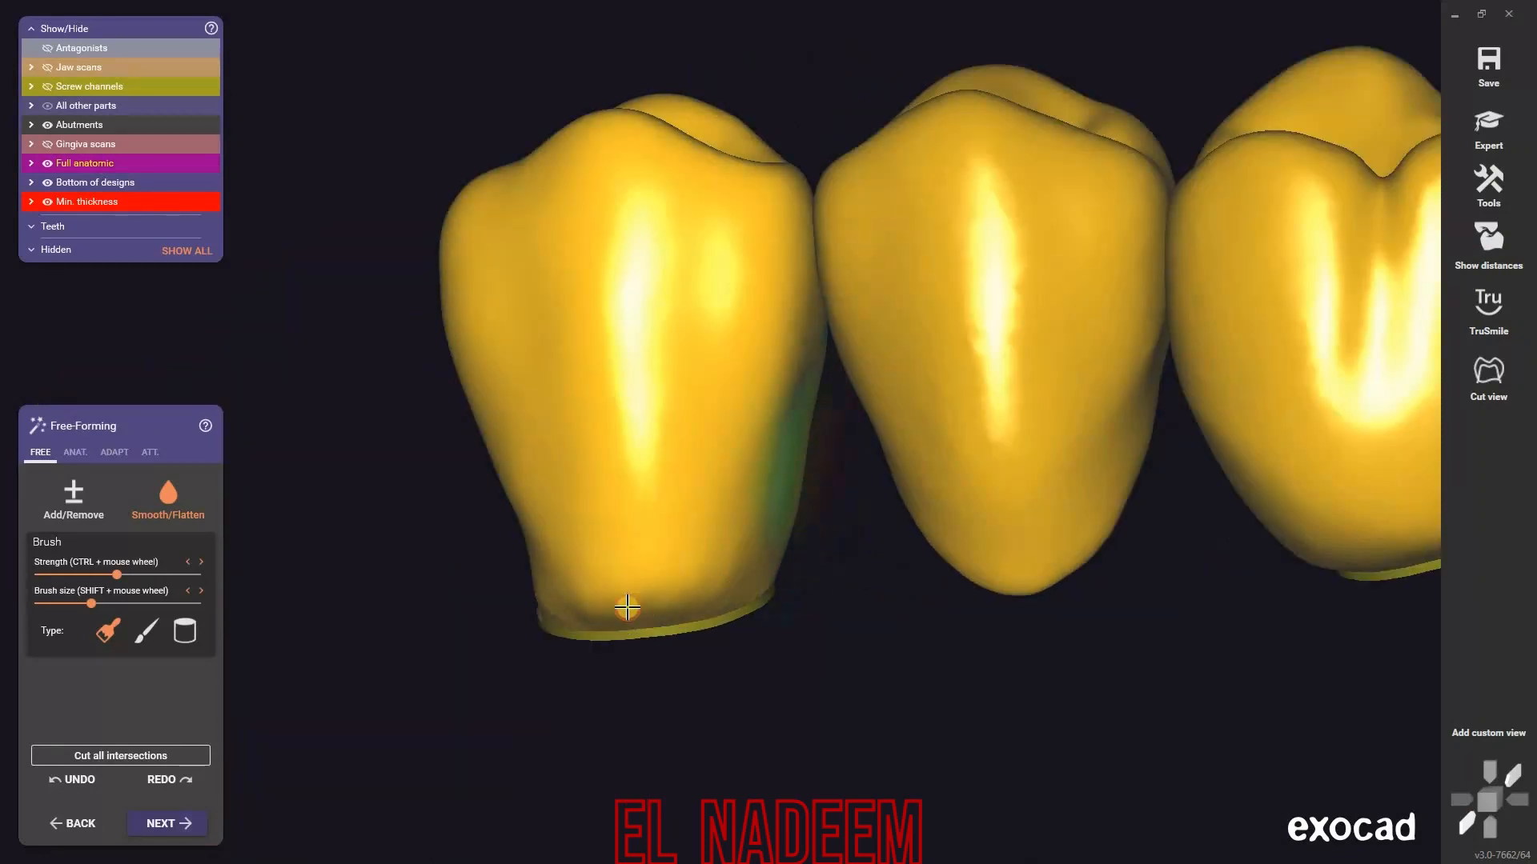
mouse_move(627, 608)
right_down()
mouse_move(731, 491)
mouse_move(904, 573)
mouse_move(919, 617)
mouse_move(525, 617)
mouse_move(889, 604)
mouse_move(1153, 632)
right_up()
mouse_move(1153, 640)
mouse_down()
mouse_move(963, 651)
mouse_move(1145, 688)
mouse_up()
- Show the jaw and gingiva scans and check the crowns' alignment with the neighbouring teeth
right_drag(969, 668, 964, 660)
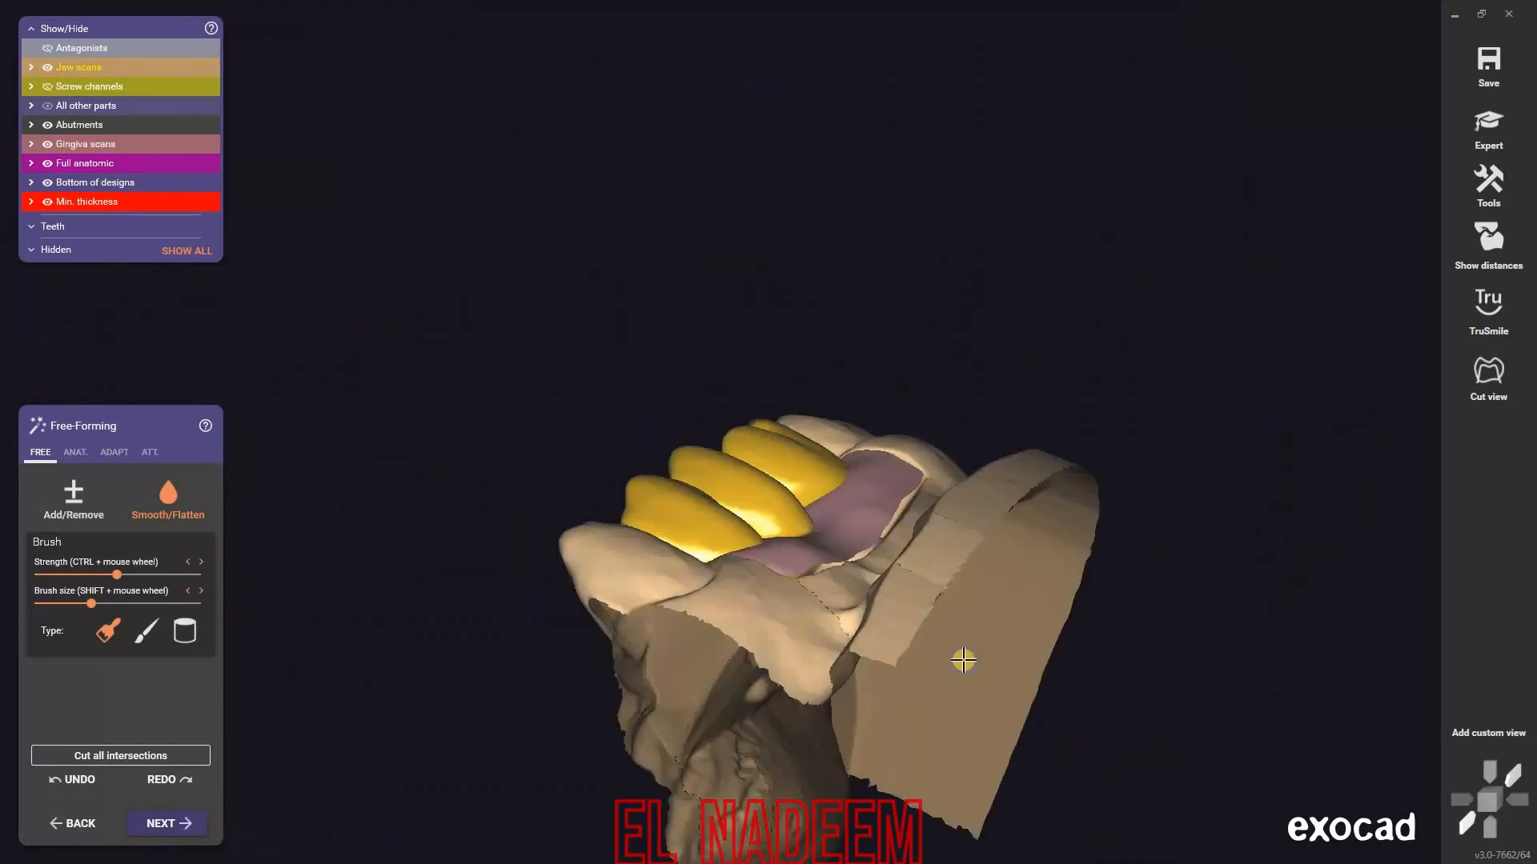
right_drag(963, 660, 652, 621)
scroll(688, 615, up, 5)
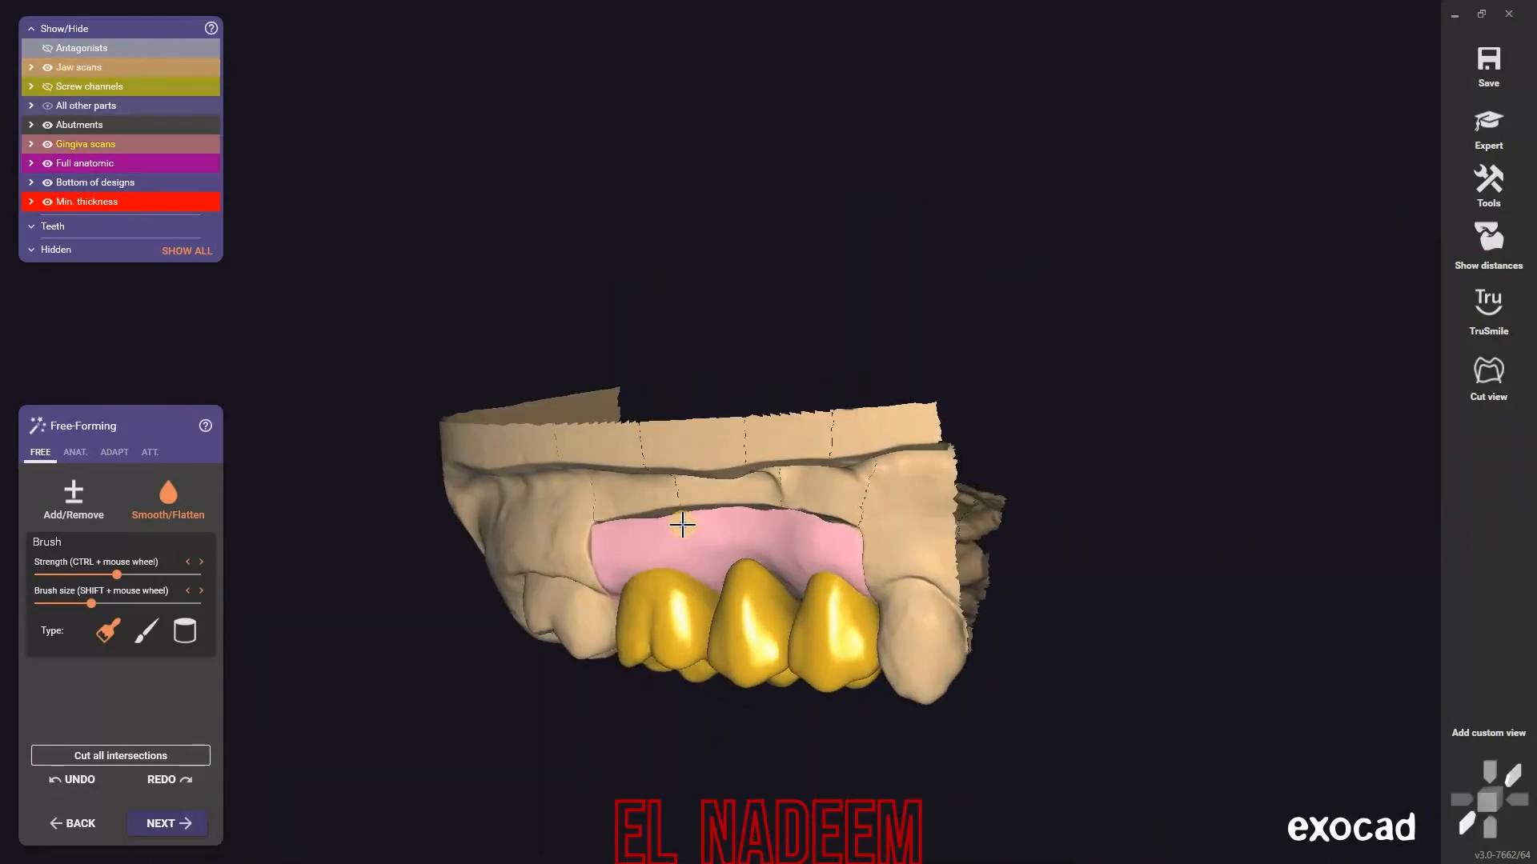
right_drag(682, 525, 361, 533)
- Adjust the crowns' buccal contour against the neighbouring teeth with the Tooth parts preset, holding the cusp tips fixed
click(74, 452)
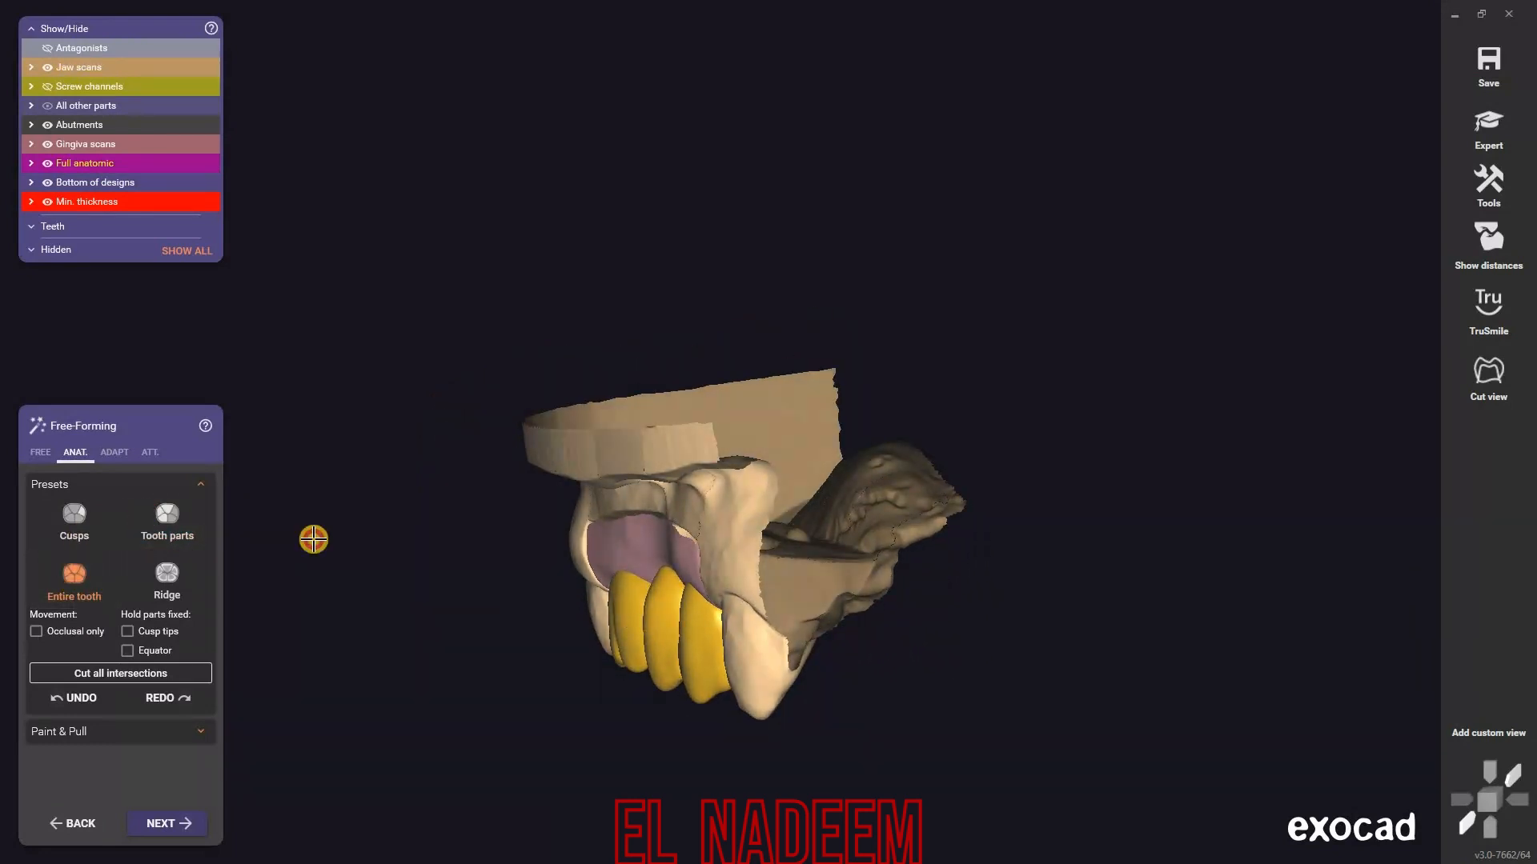
scroll(563, 592, up, 3)
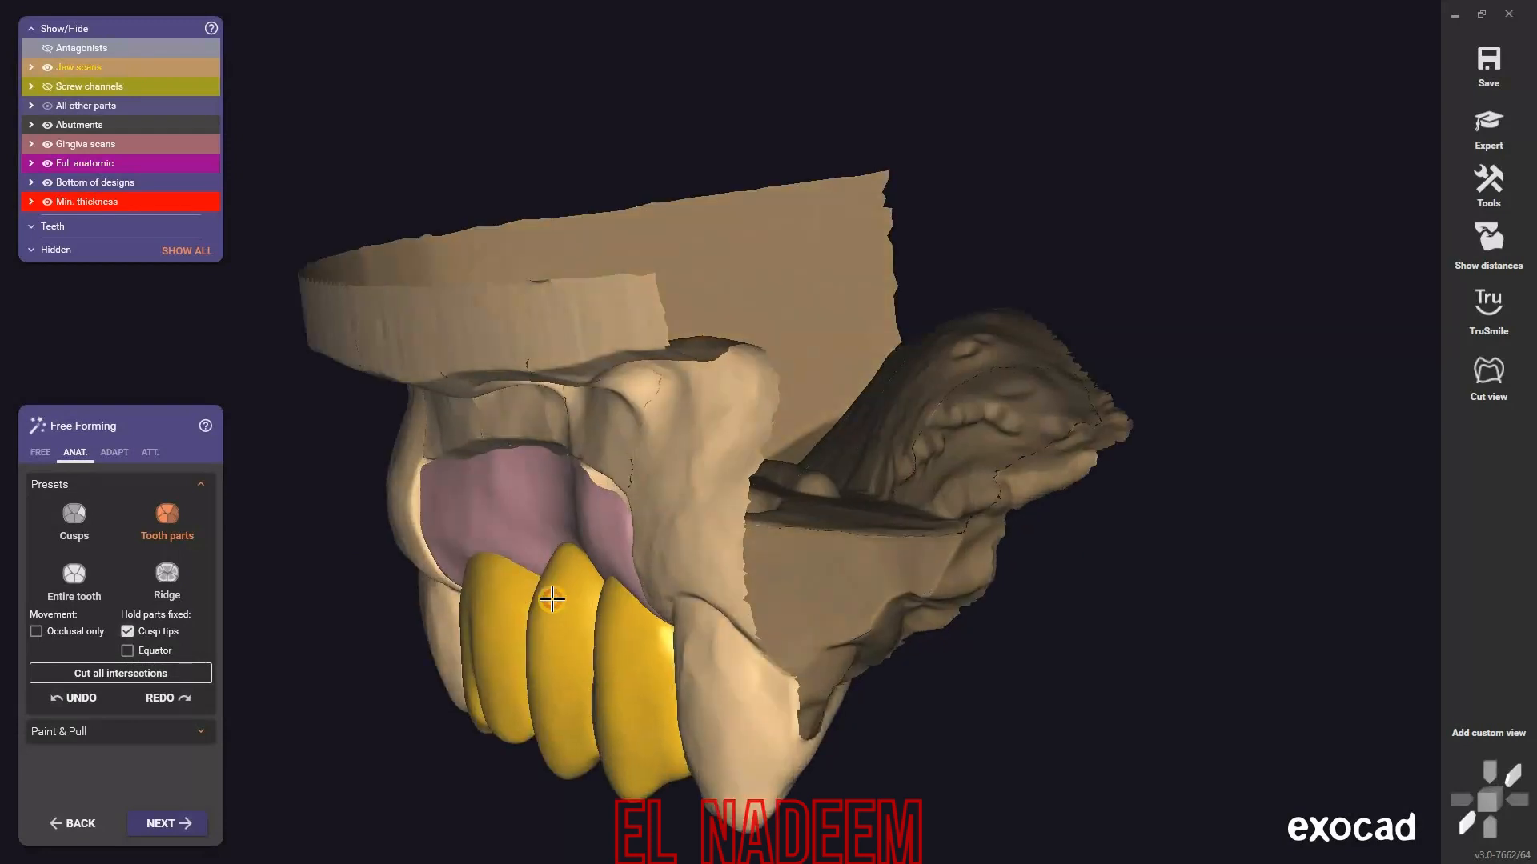
shift+middle_click(608, 629)
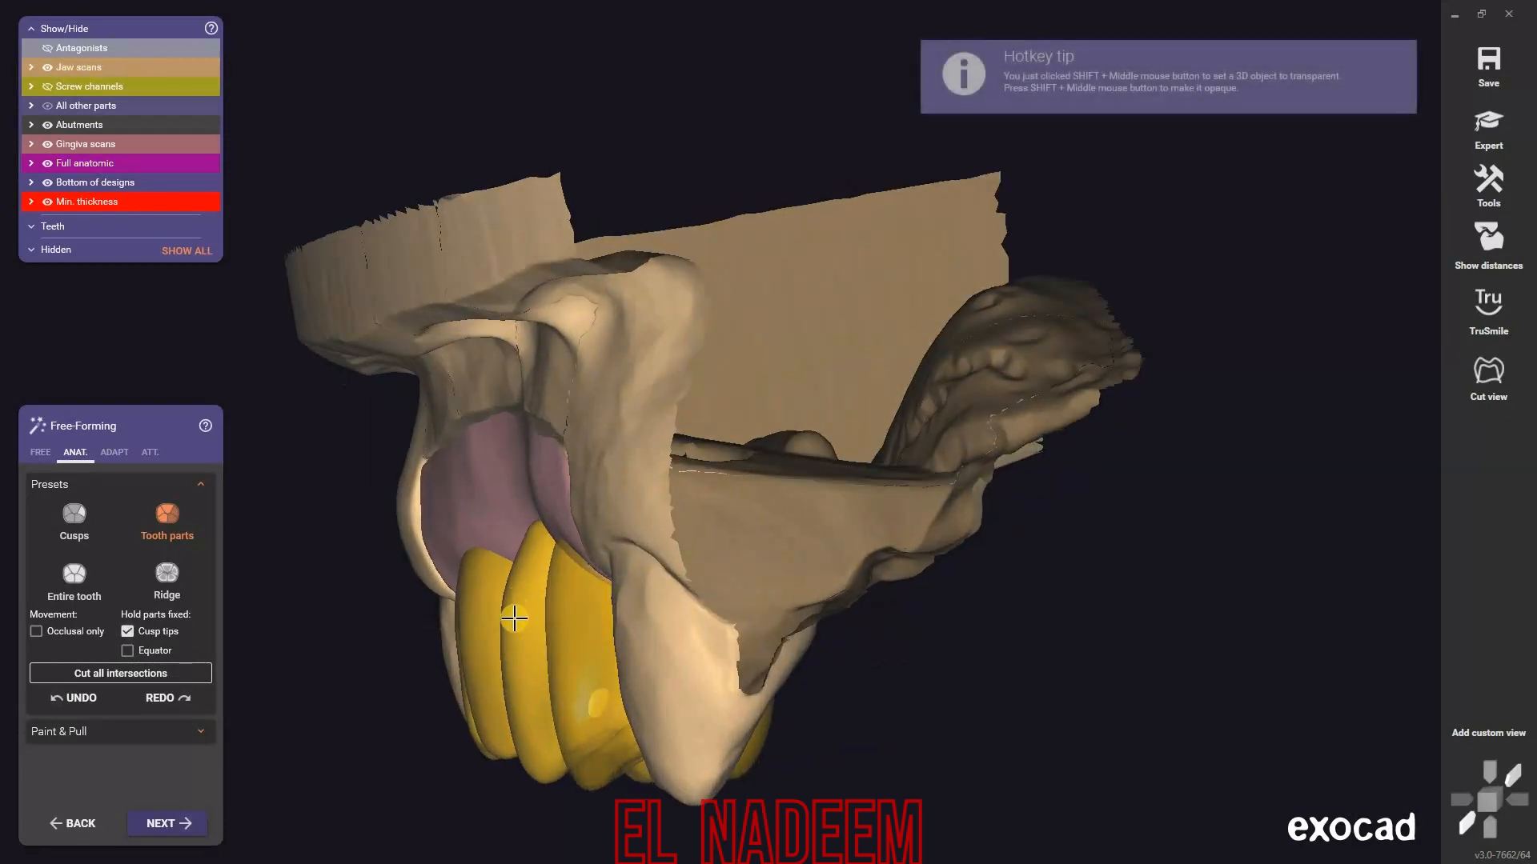
right_drag(514, 619, 809, 652)
scroll(554, 597, down, 3)
shift+middle_click(872, 656)
shift+middle_click(963, 661)
scroll(962, 661, down, 4)
right_drag(962, 662, 888, 661)
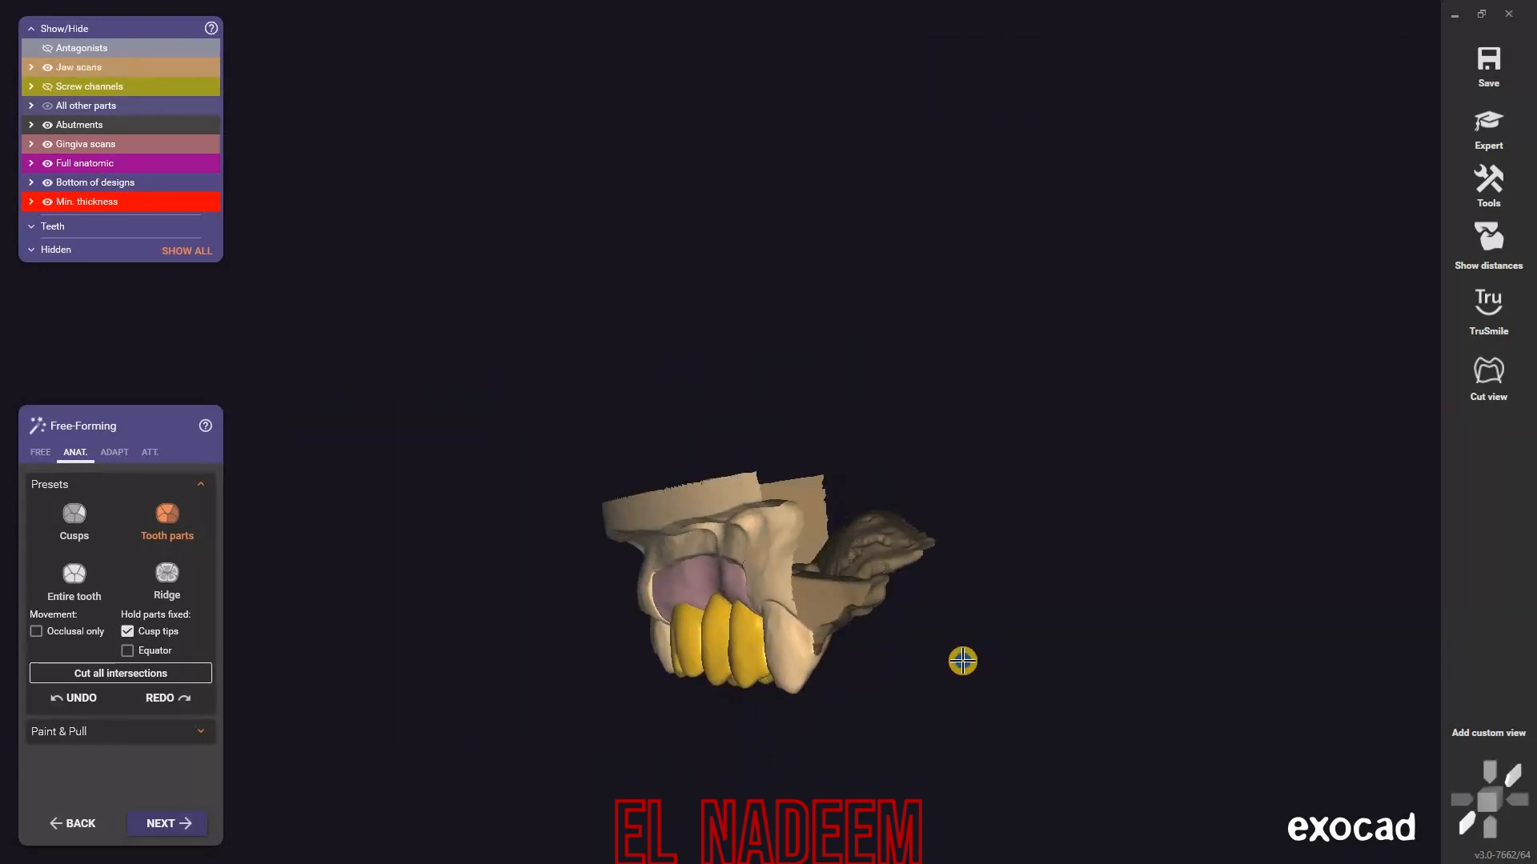
right_drag(963, 661, 1074, 682)
scroll(1073, 682, up, 4)
middle_drag(248, 553, 196, 519)
- Smooth the facing proximal sides and necks of the tooth 15 and 16 crowns with the Smooth/Flatten brush
click(40, 452)
mouse_move(566, 559)
right_down()
mouse_move(617, 532)
mouse_move(724, 613)
mouse_move(711, 579)
right_up()
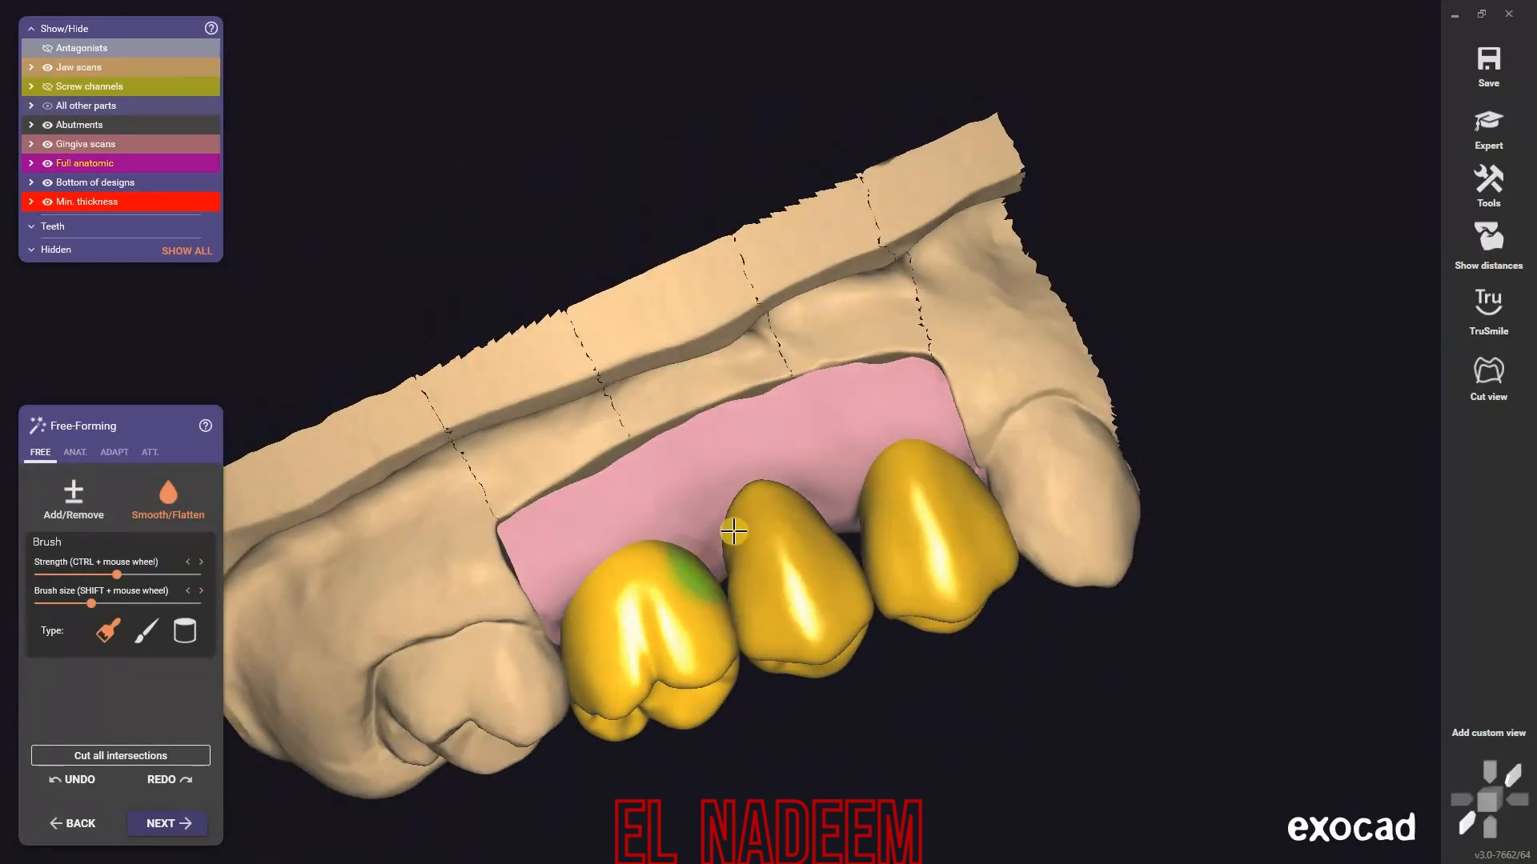
right_drag(782, 531, 741, 480)
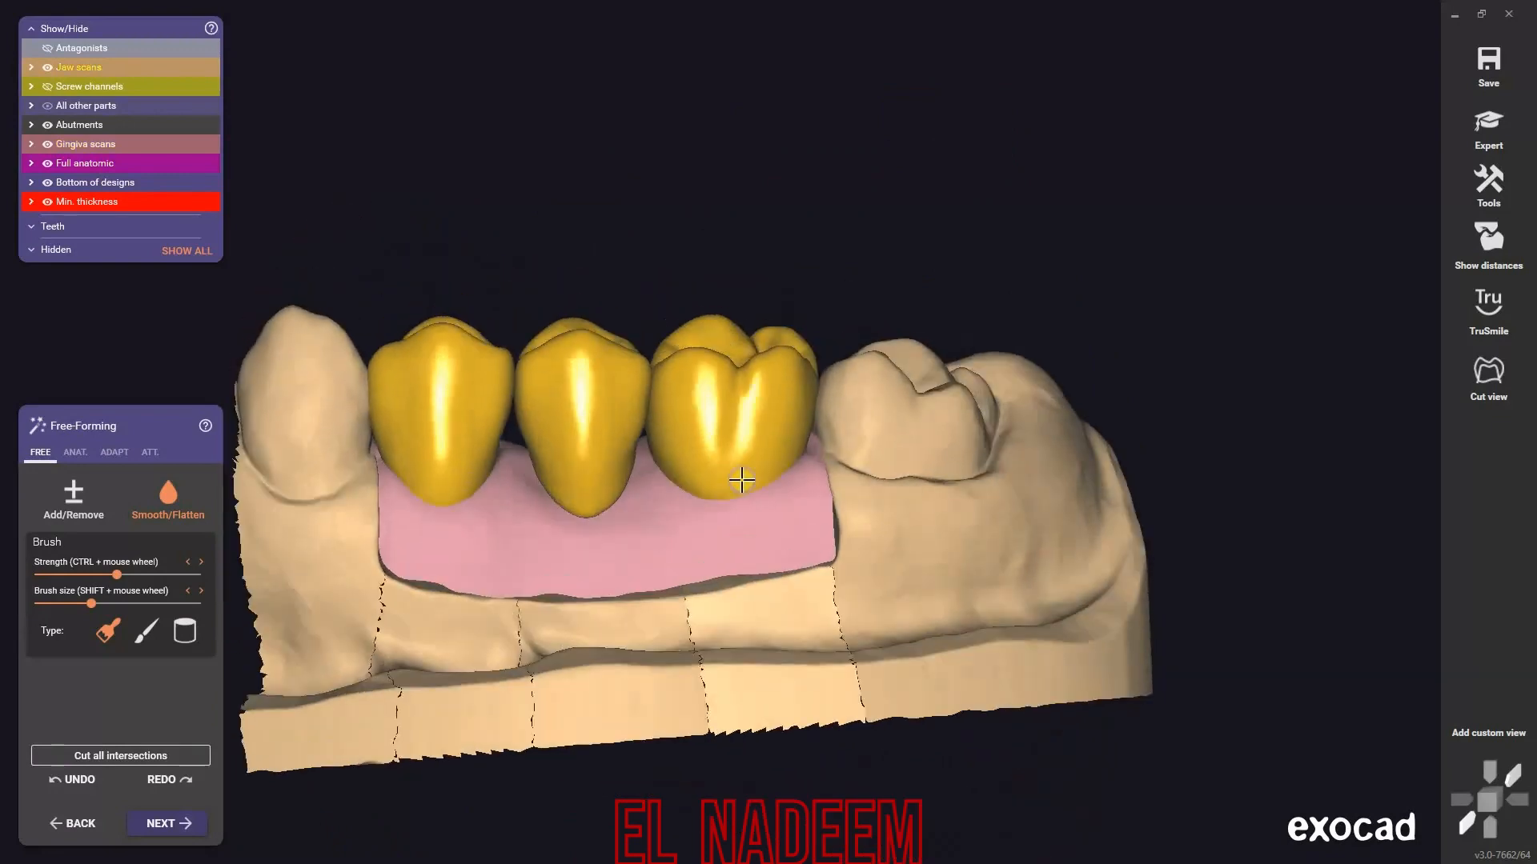
scroll(741, 480, up, 5)
mouse_move(760, 264)
mouse_down()
mouse_move(761, 243)
mouse_move(697, 349)
mouse_up()
drag(713, 401, 638, 480)
drag(824, 392, 878, 445)
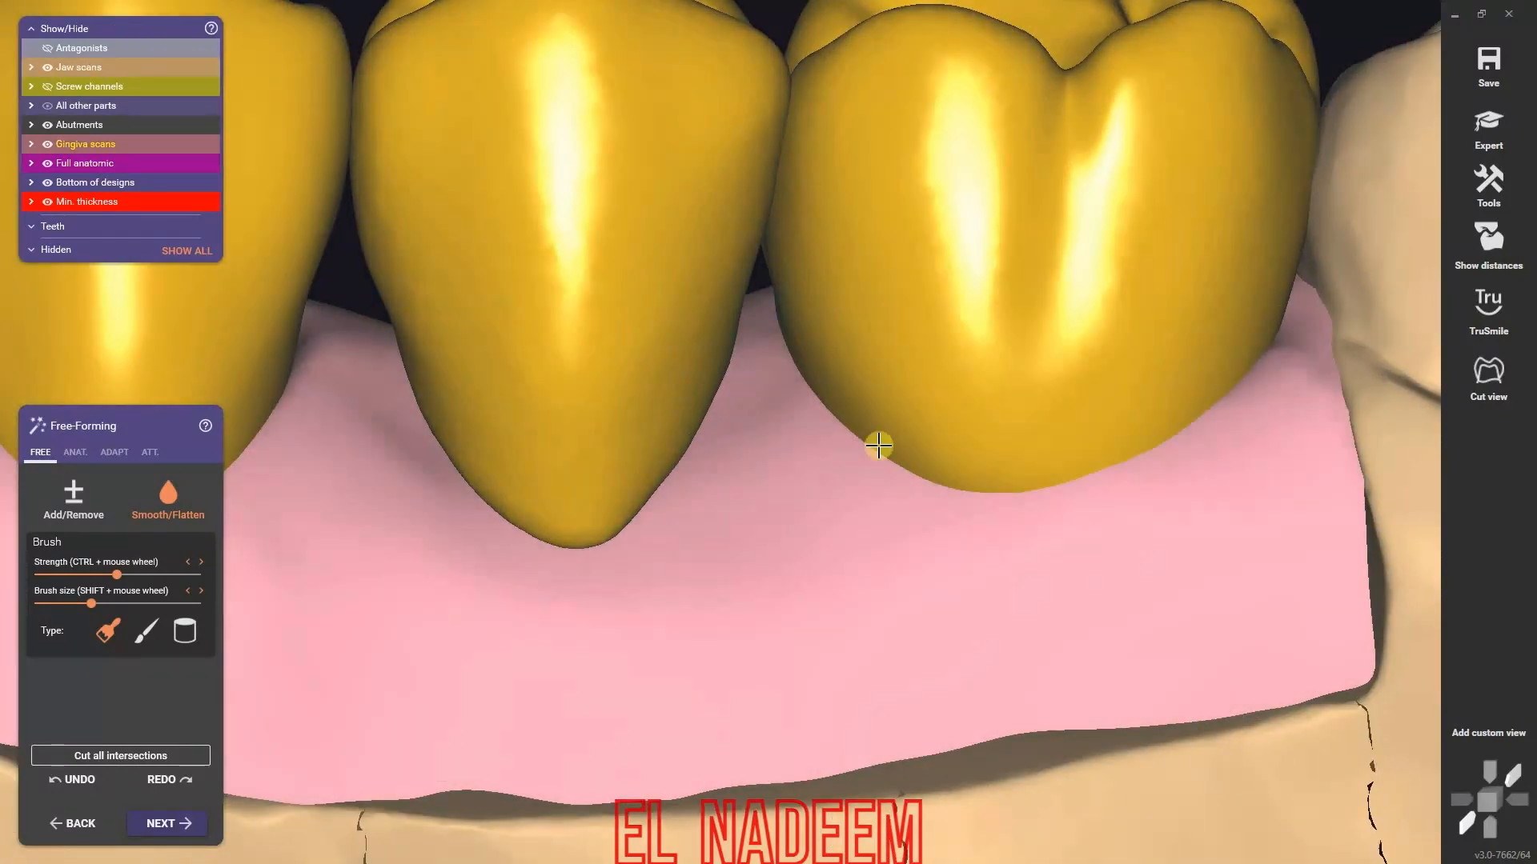
- Smooth the mesial side of the tooth 15 crown and its neck near the gingiva
middle_drag(469, 401, 868, 347)
drag(797, 195, 774, 229)
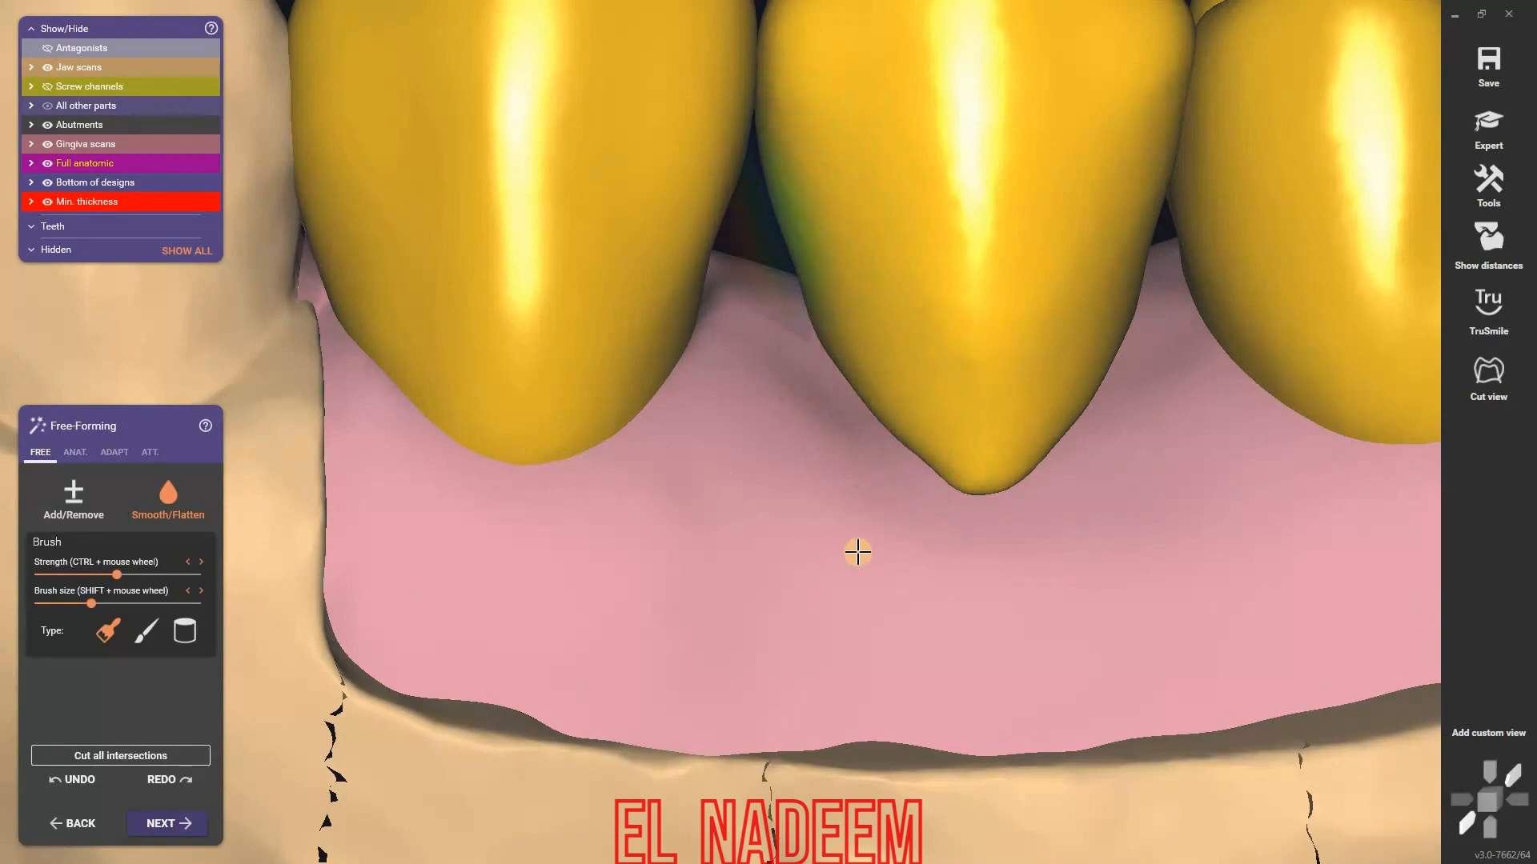
scroll(857, 552, down, 3)
scroll(909, 686, down, 2)
right_drag(910, 686, 824, 487)
scroll(824, 488, up, 2)
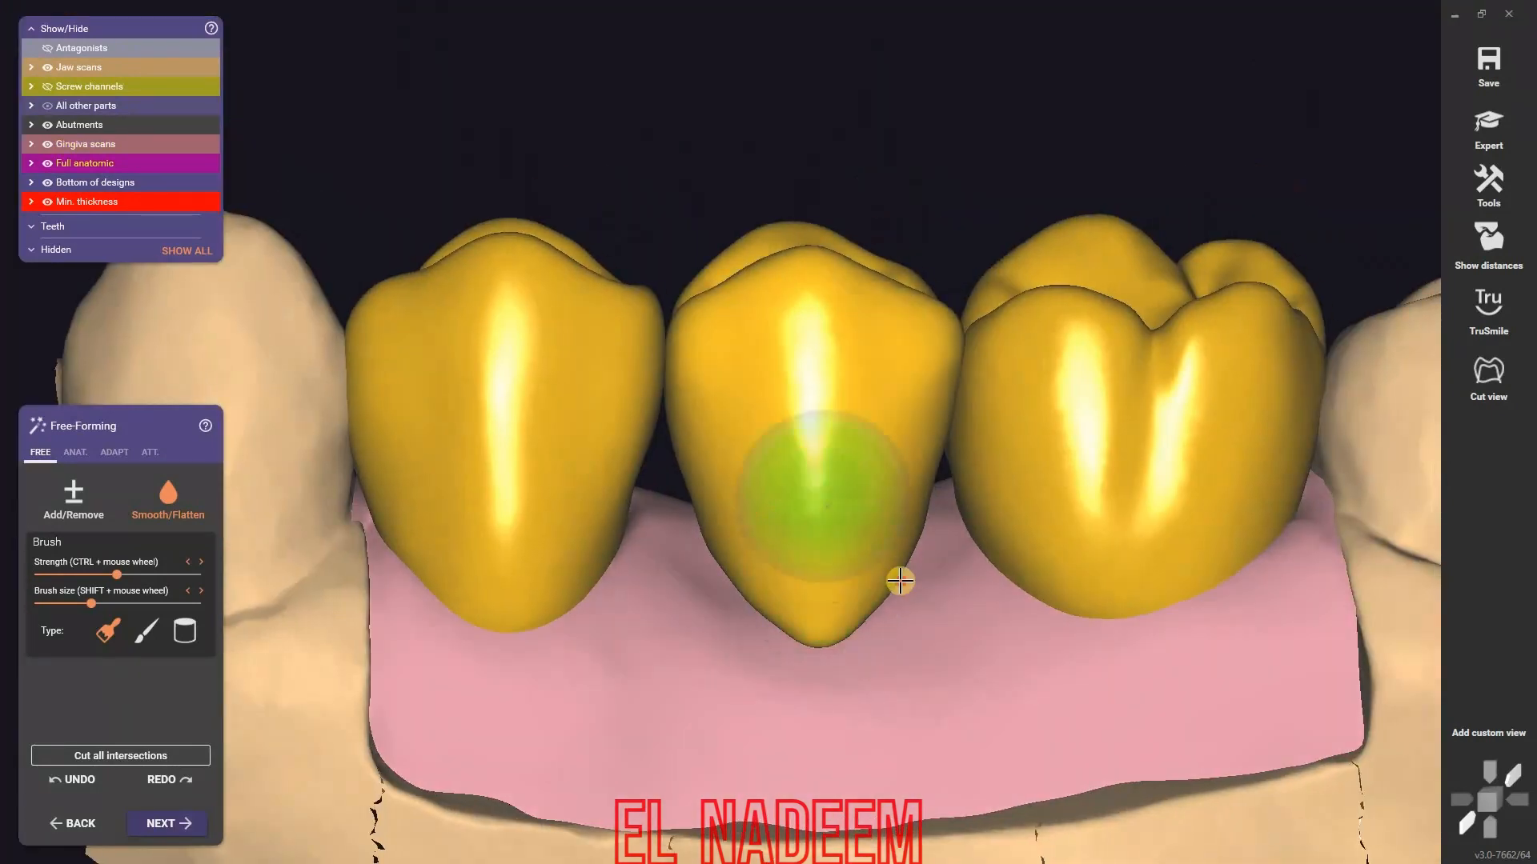
drag(900, 581, 846, 585)
- Add a vertical central ridge to the buccal surfaces of teeth 15 and 14 with a smaller, weaker Add/Remove brush
click(73, 500)
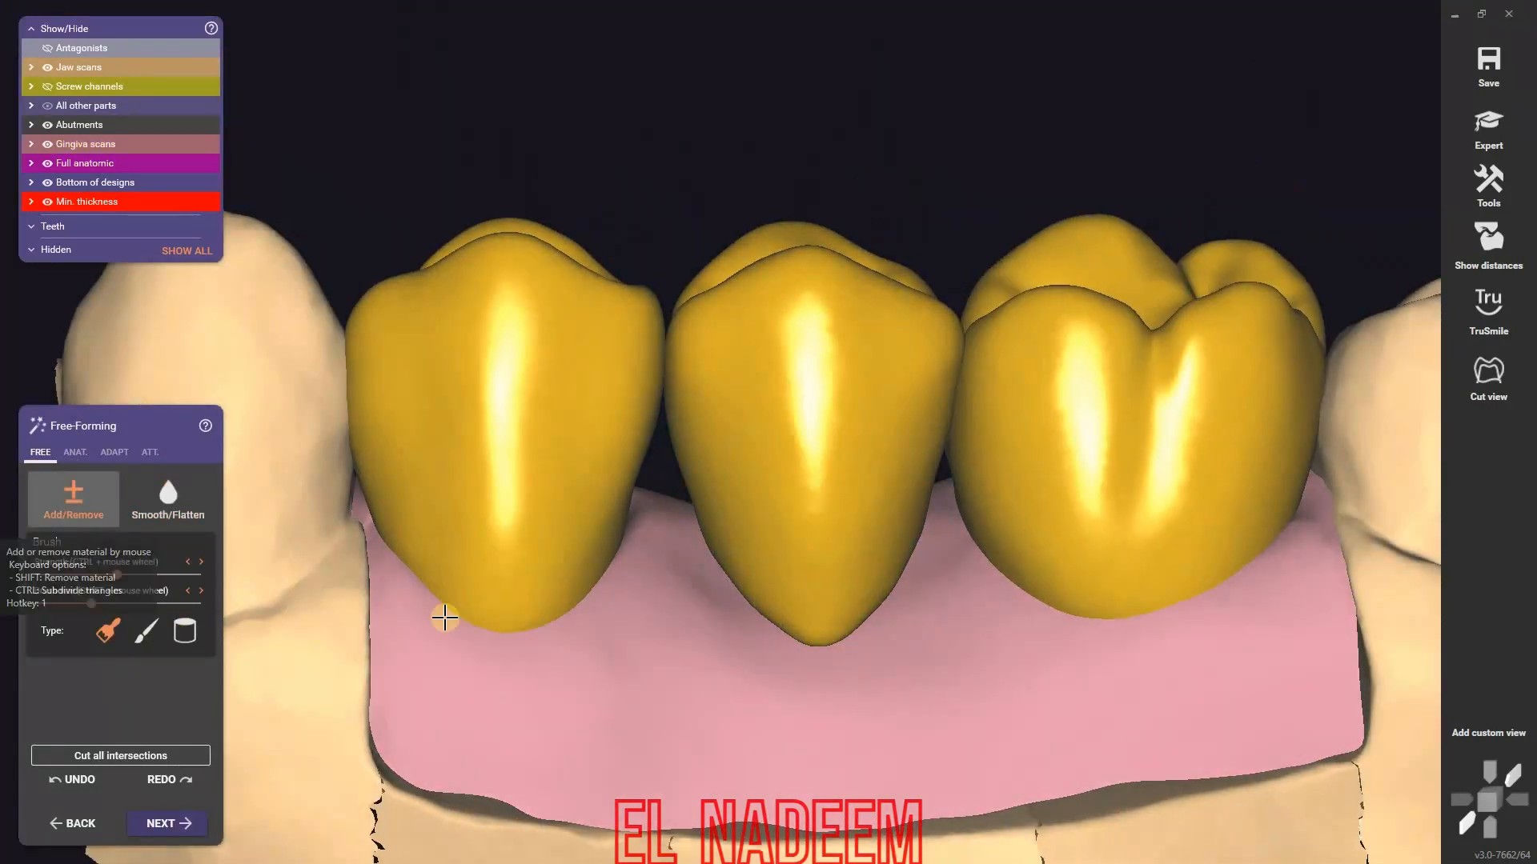
shift+scroll(832, 432, up, 5)
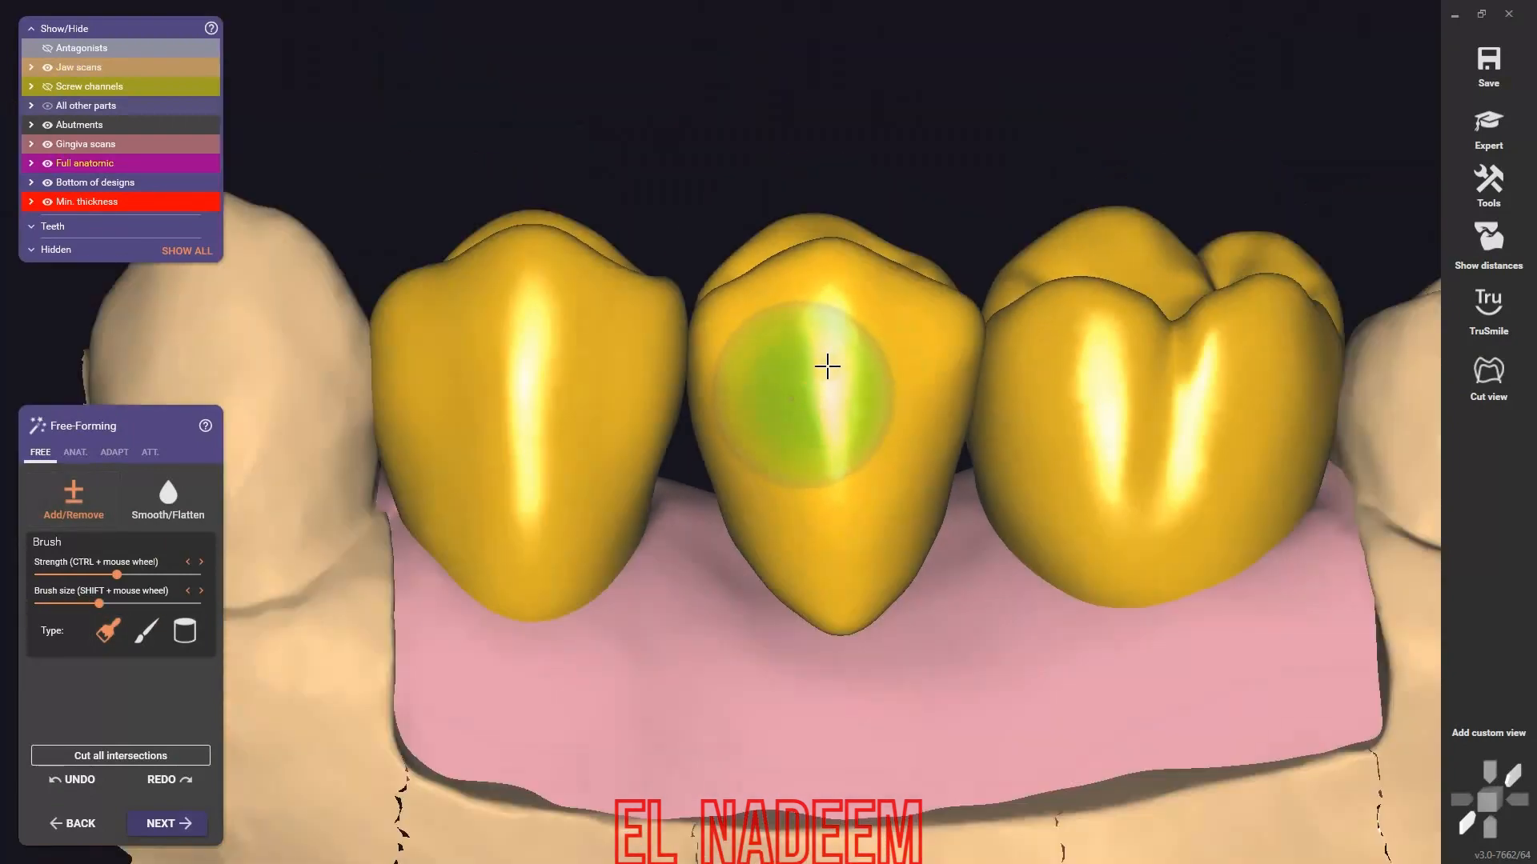
scroll(832, 373, up, 2)
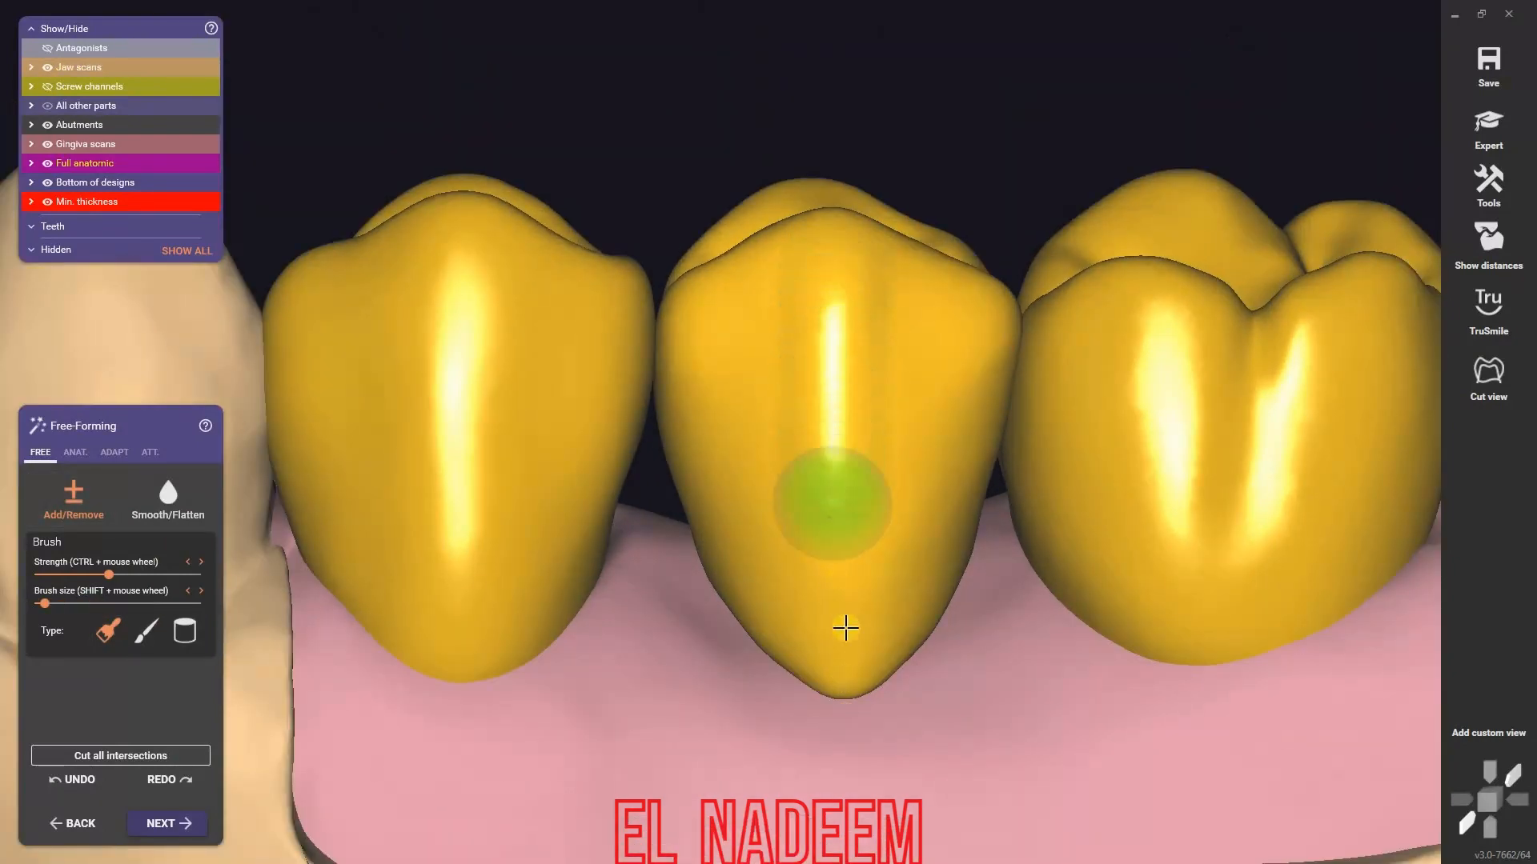
drag(845, 628, 846, 676)
drag(840, 271, 837, 641)
middle_drag(469, 244, 751, 224)
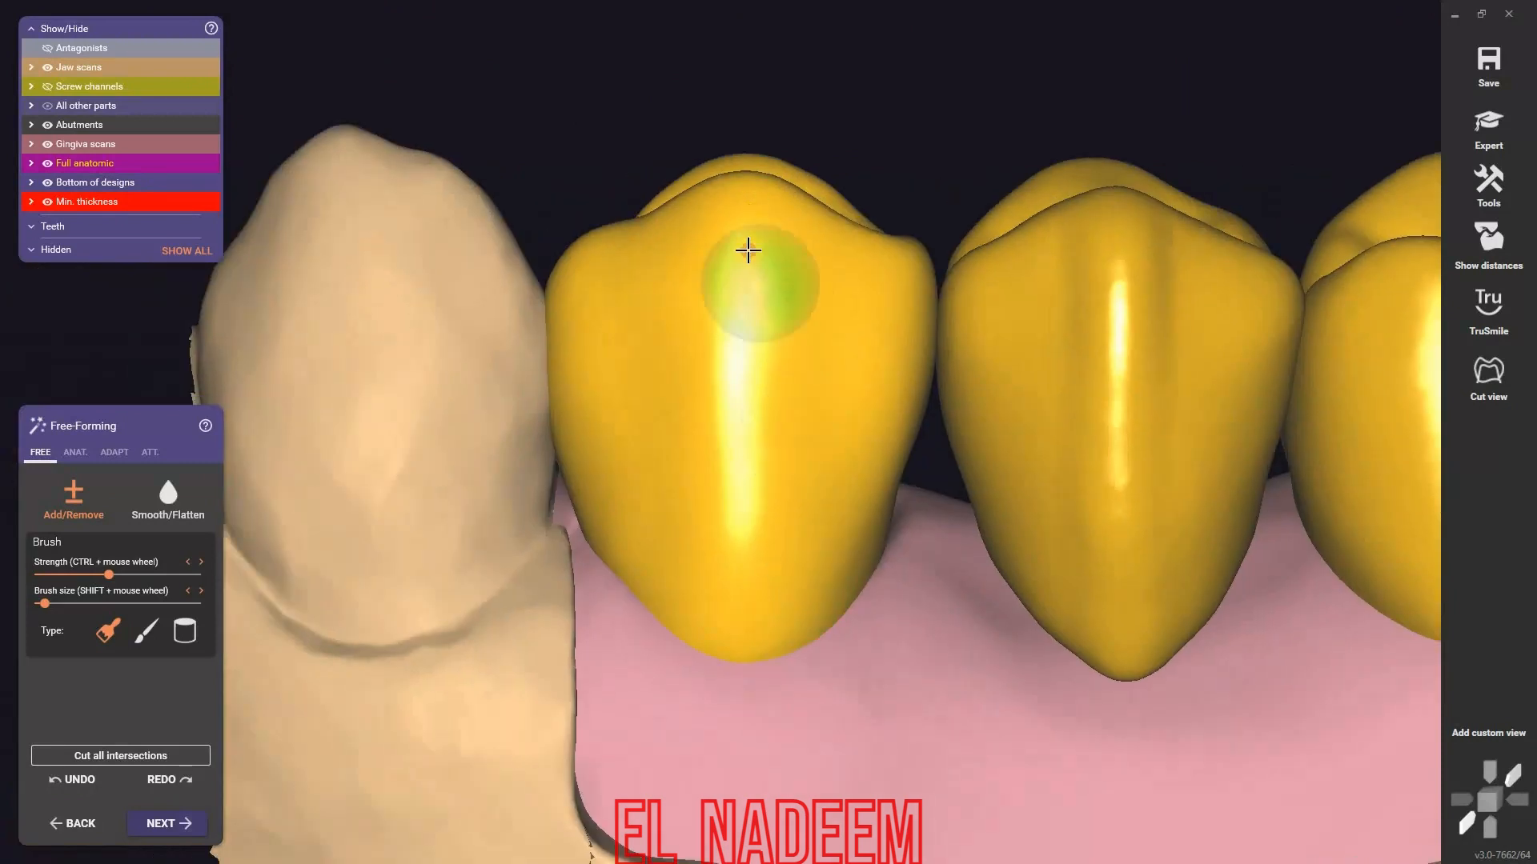
drag(736, 587, 740, 350)
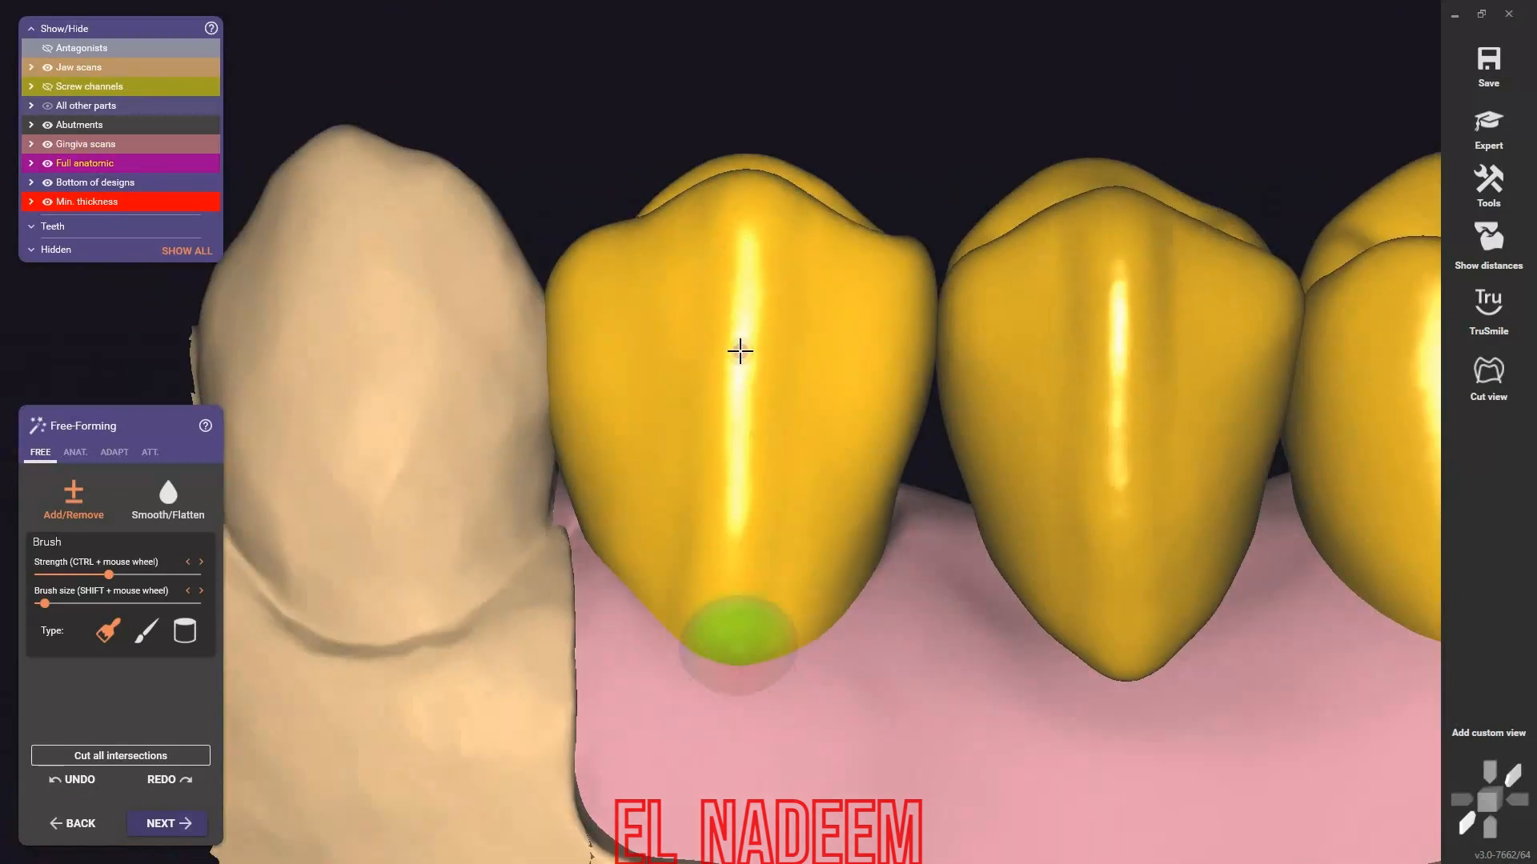
- Smooth the central buccal ridge of tooth 14 with the Smooth/Flatten brush
click(168, 500)
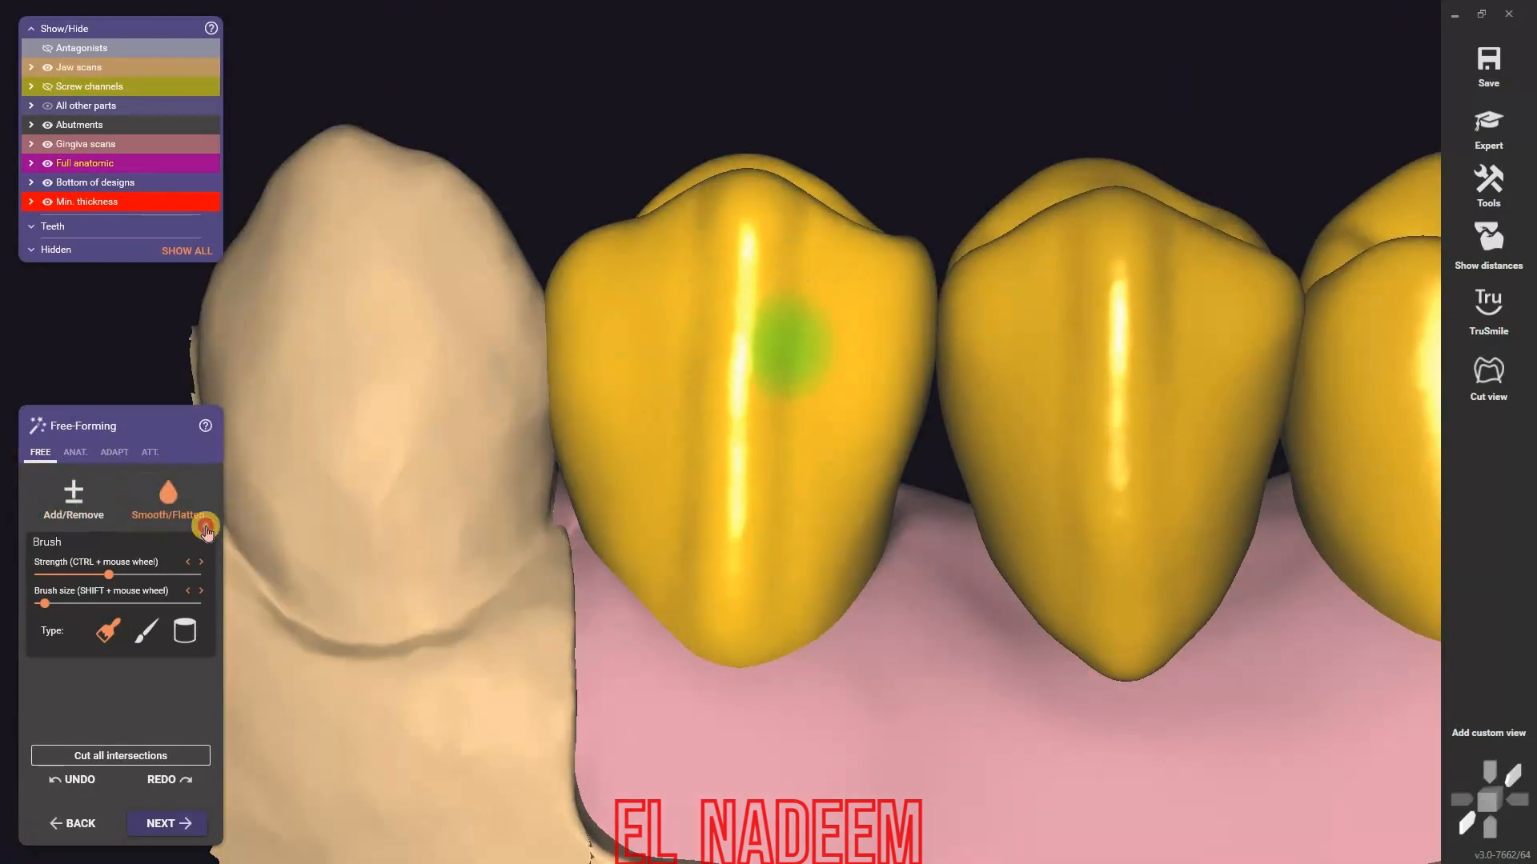
middle_drag(788, 342, 739, 356)
click(73, 500)
click(169, 500)
mouse_move(721, 629)
mouse_down()
mouse_move(717, 267)
mouse_move(686, 622)
mouse_move(713, 247)
mouse_up()
right_drag(854, 559, 933, 554)
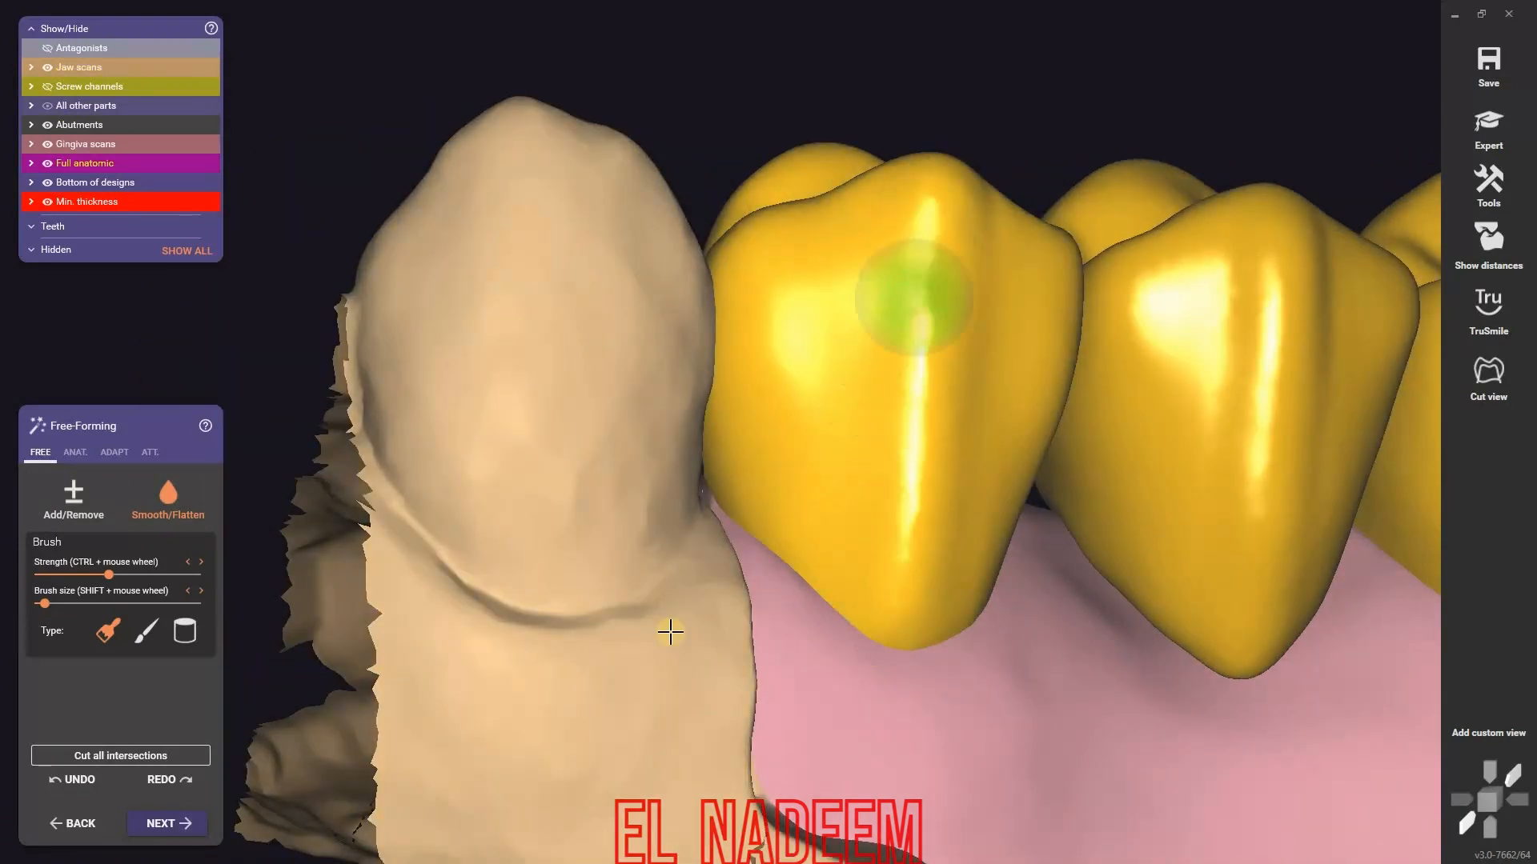
right_drag(669, 628, 600, 370)
- Blend the central buccal ridge of tooth 15 into the crown surface with the Smooth/Flatten brush
right_drag(800, 645, 792, 381)
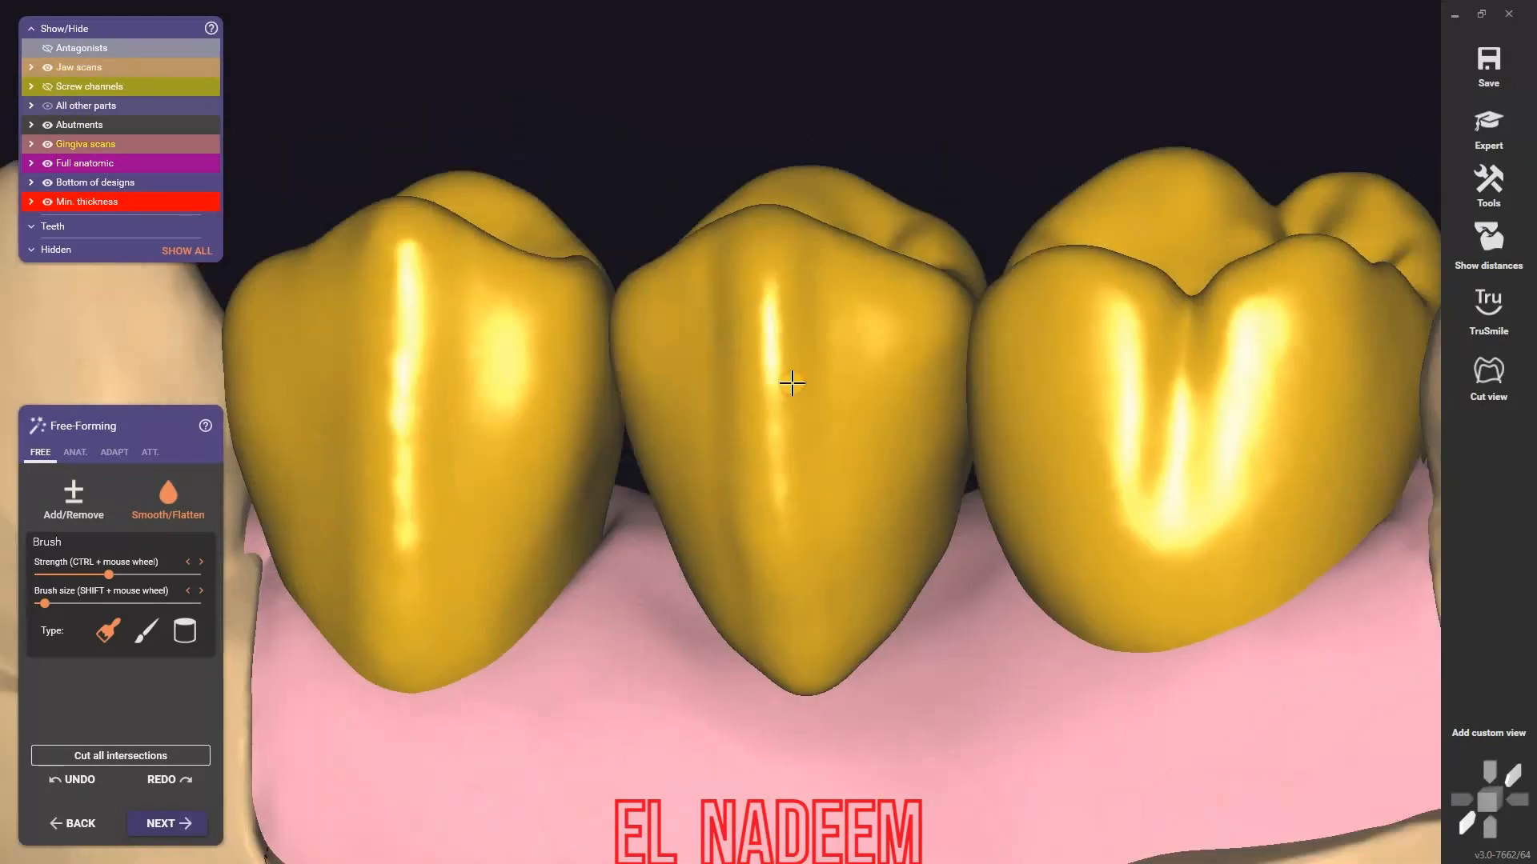
mouse_move(936, 521)
right_down()
mouse_move(1195, 417)
mouse_move(1132, 288)
right_up()
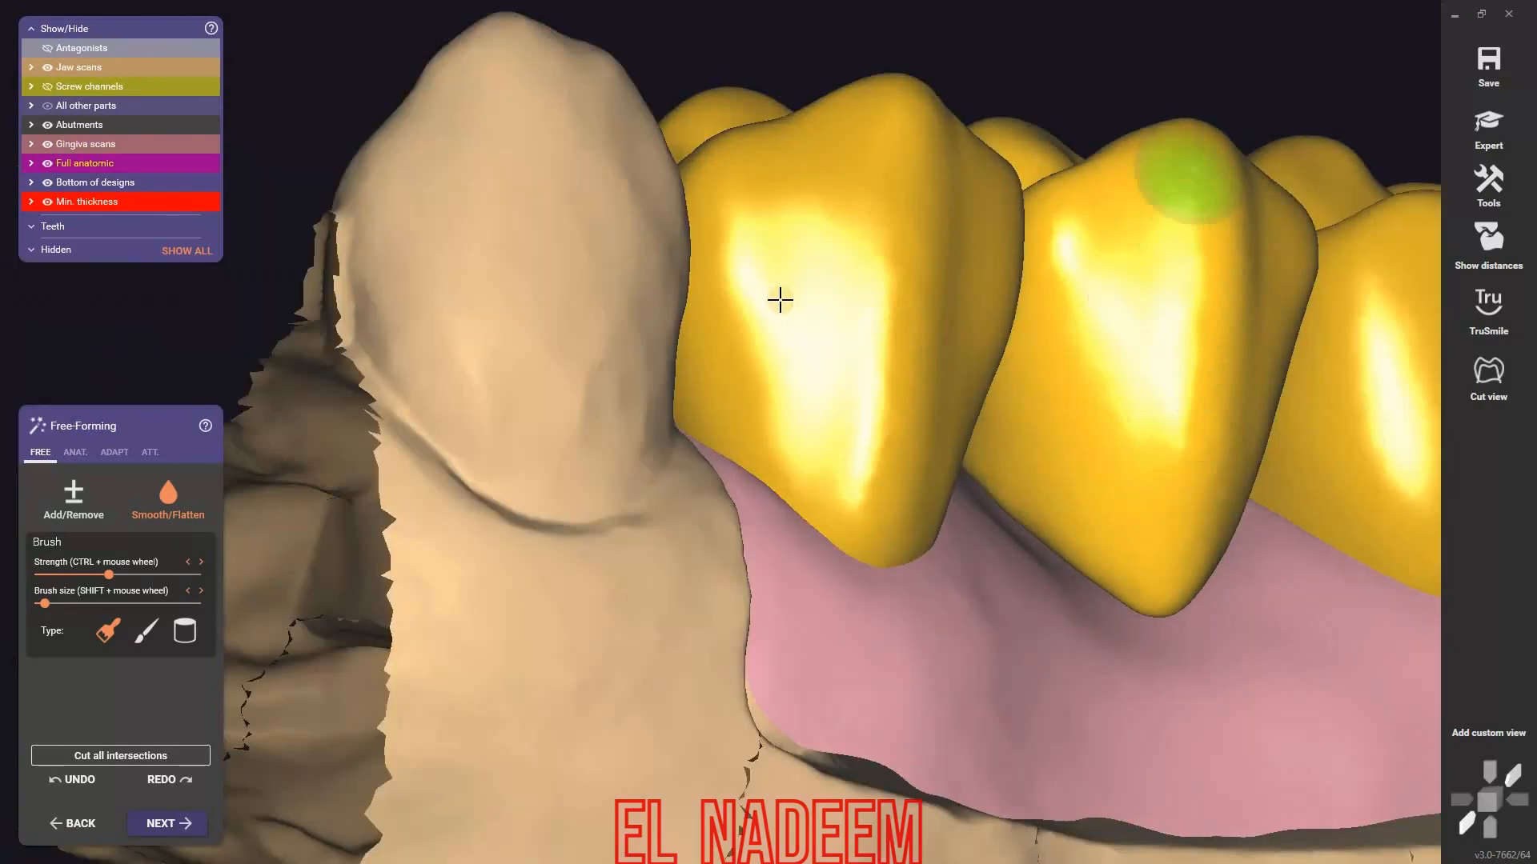
right_drag(779, 299, 727, 394)
right_drag(761, 628, 751, 521)
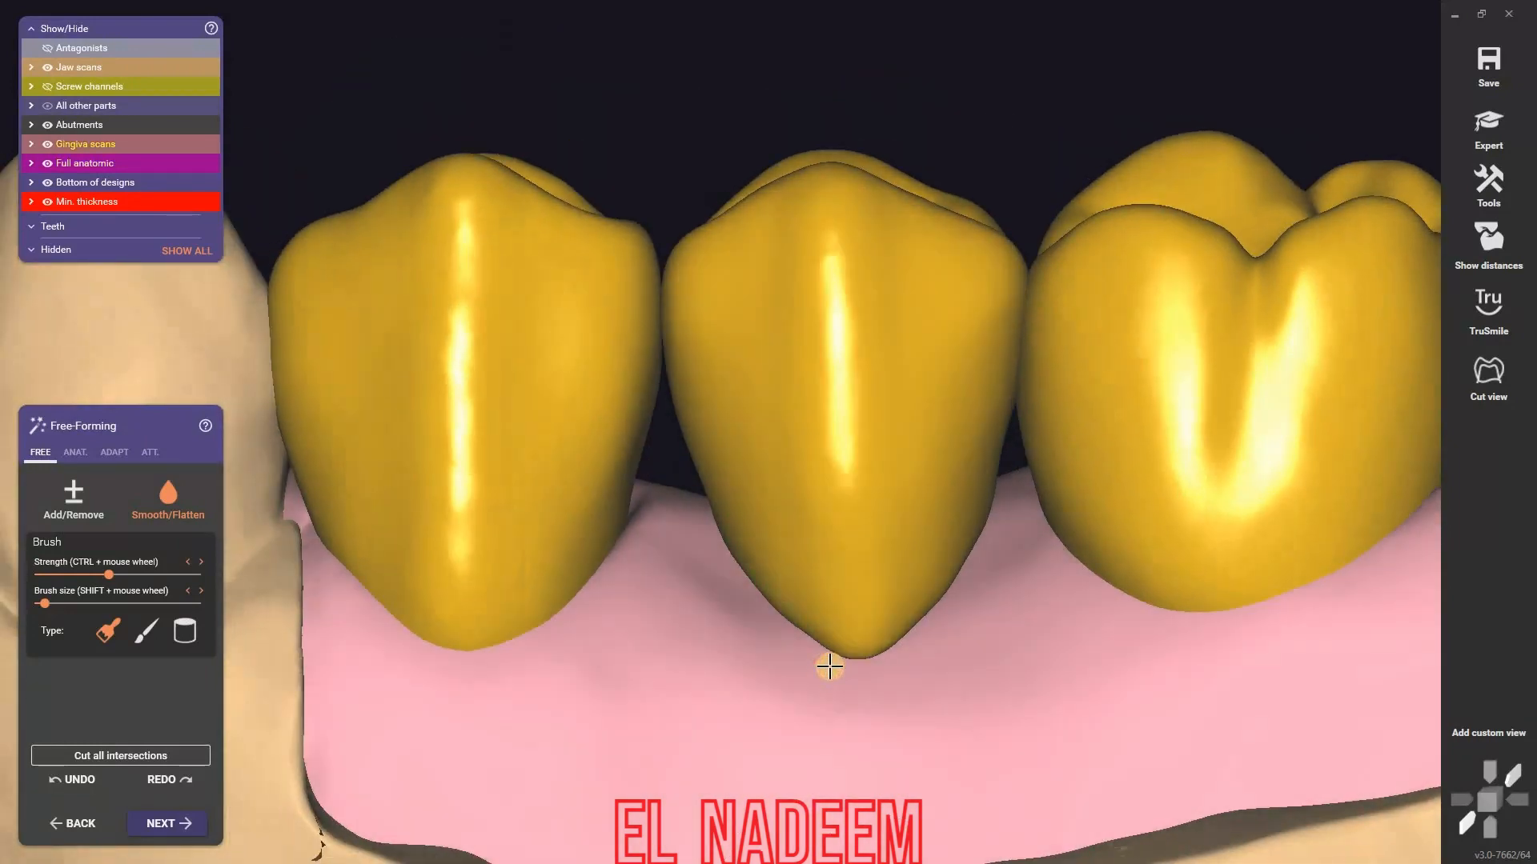
right_drag(830, 667, 800, 657)
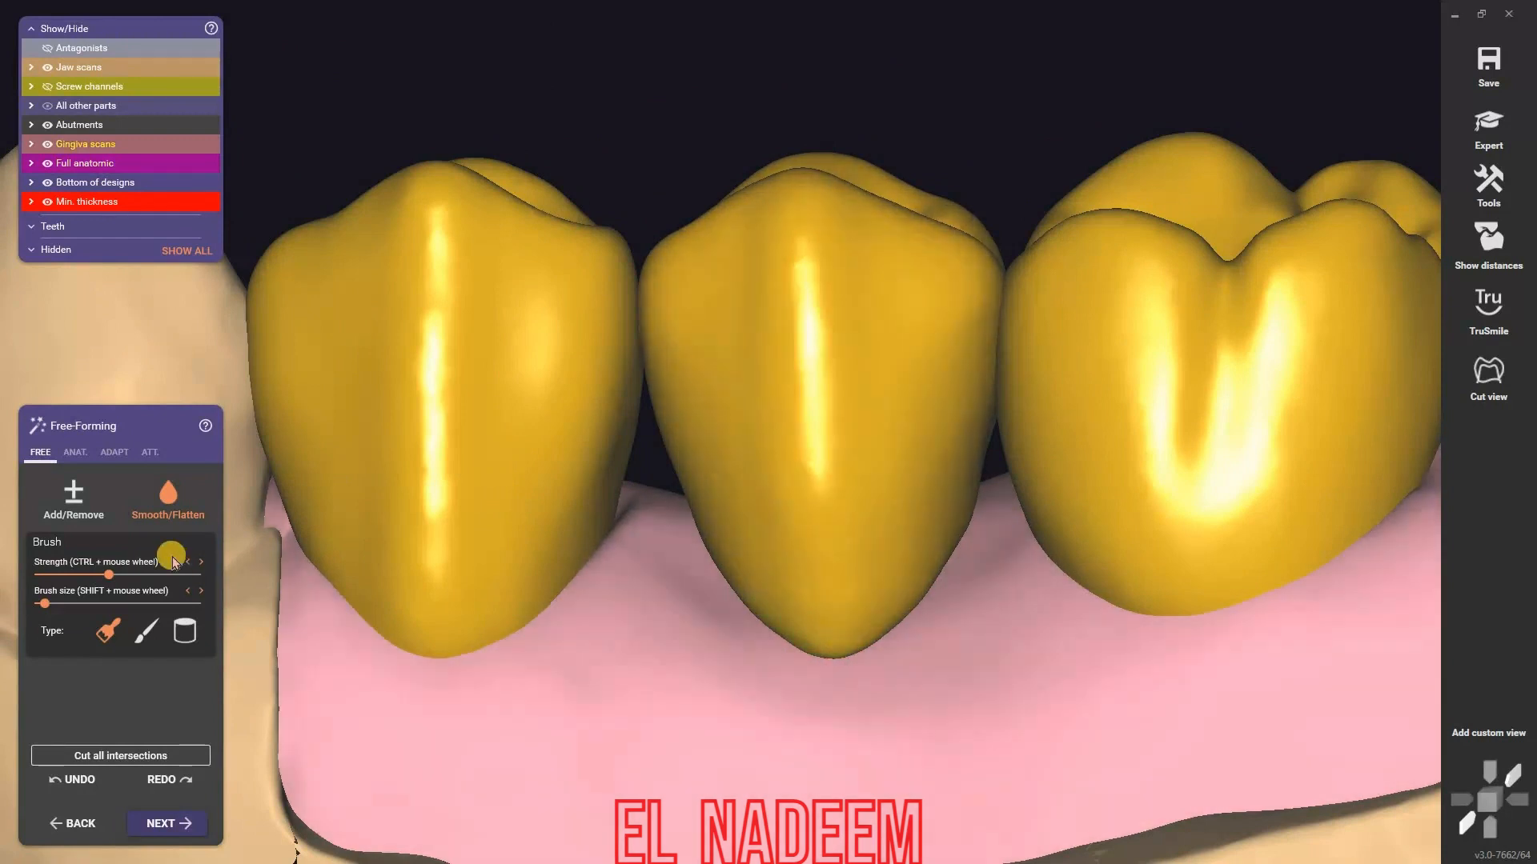
- Build up mesial and distal ridges on the buccal surfaces of teeth 15 and 14 with the Add/Remove brush
right_drag(240, 544, 268, 538)
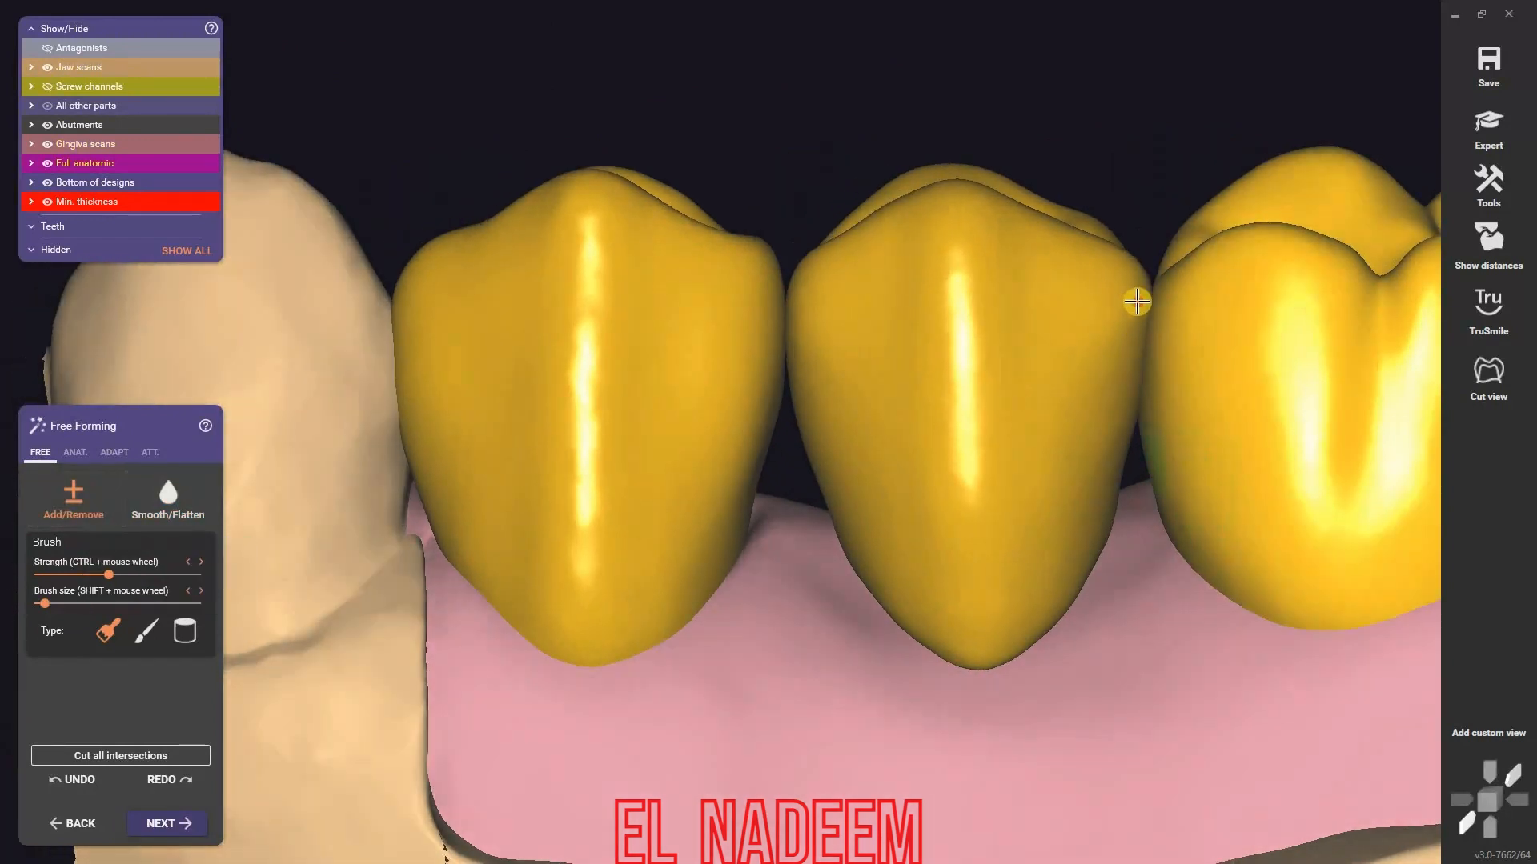
scroll(1136, 299, up, 2)
mouse_move(1120, 292)
mouse_down()
mouse_move(1108, 429)
mouse_move(1015, 717)
mouse_up()
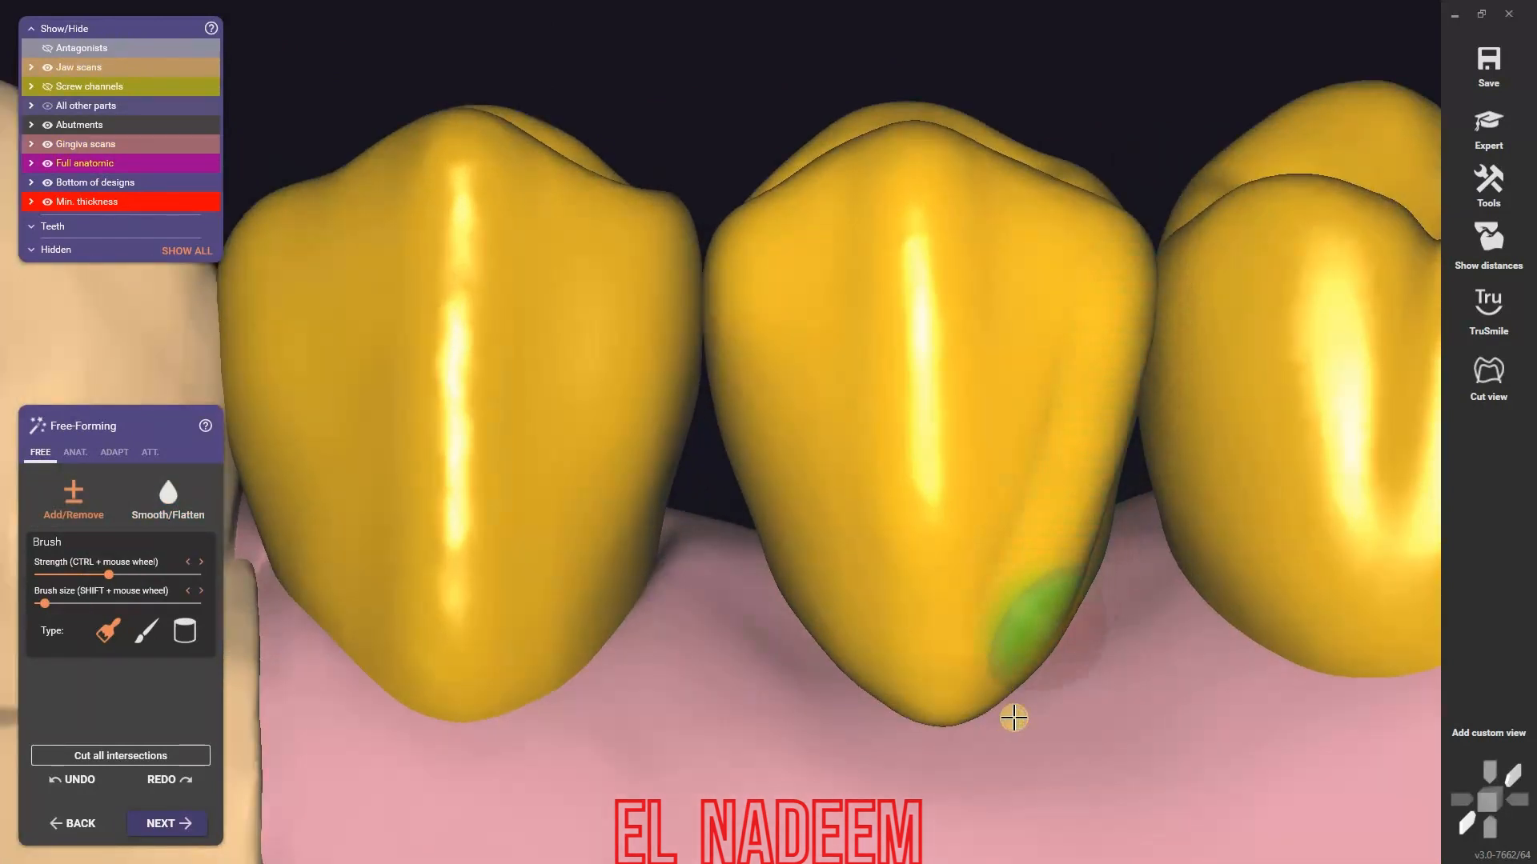
mouse_move(1016, 717)
right_down()
mouse_move(819, 291)
mouse_move(878, 480)
right_up()
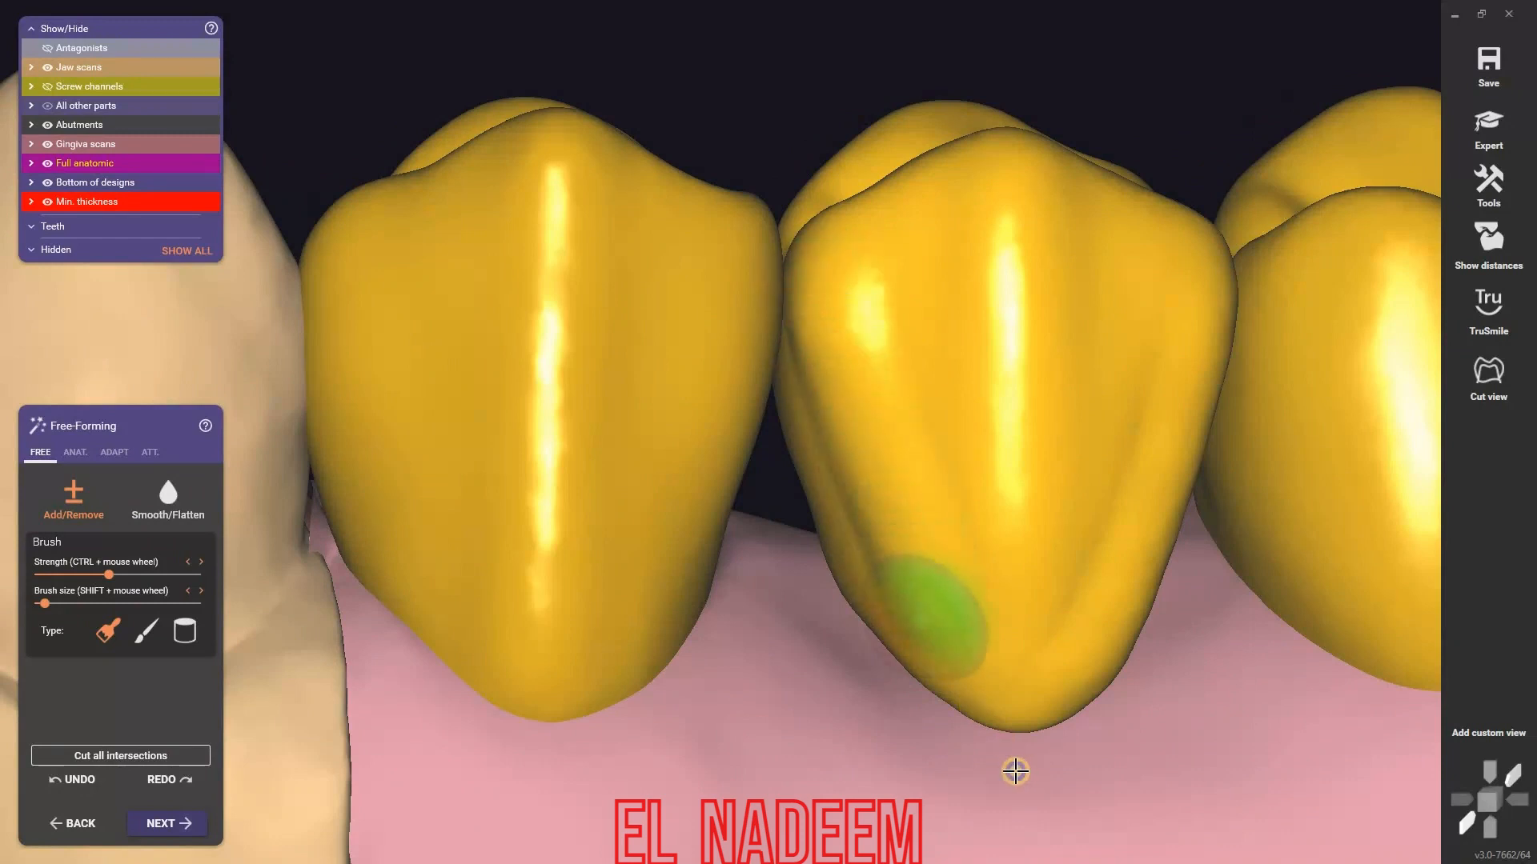
right_drag(1015, 771, 894, 484)
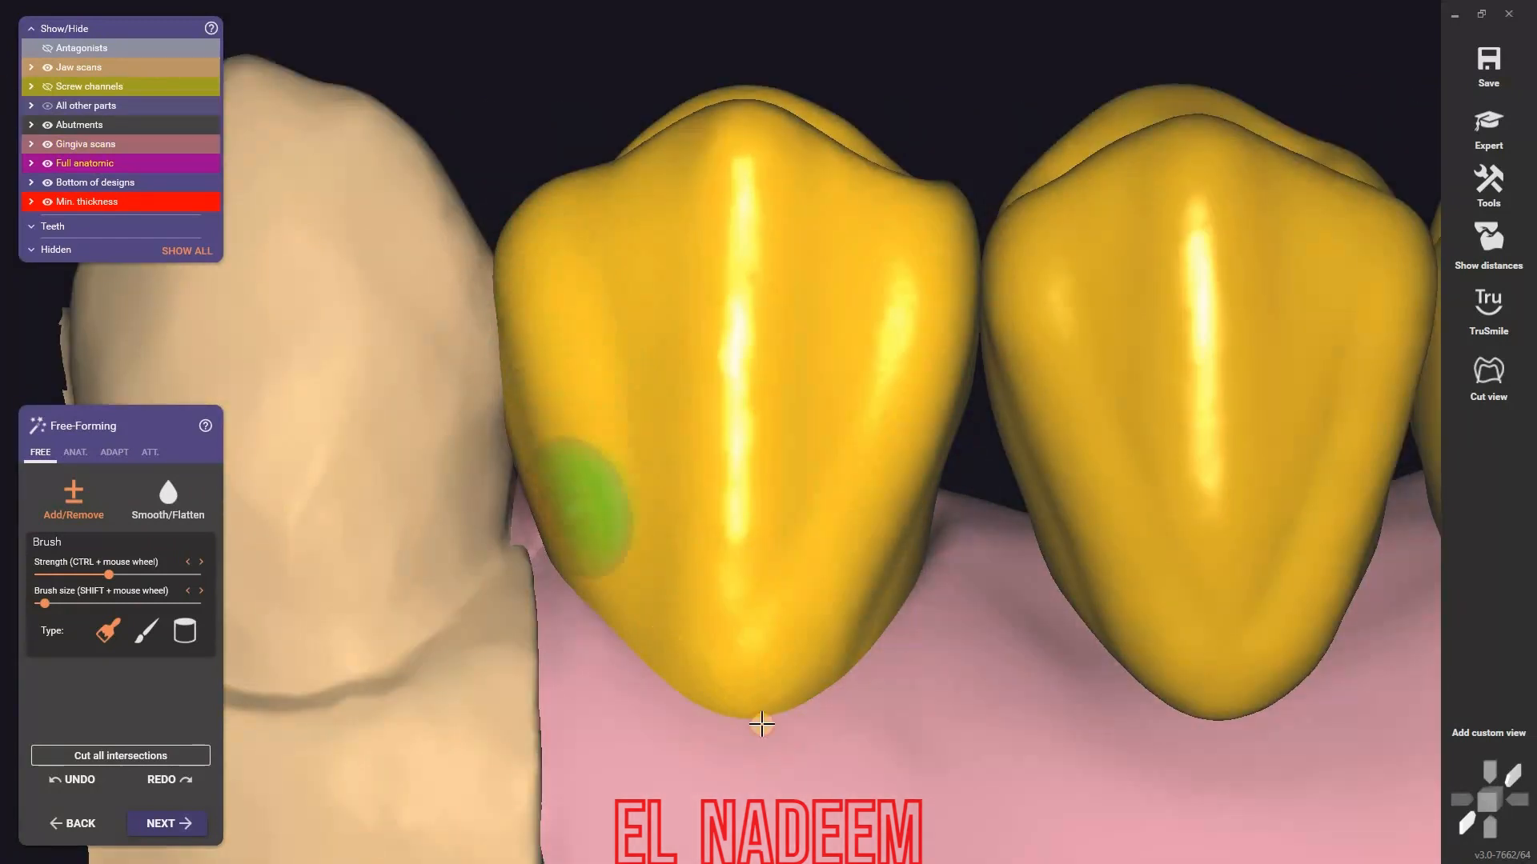
- Smooth the mesial and distal buccal ridges and the neck of tooth 14 with the Smooth/Flatten brush
click(167, 500)
right_drag(662, 542, 639, 490)
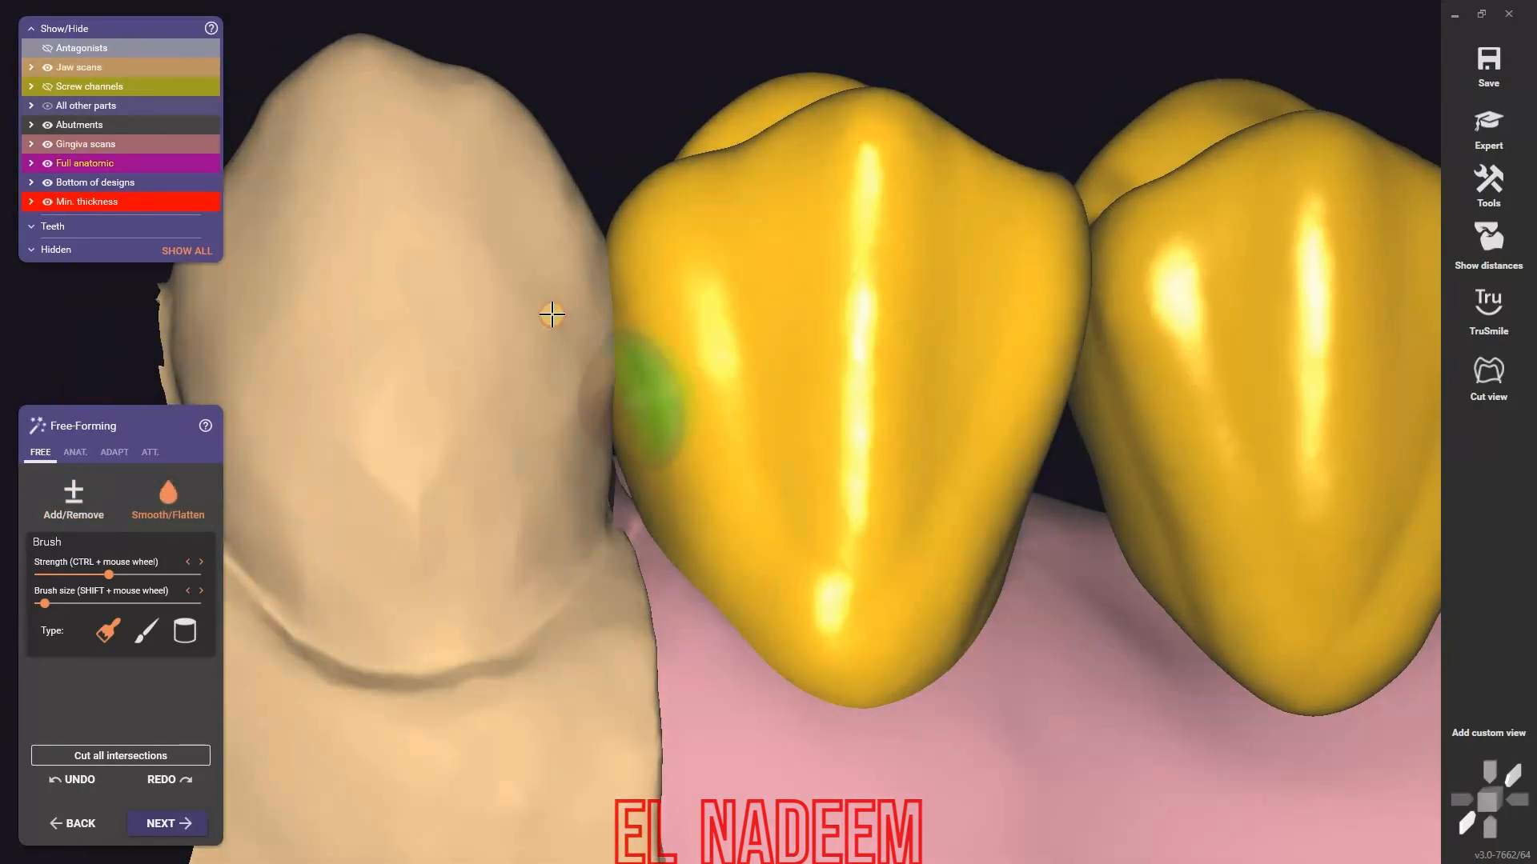
right_drag(549, 315, 552, 357)
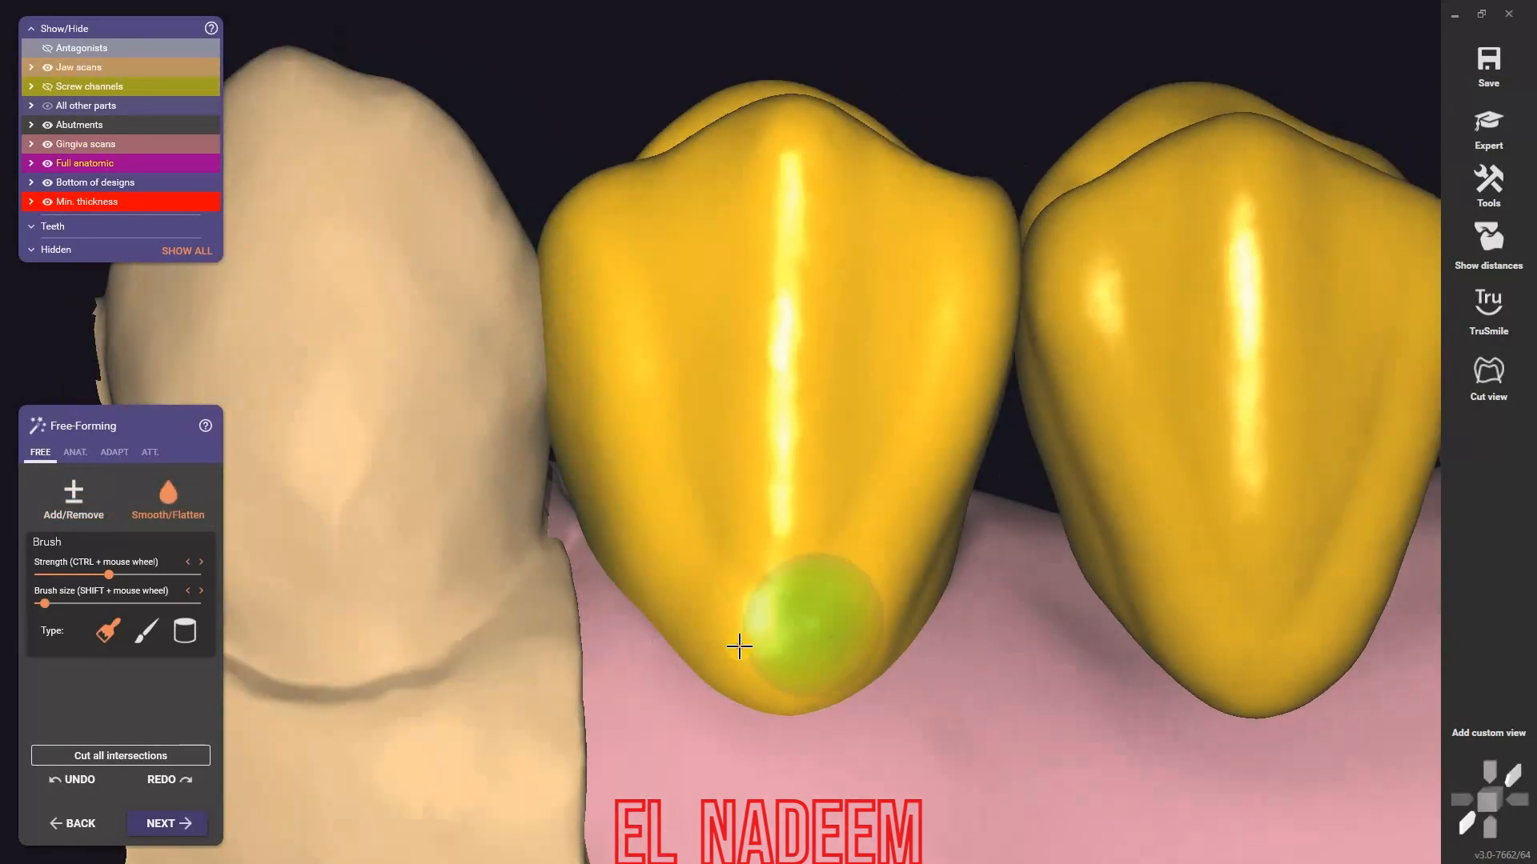
mouse_move(737, 645)
right_down()
mouse_move(843, 525)
mouse_move(941, 316)
mouse_move(895, 491)
right_up()
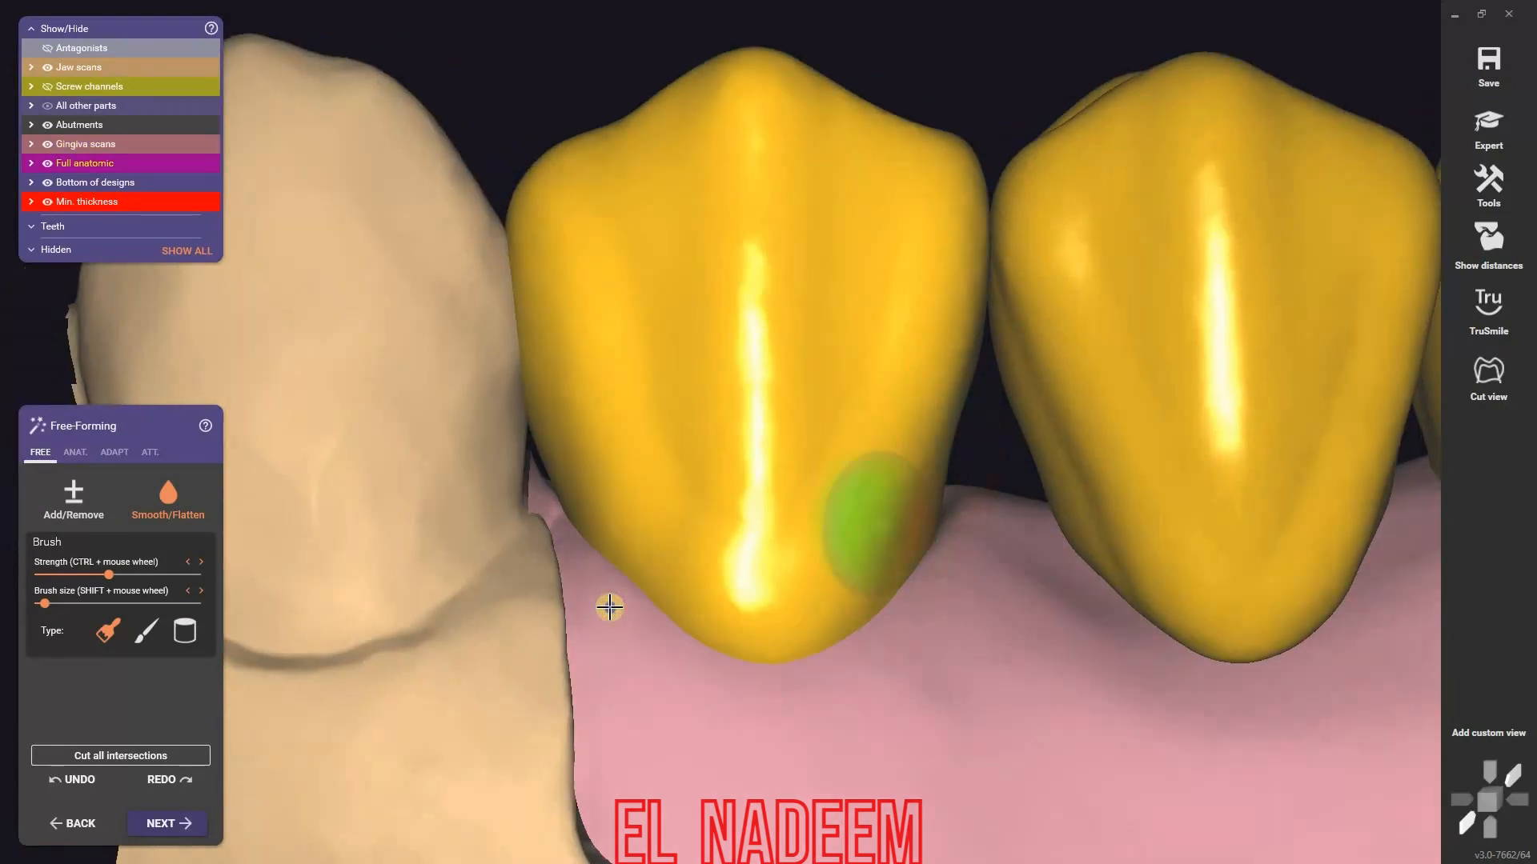
- Examine the buccal contours of the three crowns beside the canine and the tooth 15 neck at the gingiva
right_drag(609, 607, 979, 687)
scroll(766, 446, down, 10)
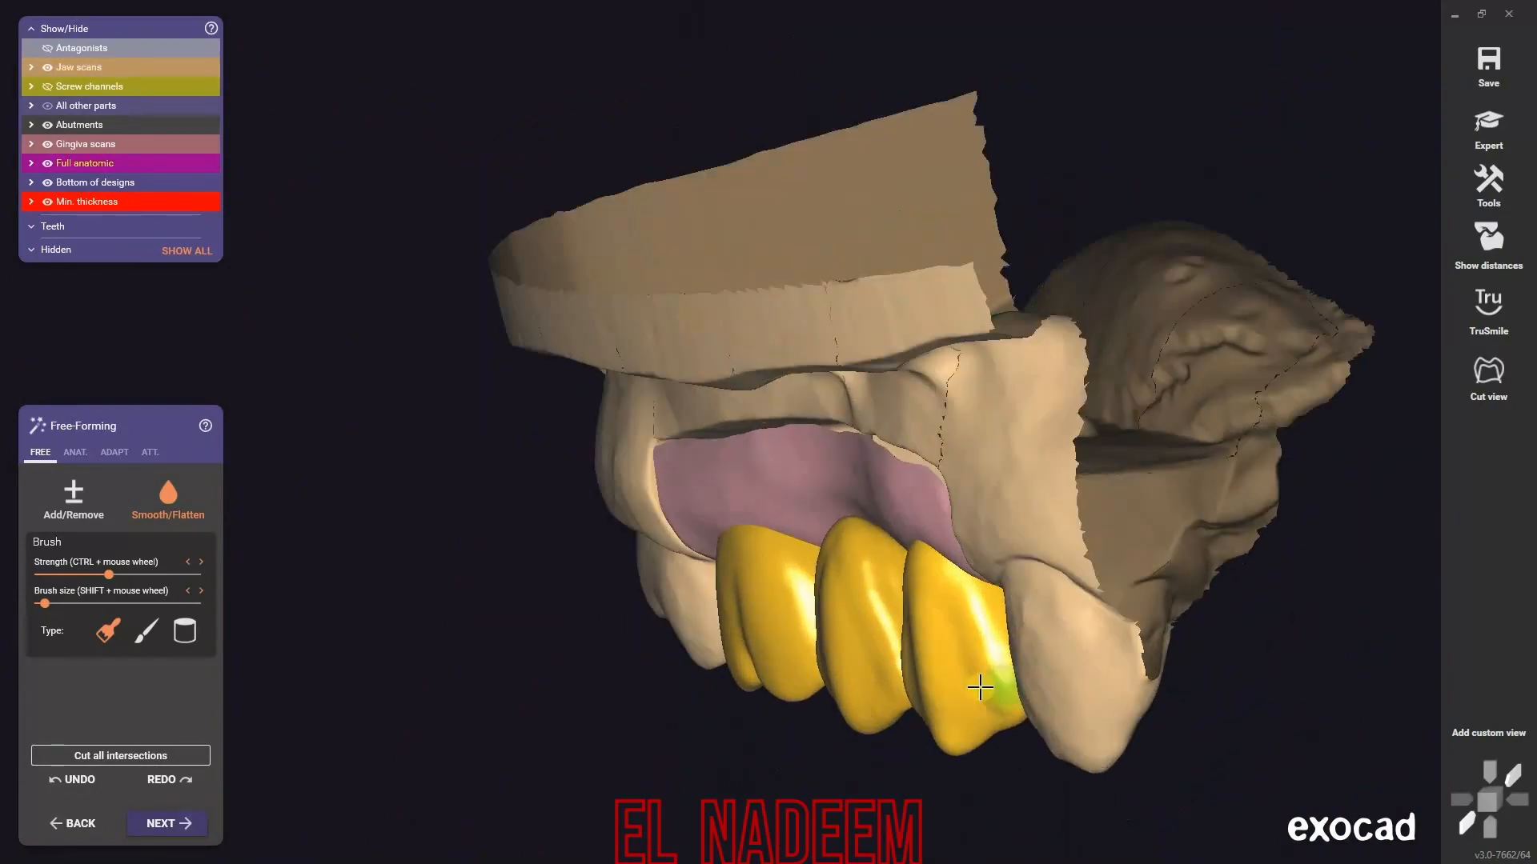
scroll(980, 687, up, 4)
scroll(931, 512, down, 2)
right_drag(930, 511, 968, 638)
scroll(792, 566, up, 3)
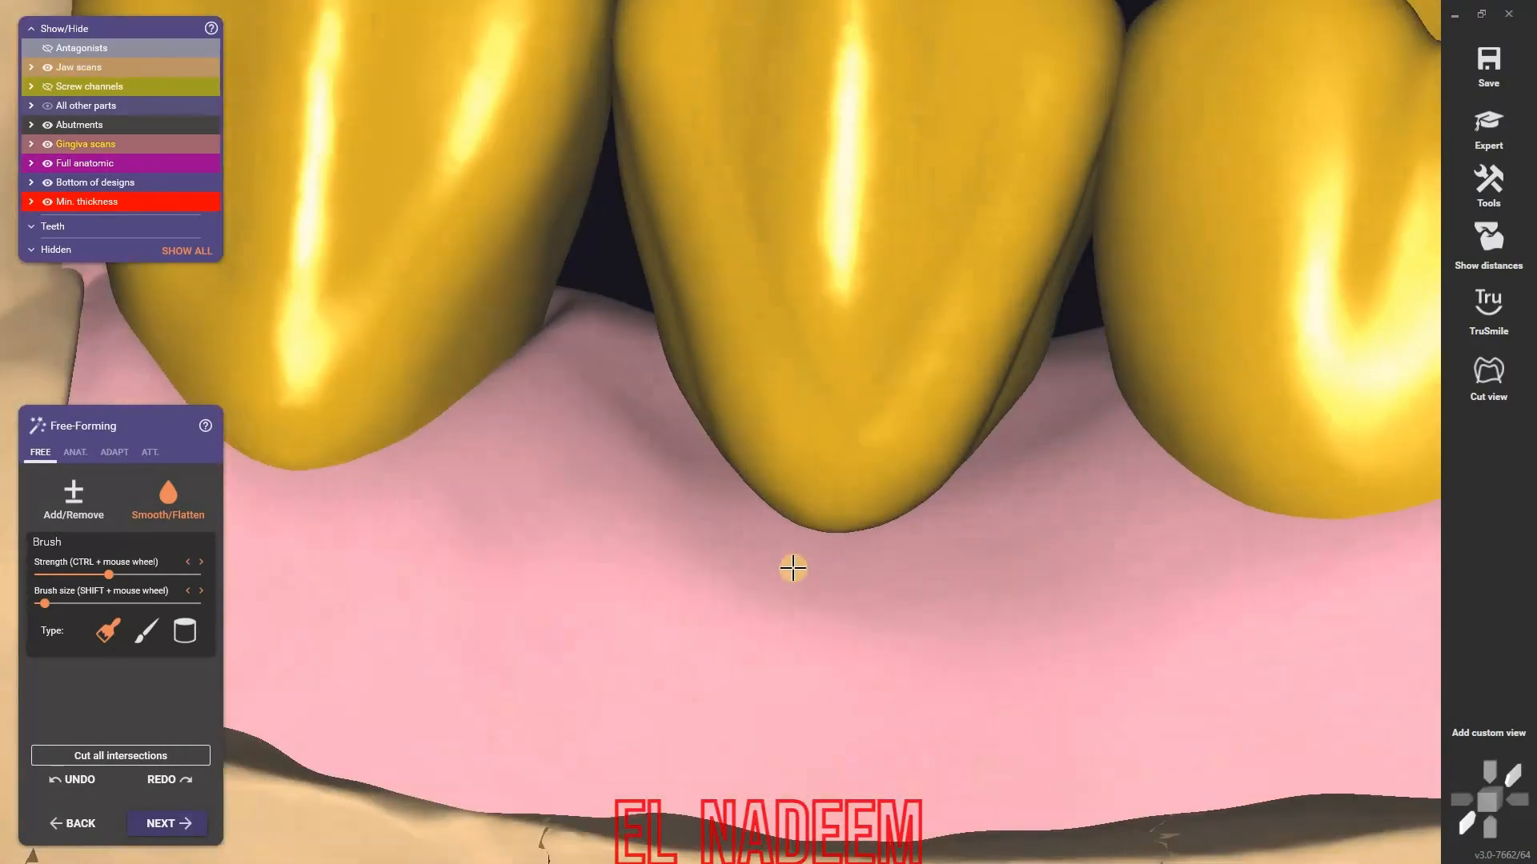
- Inspect the cervical and proximal contours of teeth 14 and 15 against the gingiva from several angles
right_drag(792, 566, 816, 531)
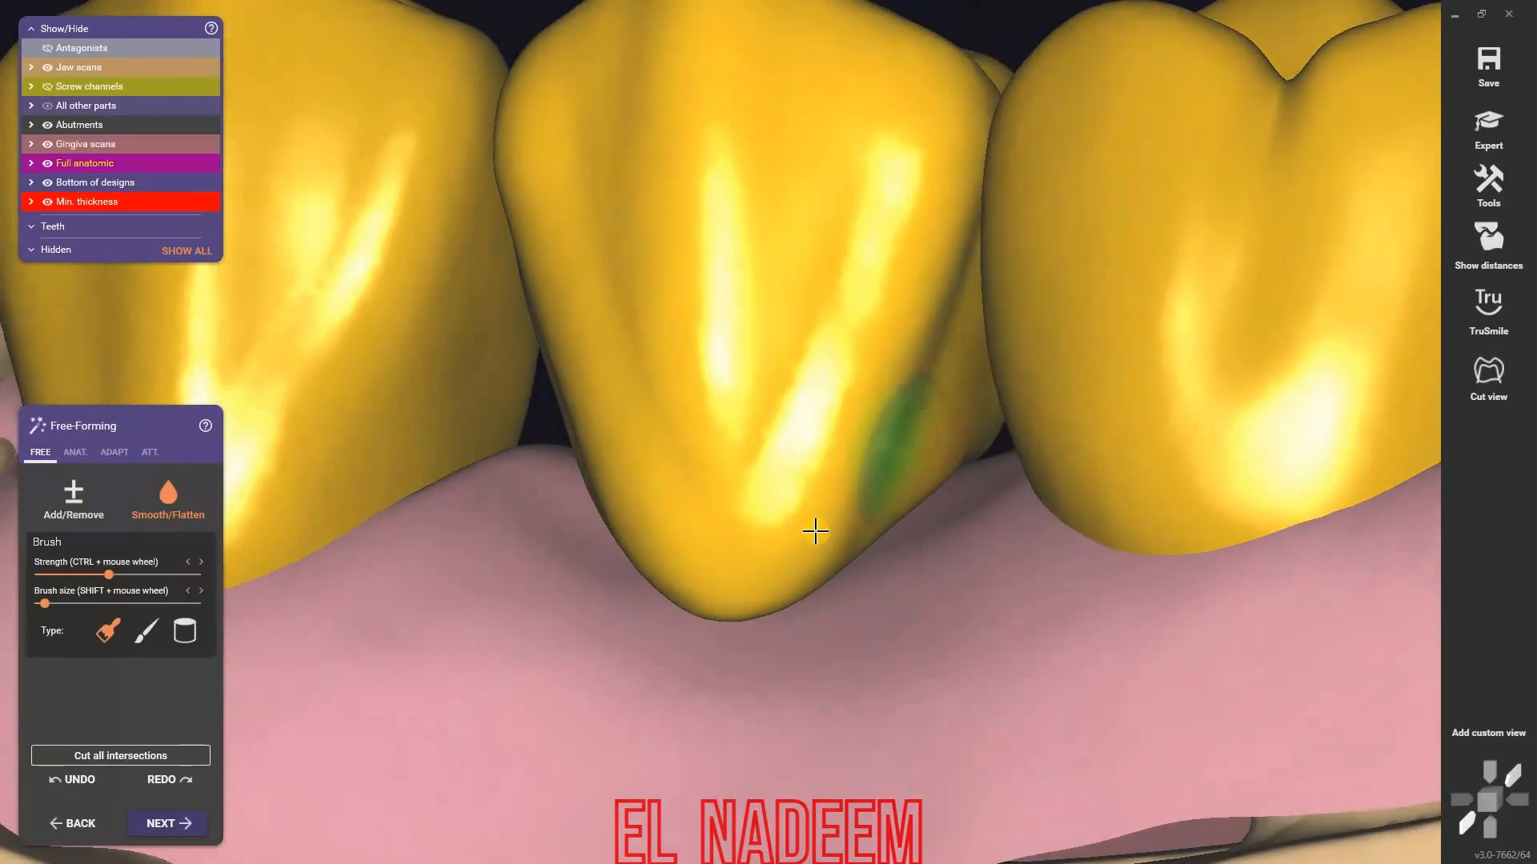
right_drag(1109, 514, 845, 284)
scroll(926, 483, up, 2)
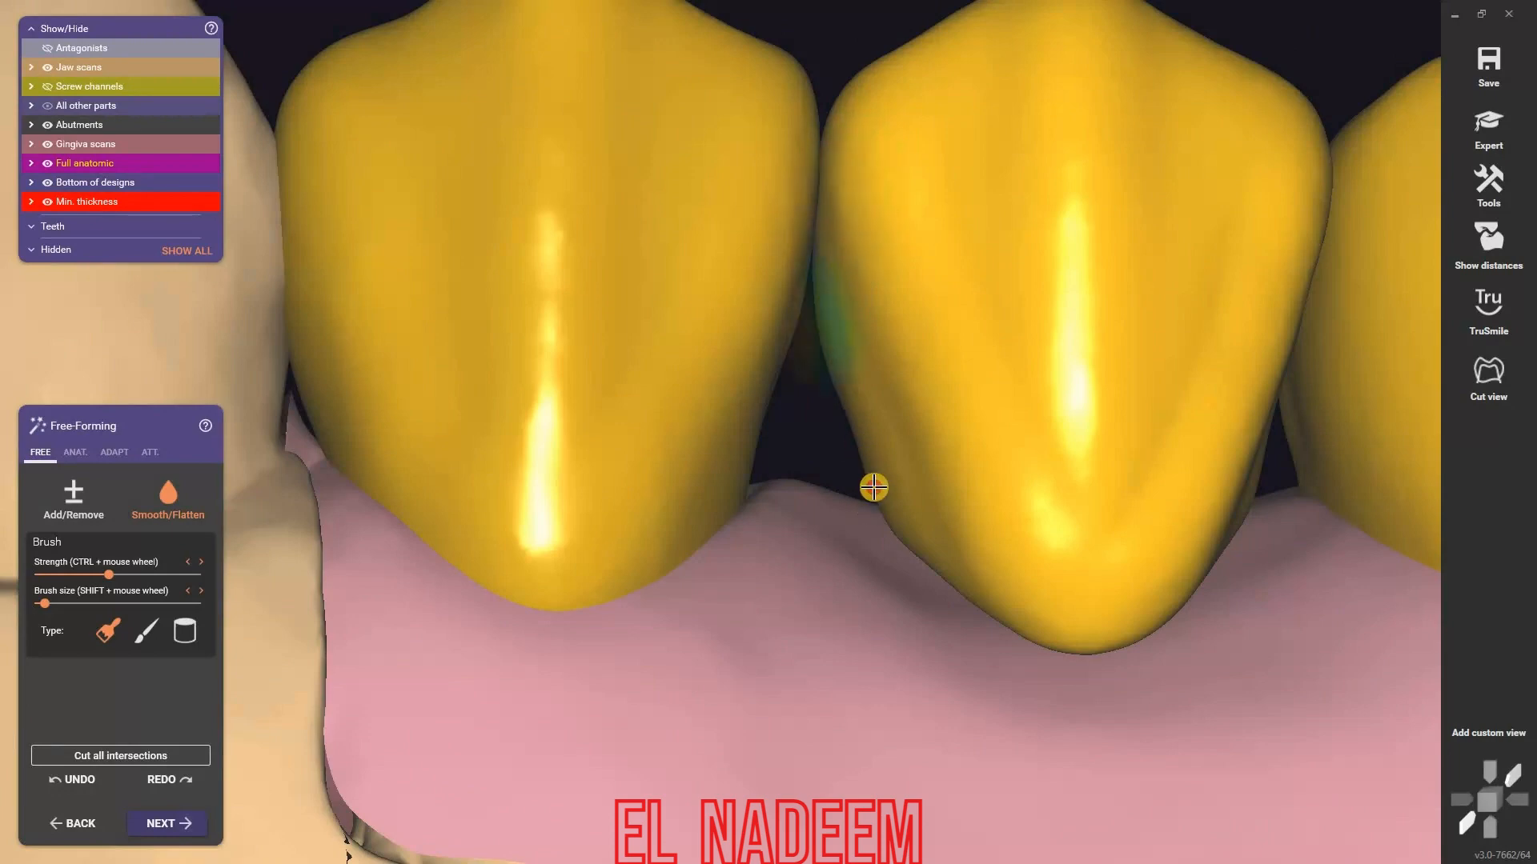
scroll(916, 643, down, 4)
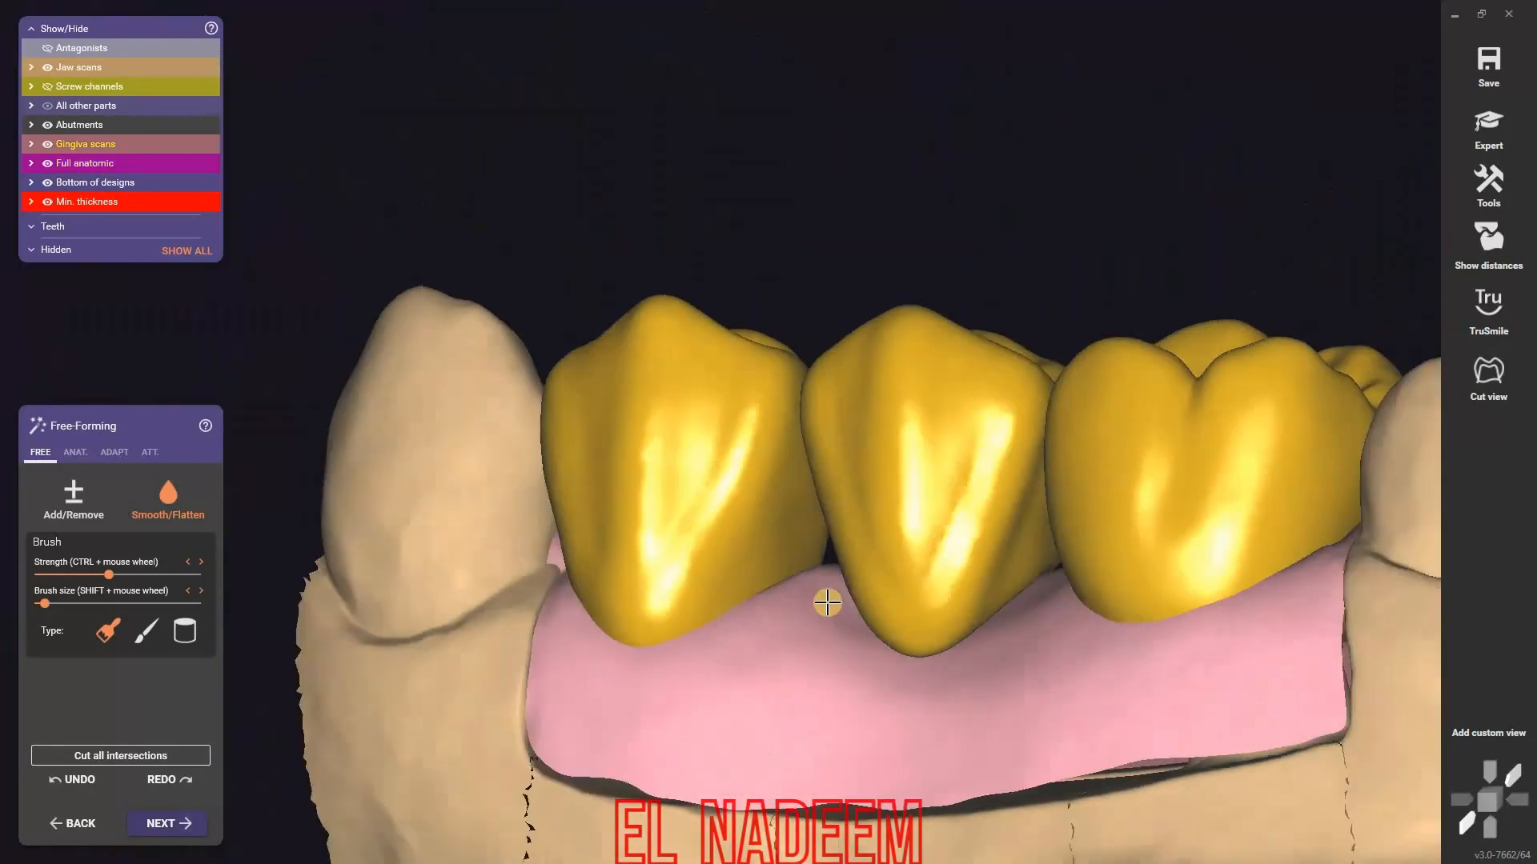
right_drag(827, 600, 800, 555)
scroll(797, 552, up, 2)
right_drag(758, 473, 737, 617)
- Build up the mesial and distal areas of the buccal surface of tooth 16 with the Add/Remove brush
click(75, 501)
right_drag(525, 531, 895, 451)
scroll(894, 451, up, 5)
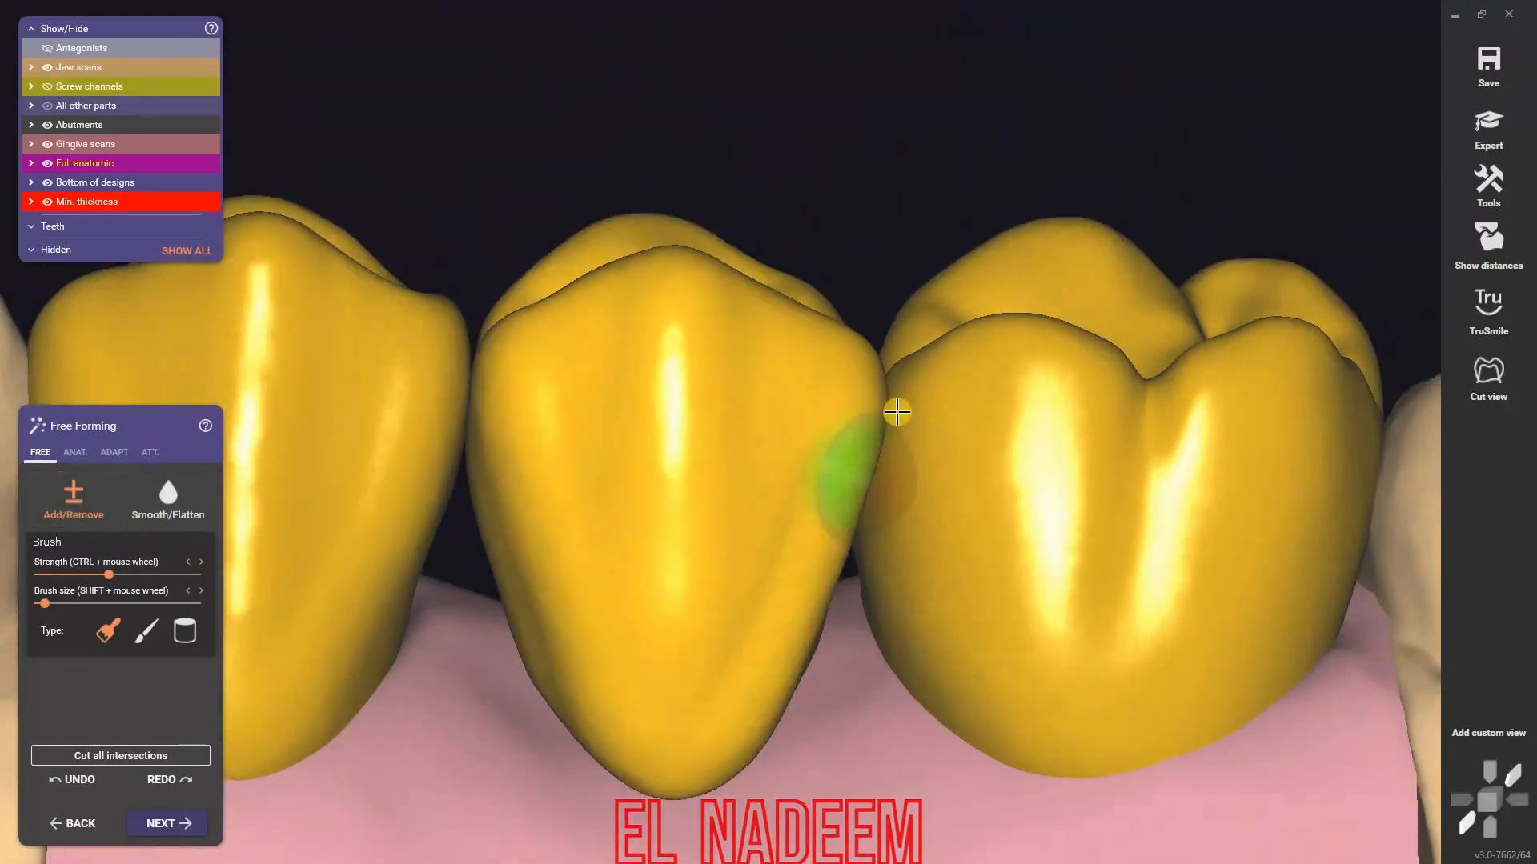
right_drag(842, 721, 1155, 458)
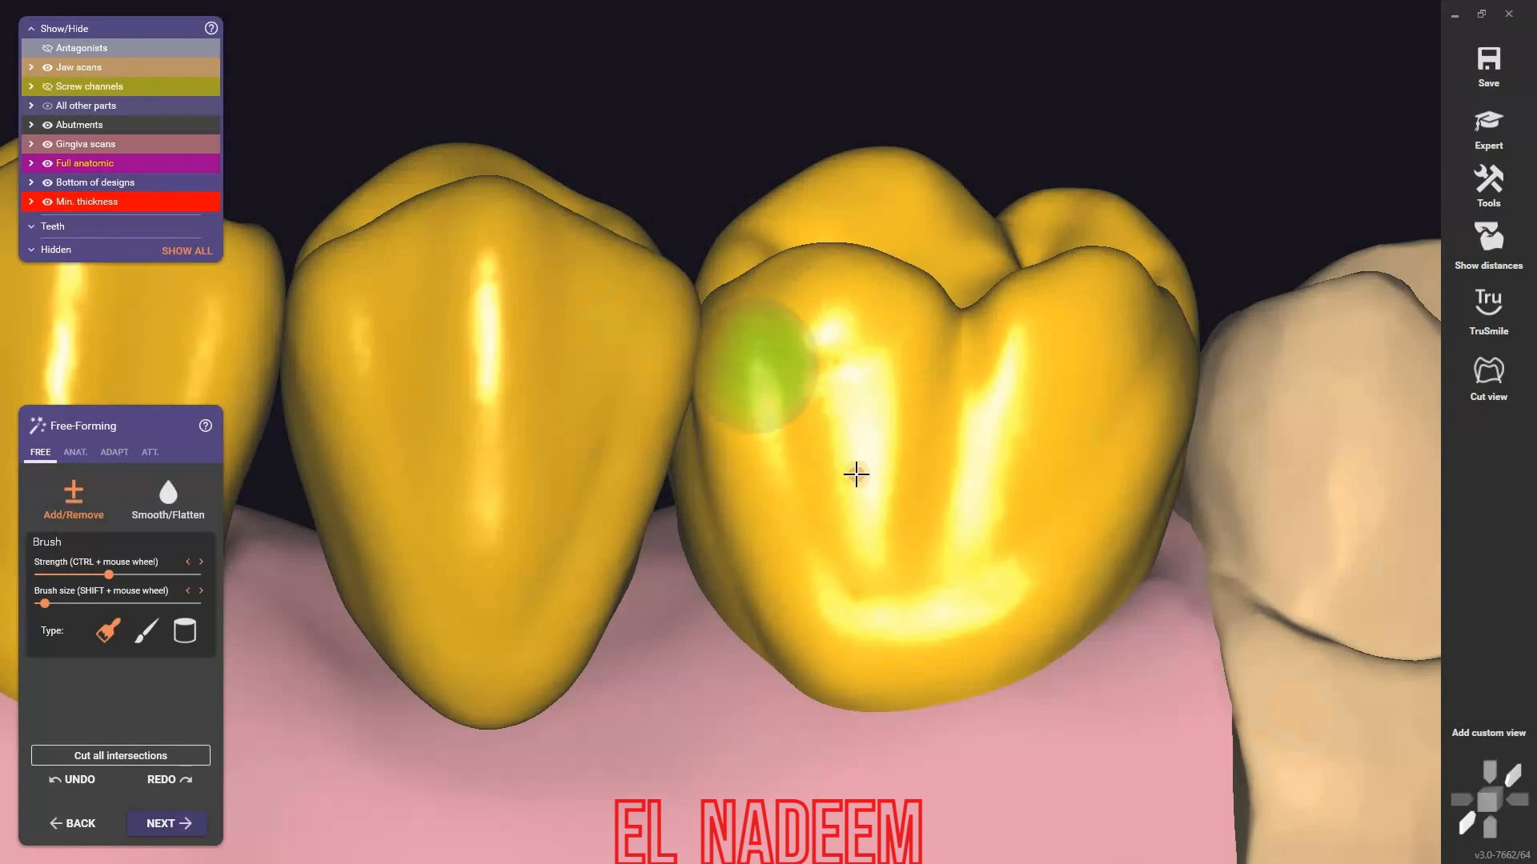
right_drag(944, 604, 772, 528)
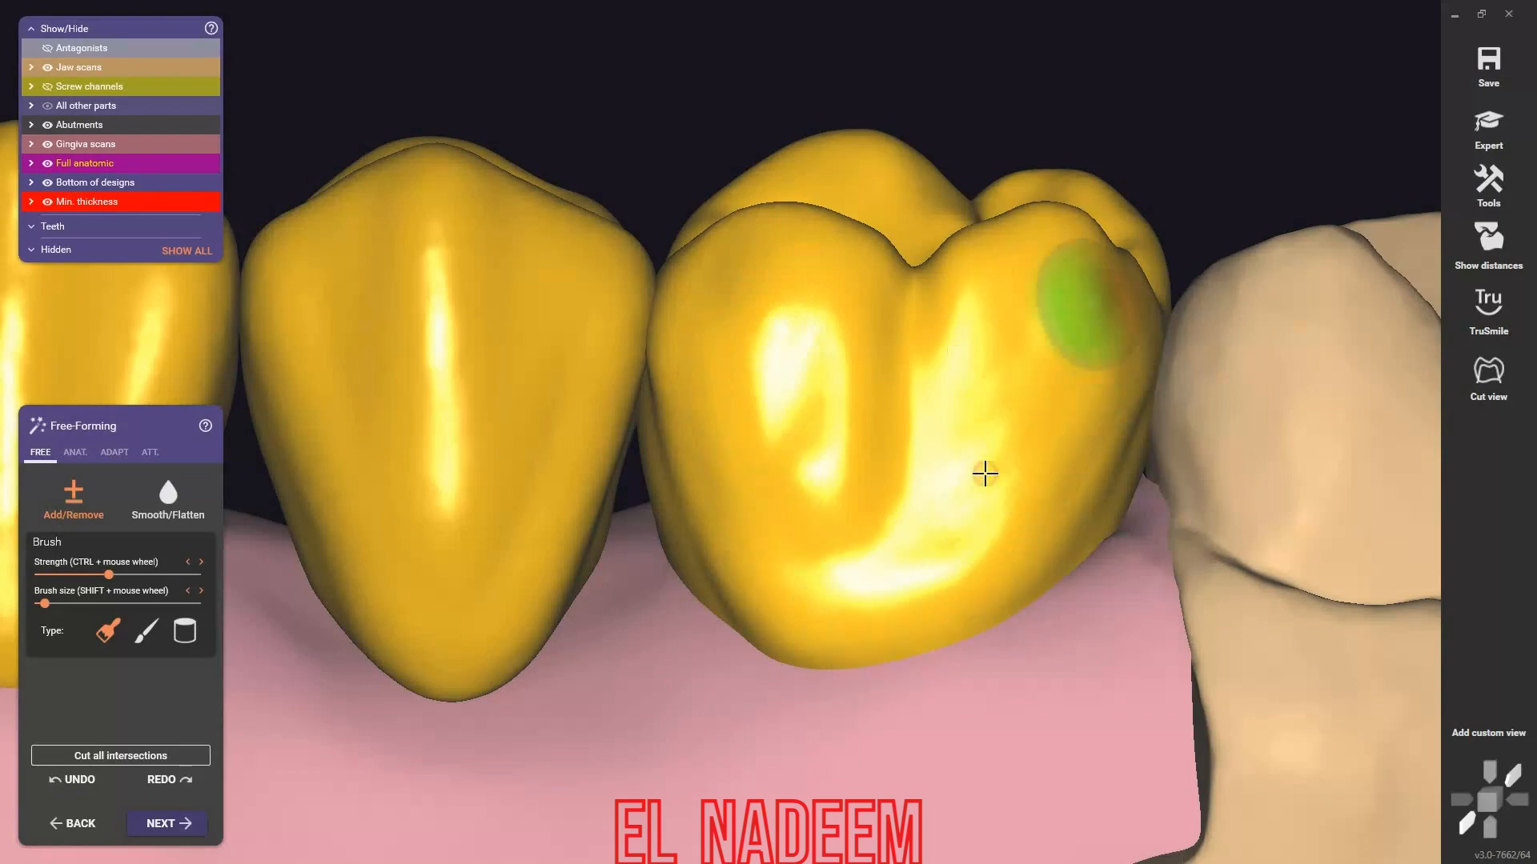
right_drag(971, 565, 336, 552)
- Smooth the buccal ridges and the central groove area of tooth 16 with the Smooth/Flatten brush
click(168, 500)
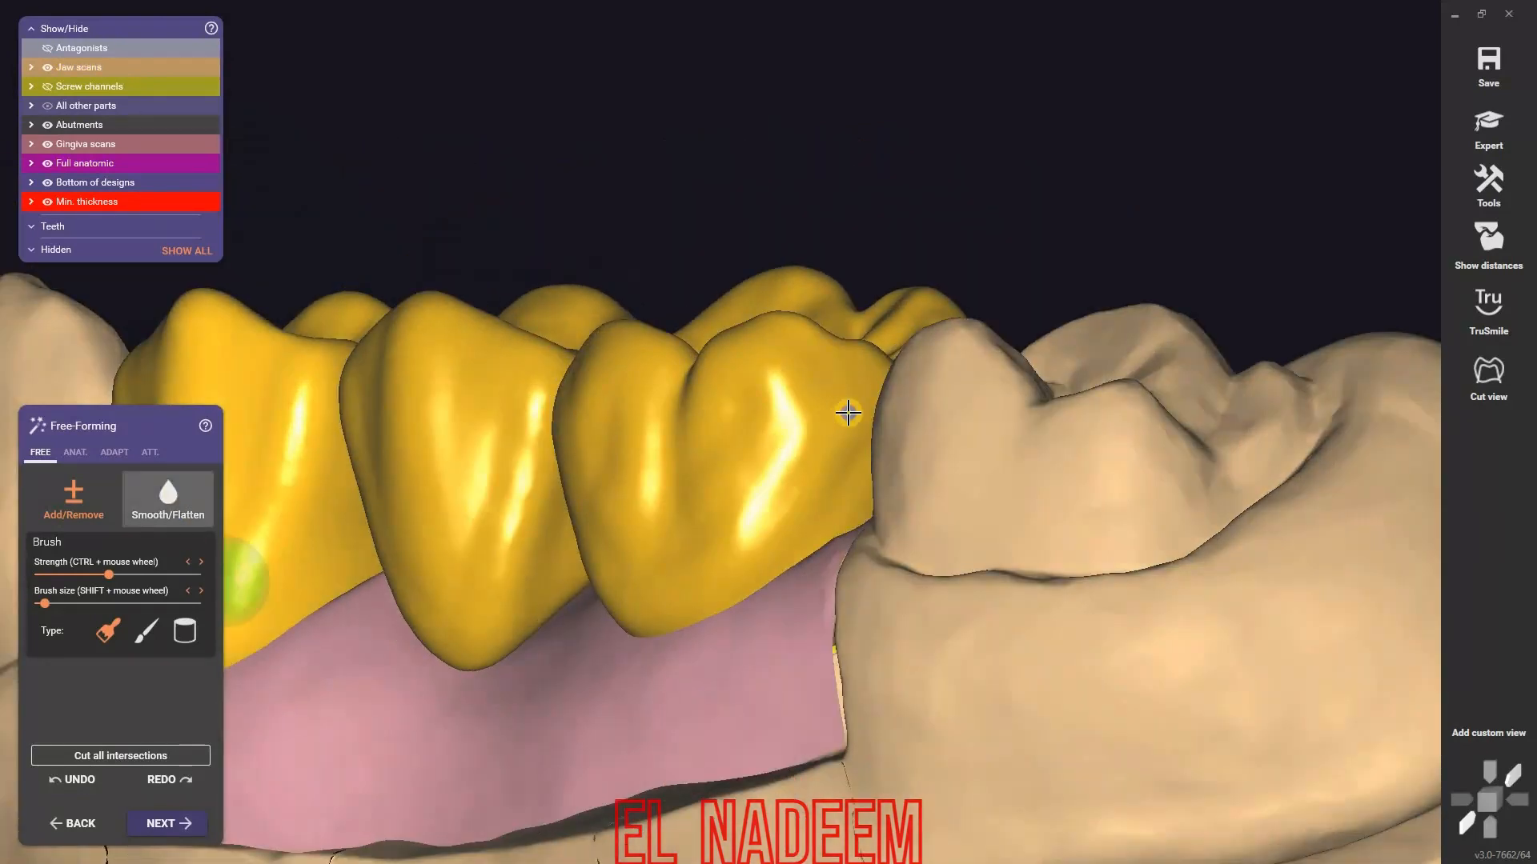
mouse_move(916, 436)
right_down()
mouse_move(1019, 521)
mouse_move(875, 524)
mouse_move(852, 430)
mouse_move(864, 509)
right_up()
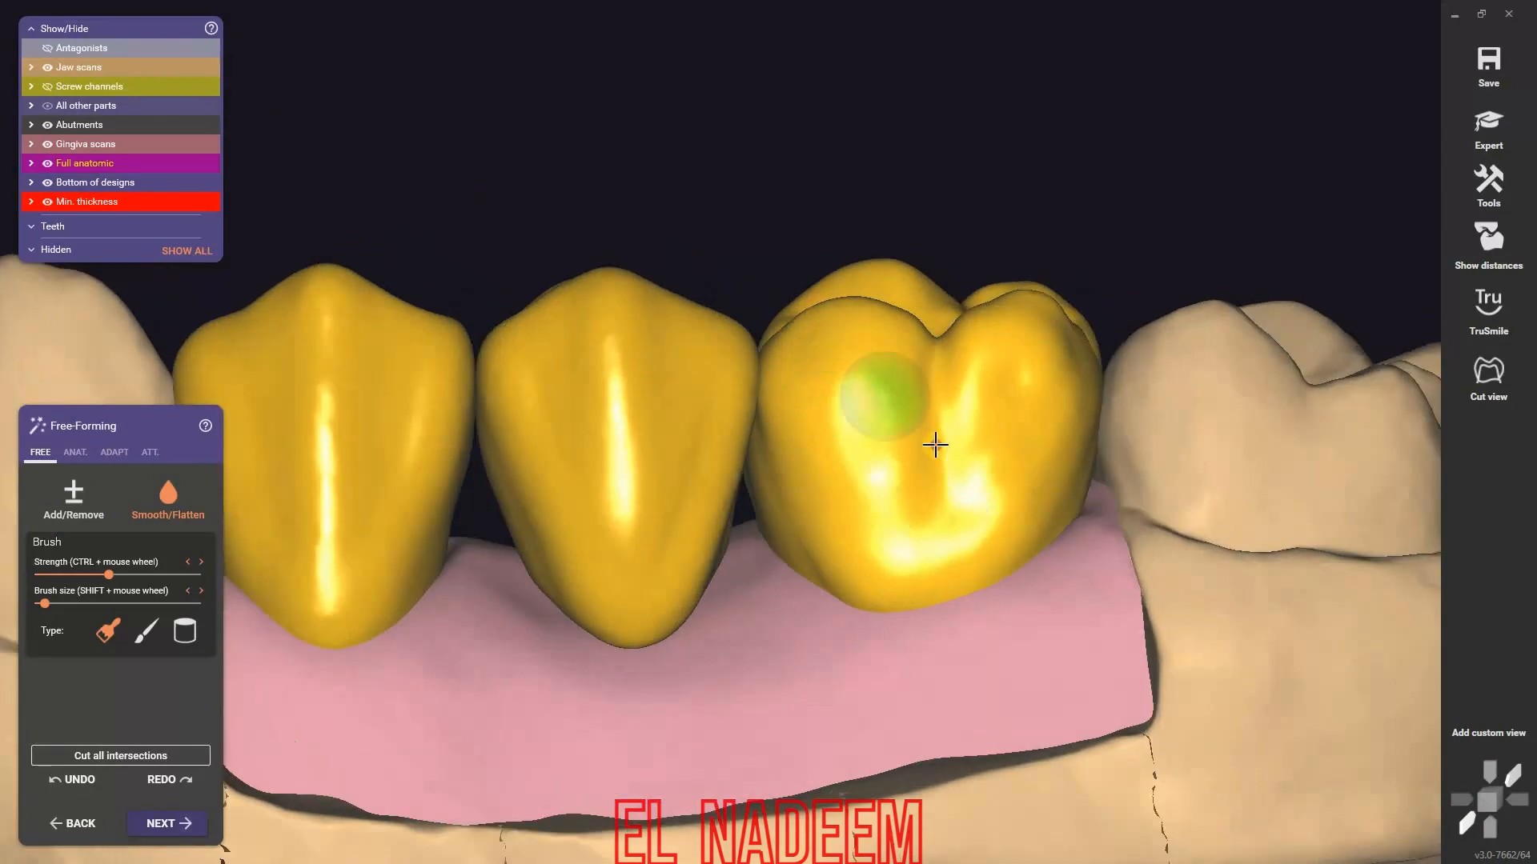
right_drag(935, 445, 898, 548)
right_drag(1045, 558, 1105, 457)
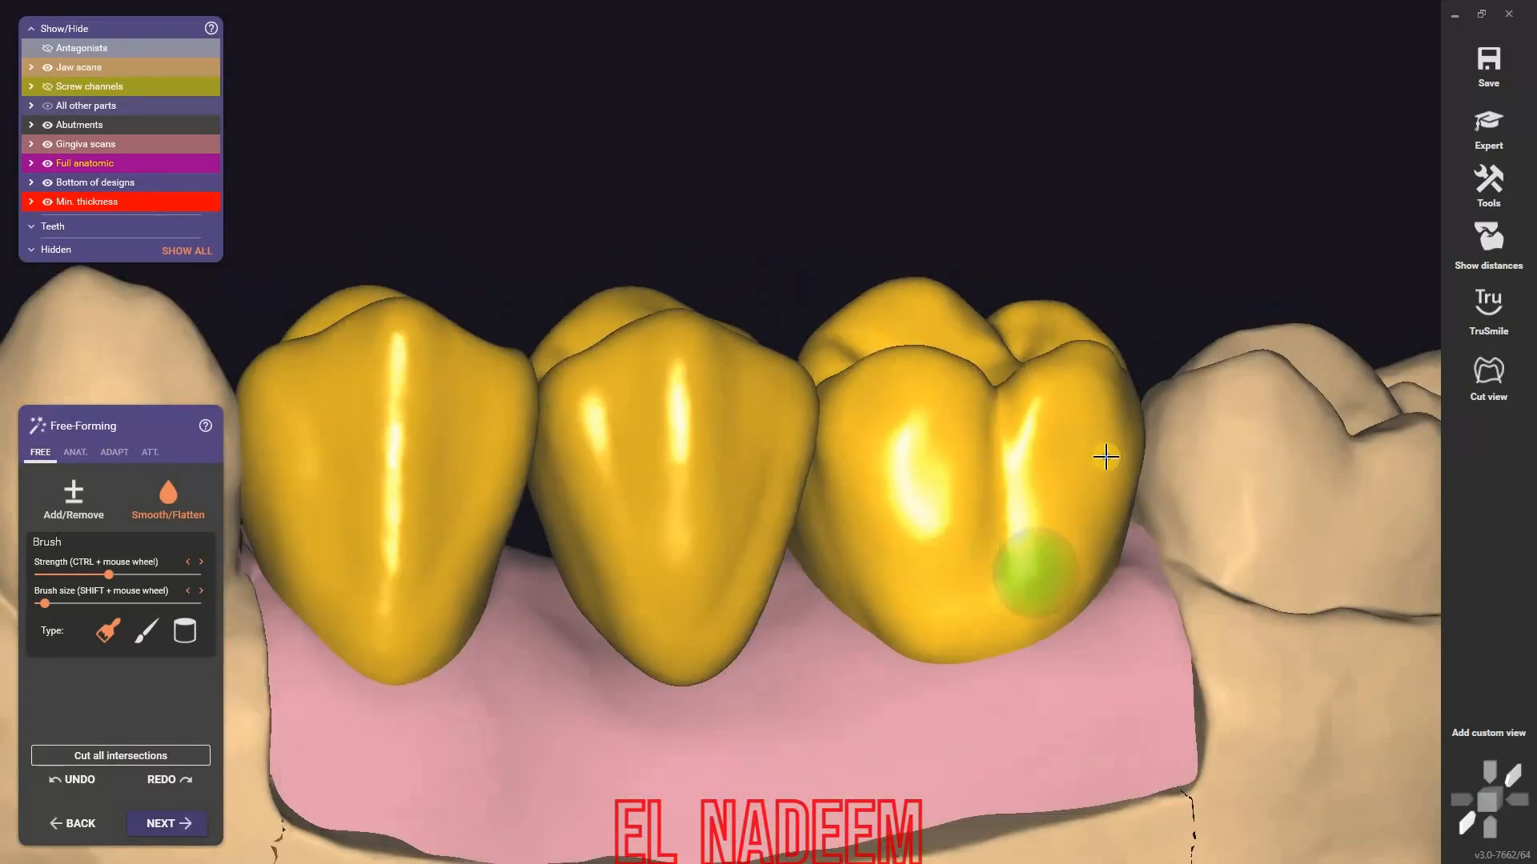
mouse_move(973, 515)
right_down()
mouse_move(1063, 529)
mouse_move(1049, 535)
mouse_move(952, 529)
mouse_move(988, 490)
mouse_move(1046, 498)
right_up()
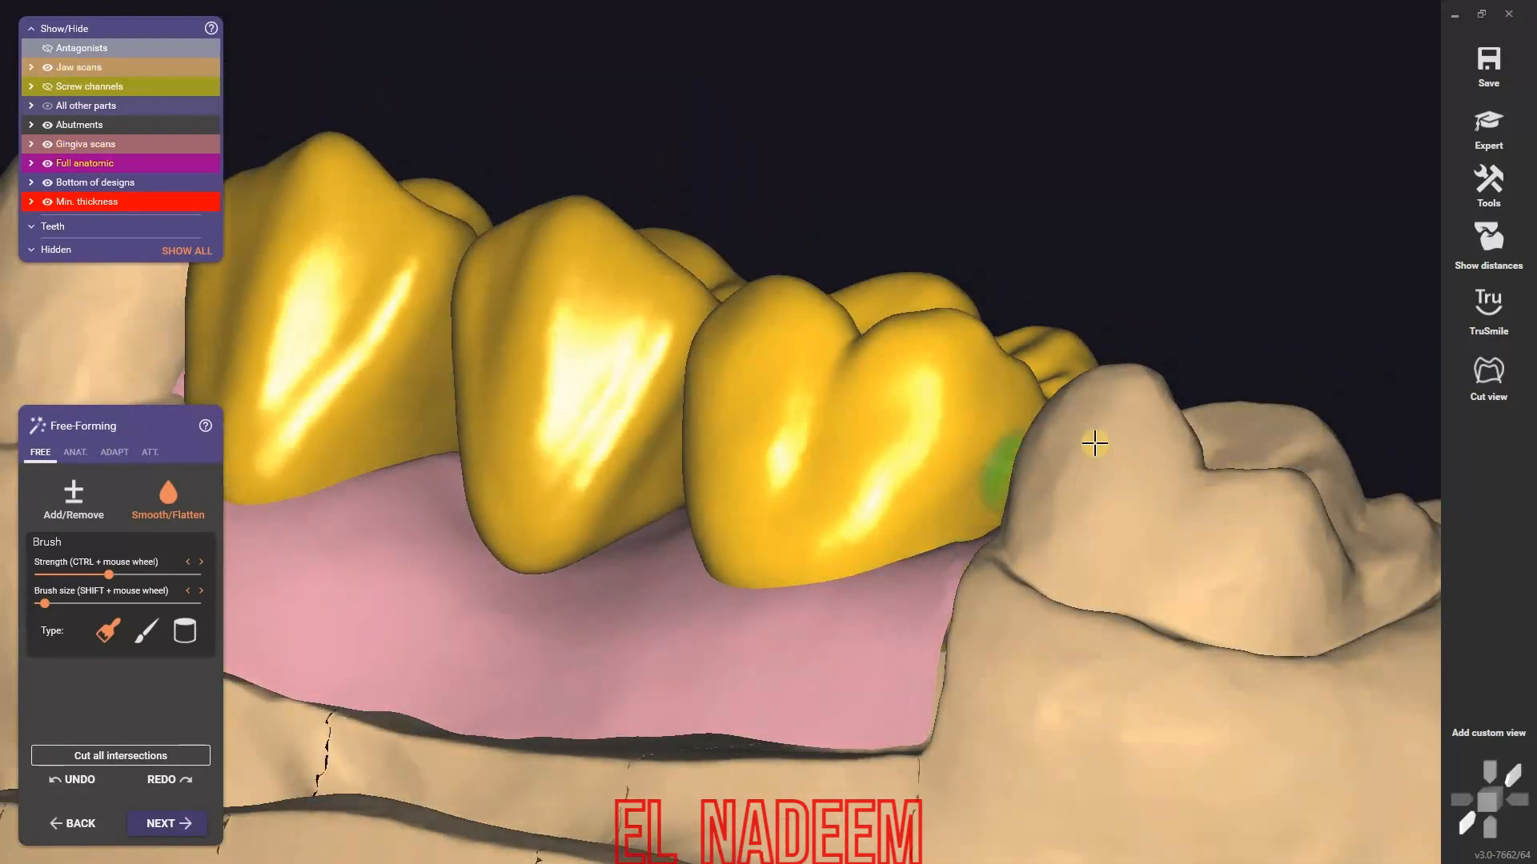
mouse_move(1094, 442)
right_down()
mouse_move(1177, 491)
mouse_move(940, 608)
mouse_move(885, 602)
right_up()
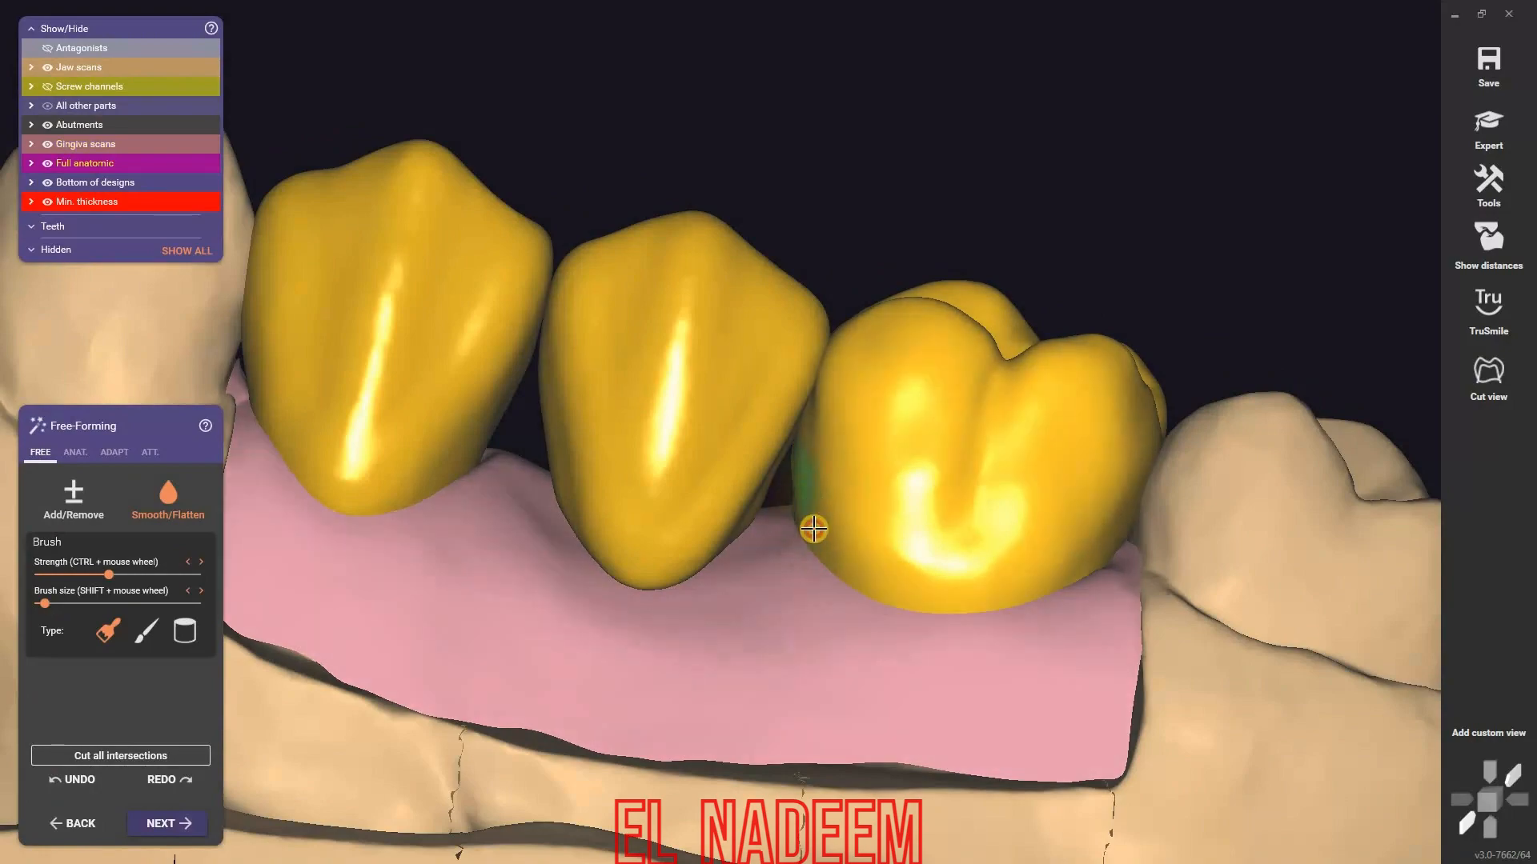
- Examine the bridge's alignment with the neighbouring teeth from the mesial, buccal and occlusal sides
scroll(826, 675, down, 4)
right_drag(827, 675, 788, 573)
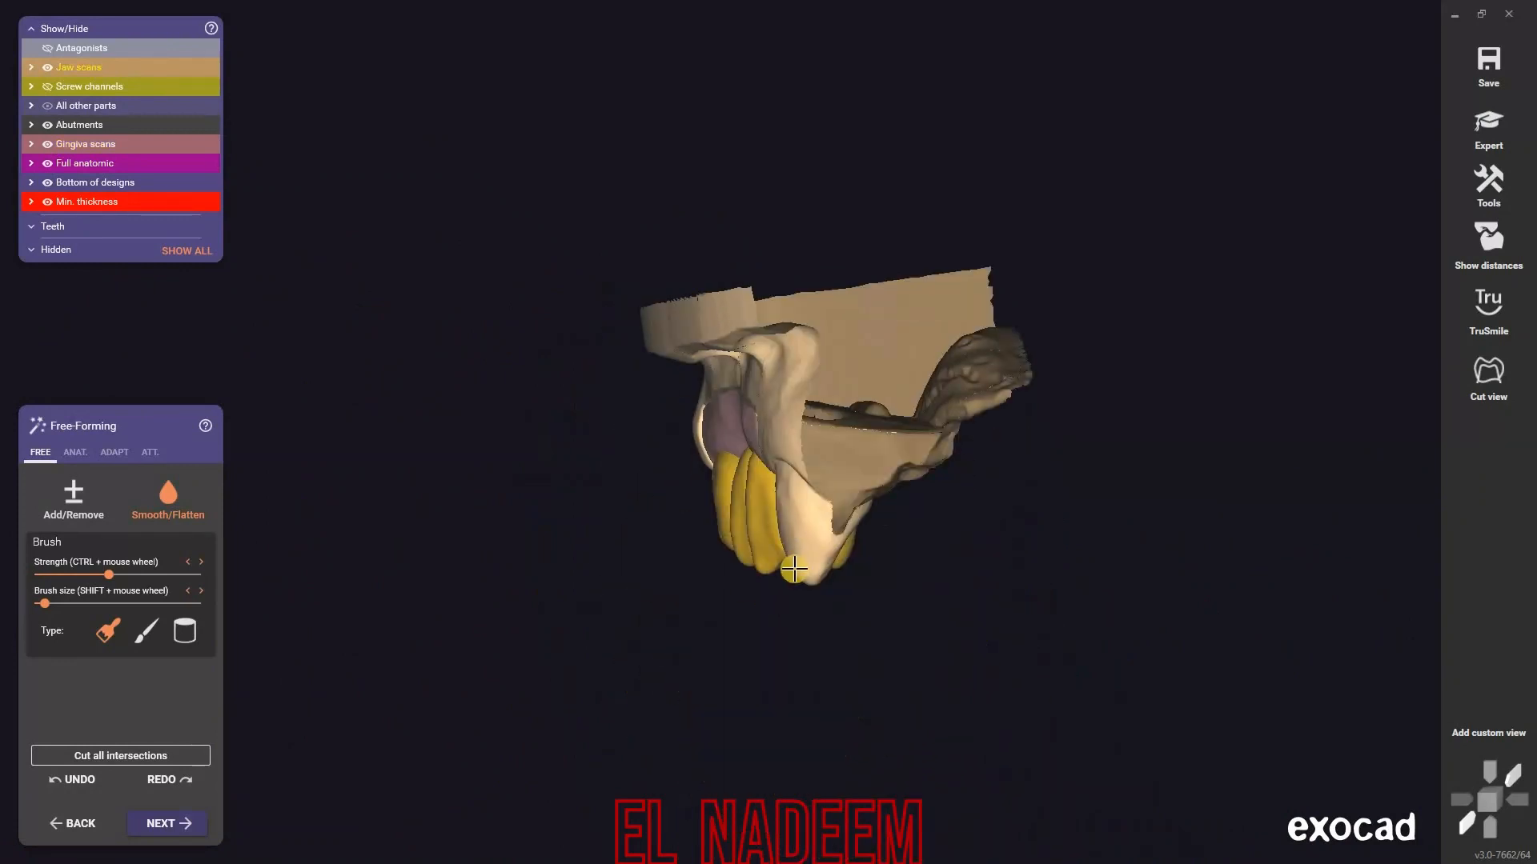
scroll(787, 573, up, 4)
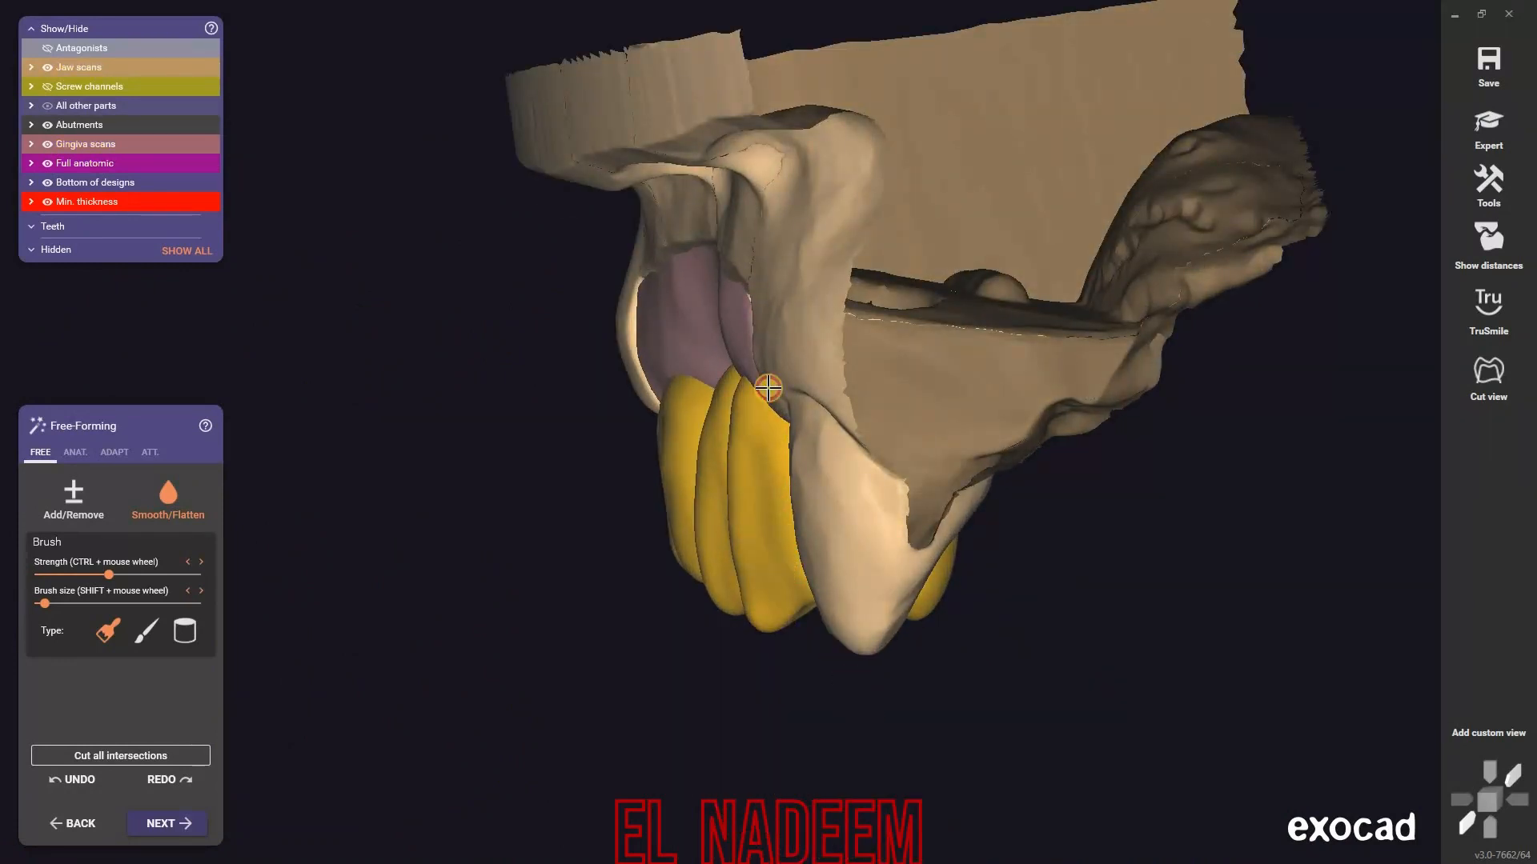
scroll(830, 473, down, 4)
right_drag(830, 473, 917, 583)
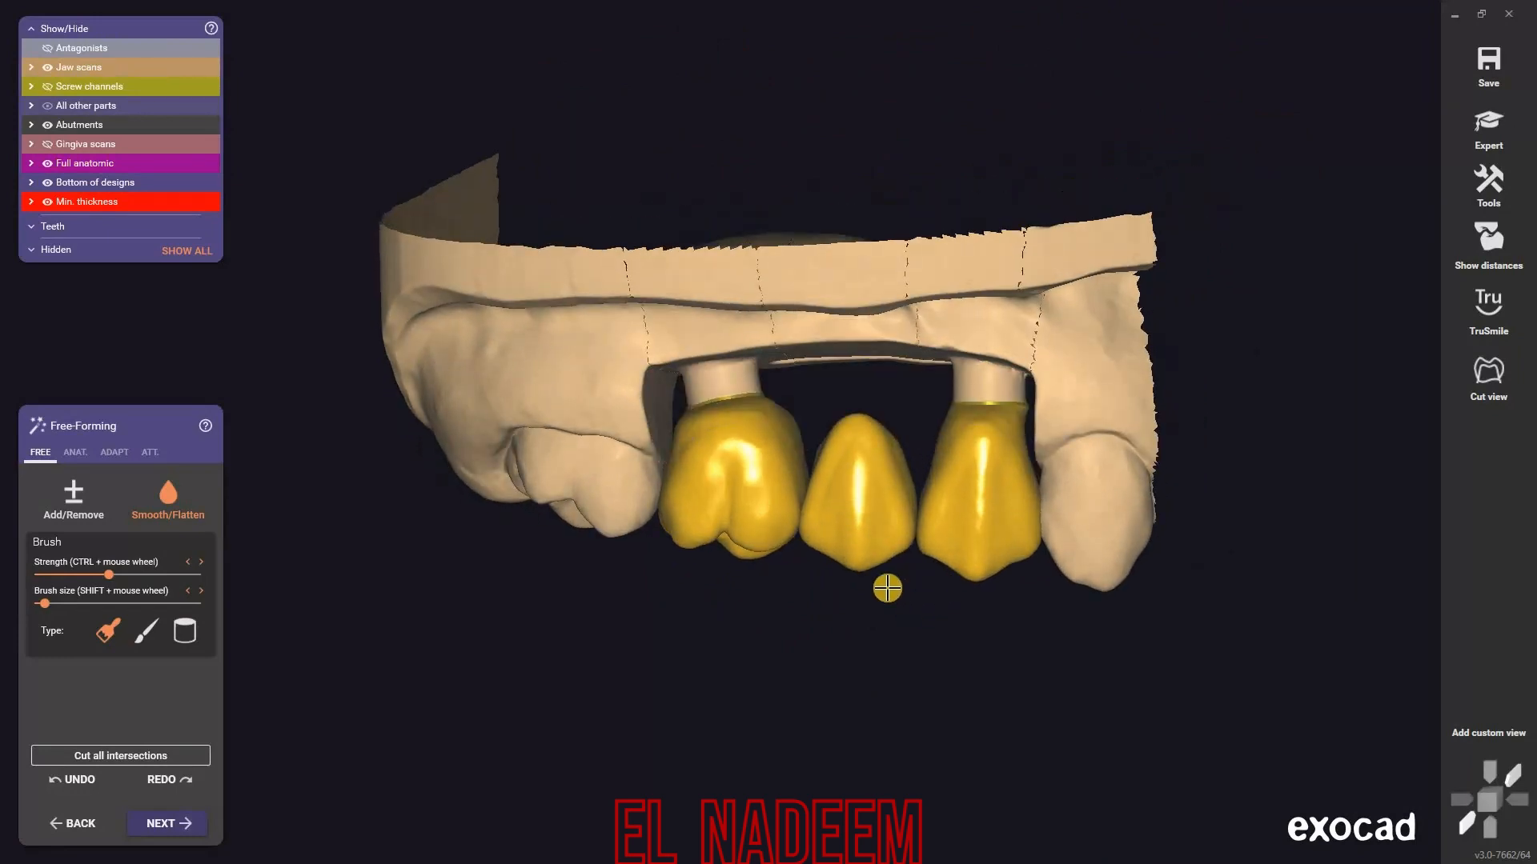
right_drag(830, 646, 823, 641)
scroll(998, 387, up, 4)
scroll(998, 388, up, 4)
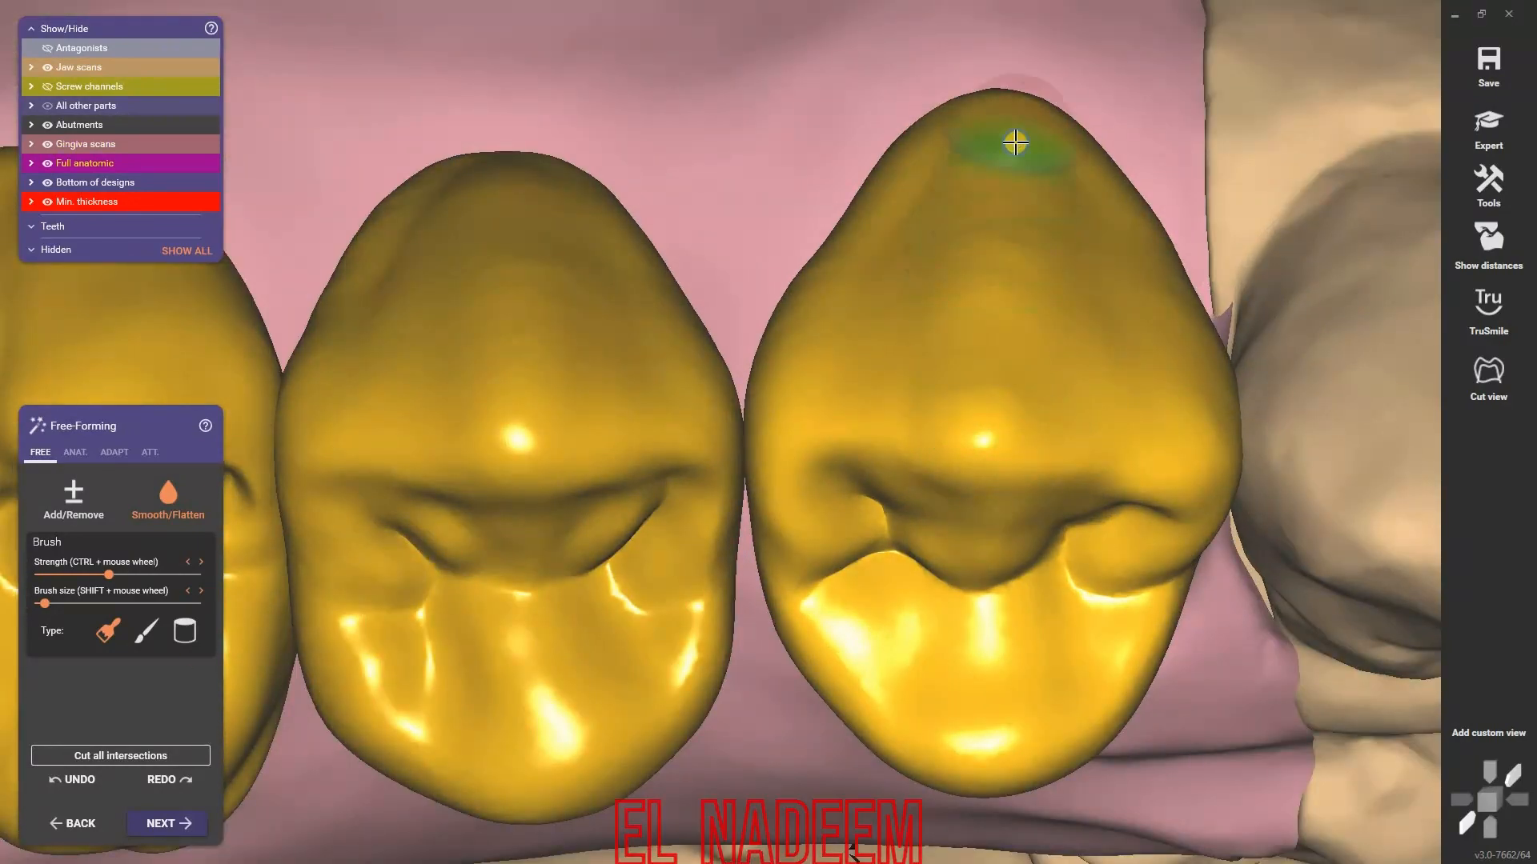
scroll(1015, 142, down, 8)
right_drag(1015, 143, 1015, 141)
right_drag(806, 541, 824, 524)
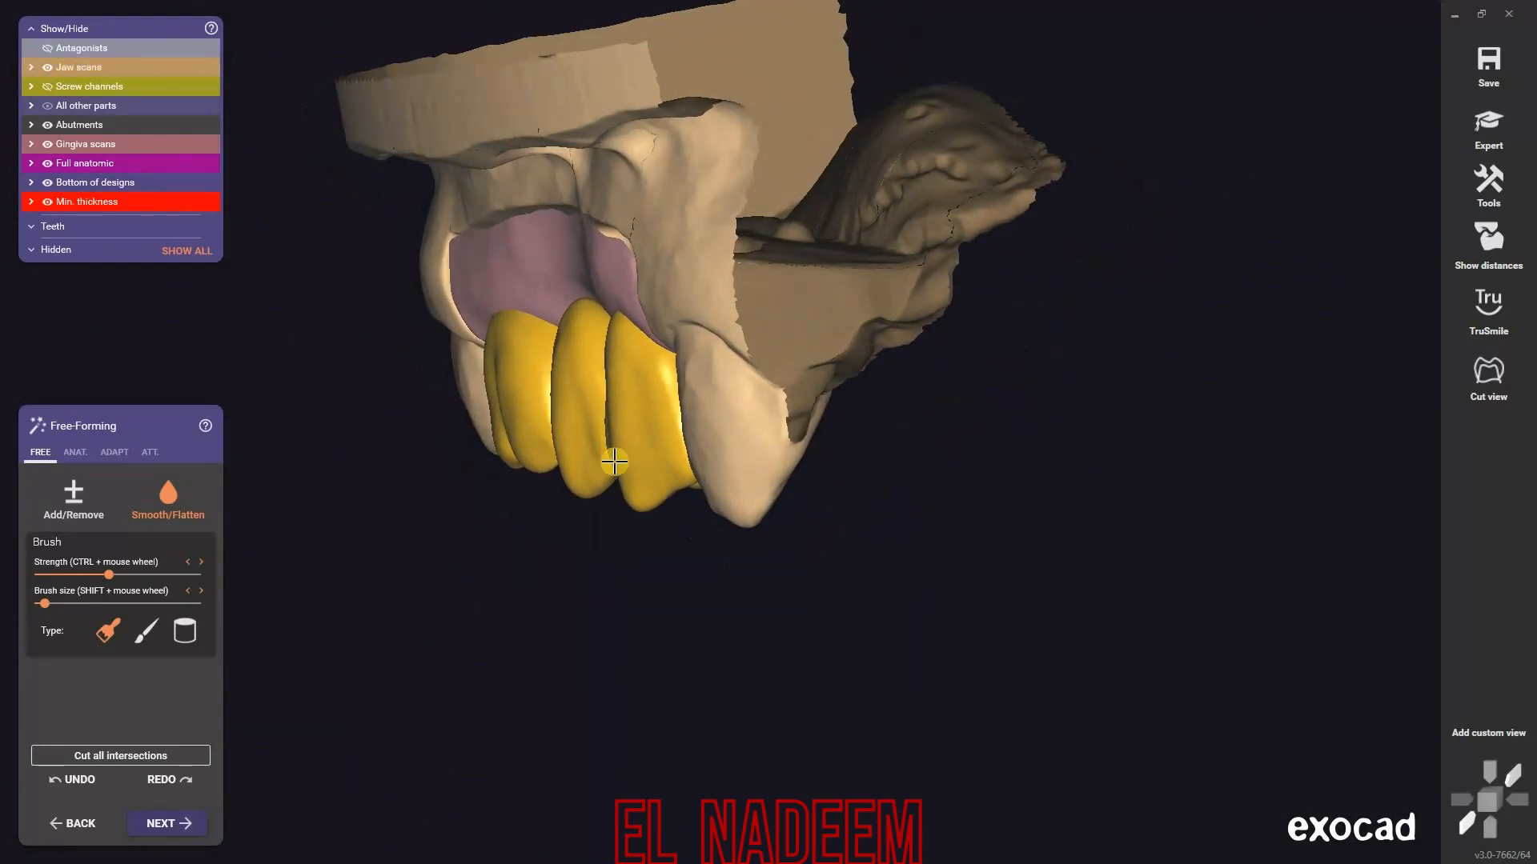
right_drag(614, 461, 1059, 425)
scroll(542, 378, up, 4)
scroll(624, 369, down, 3)
scroll(993, 582, up, 3)
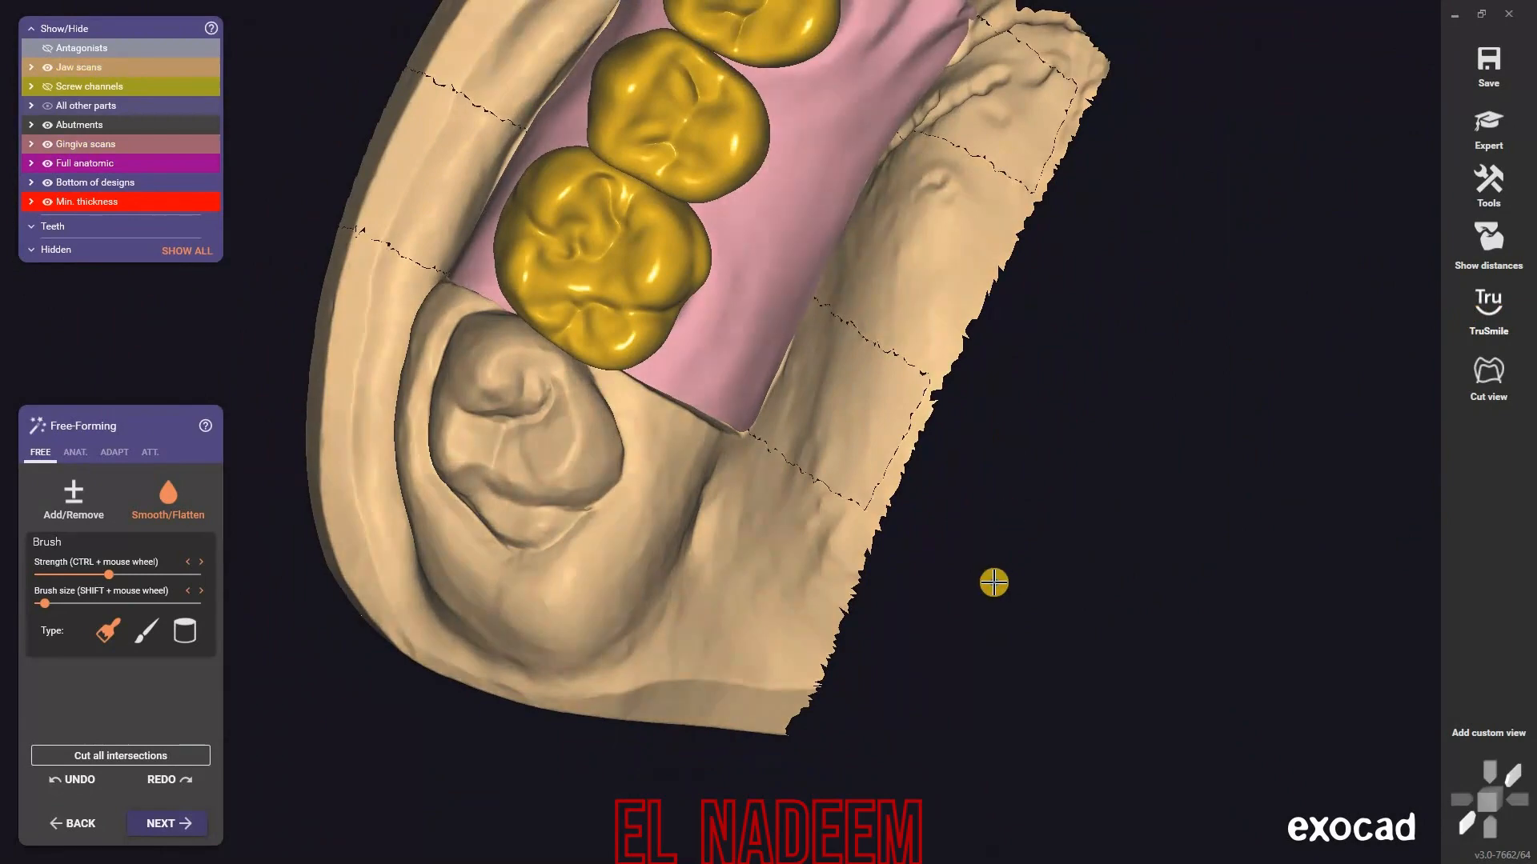
- Turn on TruSmile rendering and the distance display, and briefly show the antagonists to check the occlusal relation
key(t)
scroll(994, 581, down, 3)
right_drag(997, 582, 981, 636)
right_drag(799, 408, 785, 608)
scroll(788, 564, up, 3)
scroll(876, 589, down, 3)
key(d)
key(a)
key(a)
- Lower the palatal cusps and ridge of tooth 16 with the anatomic Cusps and Ridge presets to reduce its antagonist contacts
click(76, 453)
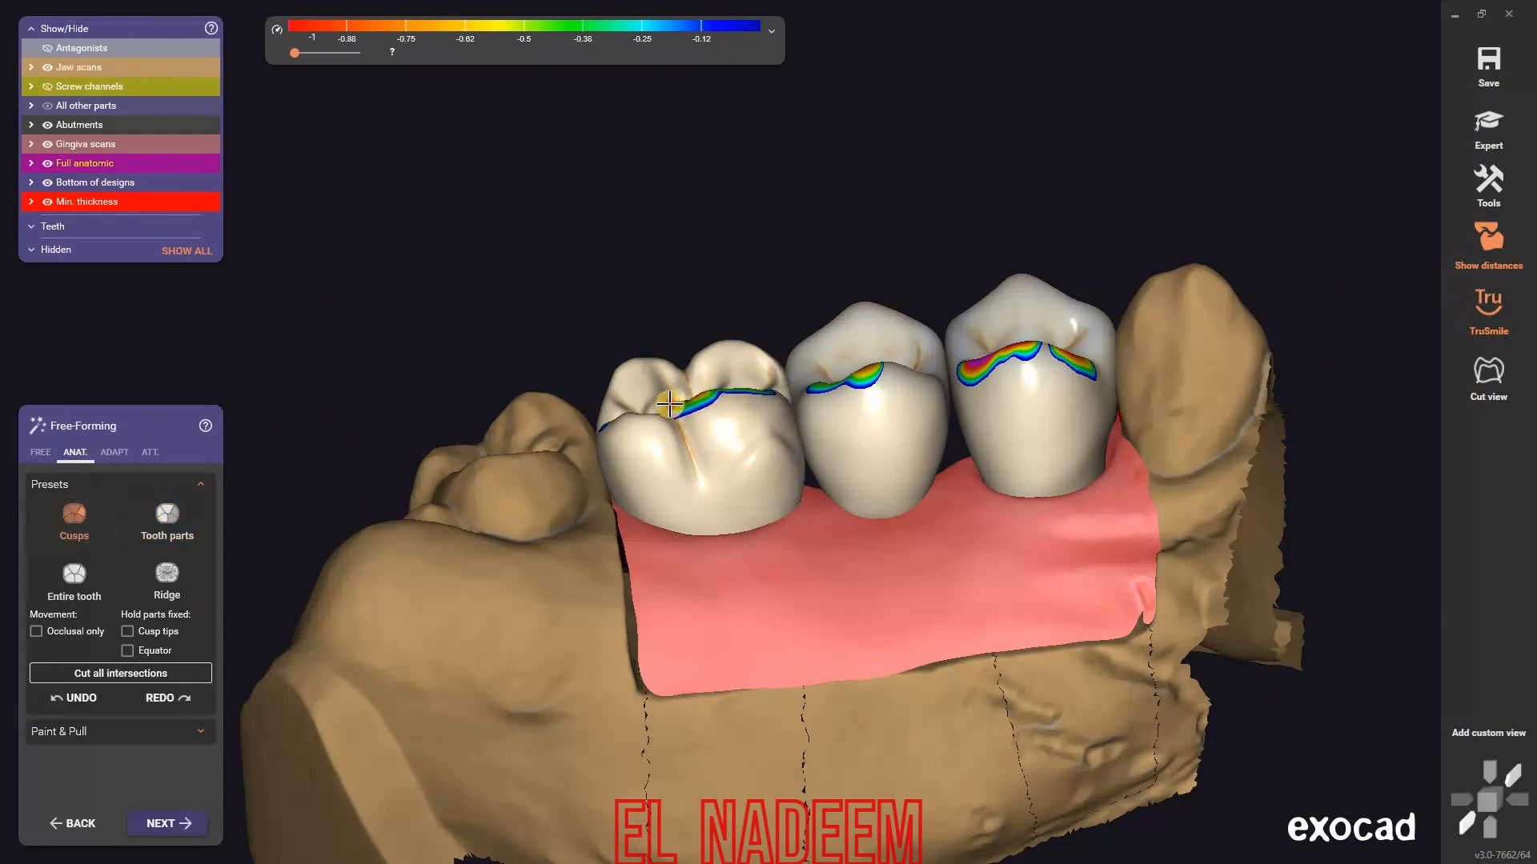
scroll(738, 415, up, 3)
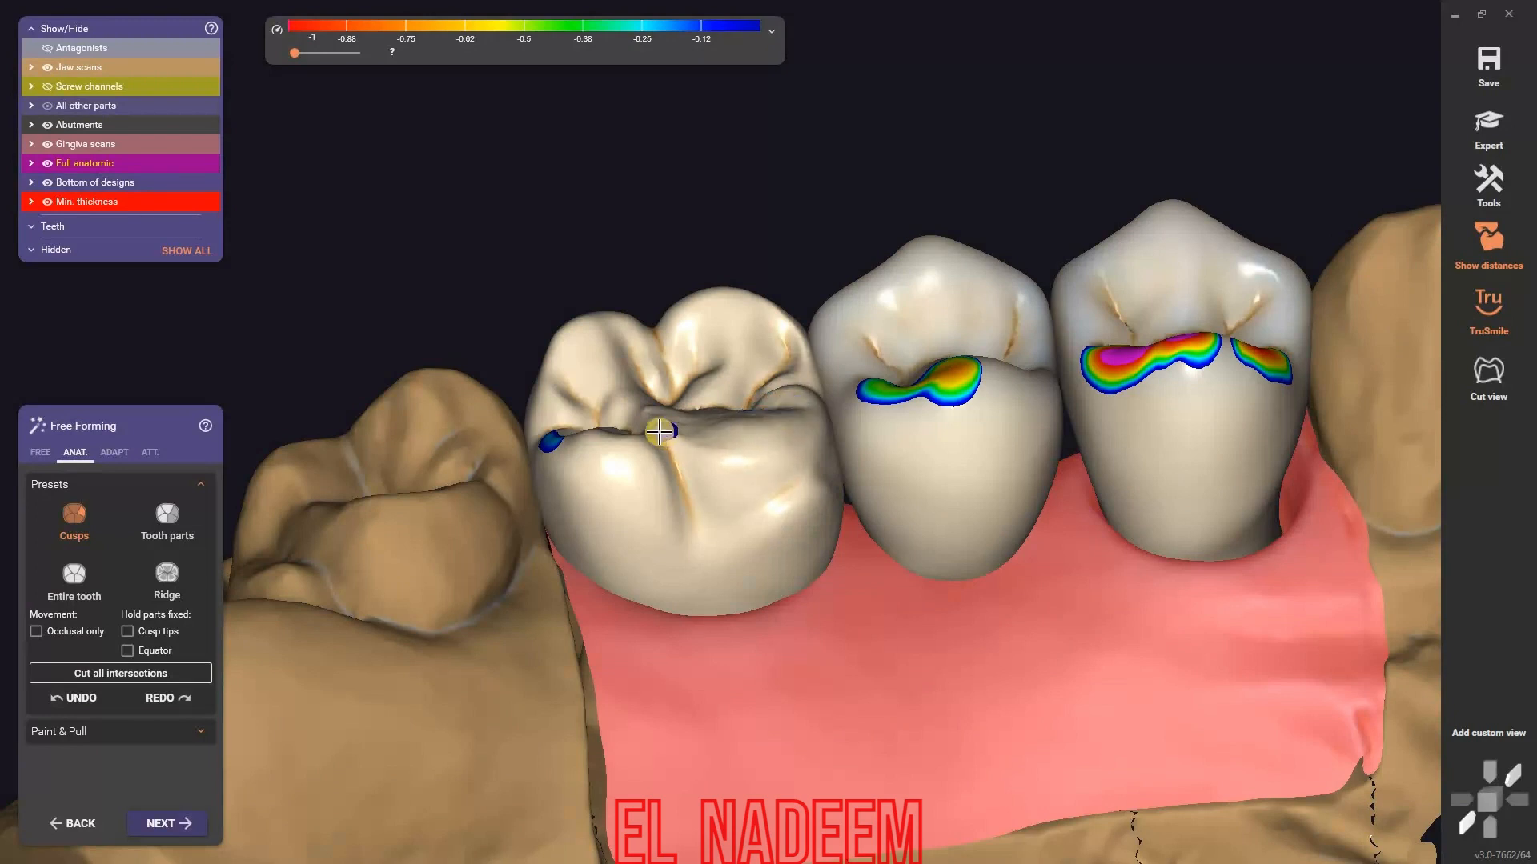
right_drag(658, 431, 661, 435)
click(167, 580)
scroll(671, 437, up, 3)
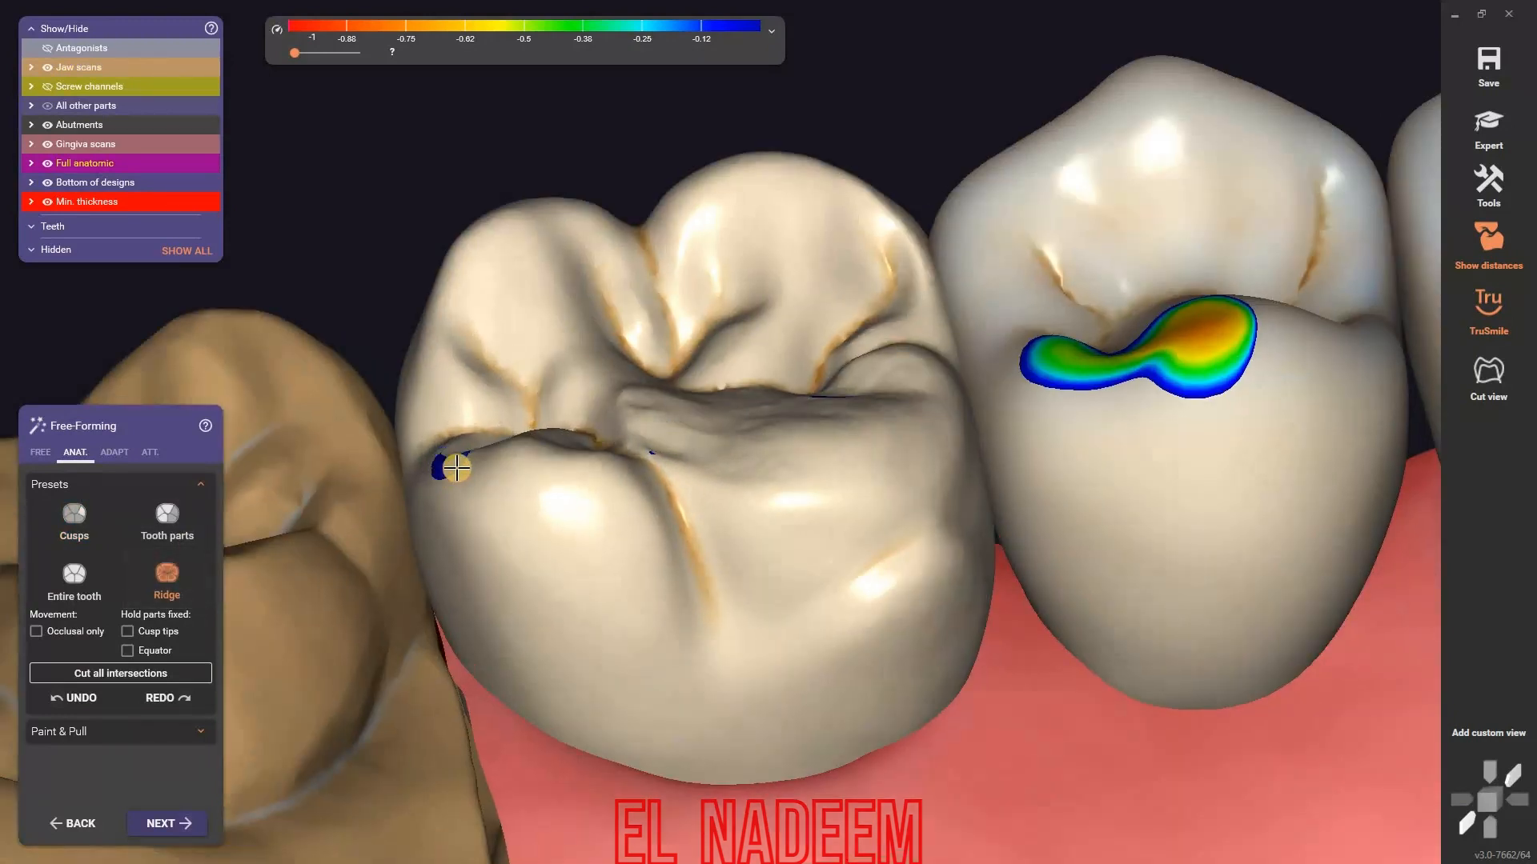
click(72, 528)
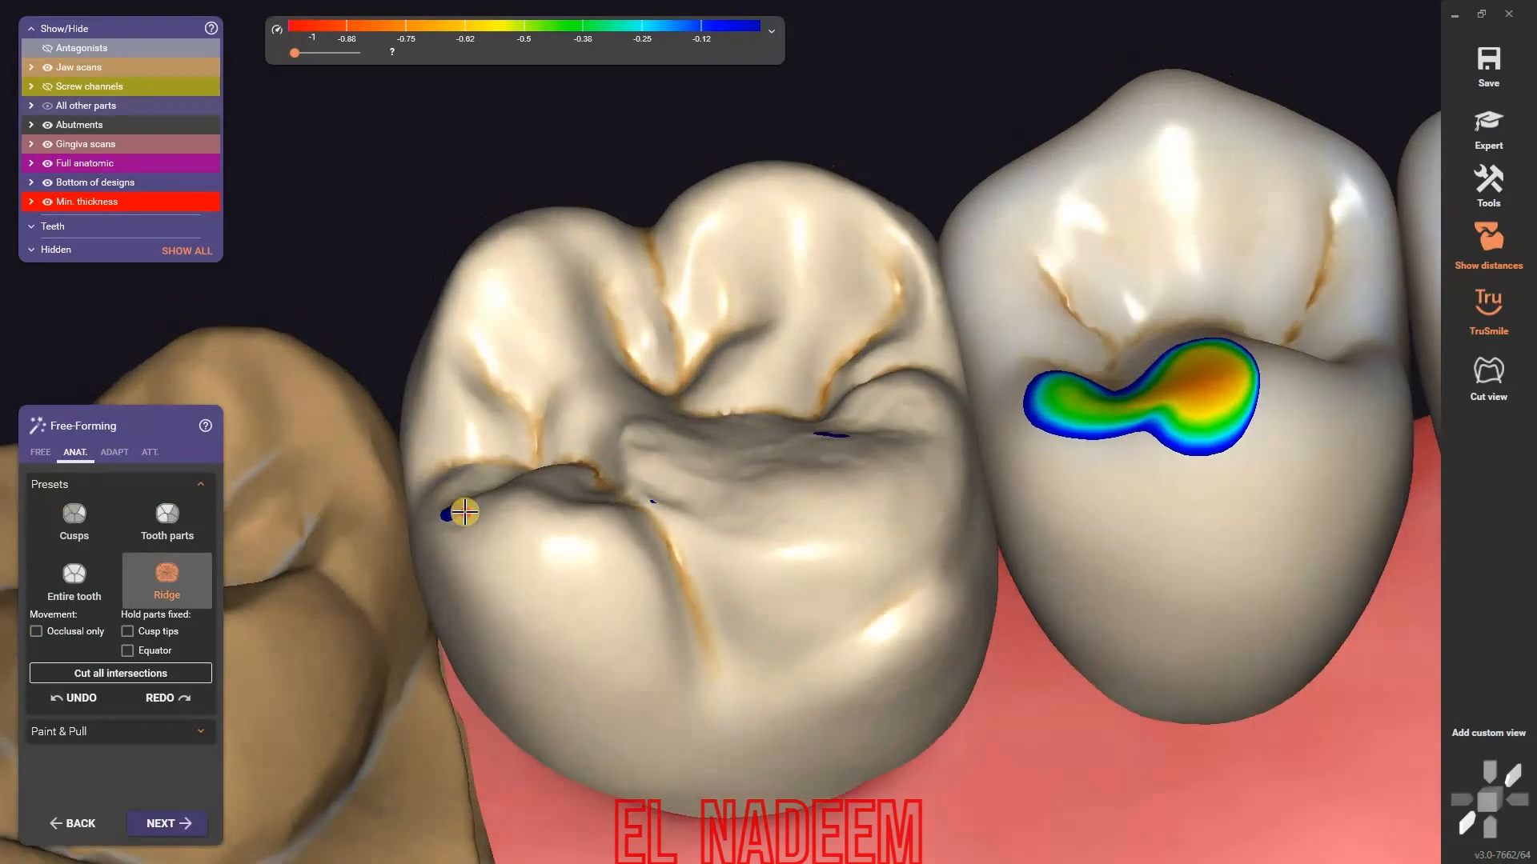
drag(463, 512, 466, 521)
right_drag(843, 494, 982, 566)
right_drag(778, 597, 798, 574)
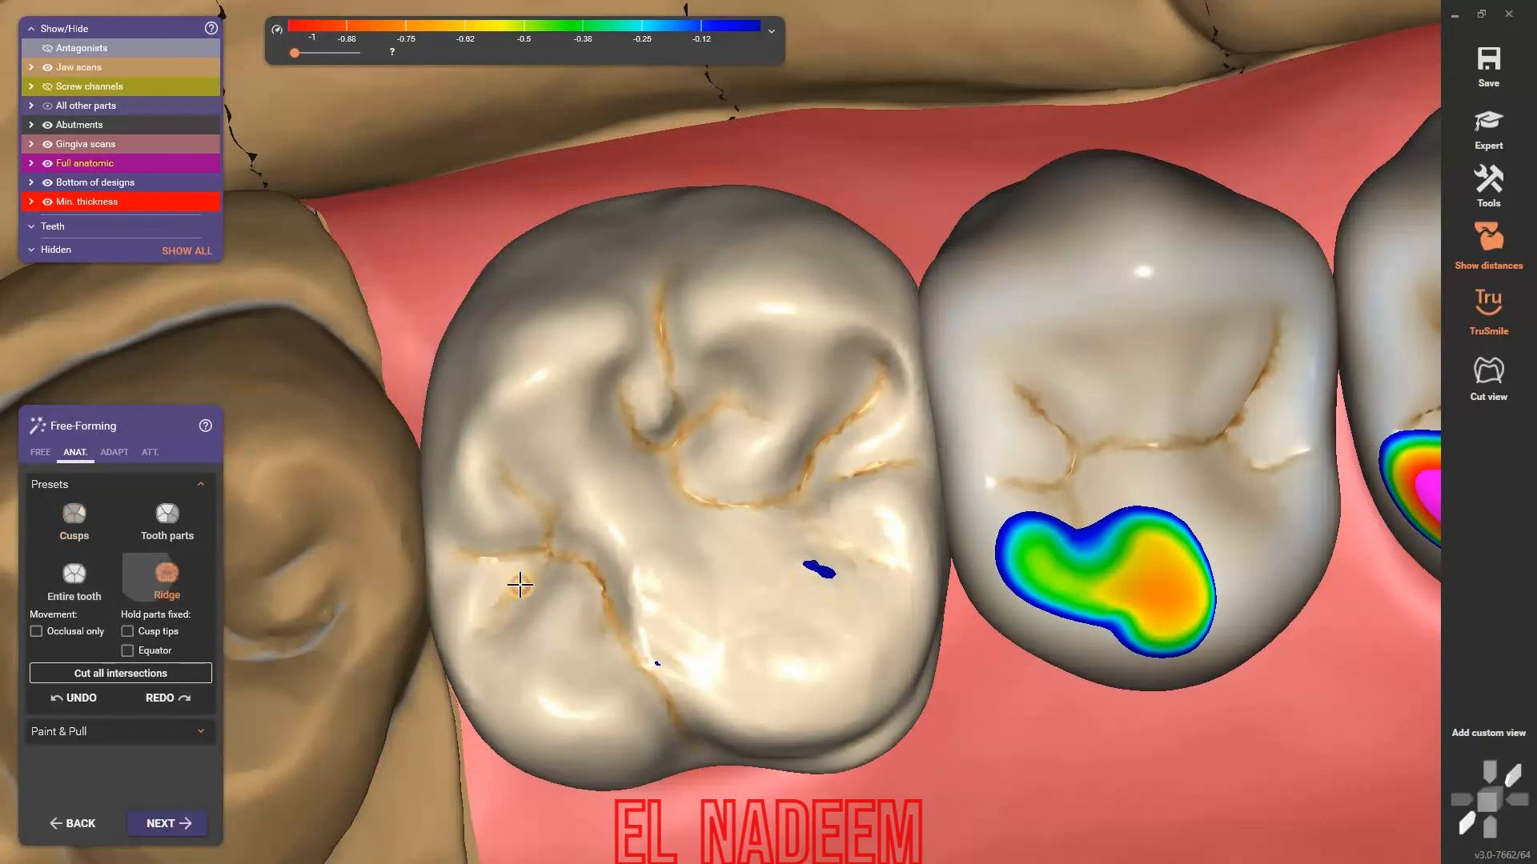
- Carve a palatal groove on tooth 16 from the central fossa to the palatal margin using a larger Add/Remove brush
key(1)
key(2)
scroll(688, 568, up, 1)
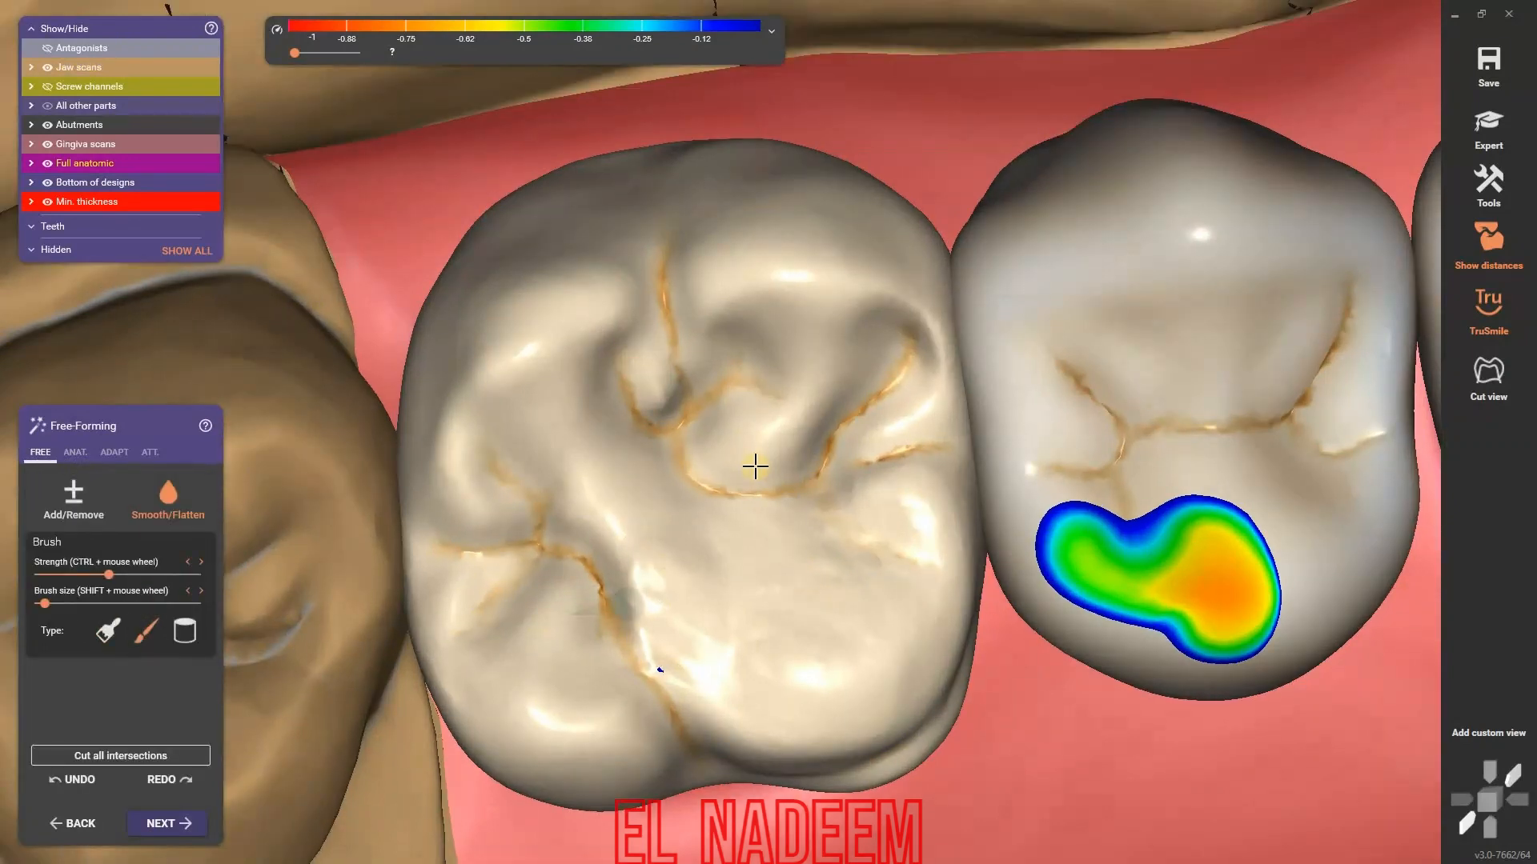
middle_drag(755, 465, 732, 421)
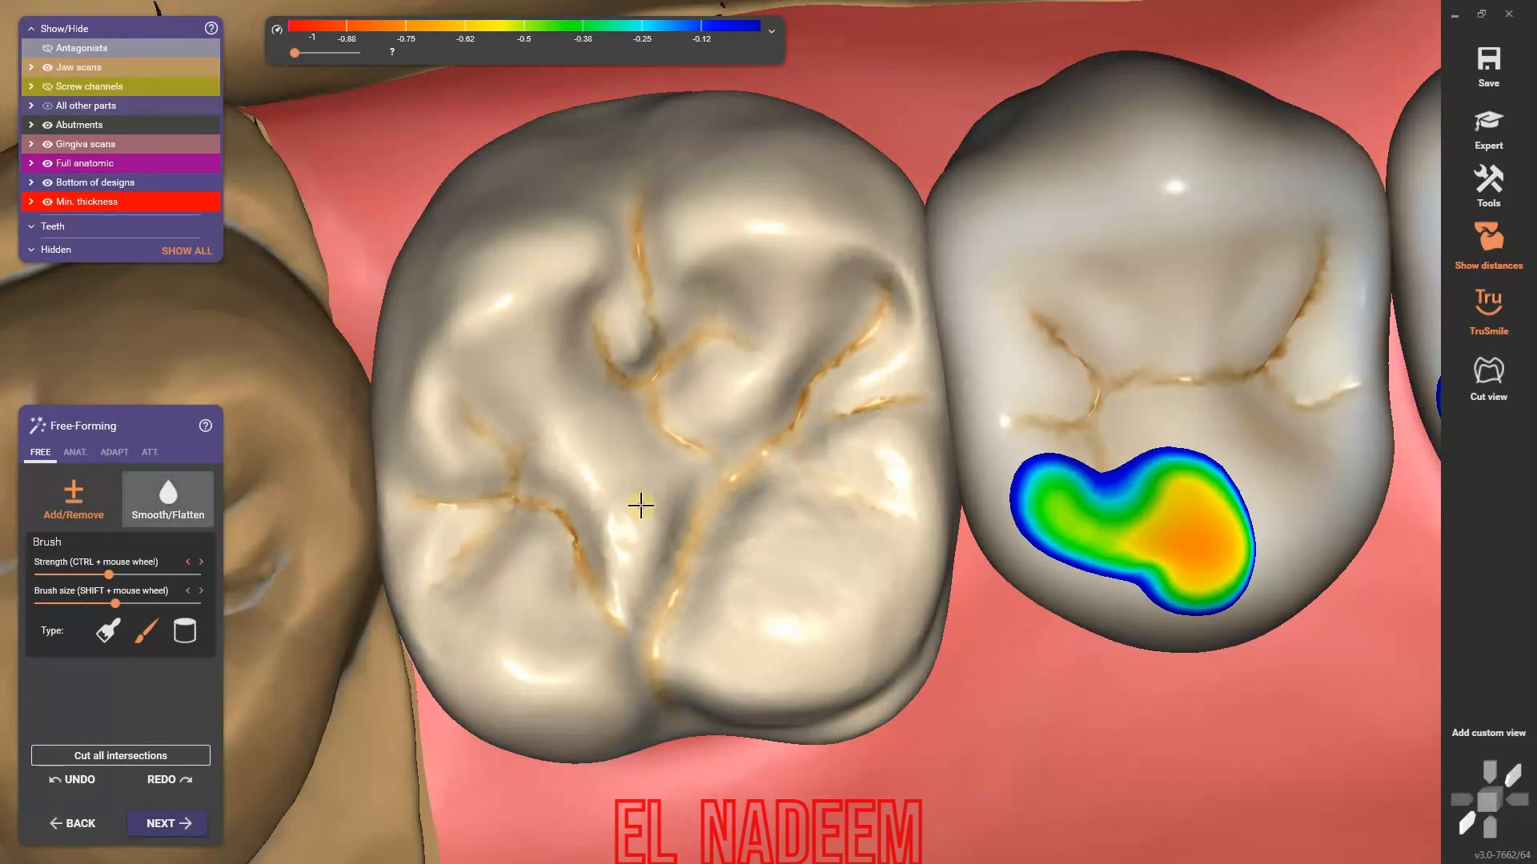
drag(643, 532, 648, 594)
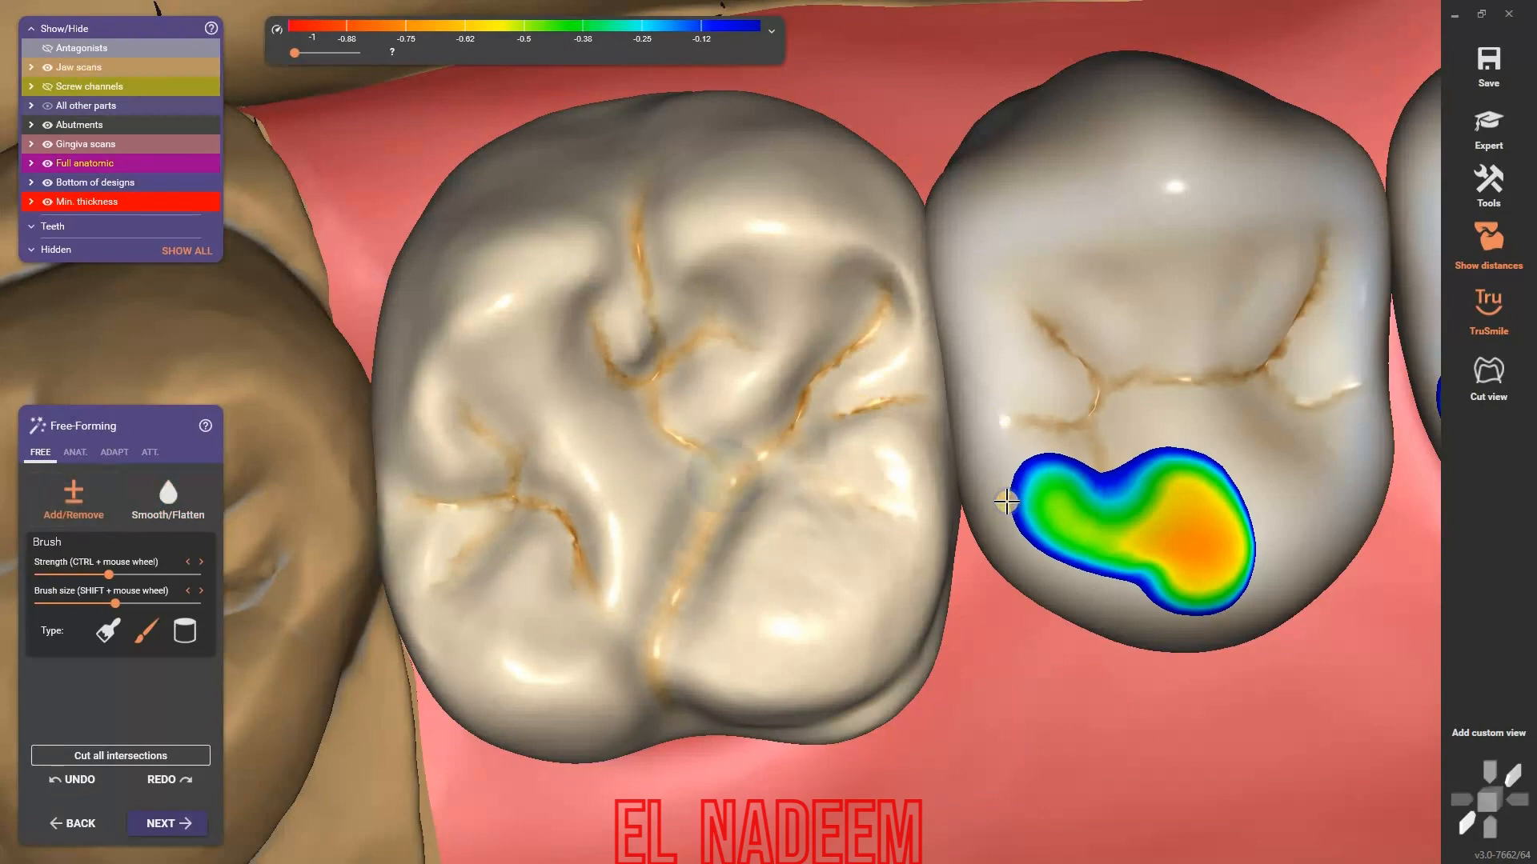
- Carve a side groove from the central fossa along the mesiopalatal cusp of tooth 16 with the Add/Remove brush
scroll(1006, 501, down, 5)
scroll(900, 499, up, 4)
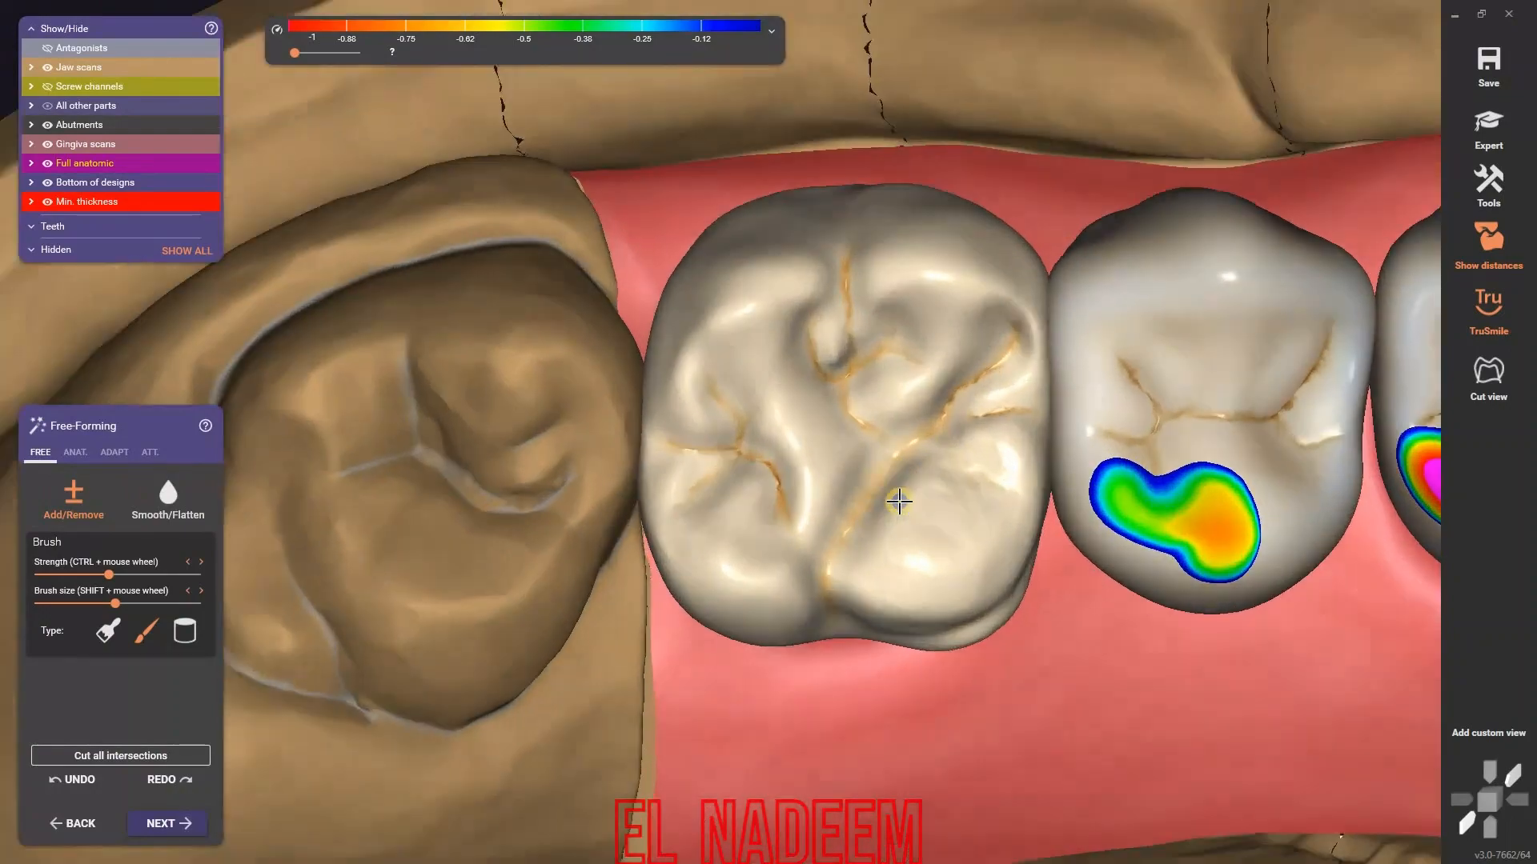
scroll(899, 501, down, 4)
scroll(899, 497, up, 6)
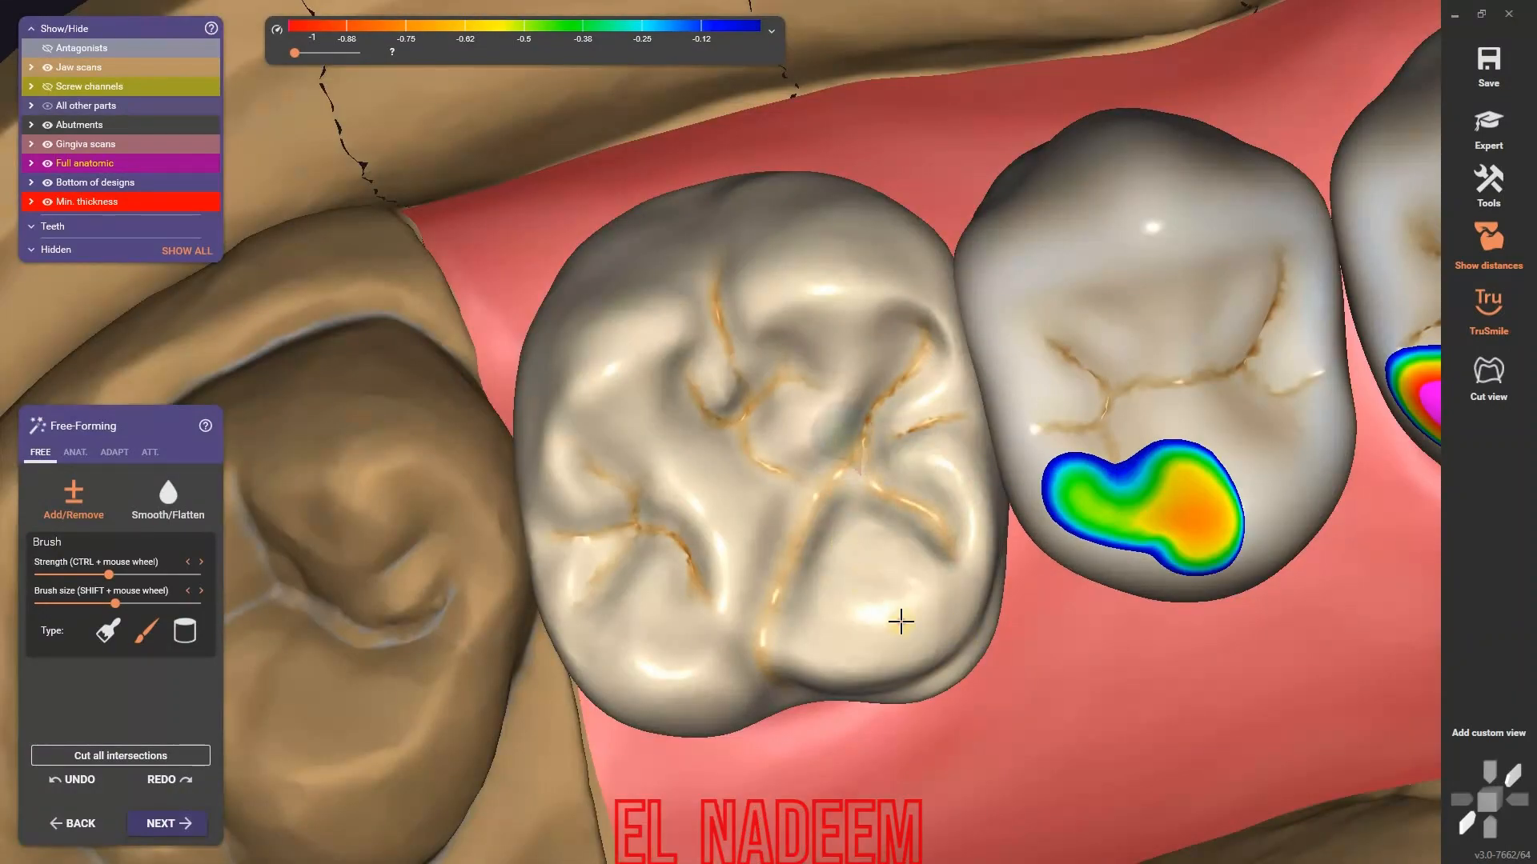
scroll(898, 570, down, 3)
- Smooth the newly carved occlusal grooves and cusp slopes of tooth 16 with the Smooth/Flatten brush
click(168, 500)
scroll(952, 549, up, 4)
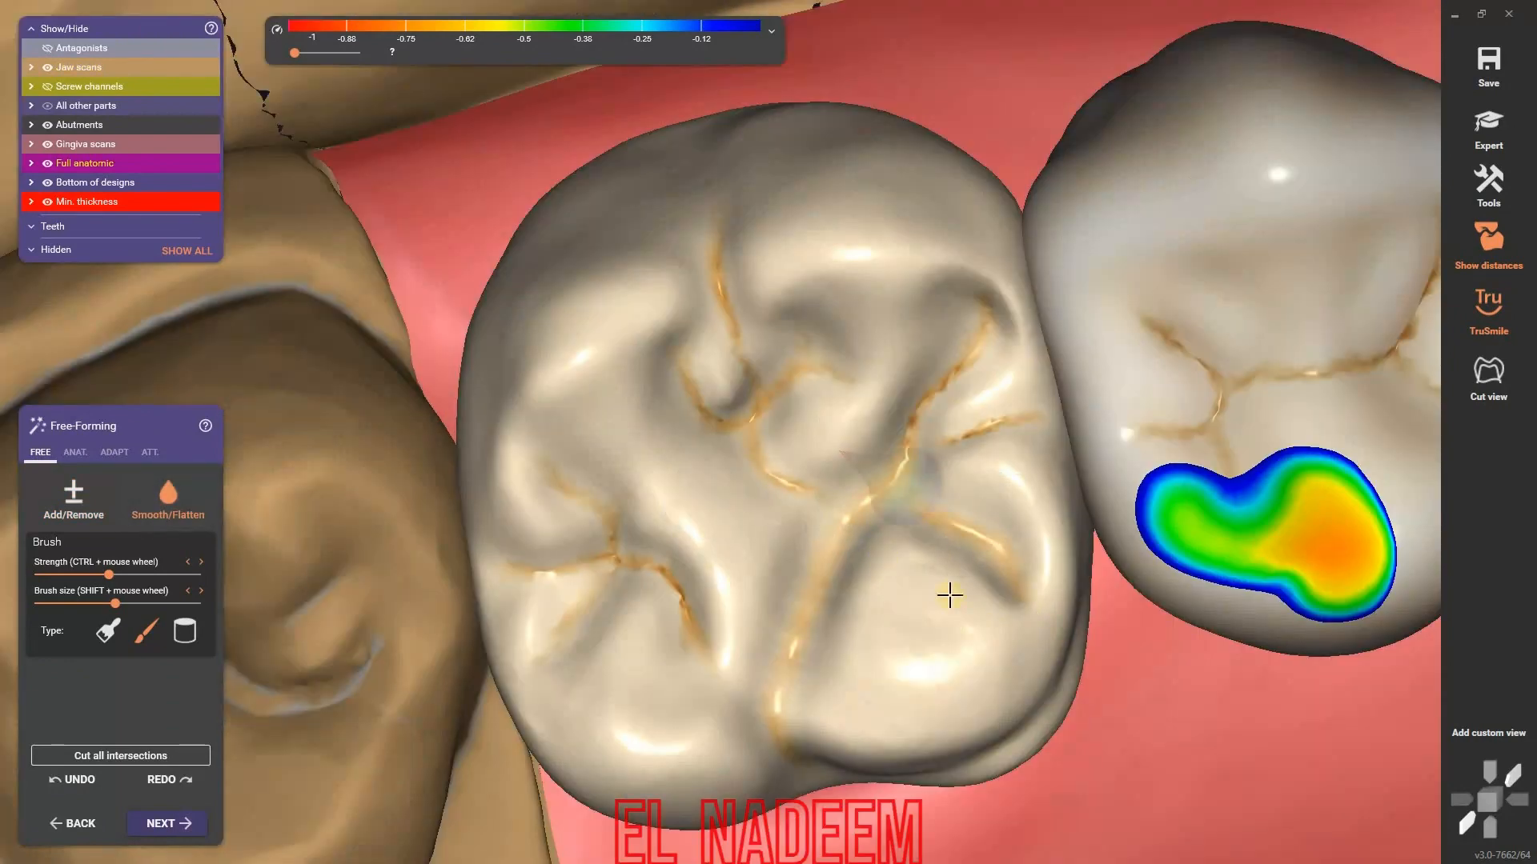
middle_drag(799, 531, 580, 497)
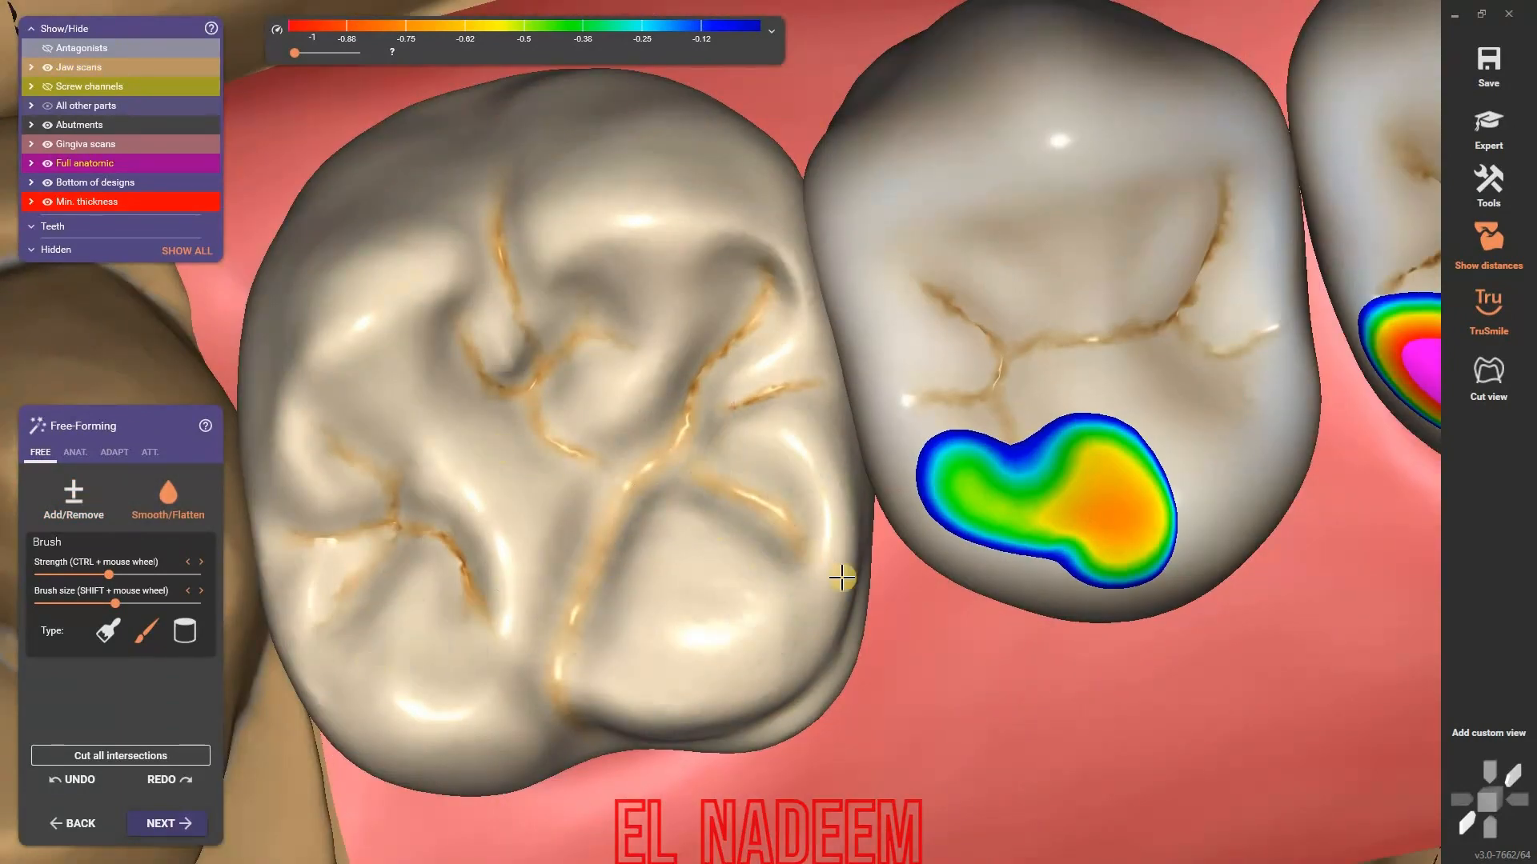
scroll(627, 311, down, 3)
scroll(946, 582, up, 4)
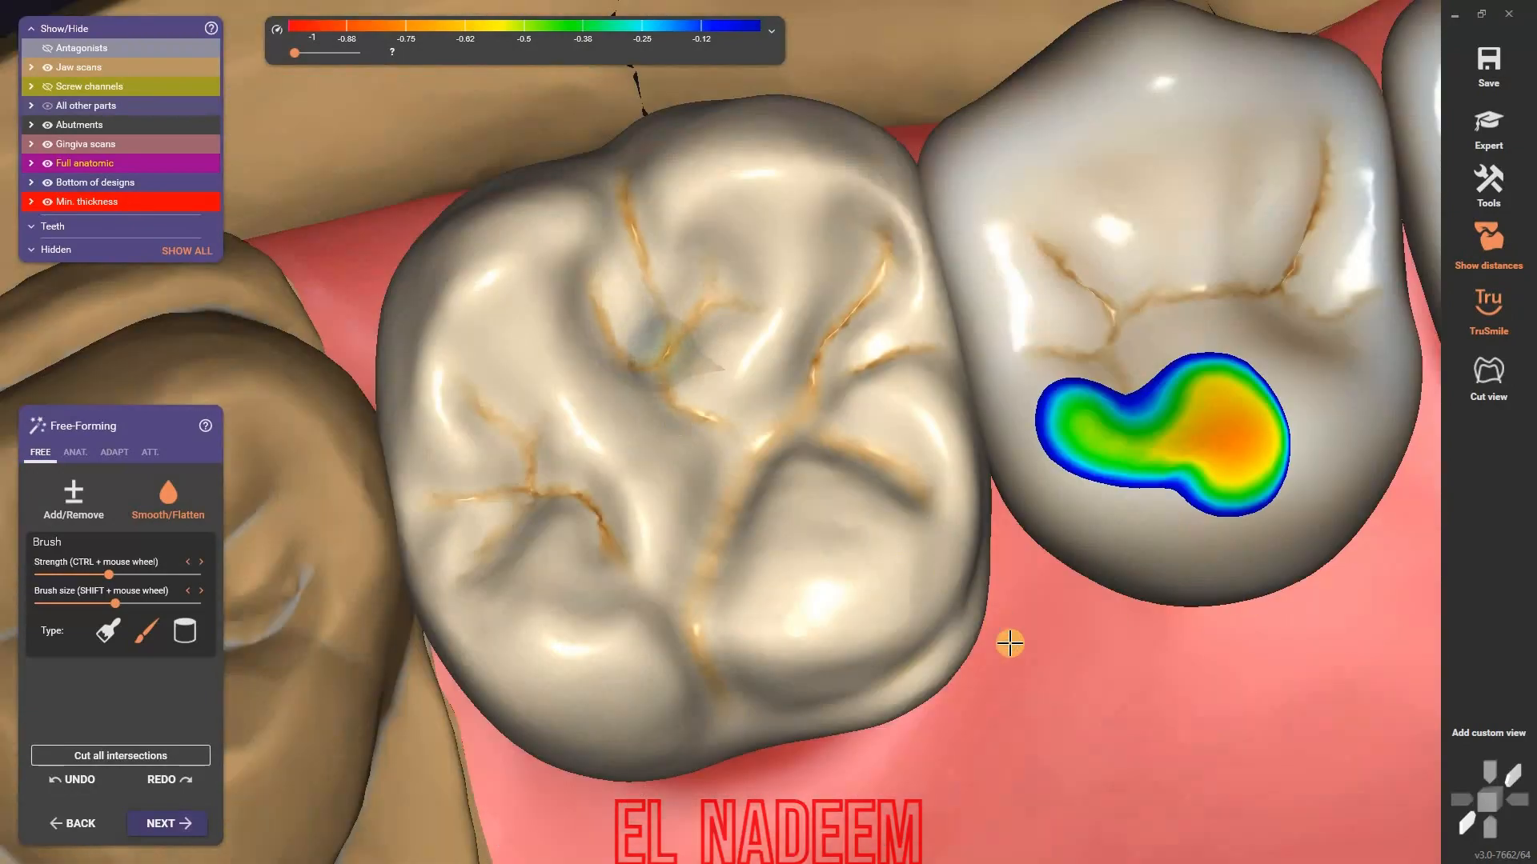
- Lower the palatal cusp and ridge of tooth 15 with the anatomic Cusps and Ridge presets to remove its antagonist contact
middle_drag(1084, 616, 837, 627)
scroll(837, 627, down, 3)
right_drag(837, 628, 886, 618)
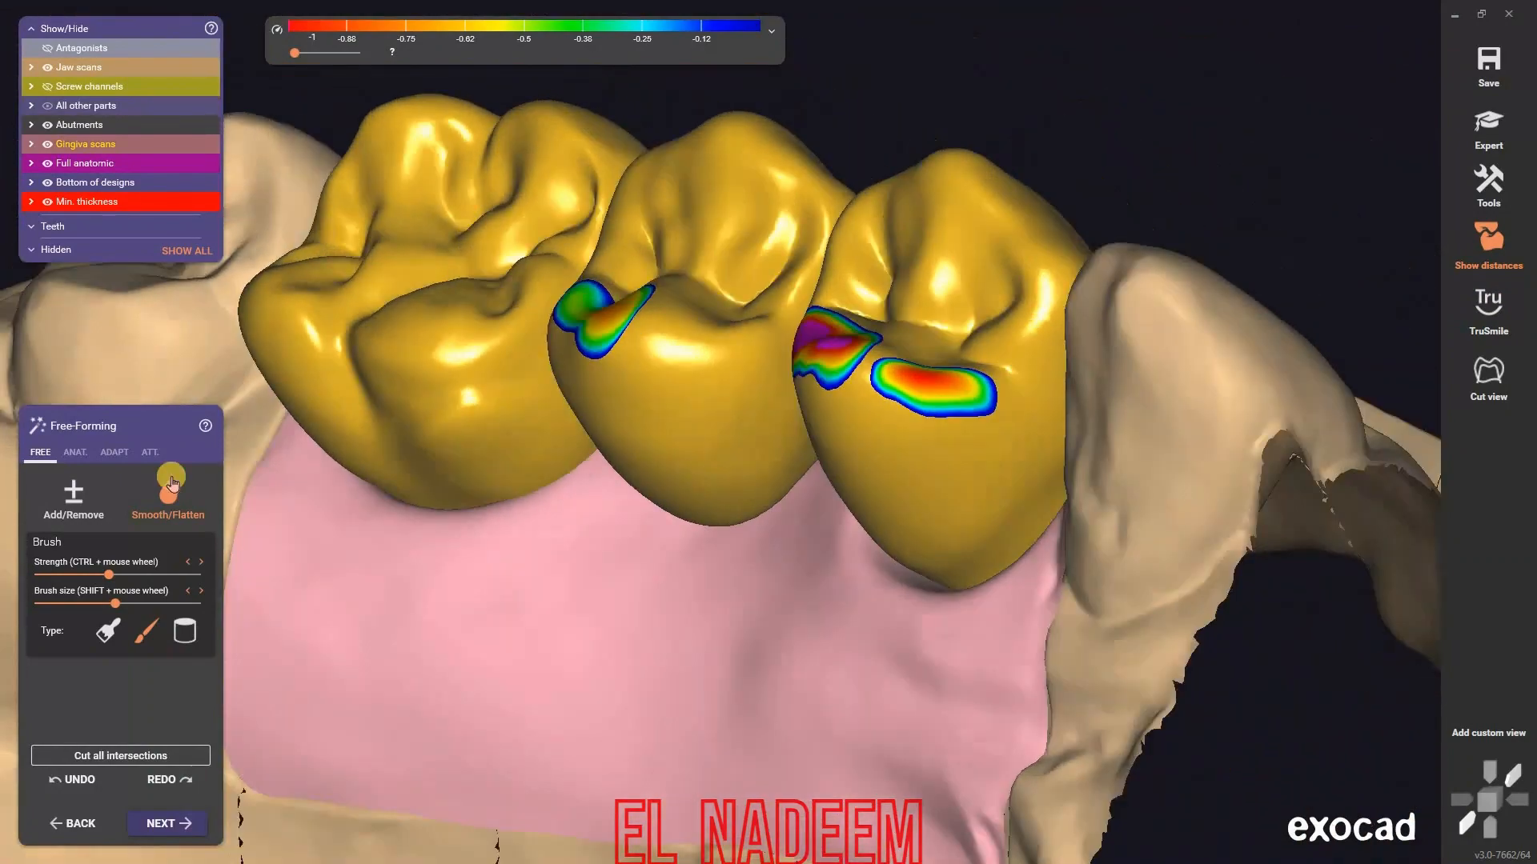
click(131, 513)
click(75, 452)
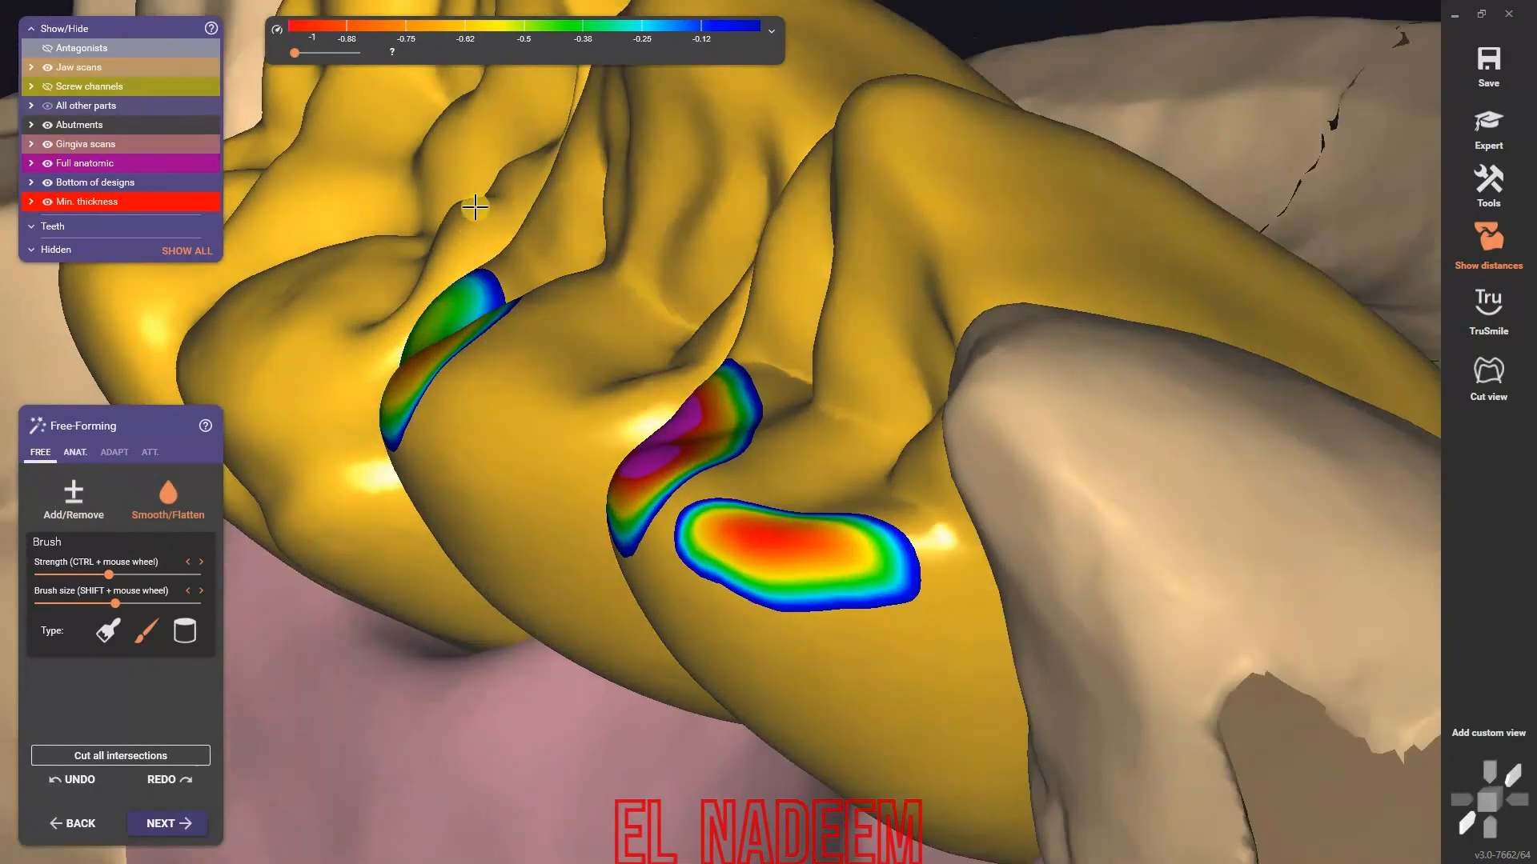
scroll(480, 213, up, 5)
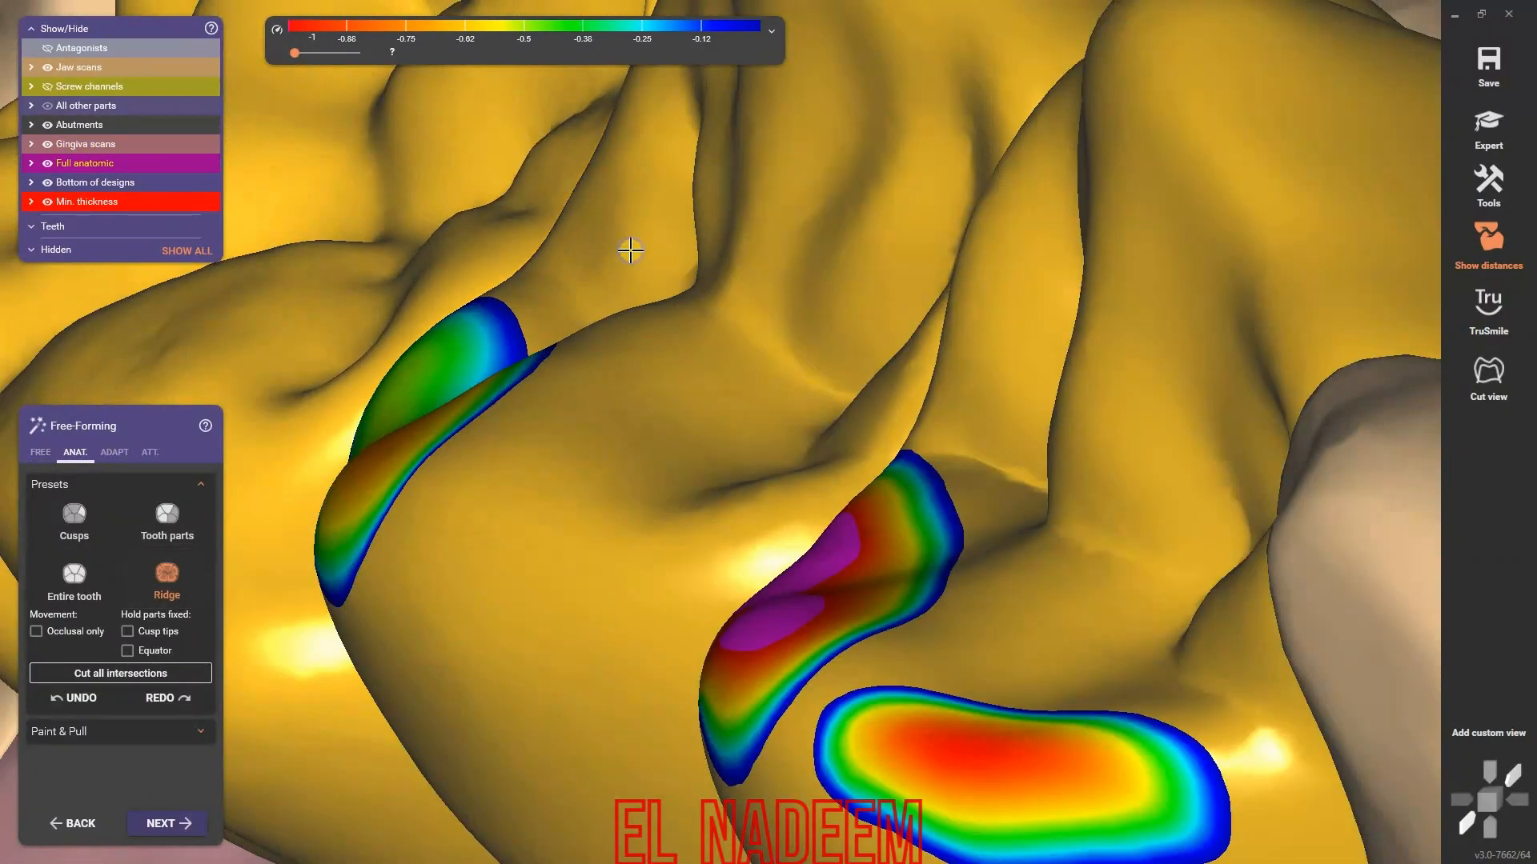
middle_drag(631, 251, 531, 250)
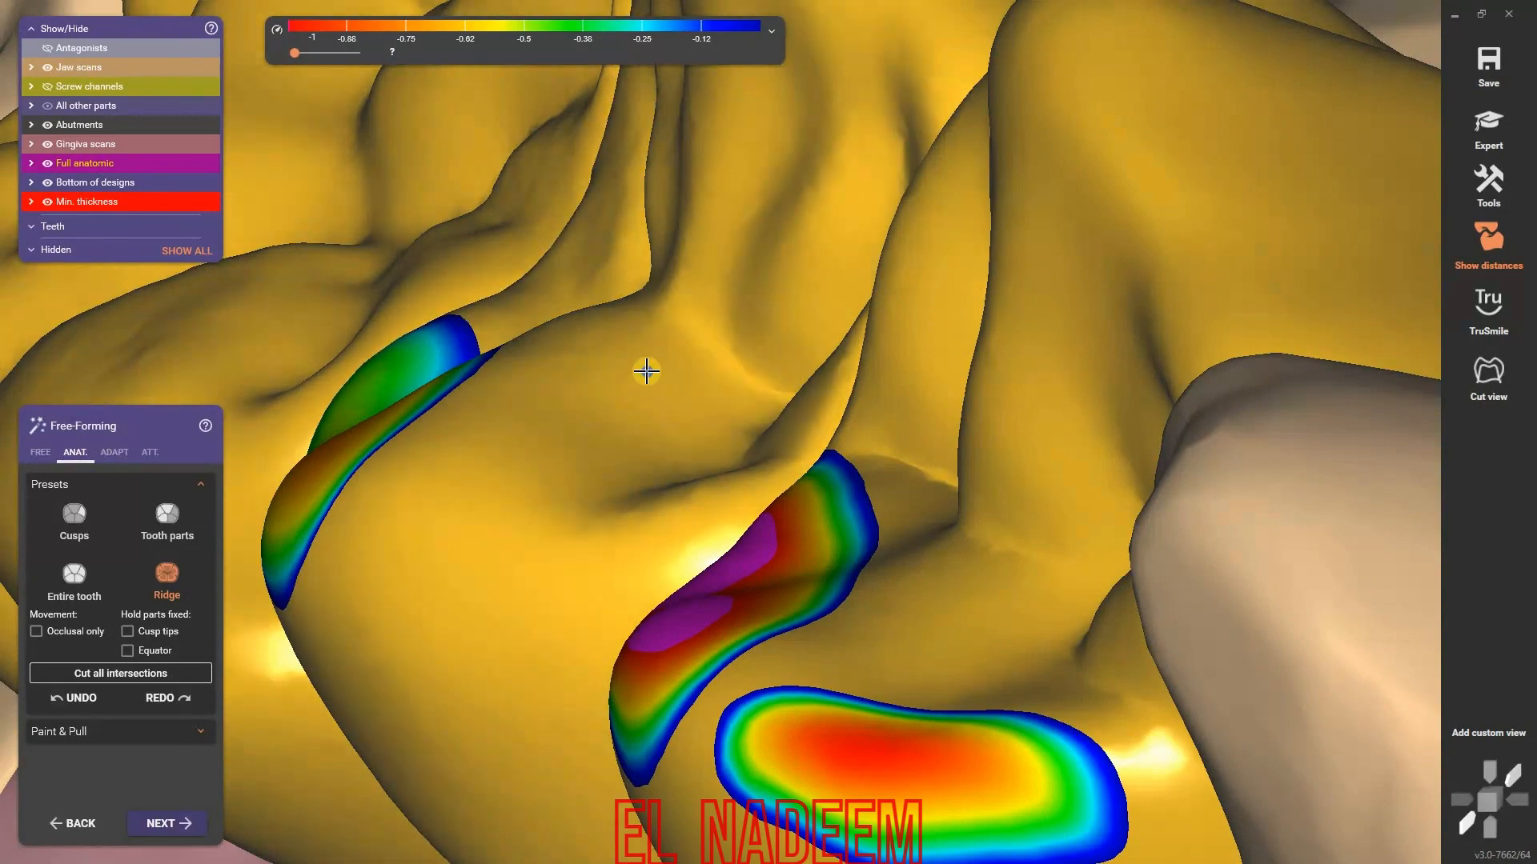
right_drag(645, 371, 891, 398)
scroll(891, 398, down, 2)
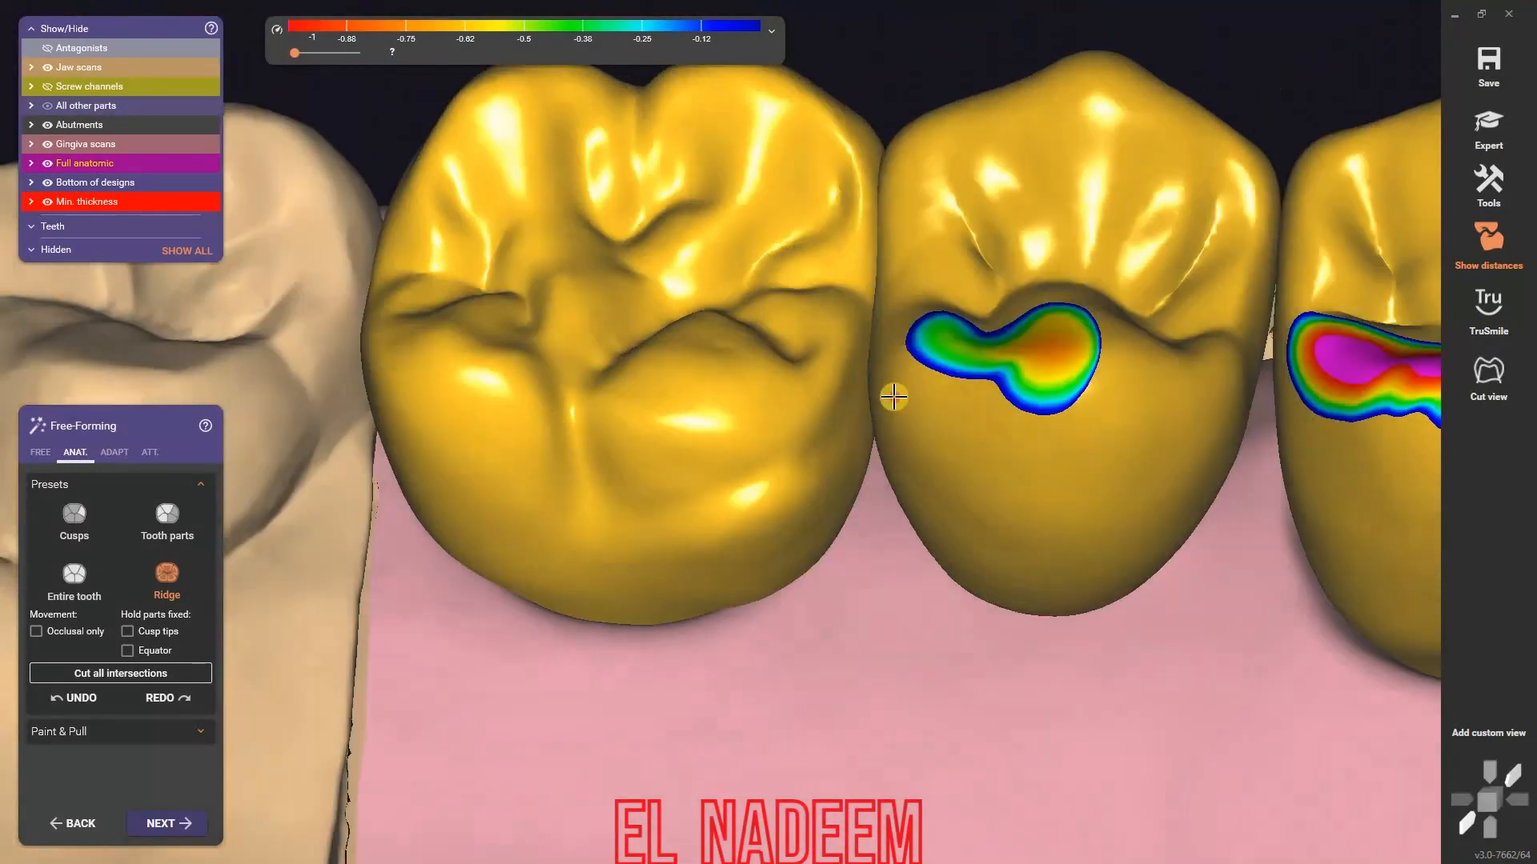
scroll(891, 398, up, 3)
key(1)
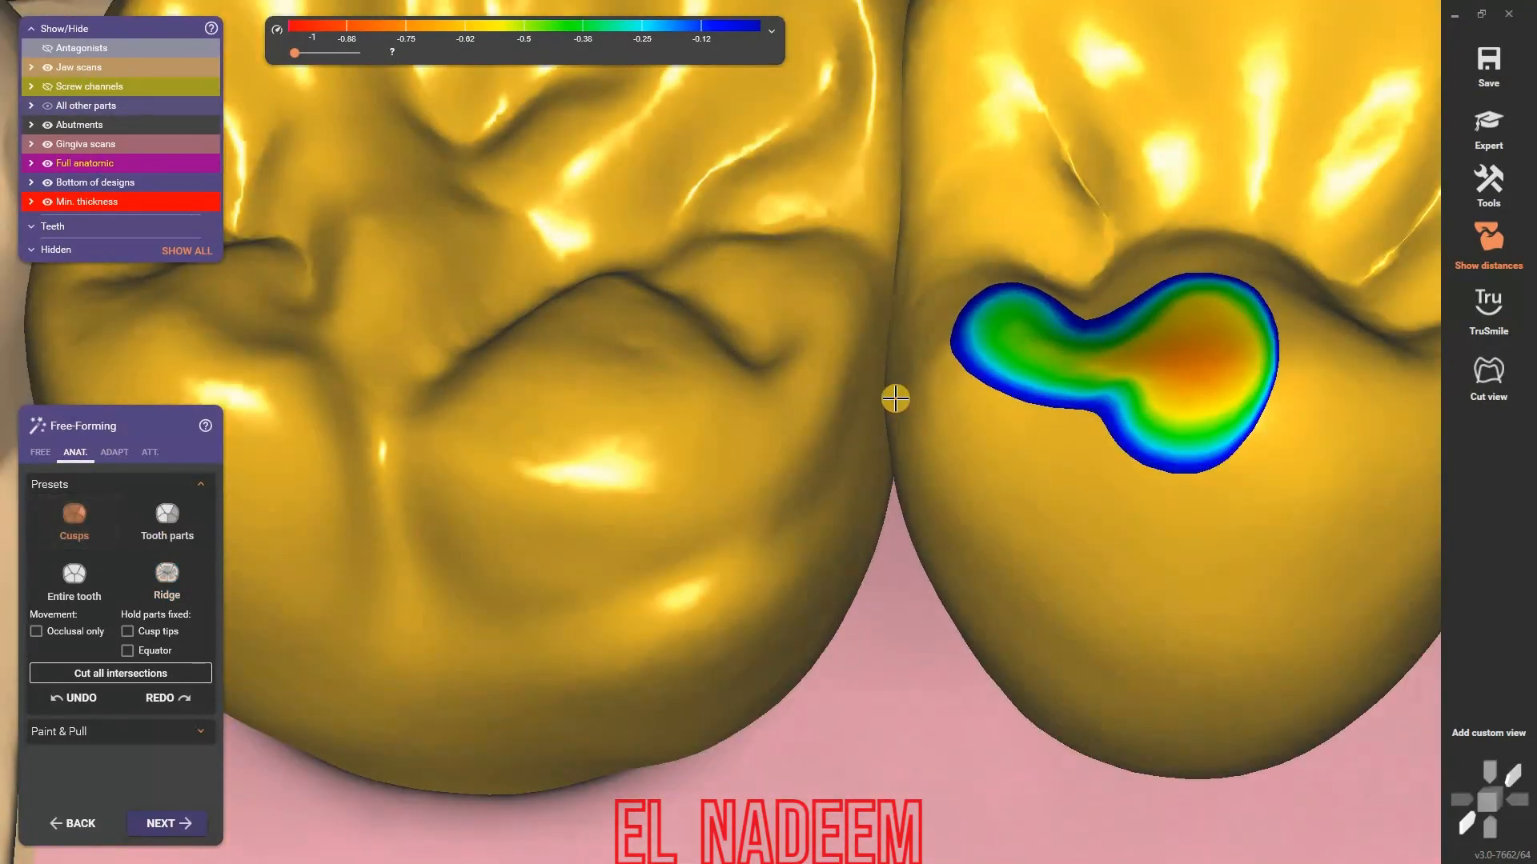
scroll(957, 470, up, 4)
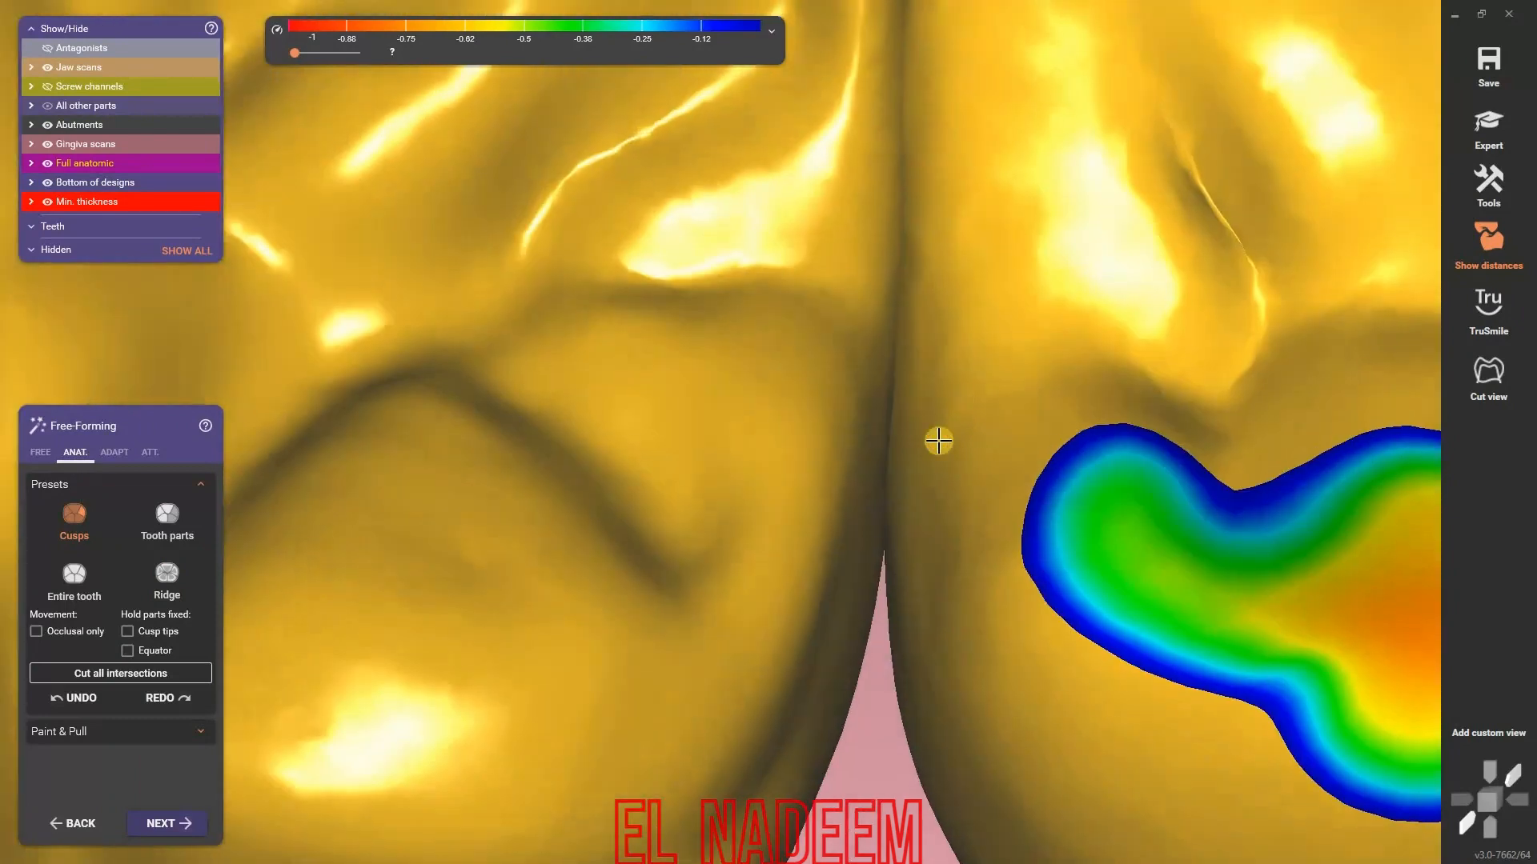
right_drag(968, 345, 742, 227)
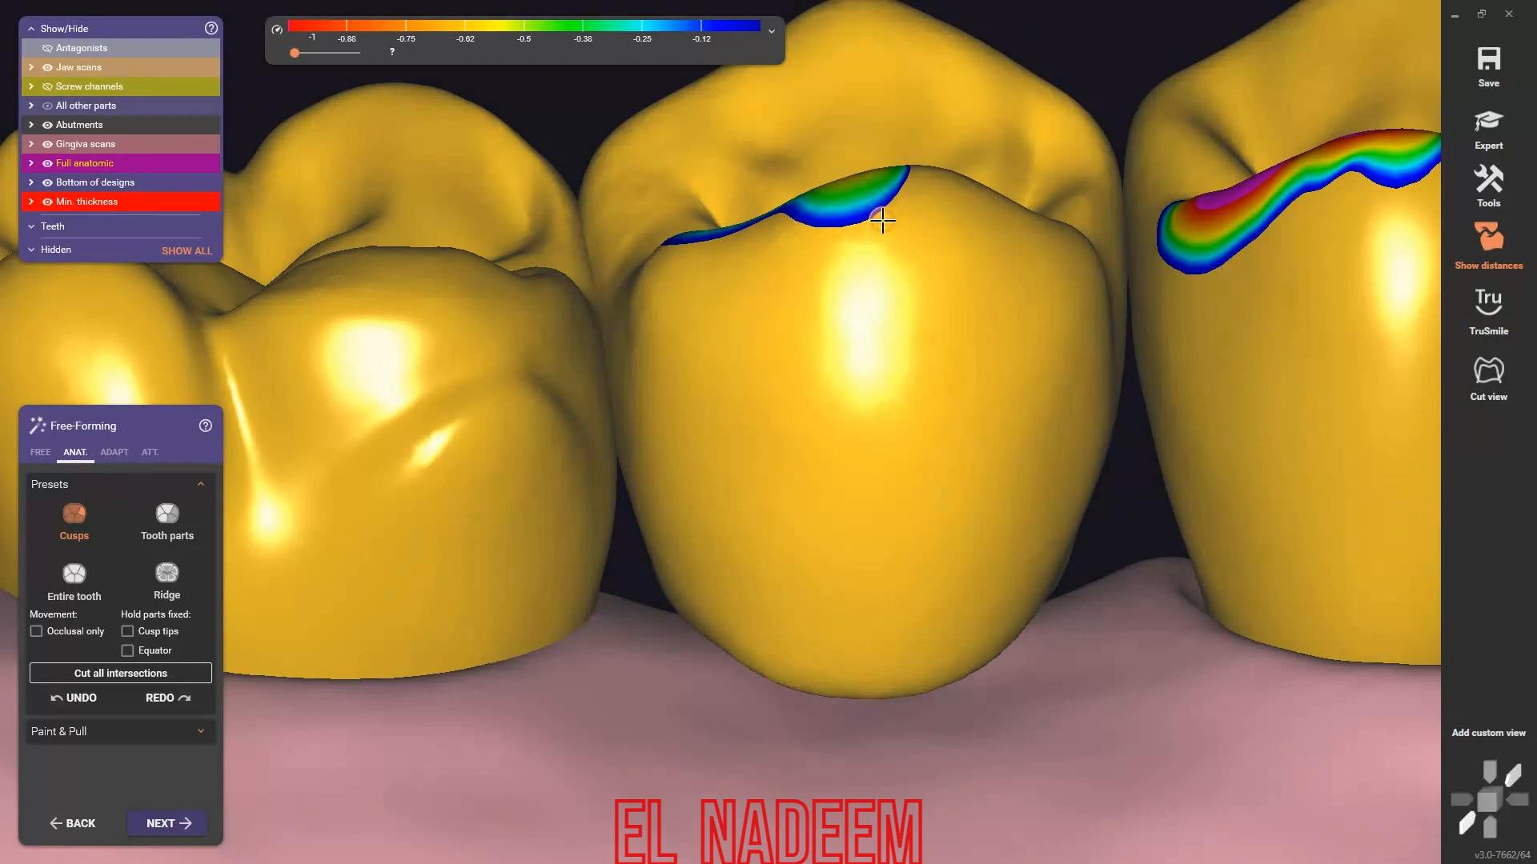
drag(845, 194, 854, 204)
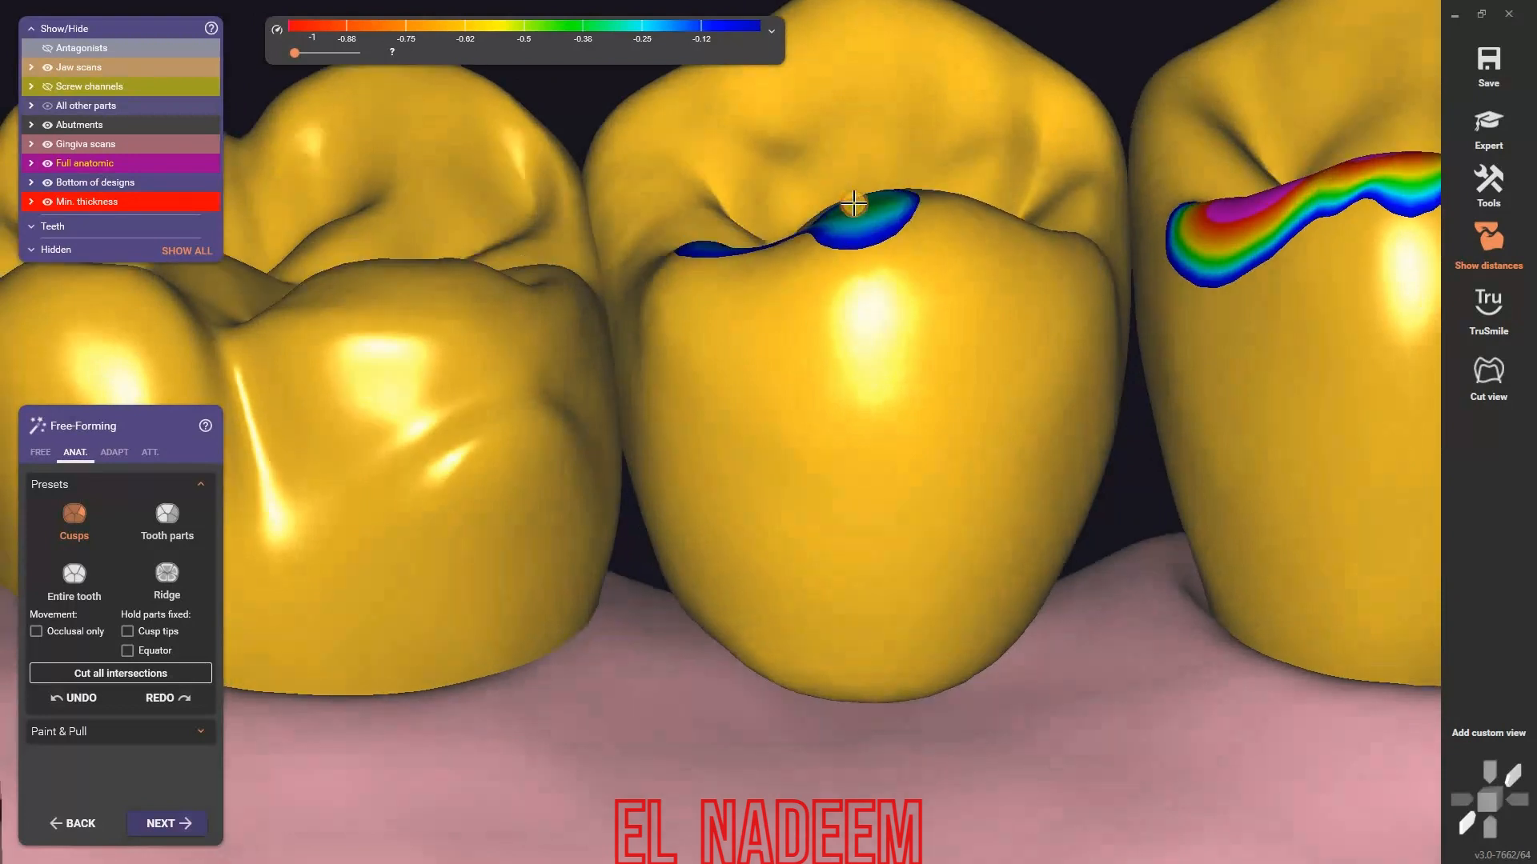
click(166, 575)
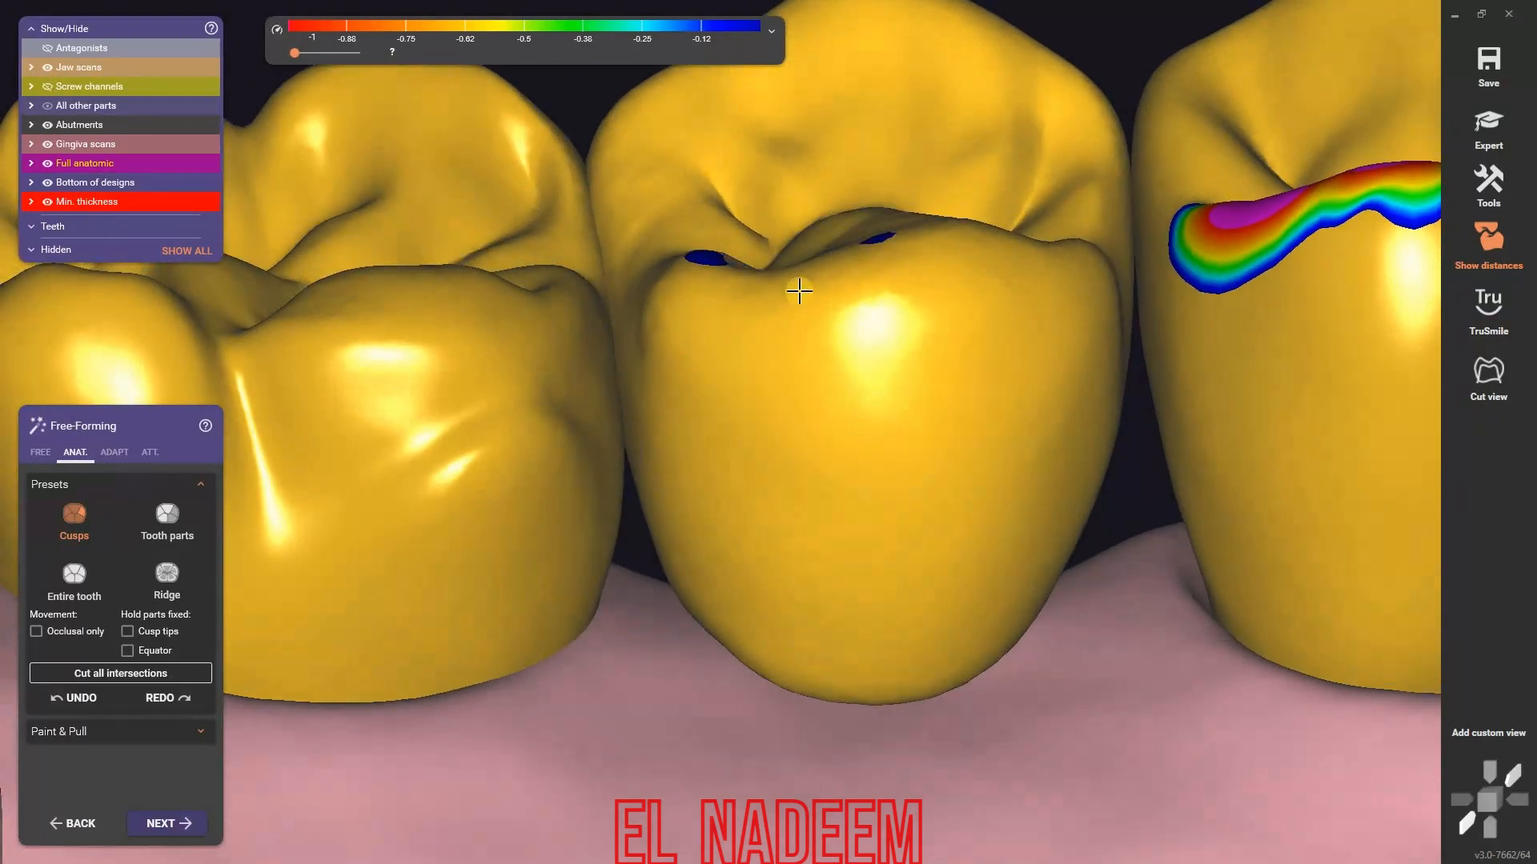
right_drag(800, 289, 699, 264)
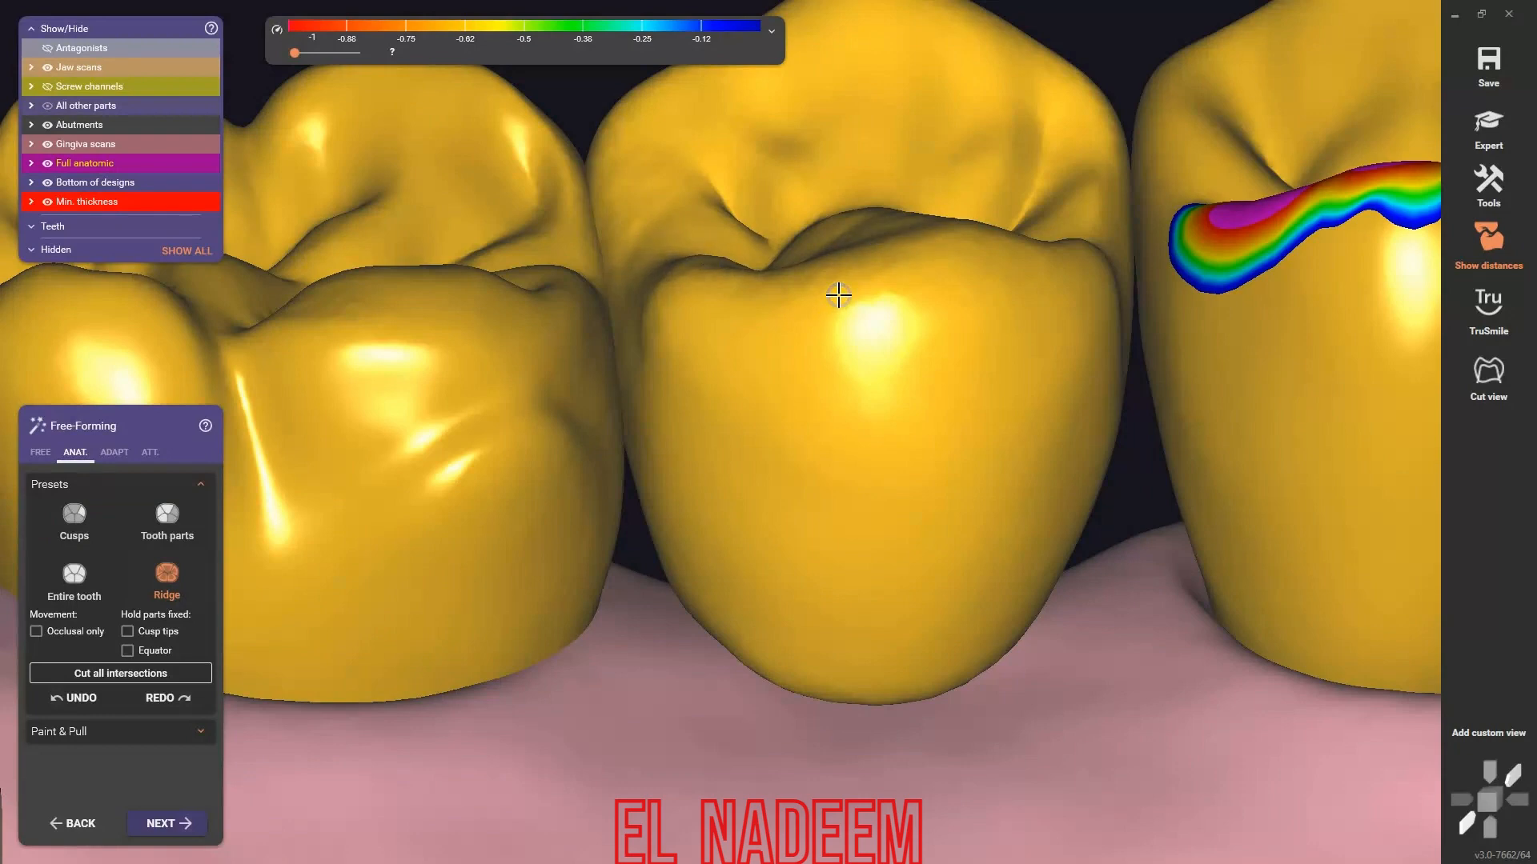
- Lower the palatal cusp and ridge of tooth 14 with the anatomic Cusps and Ridge presets to reduce its antagonist contacts
scroll(838, 295, down, 5)
right_drag(833, 298, 986, 328)
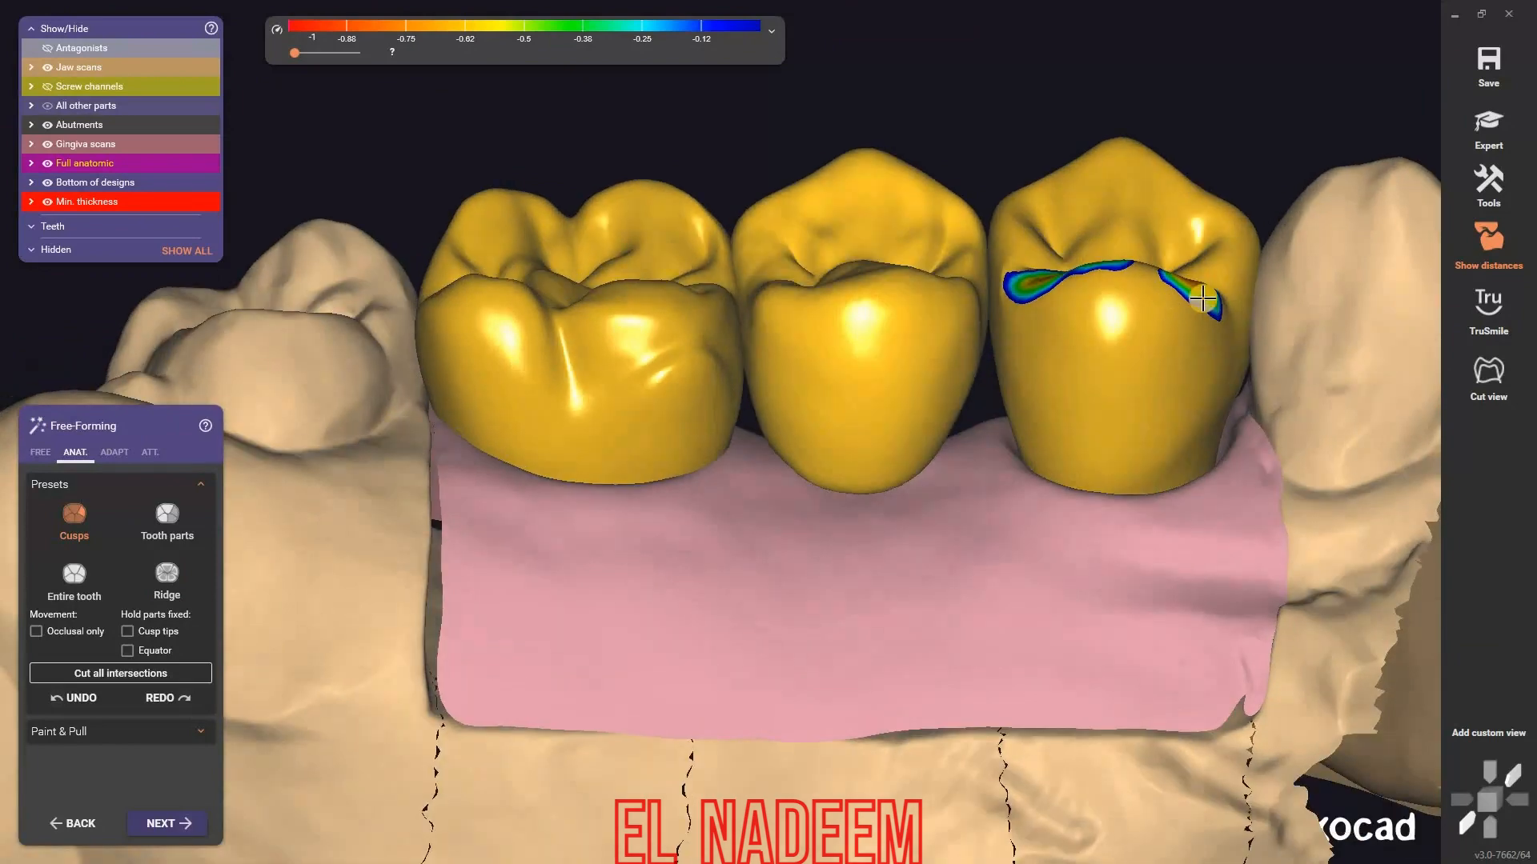
scroll(1136, 298, up, 5)
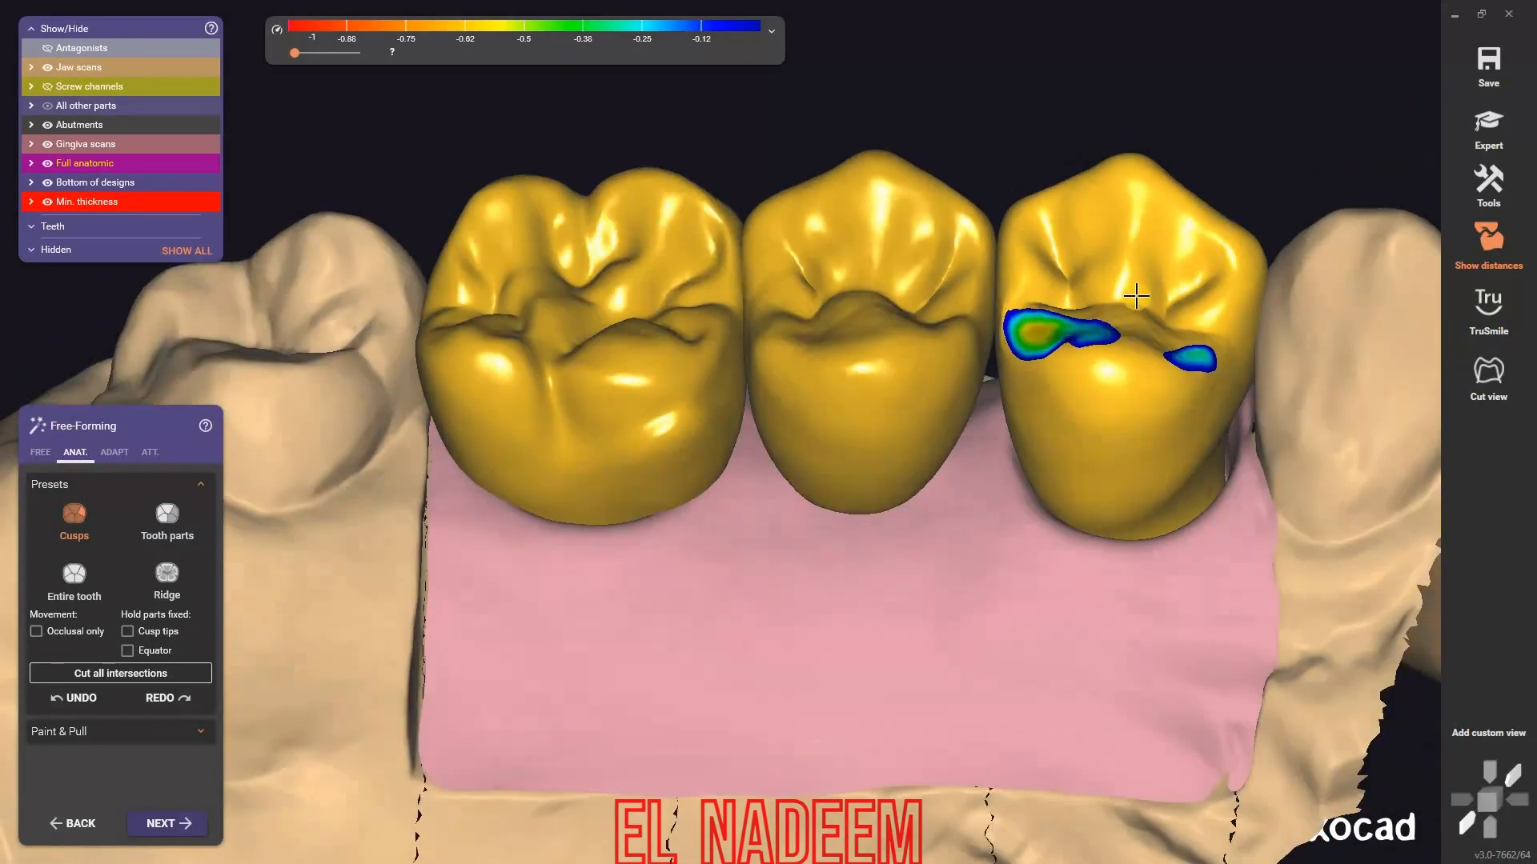
click(167, 577)
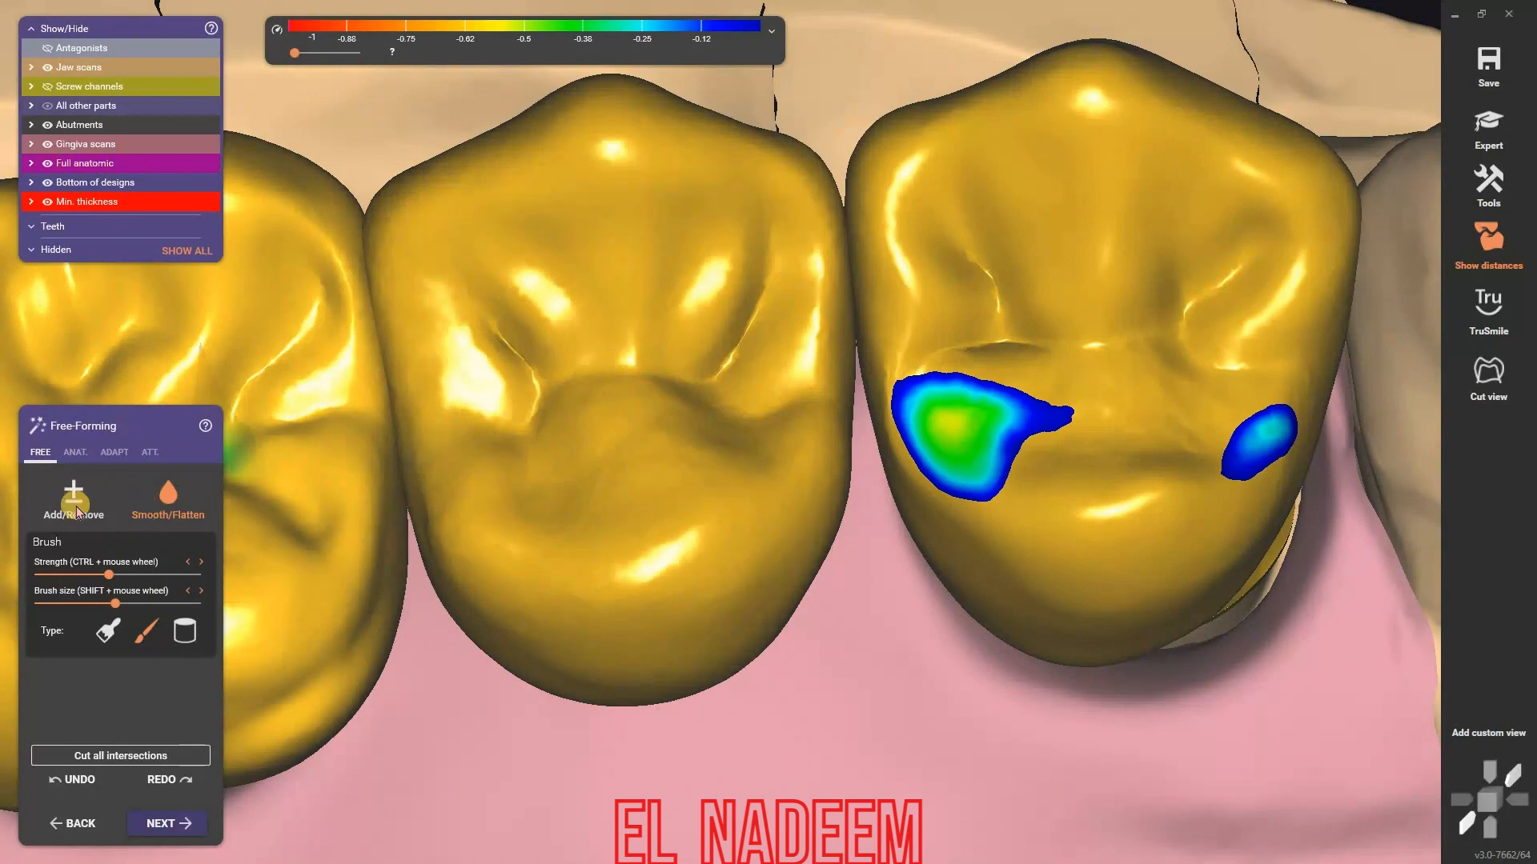
- Trim the remaining antagonist intersections on tooth 14 with the occlusal adaptation and smooth the trimmed area with the Smooth/Flatten brush
click(114, 452)
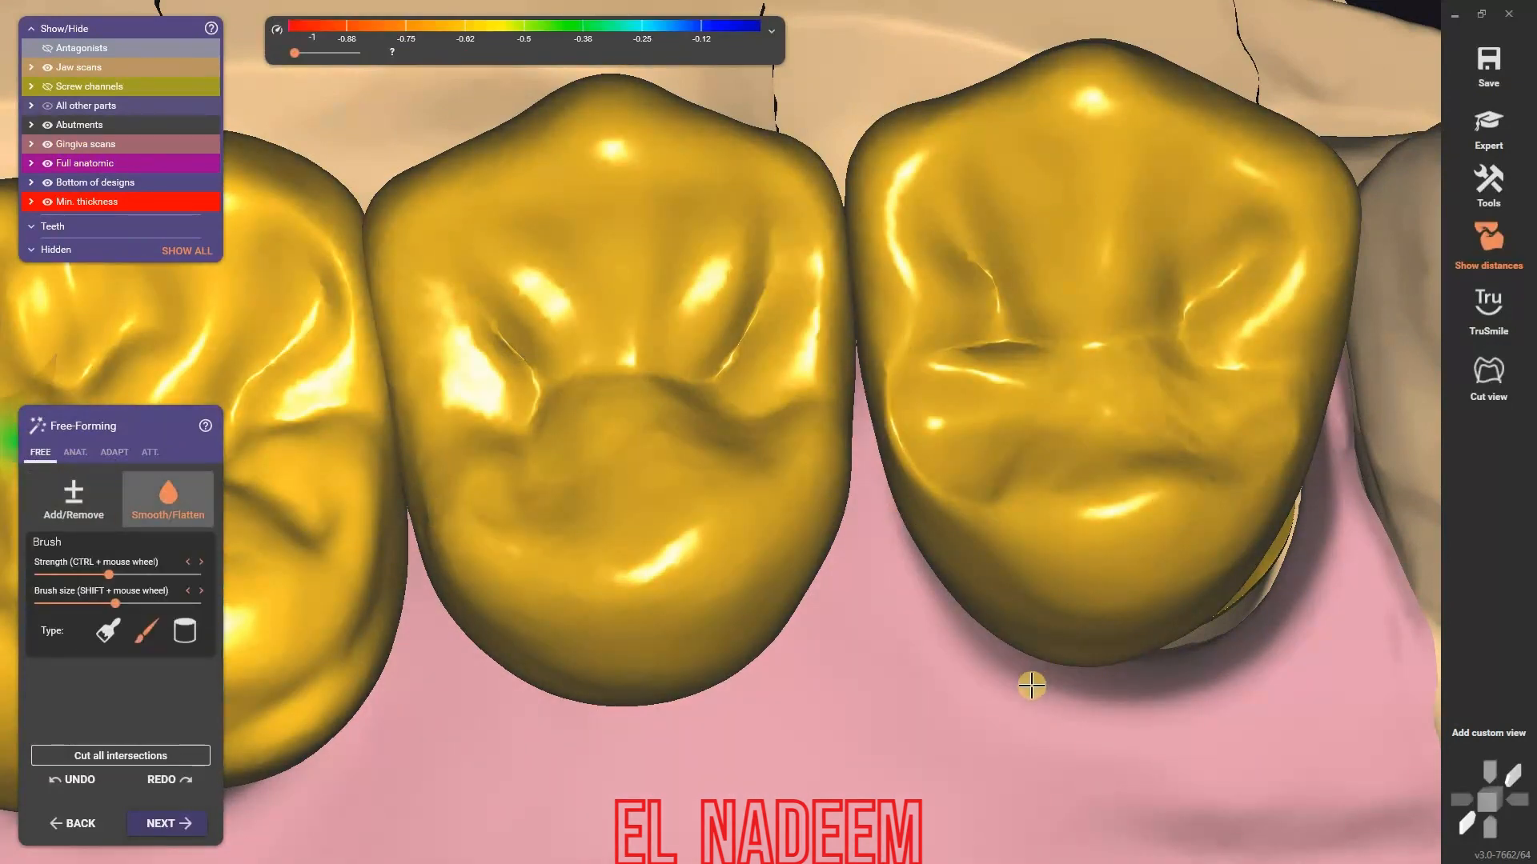
right_drag(1029, 682, 920, 594)
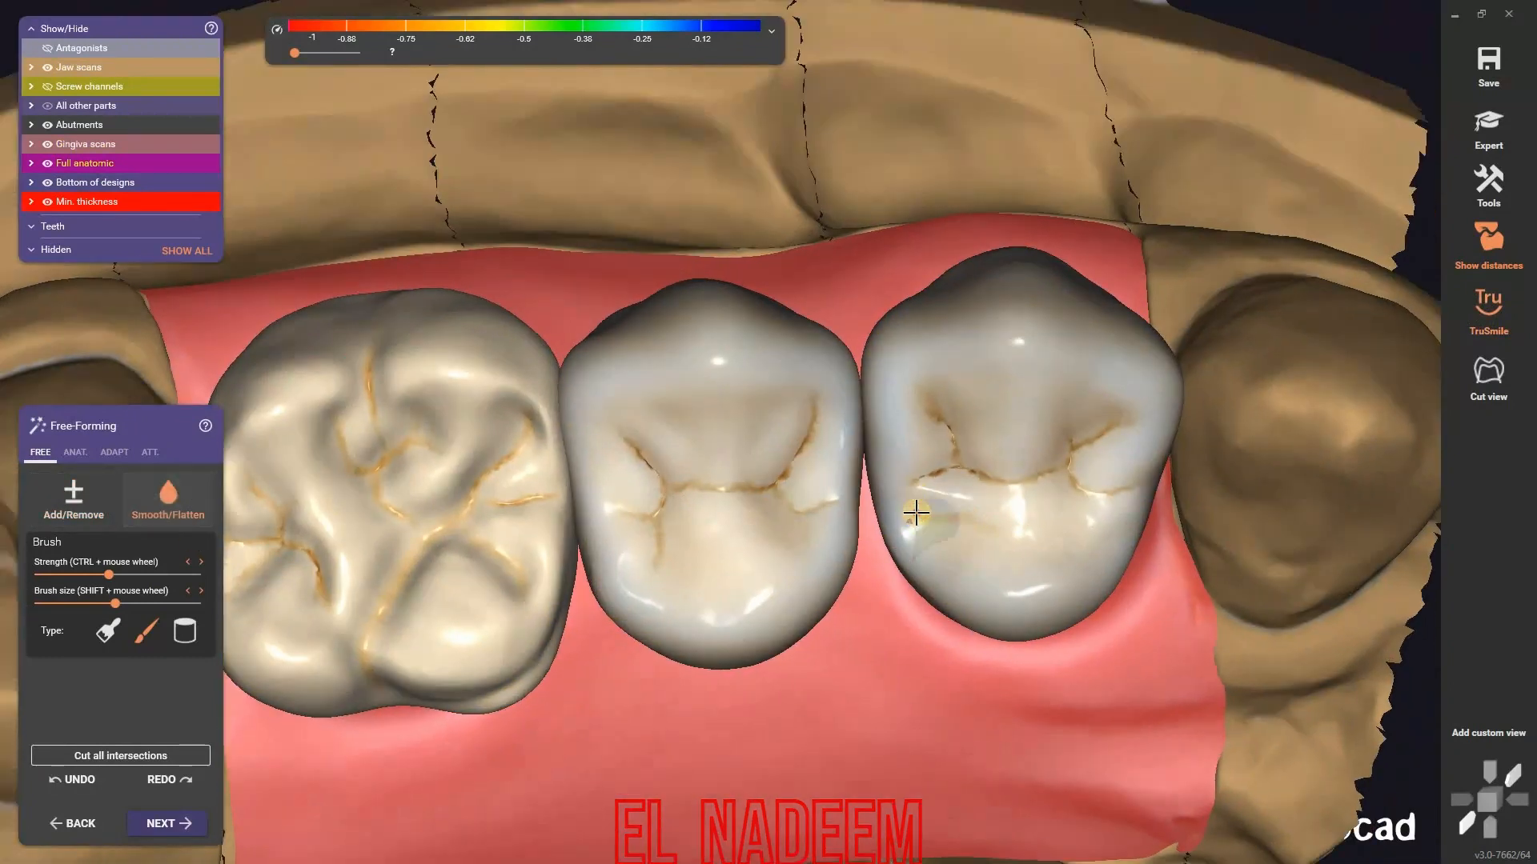
click(114, 452)
click(108, 500)
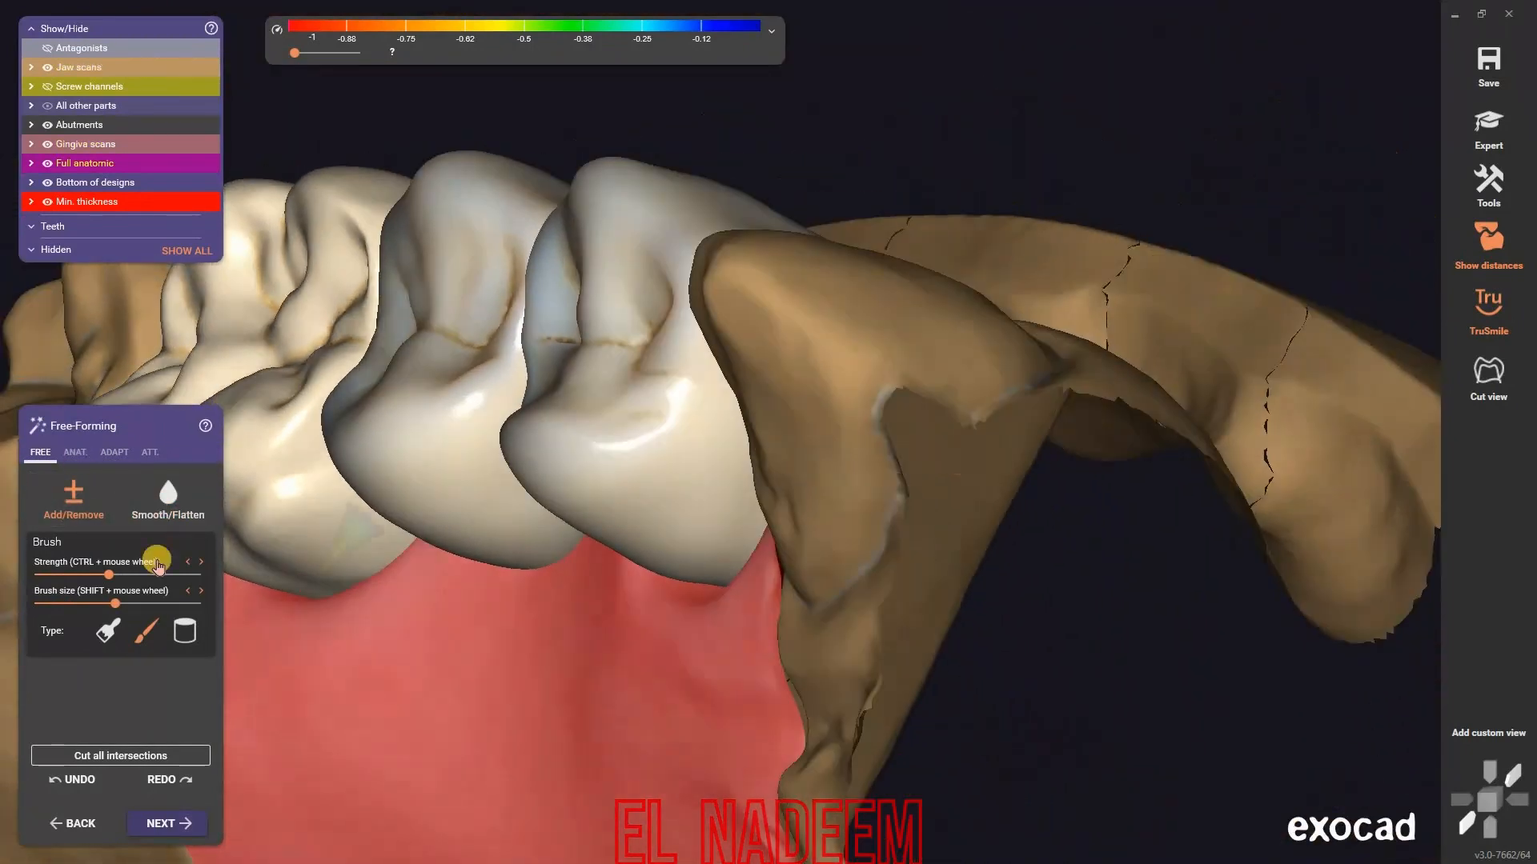
- Reshape the palatal ridges and cusps of teeth 15 and 14 with the anatomic Ridge and Cusps presets
click(75, 452)
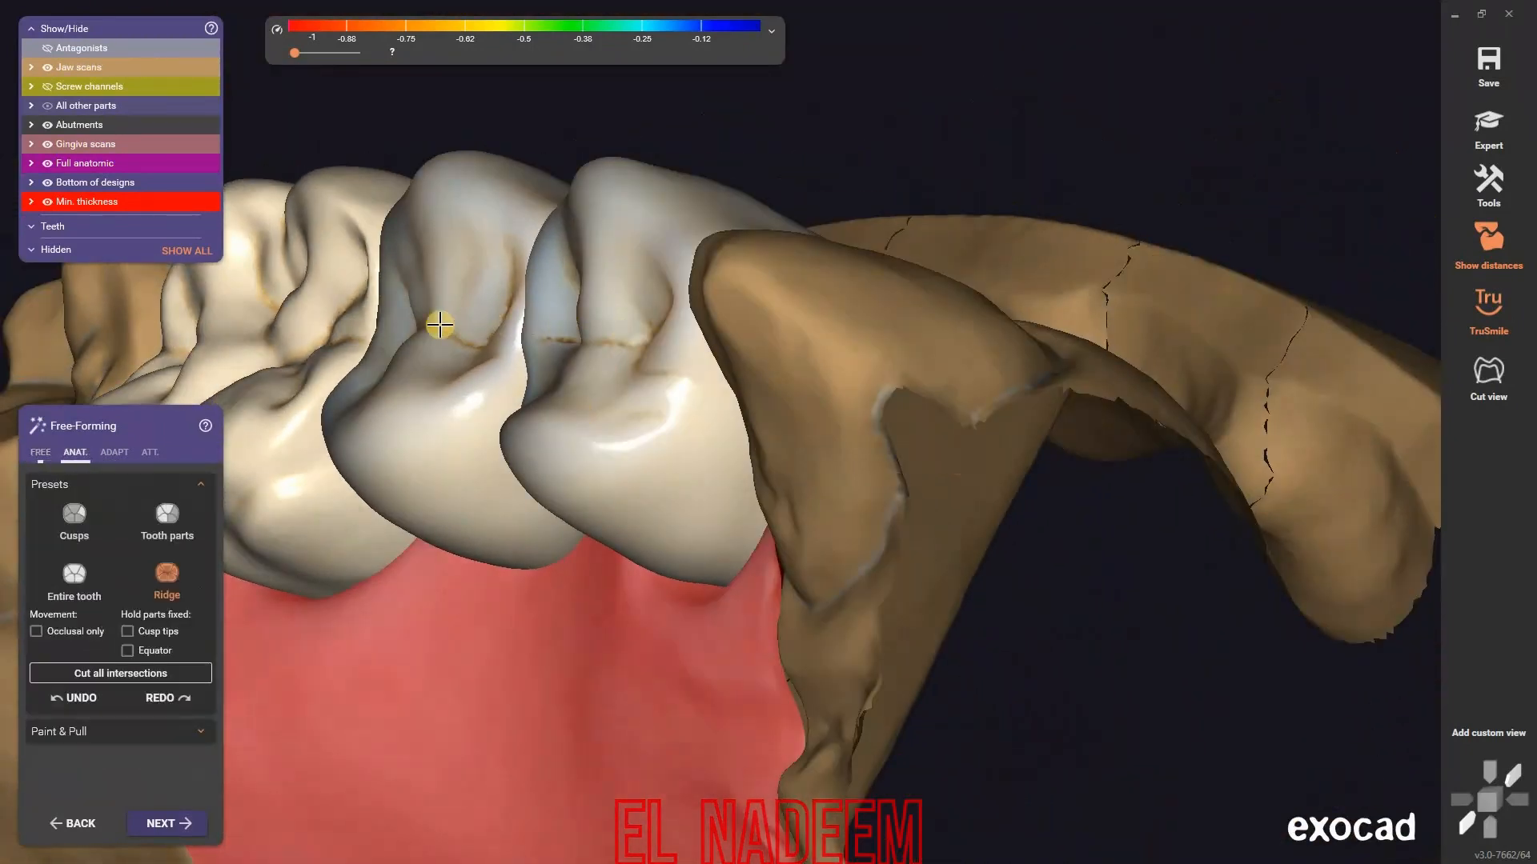
scroll(445, 324, up, 3)
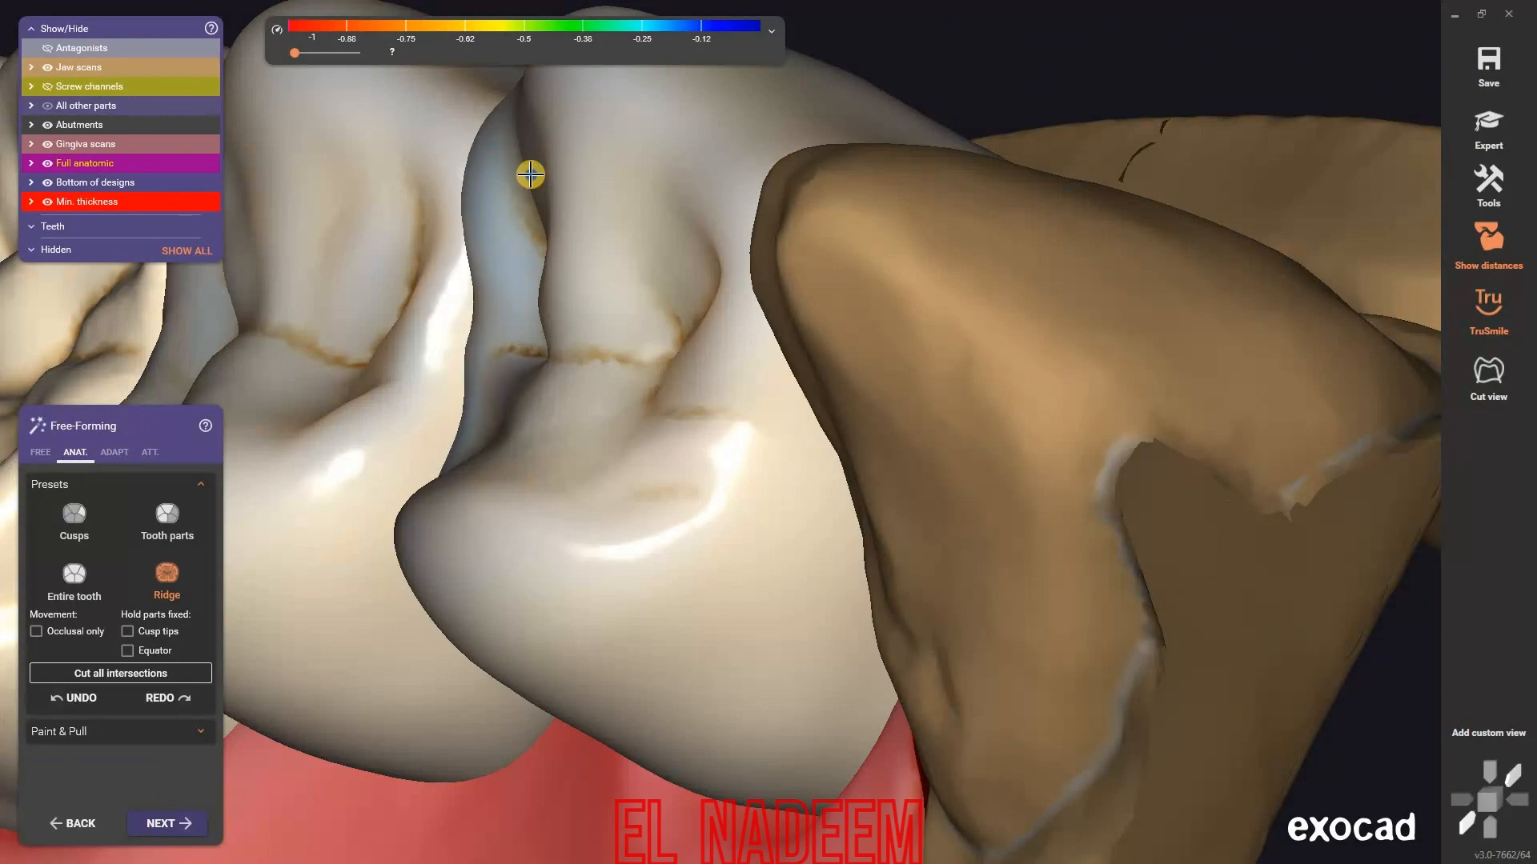
right_drag(933, 435, 1053, 319)
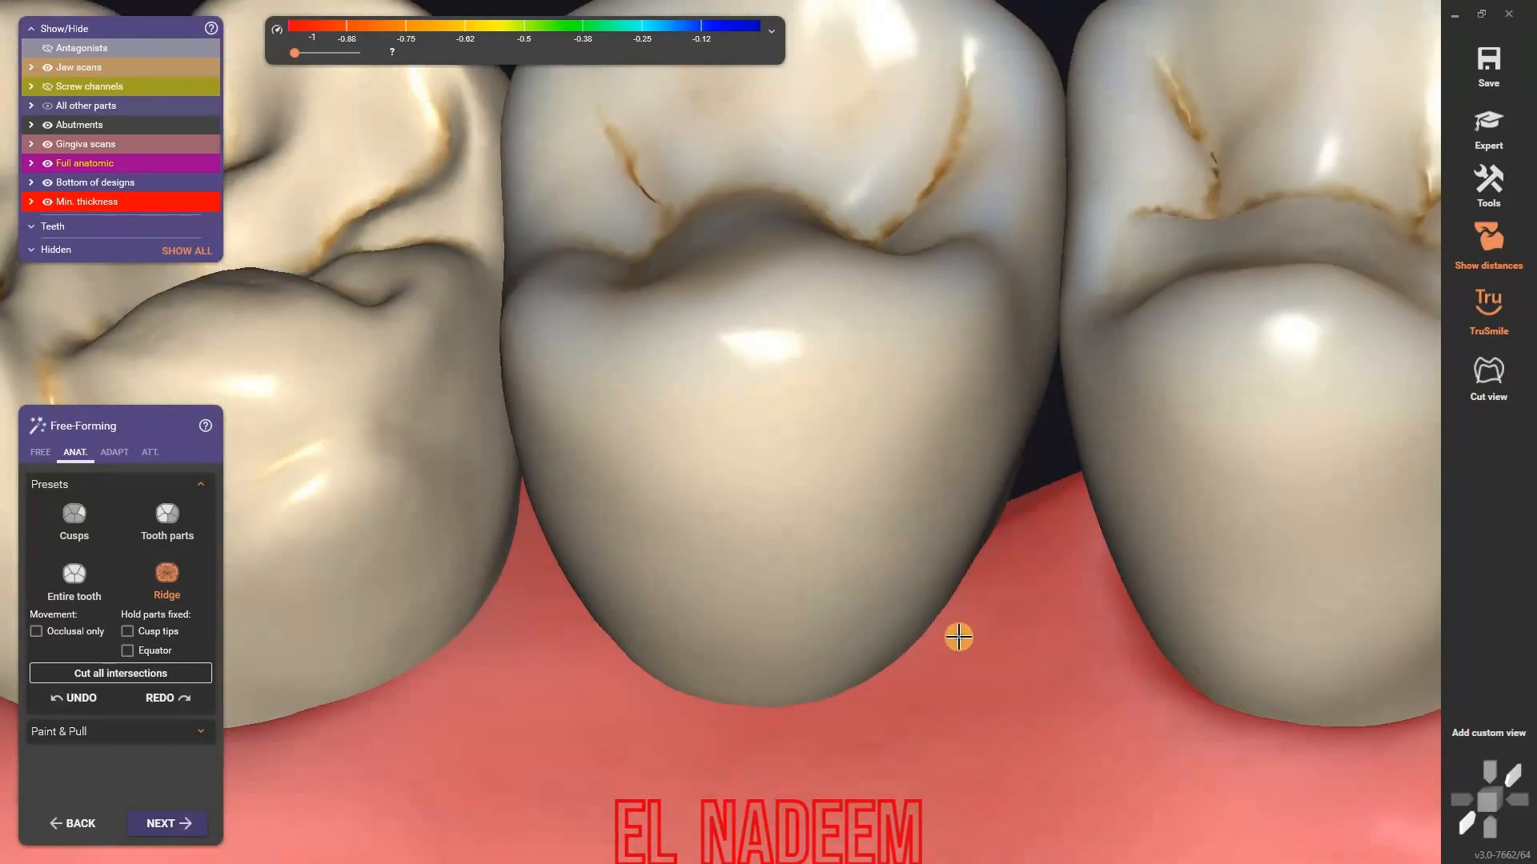
mouse_move(958, 636)
right_down()
mouse_move(768, 549)
mouse_move(745, 597)
mouse_move(933, 621)
right_up()
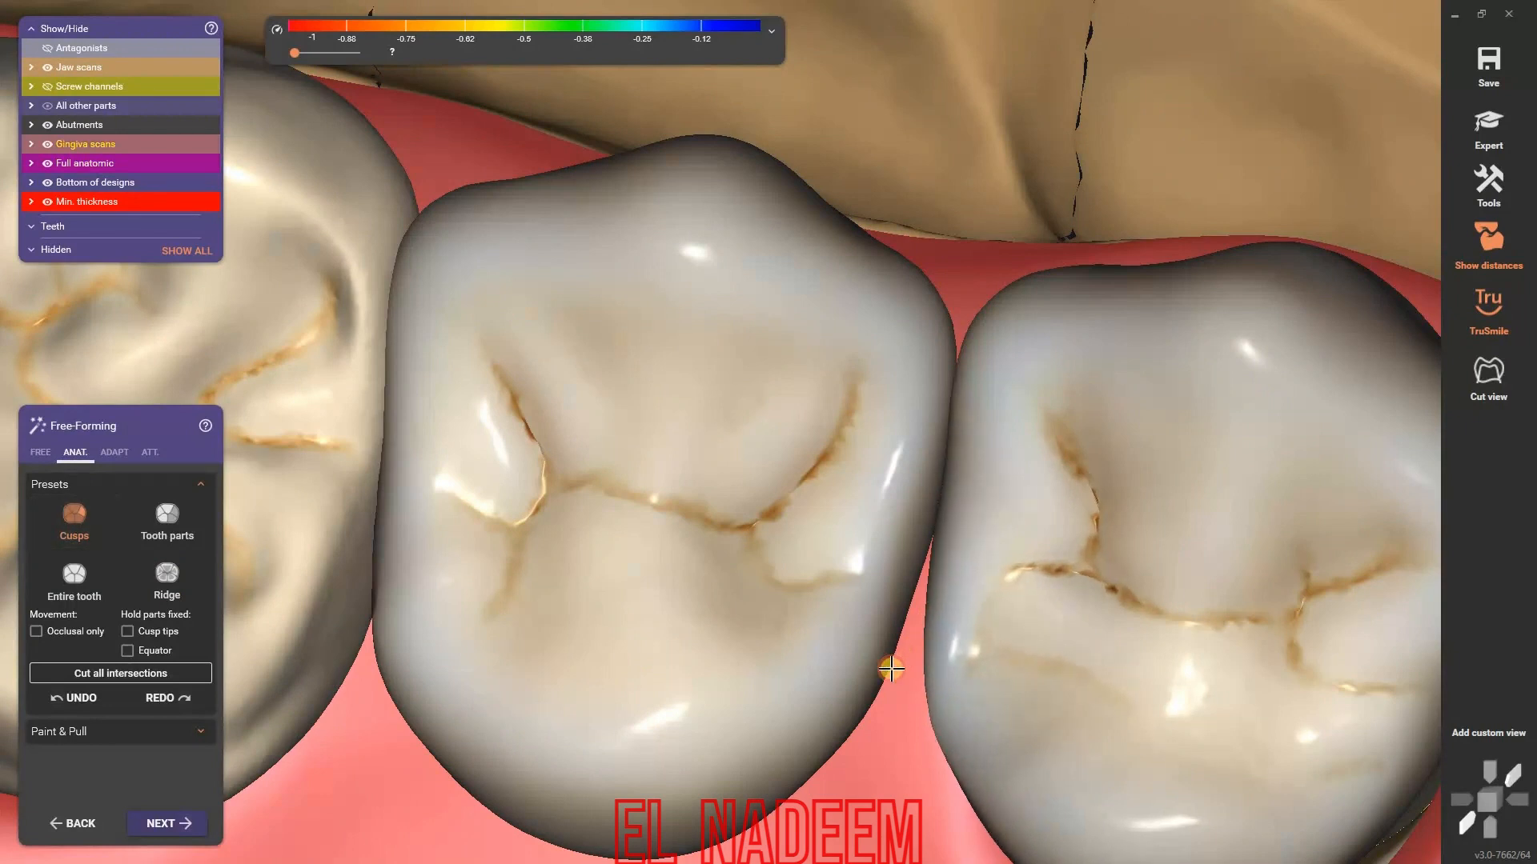
drag(924, 685, 931, 701)
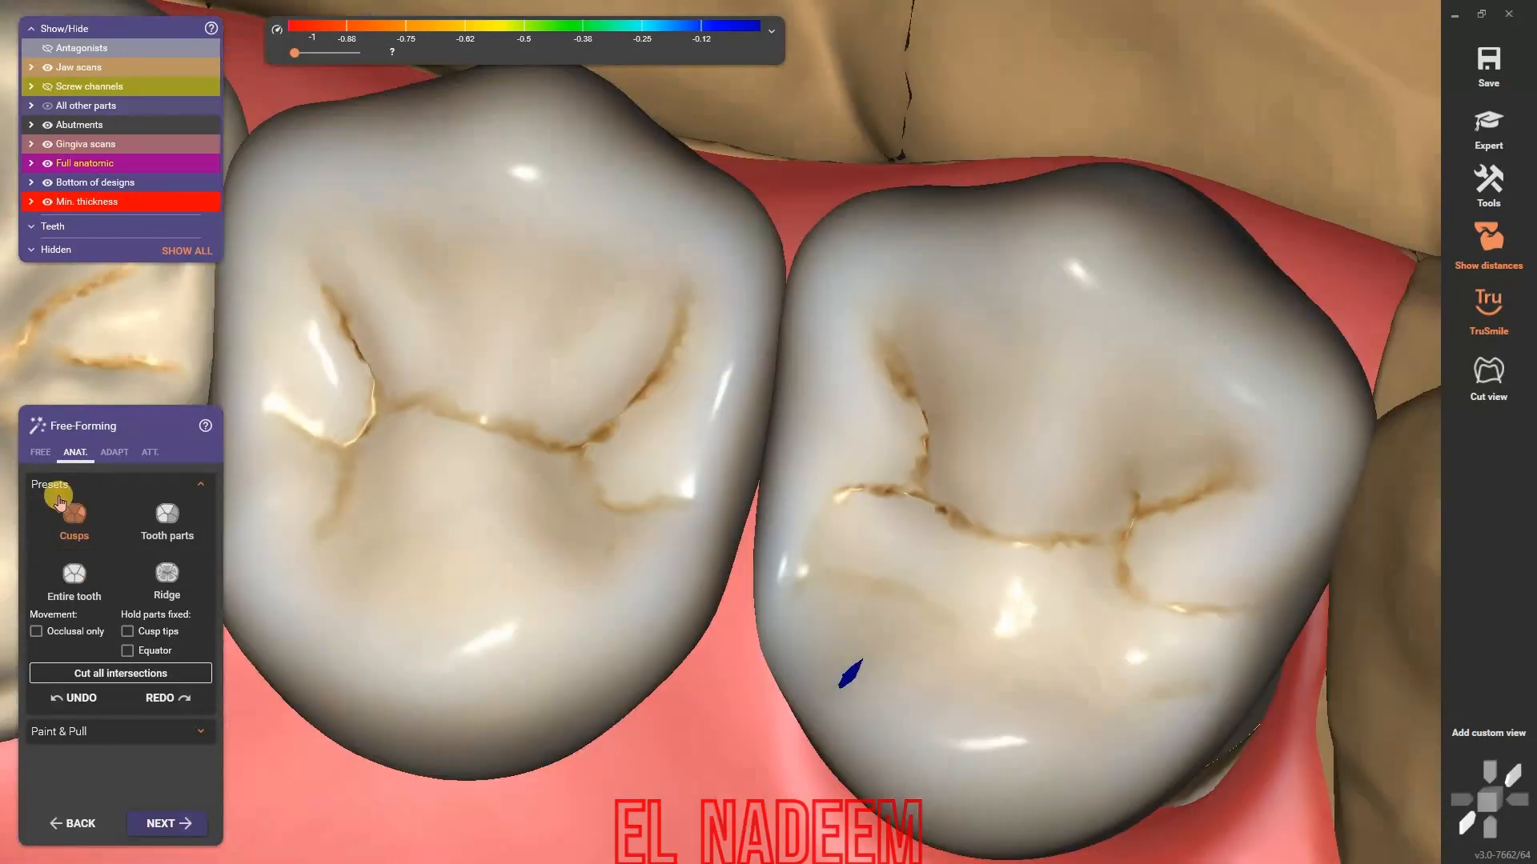
- Carve supplementary grooves on the palatal cusp slope of tooth 14, starting at the central groove, with the Add/Remove brush
click(41, 453)
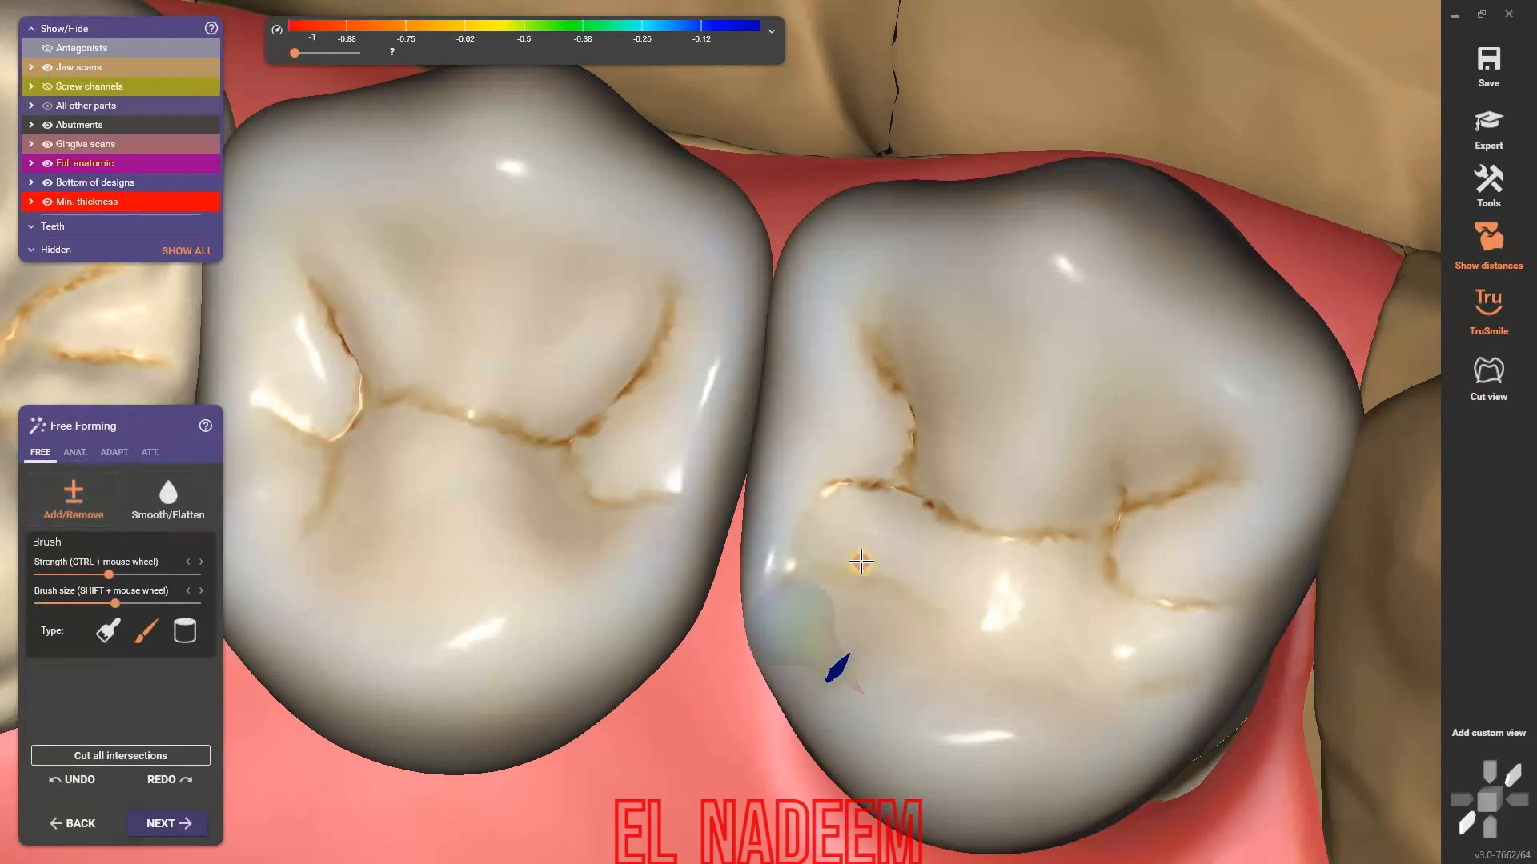
scroll(850, 536, down, 4)
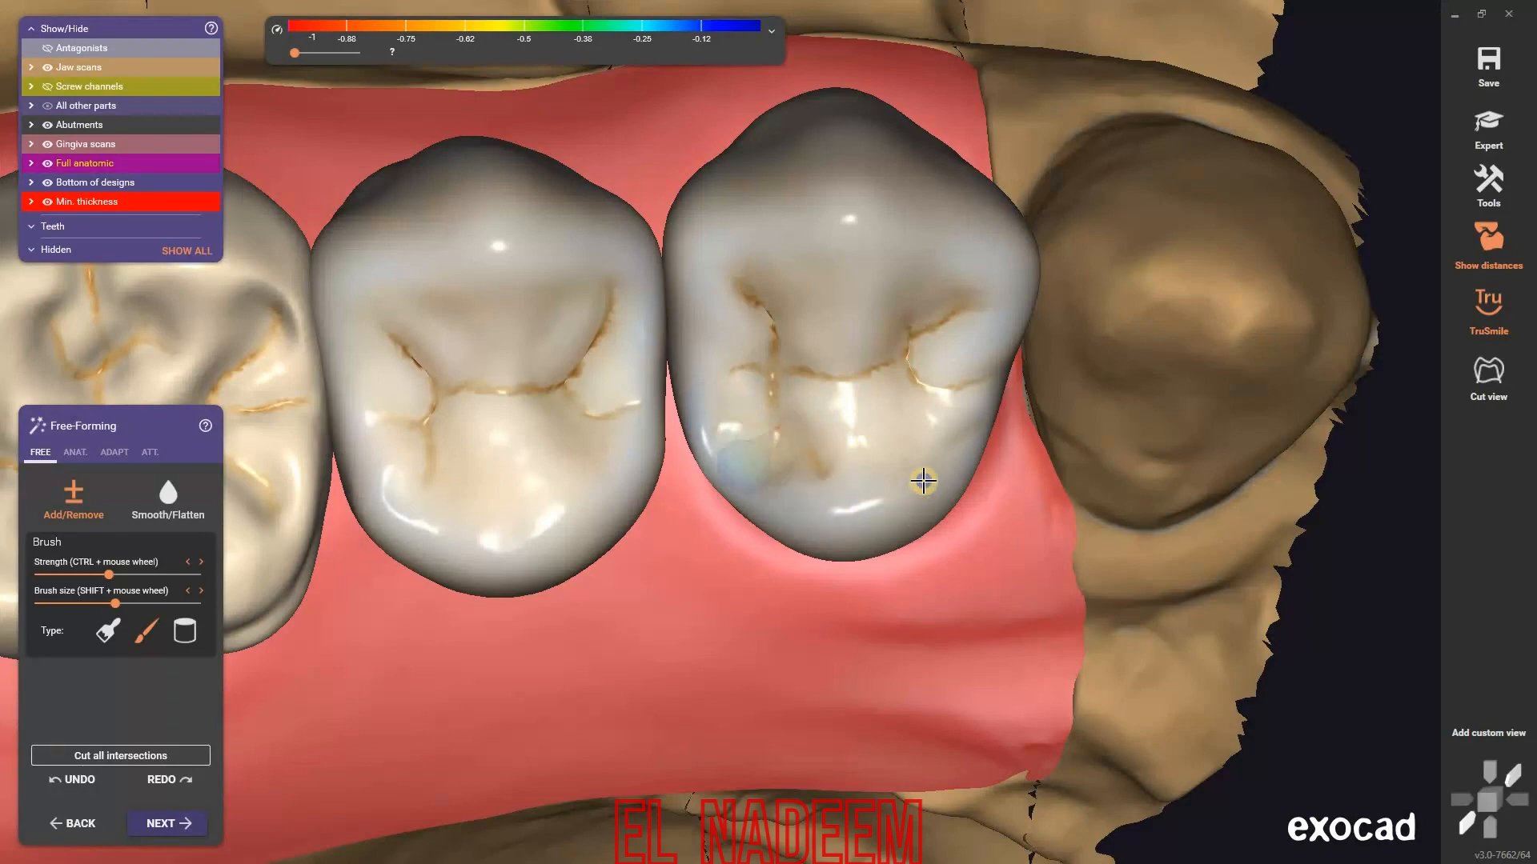
right_drag(924, 481, 926, 478)
scroll(818, 192, down, 3)
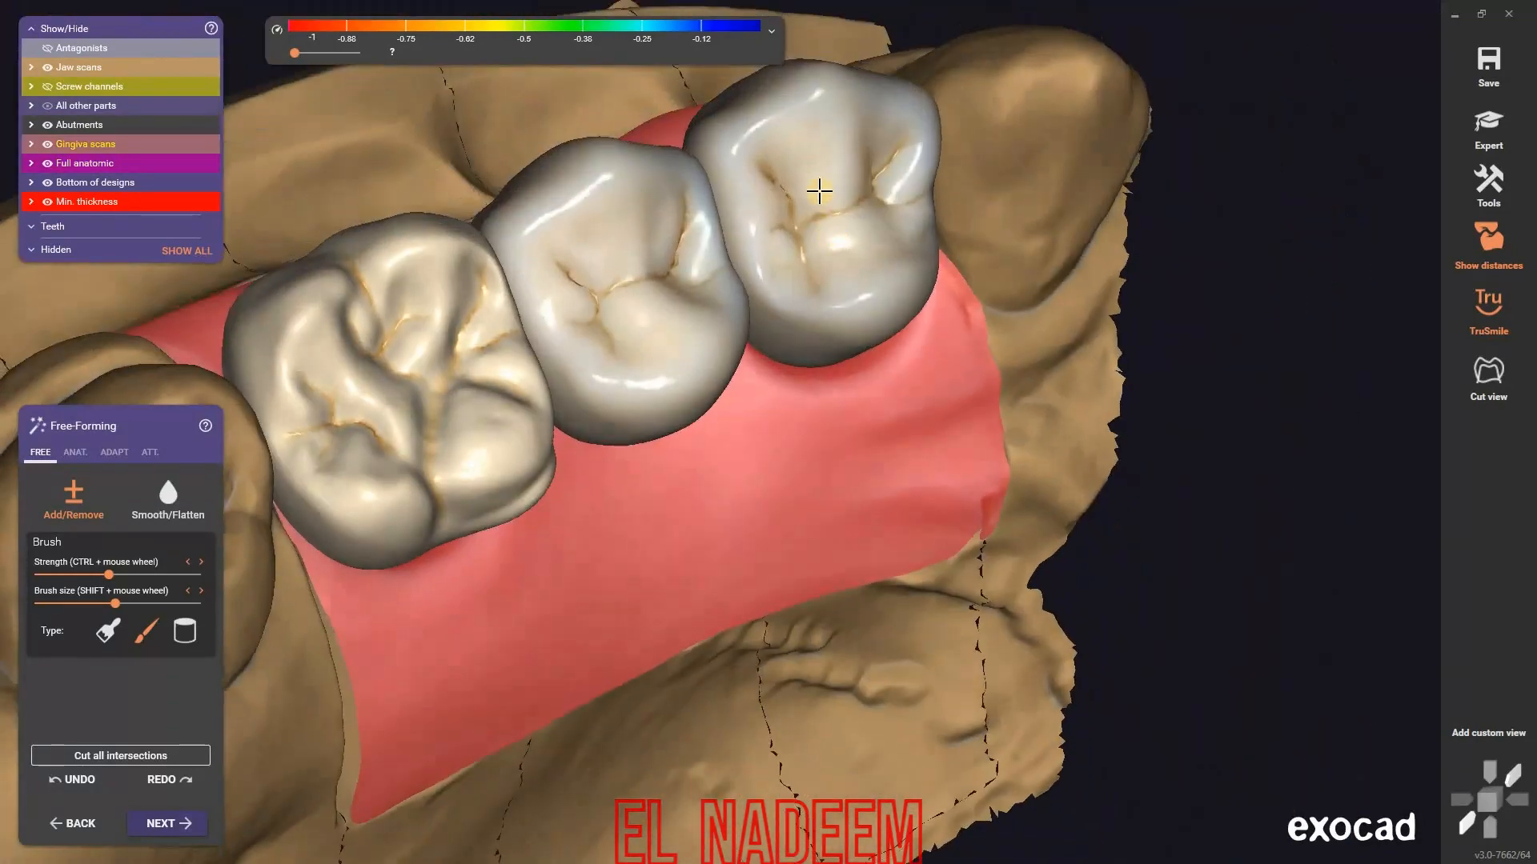
- Enlarge the Add/Remove brush and show the antagonists to view the bridge in occlusion from the front
right_drag(819, 191, 856, 295)
shift+scroll(856, 296, up, 3)
mouse_move(860, 387)
right_down()
mouse_move(844, 384)
mouse_move(860, 386)
right_up()
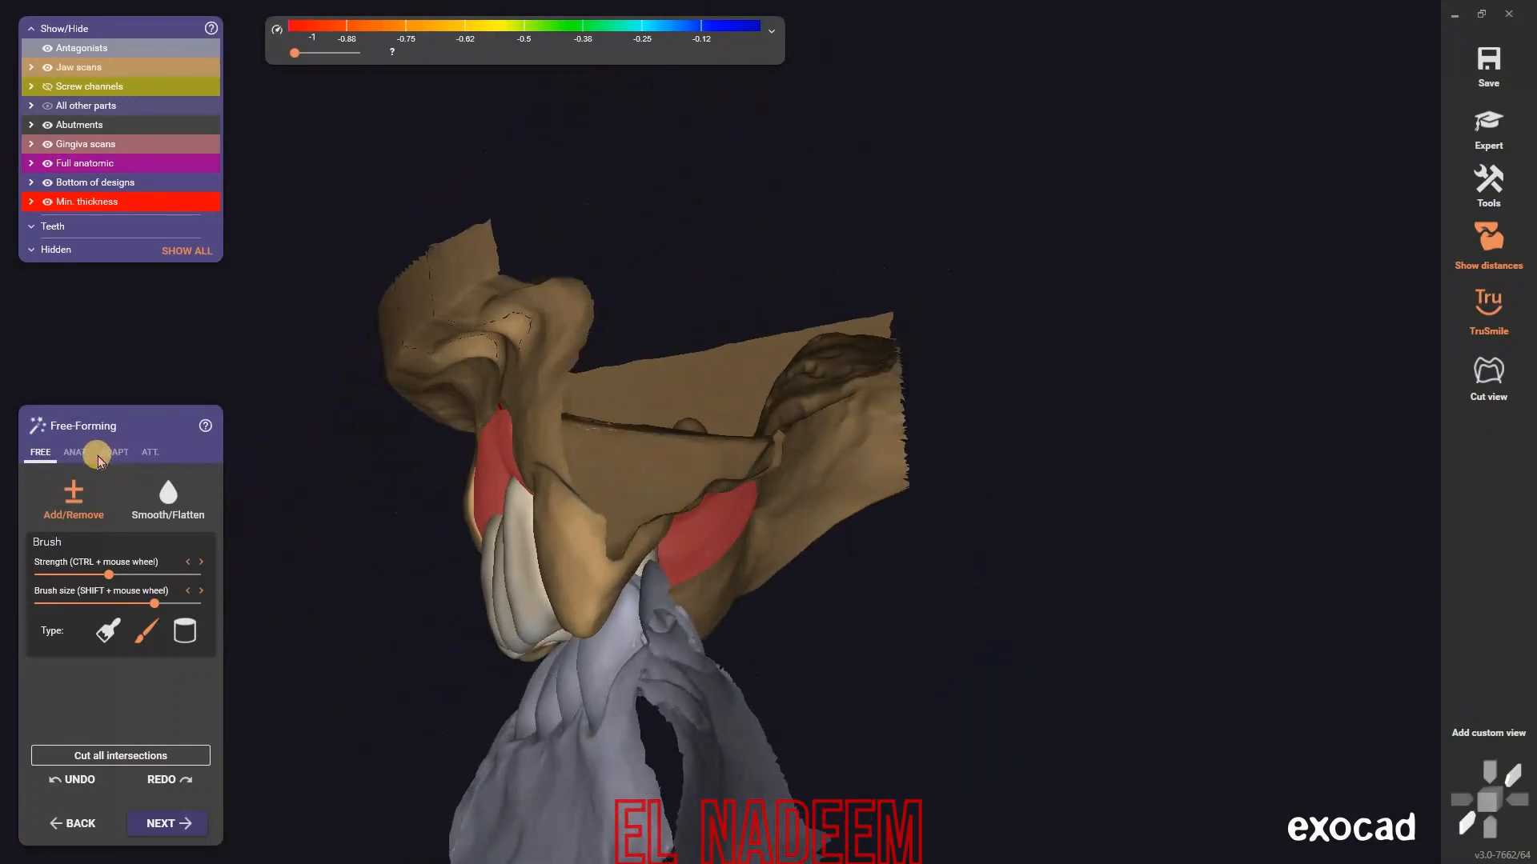
- Adjust the buccal contours and cusps of the bridge teeth against the antagonists with the Tooth parts and Cusps presets
click(115, 452)
click(76, 452)
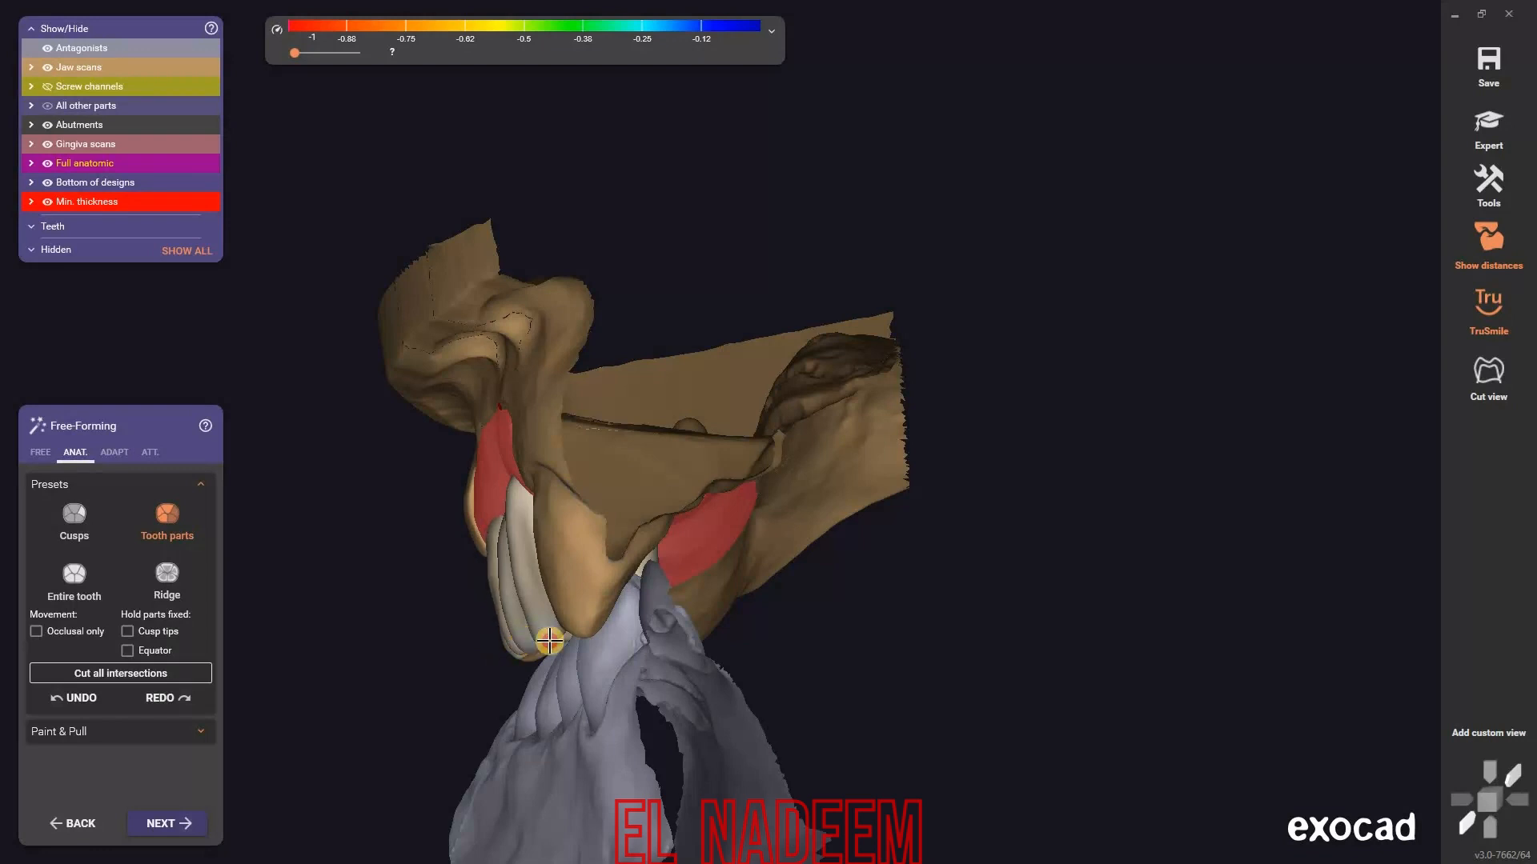
right_drag(928, 726, 810, 665)
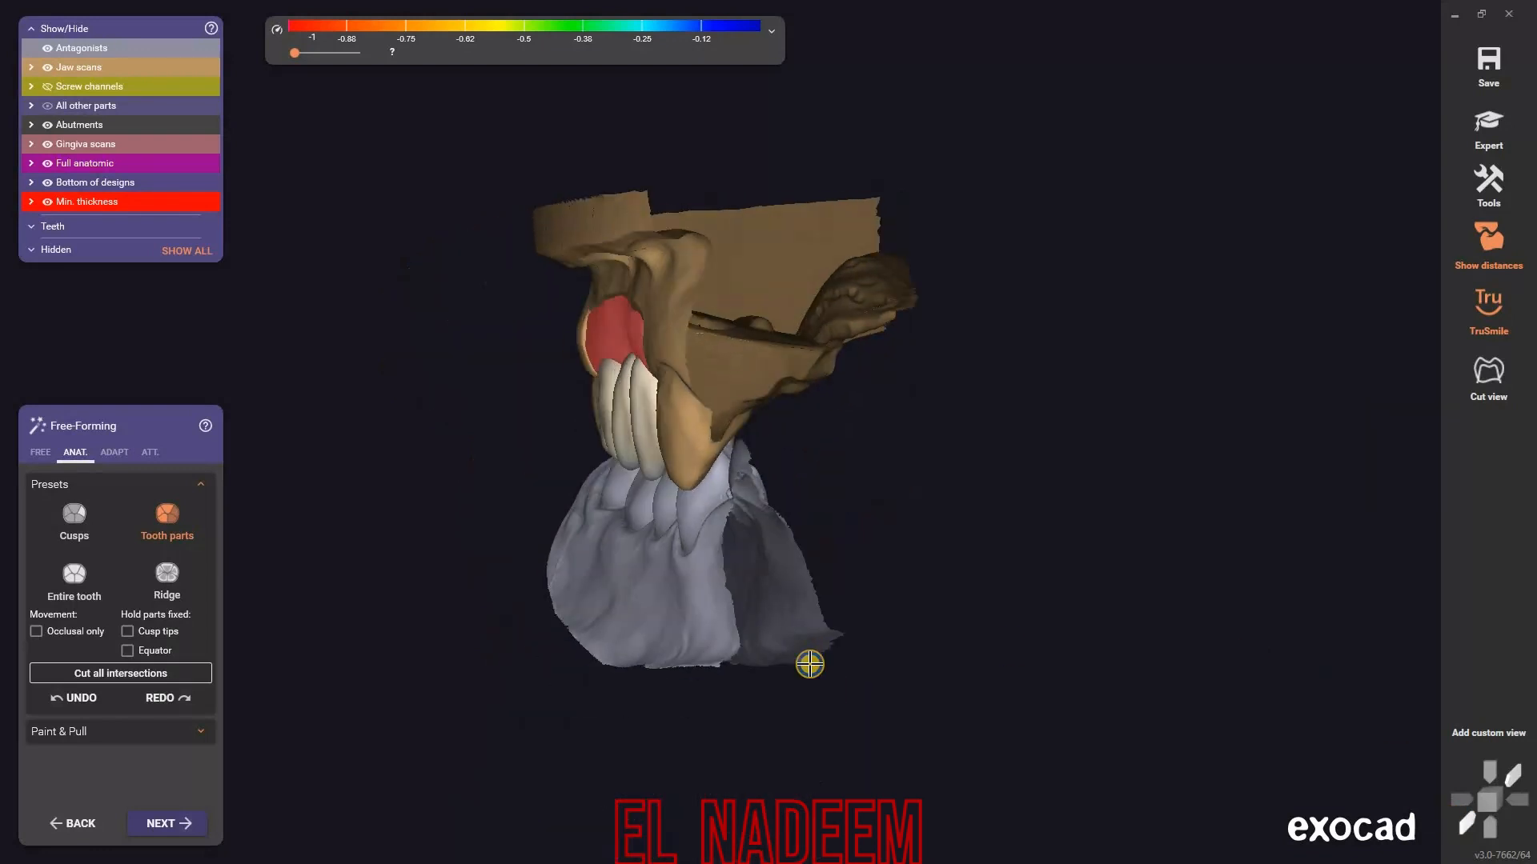
scroll(623, 417, up, 3)
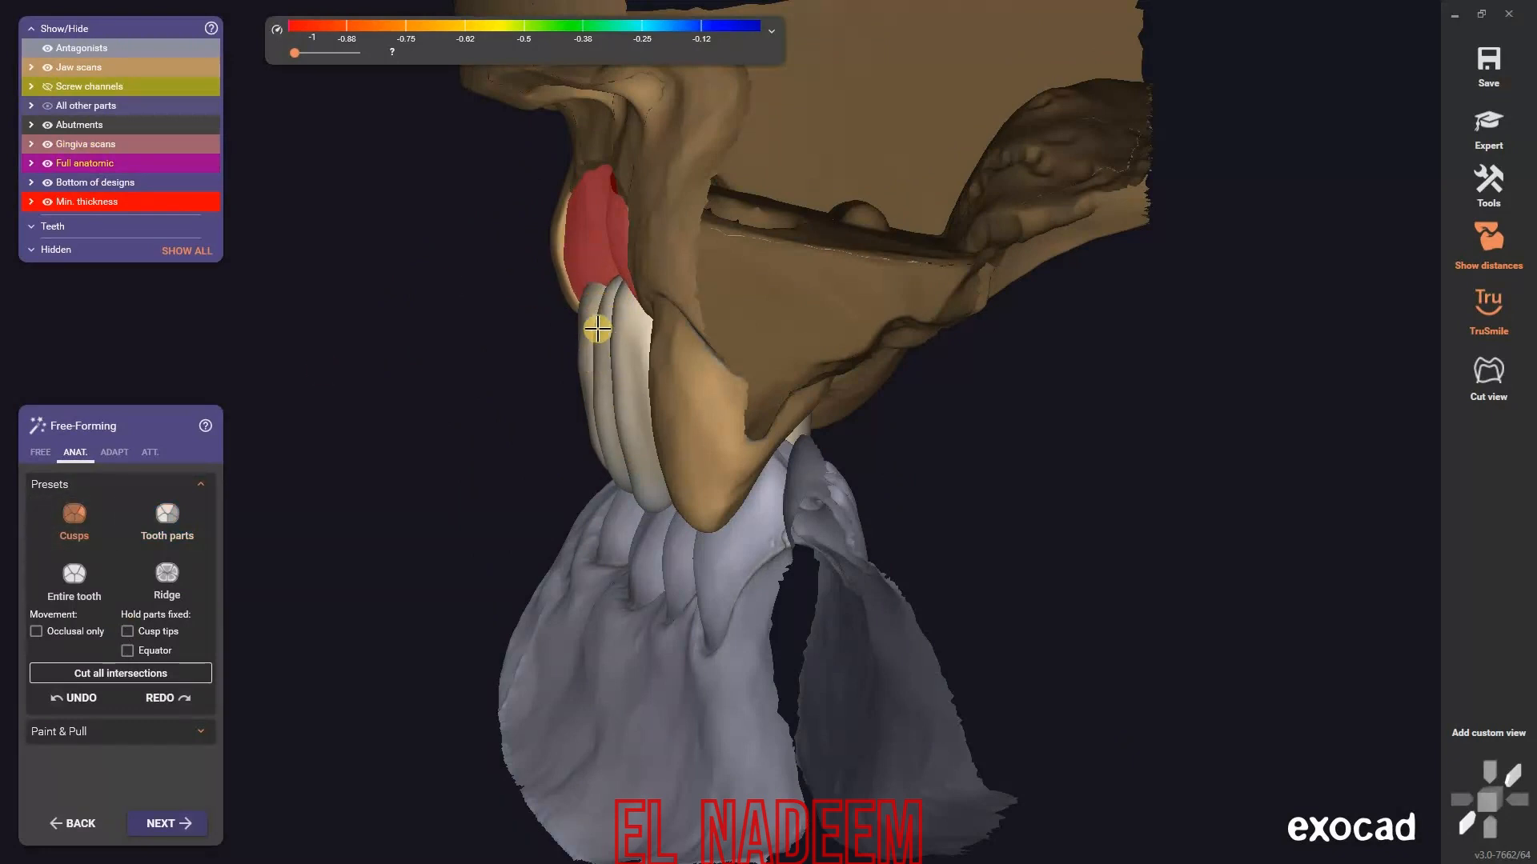
right_drag(612, 403, 612, 403)
click(1467, 836)
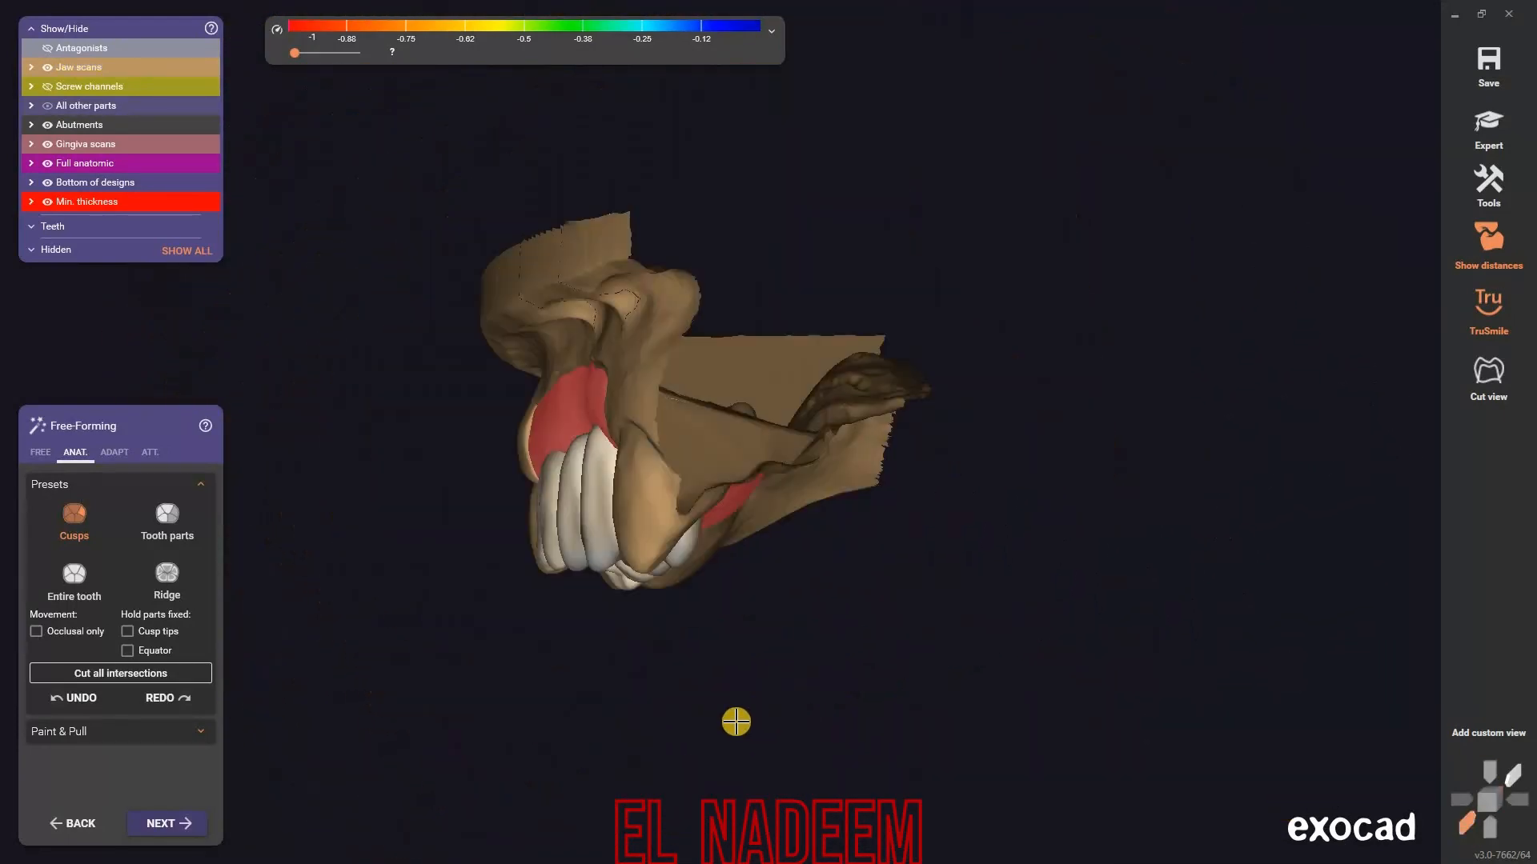
right_drag(687, 695, 687, 695)
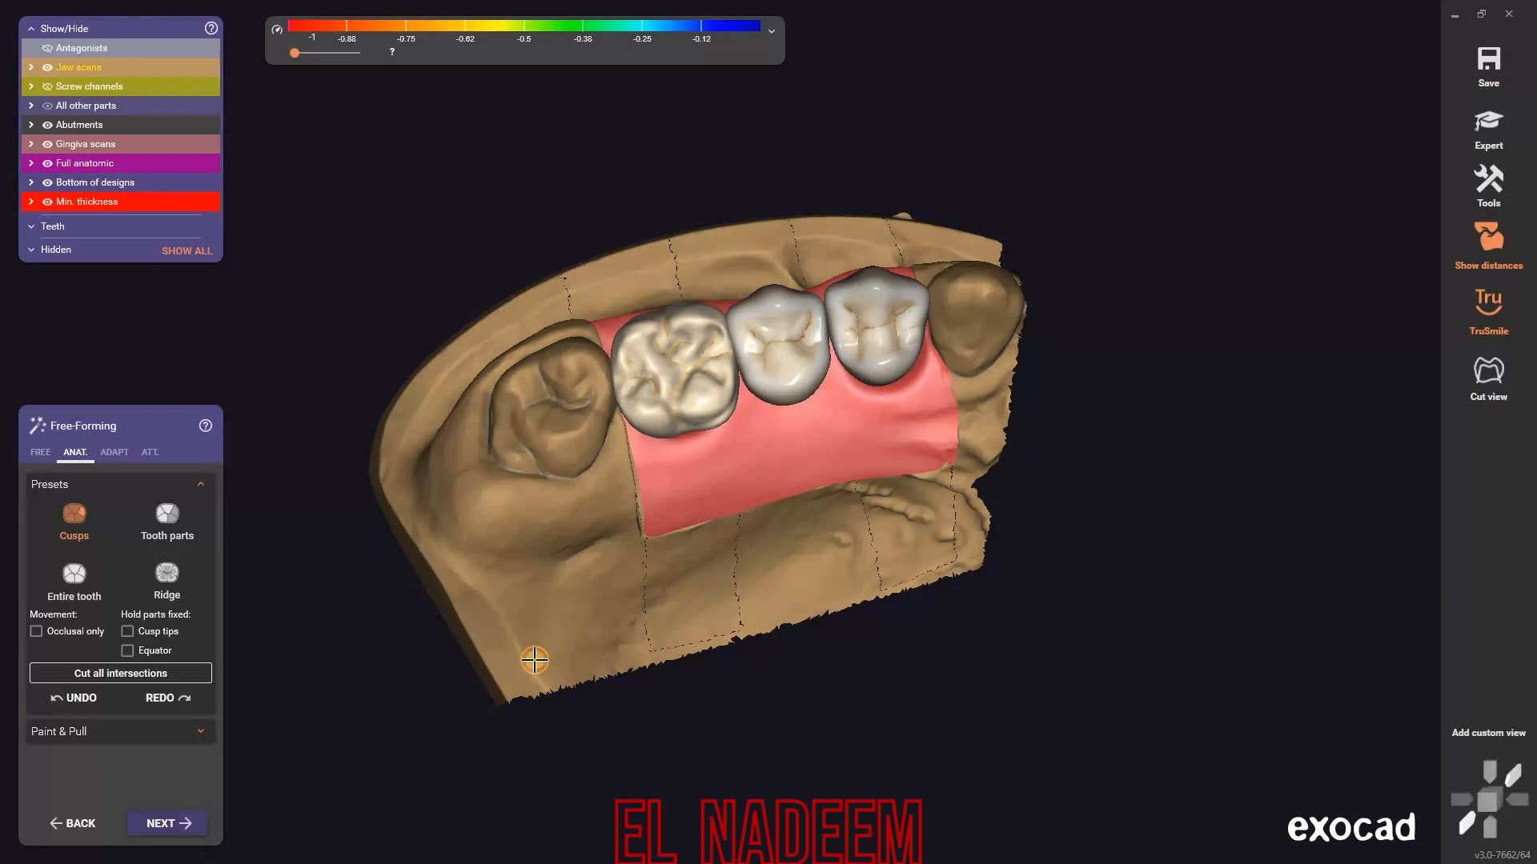
middle_drag(435, 713, 372, 730)
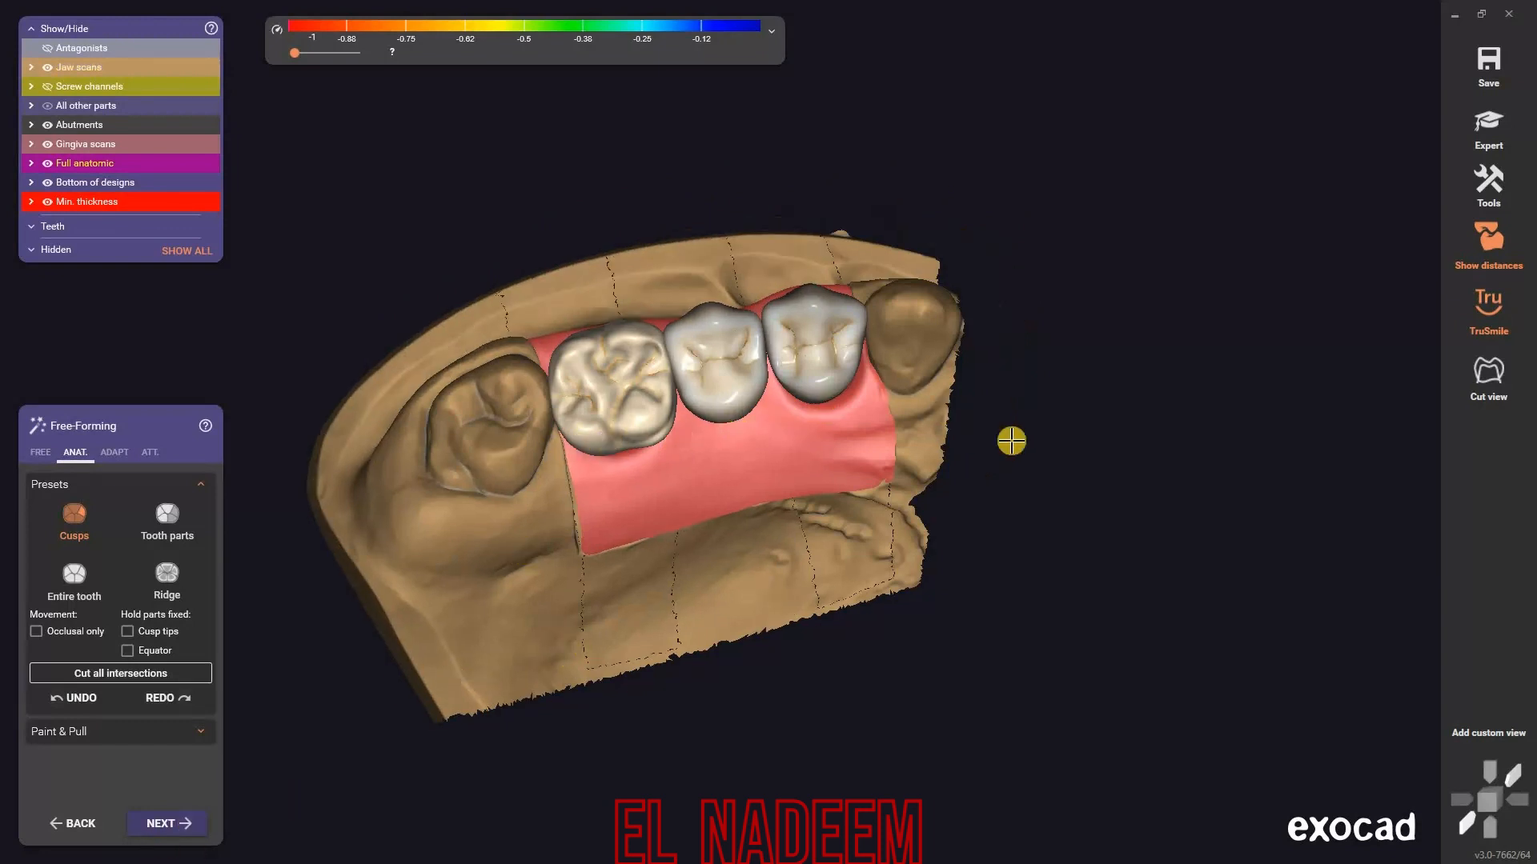
- Leave free-forming for the approximal adaptation and cut the bridge's intersections with the adjacent teeth at a 0 mm distance
click(177, 824)
click(179, 823)
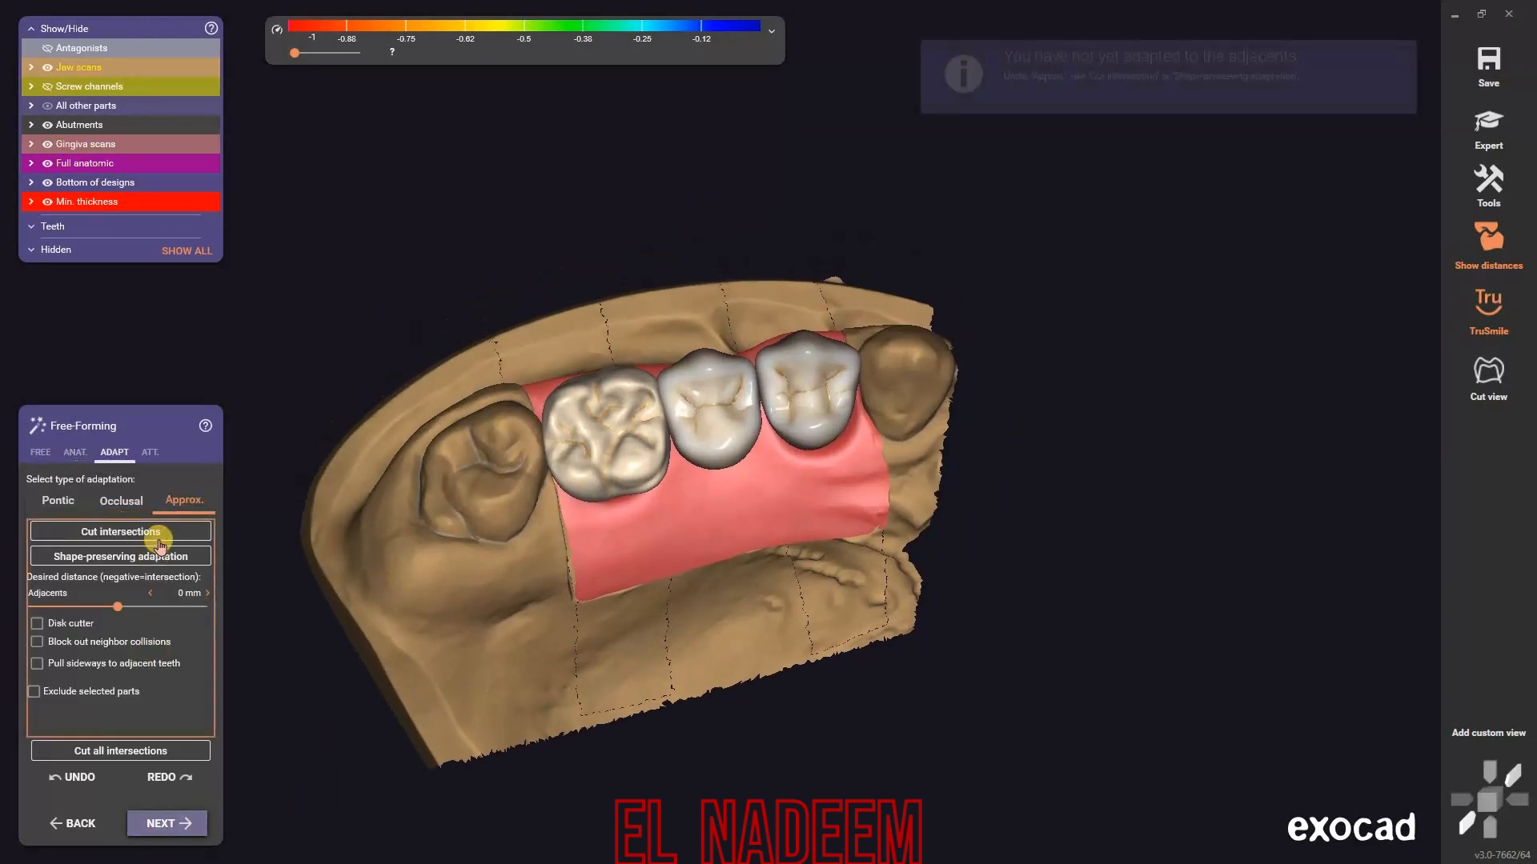
click(158, 536)
right_drag(765, 540, 763, 539)
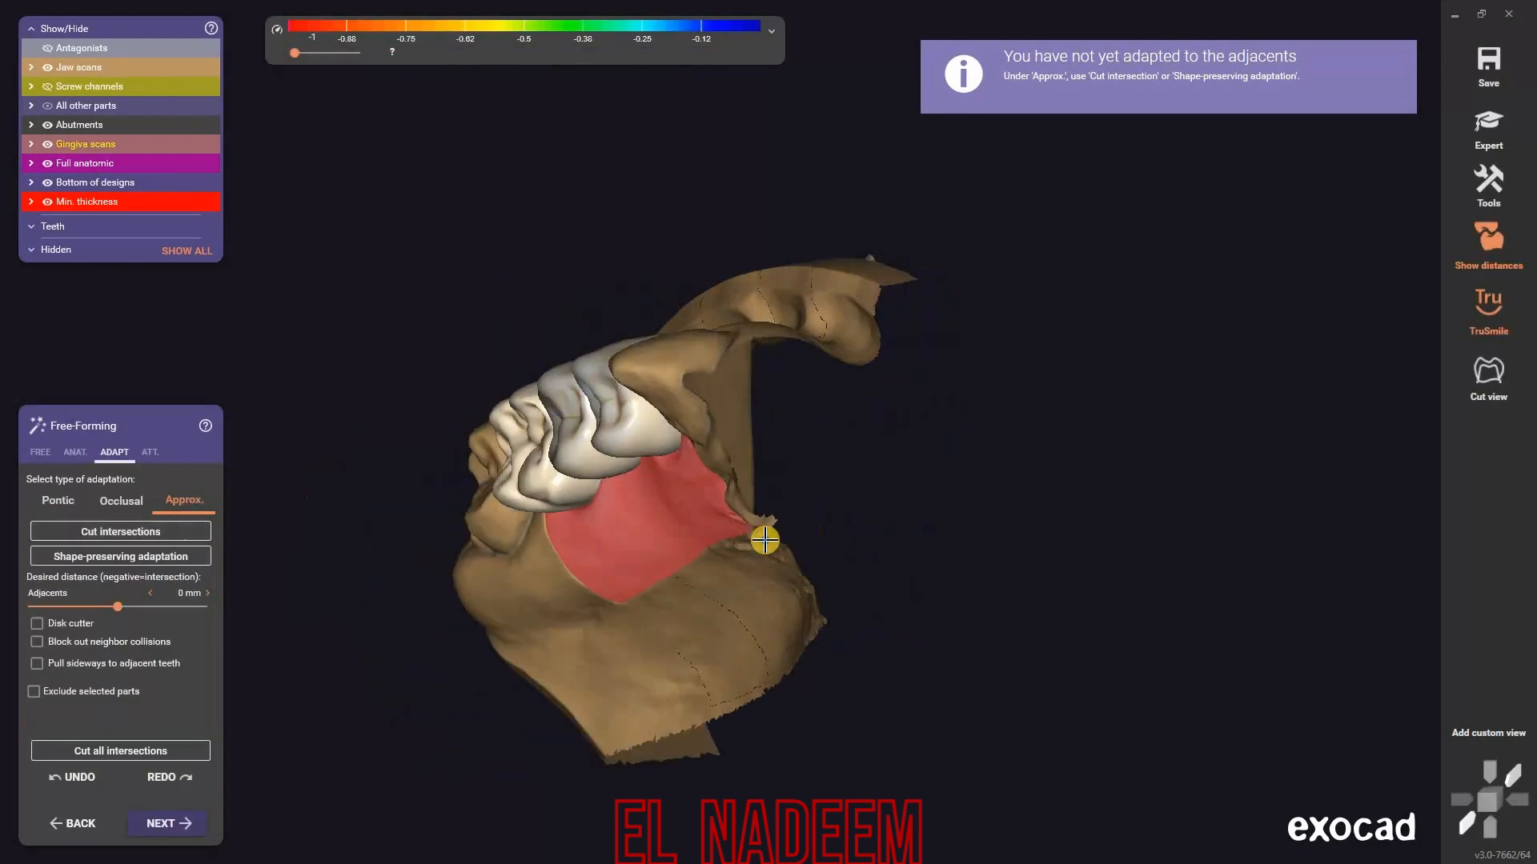
- Return to free-forming with the jaw scans hidden and reduce the Smooth/Flatten brush to a small size
click(48, 68)
click(32, 445)
click(1493, 313)
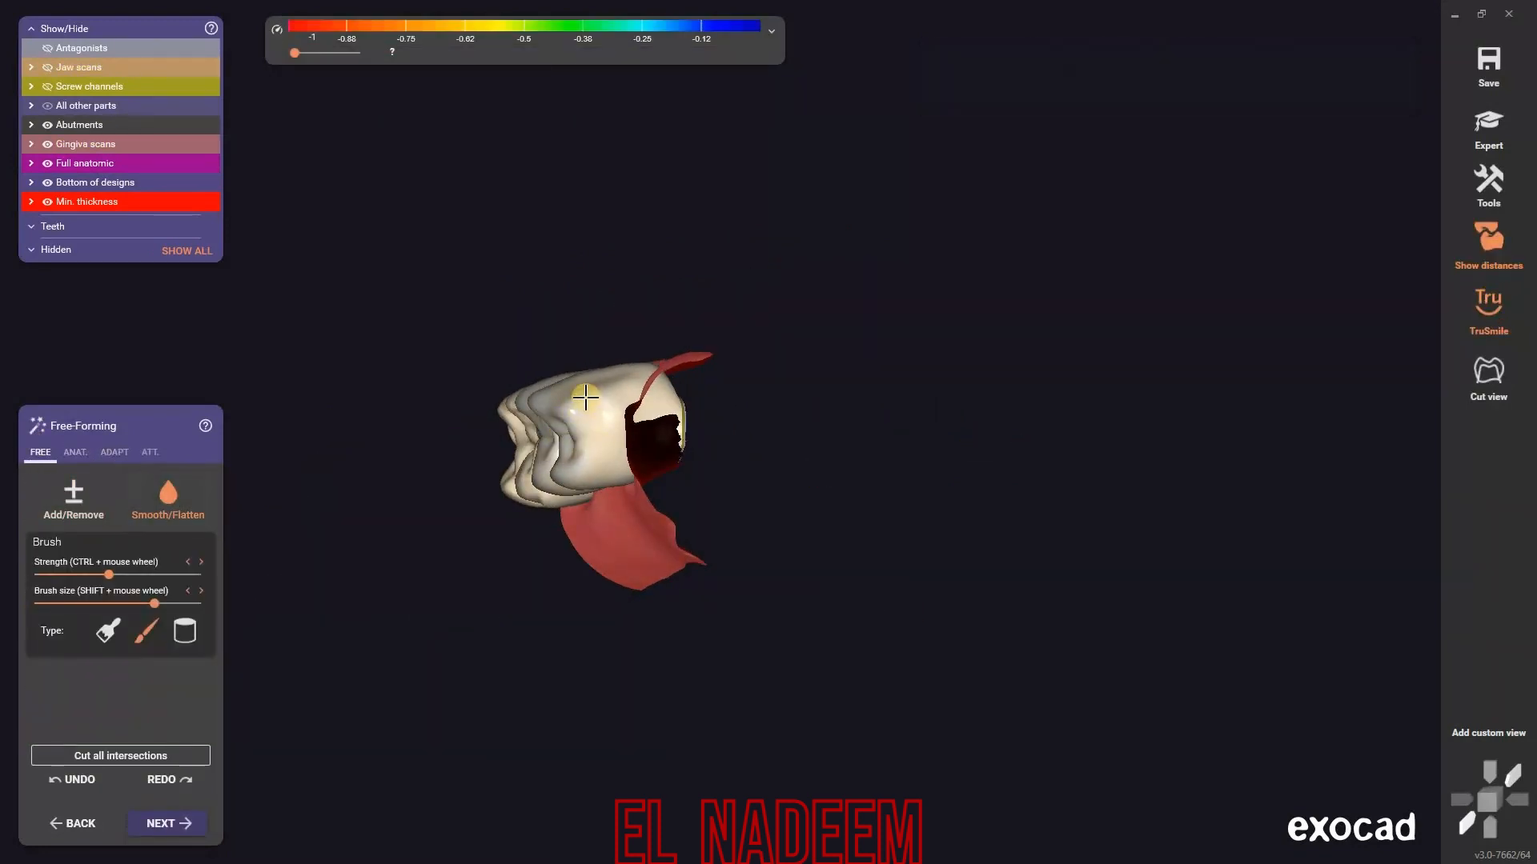
scroll(589, 397, up, 5)
click(105, 619)
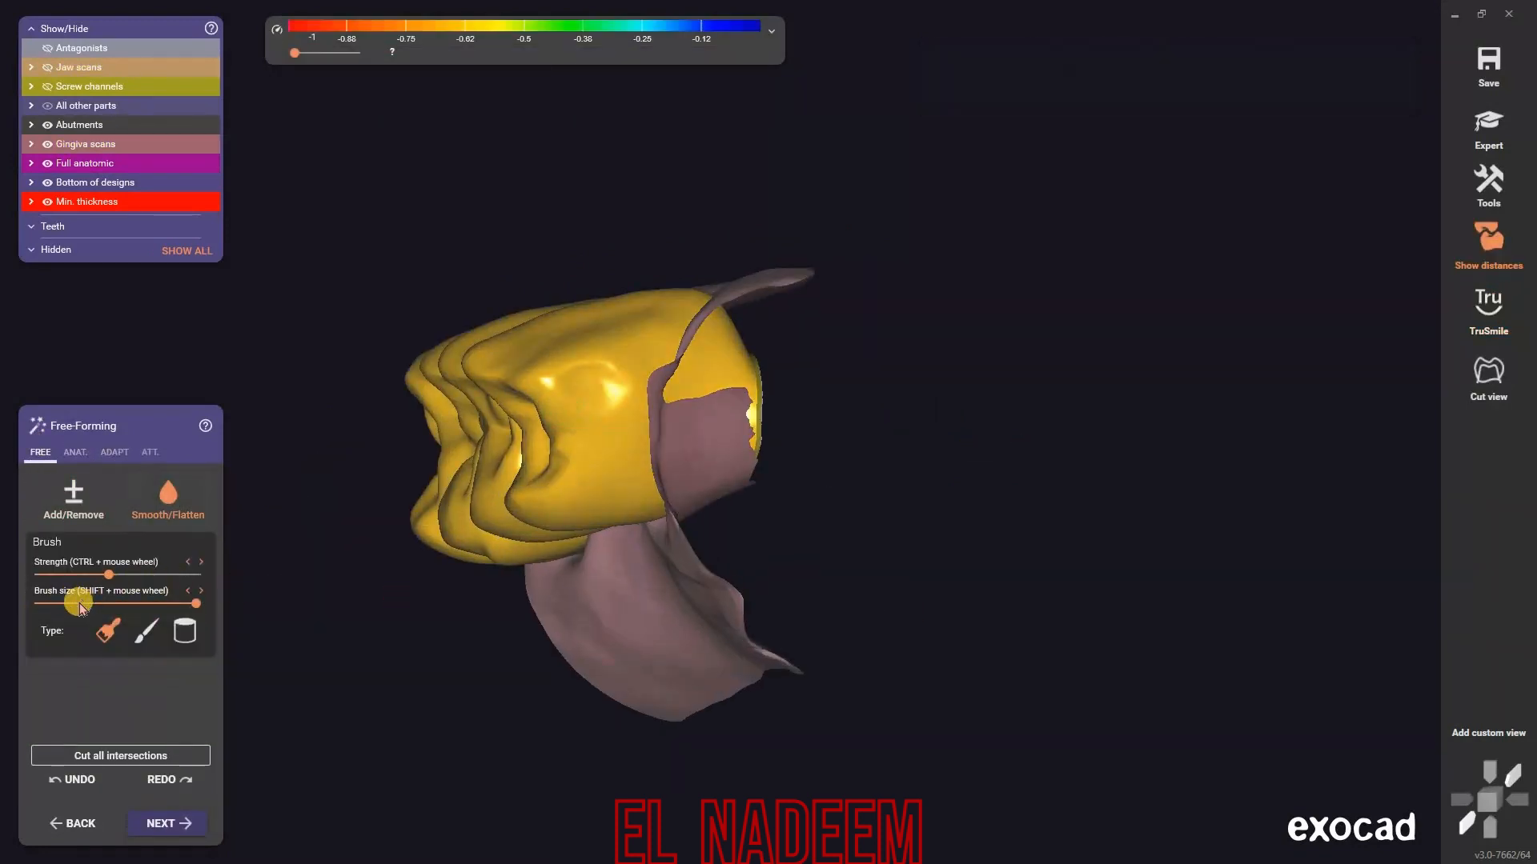
drag(80, 605, 47, 603)
- Smooth the proximal surfaces of the bridge teeth with the Smooth/Flatten brush, toggling the jaw scans to compare with the adjacent teeth
scroll(617, 349, up, 4)
right_drag(664, 370, 902, 362)
right_drag(934, 451, 916, 501)
scroll(915, 501, down, 2)
click(47, 67)
scroll(565, 645, down, 2)
right_drag(775, 632, 816, 641)
click(47, 67)
scroll(625, 635, up, 3)
right_drag(625, 636, 498, 457)
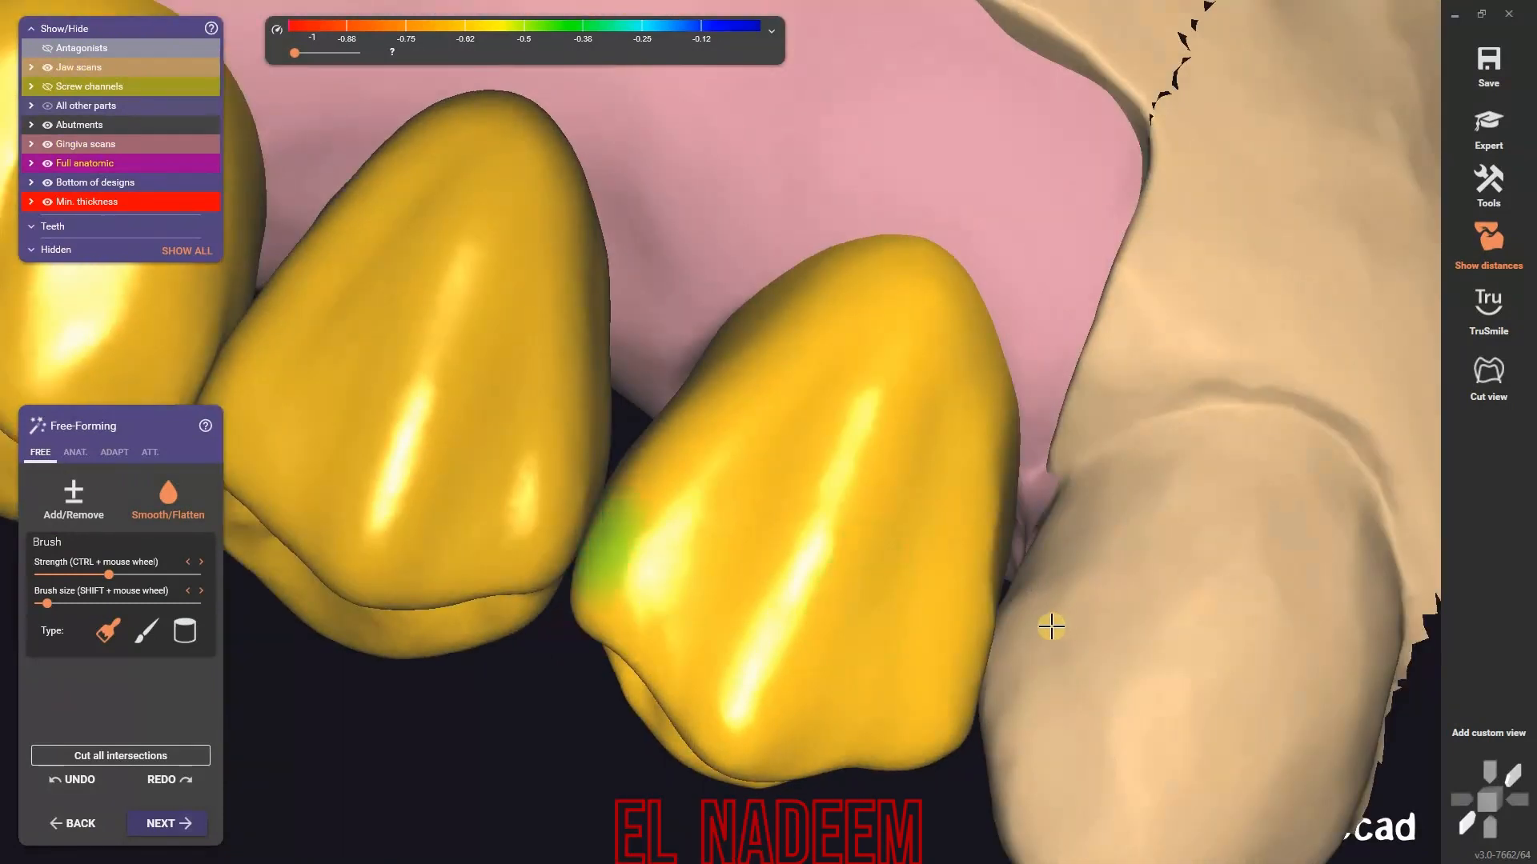
scroll(1045, 627, up, 2)
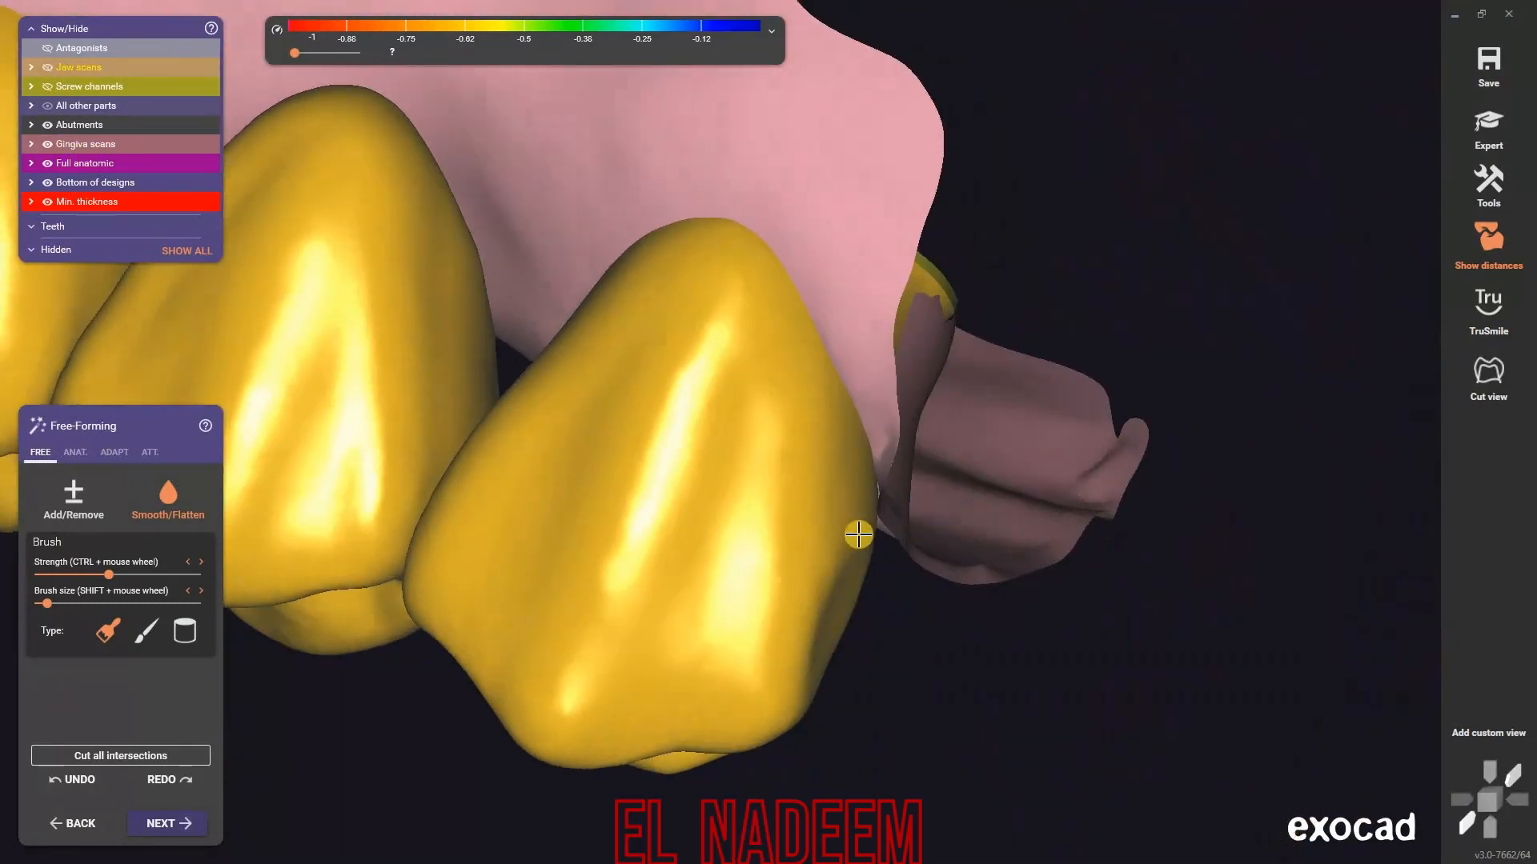
right_drag(857, 531, 855, 498)
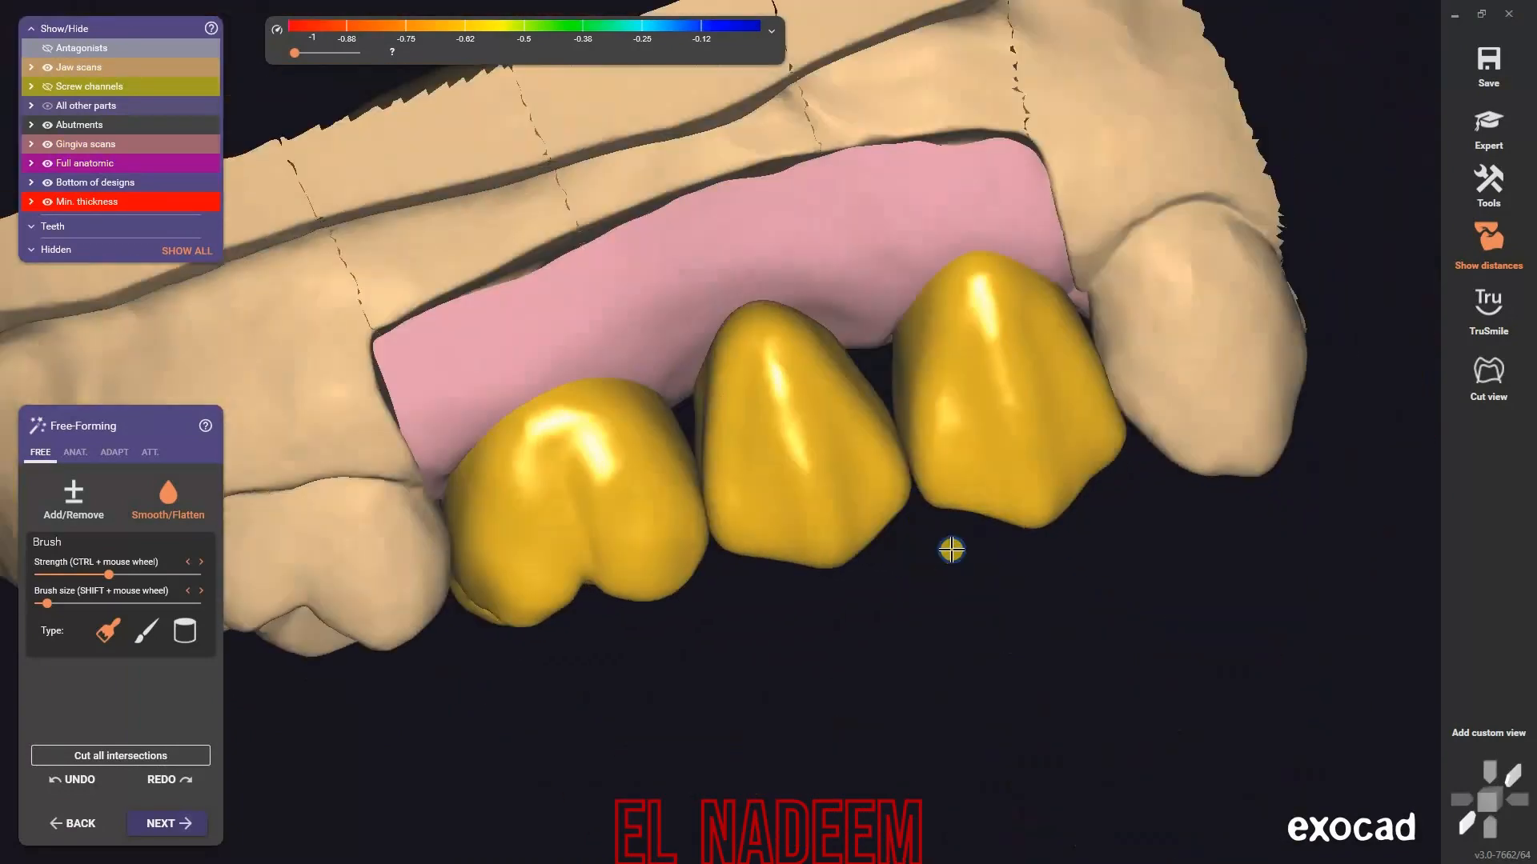
scroll(951, 549, up, 3)
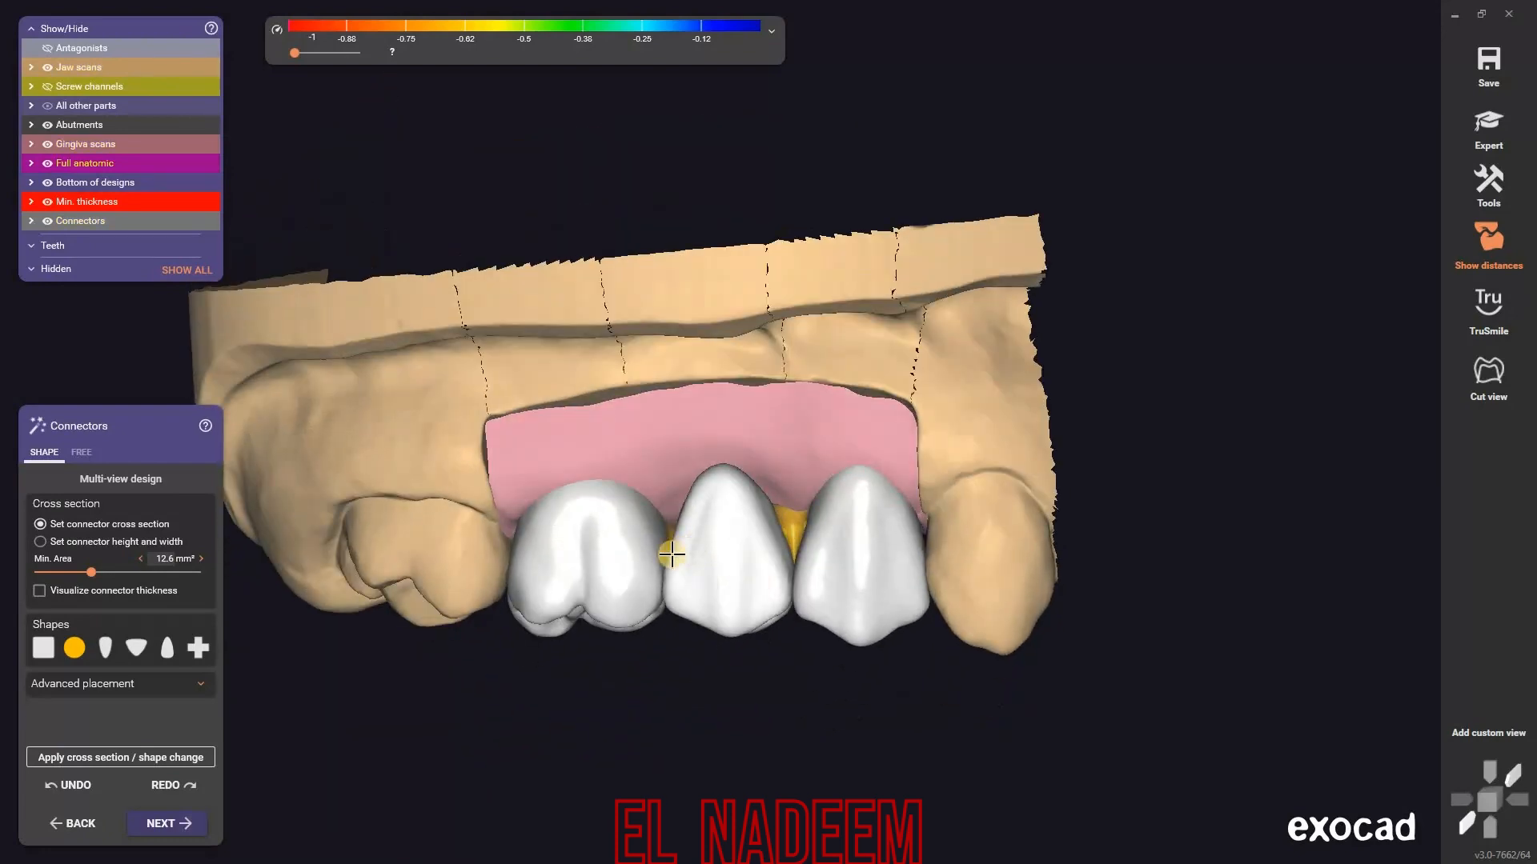
- Shift the connector between teeth 14 and 15 towards the buccal side
right_drag(672, 554, 691, 523)
scroll(689, 524, up, 5)
right_drag(689, 443, 708, 244)
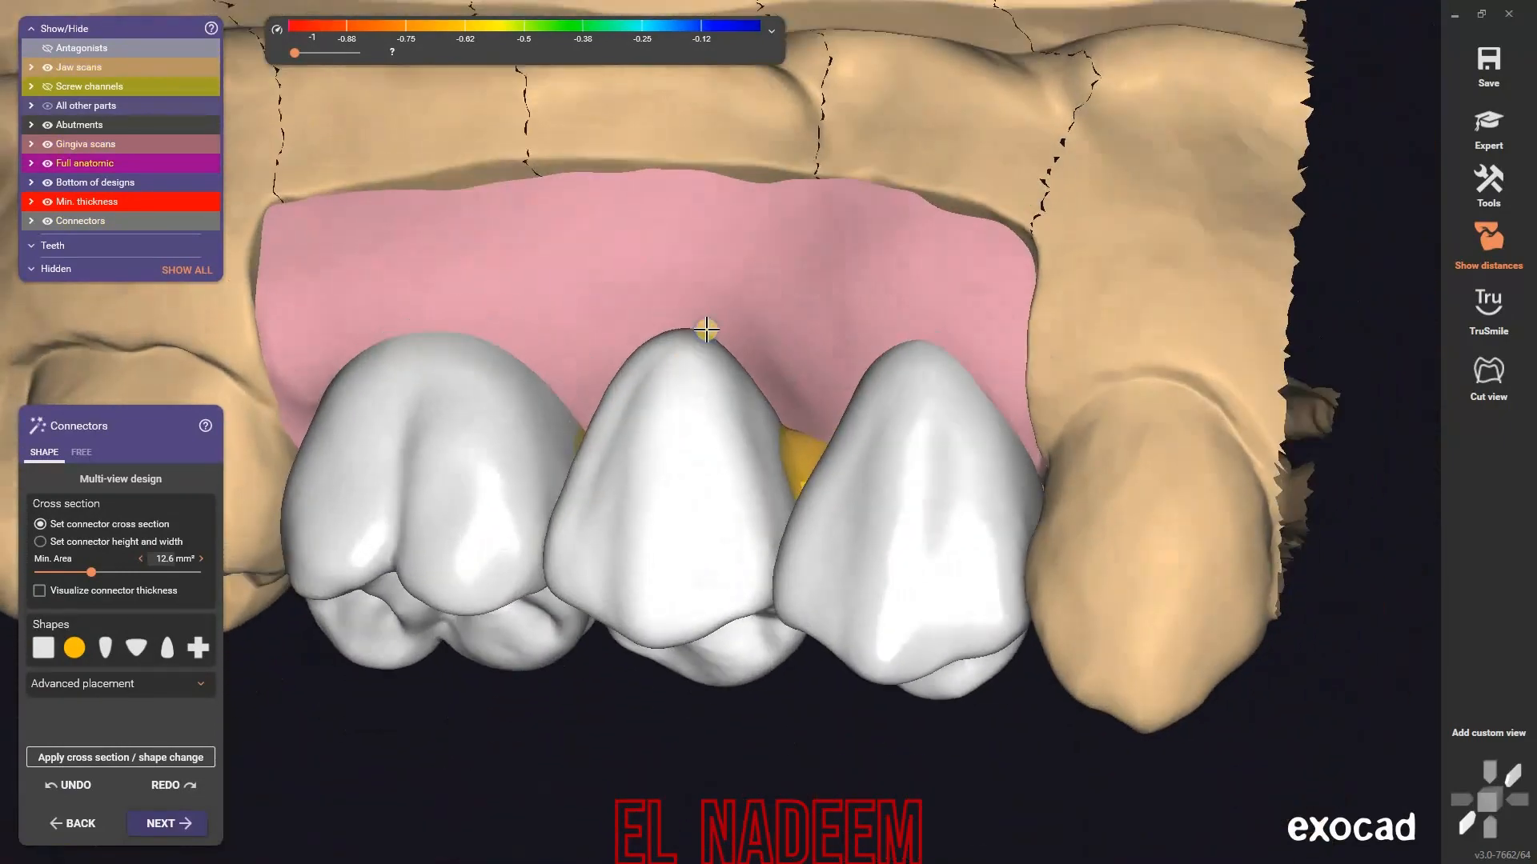
right_drag(706, 330, 693, 322)
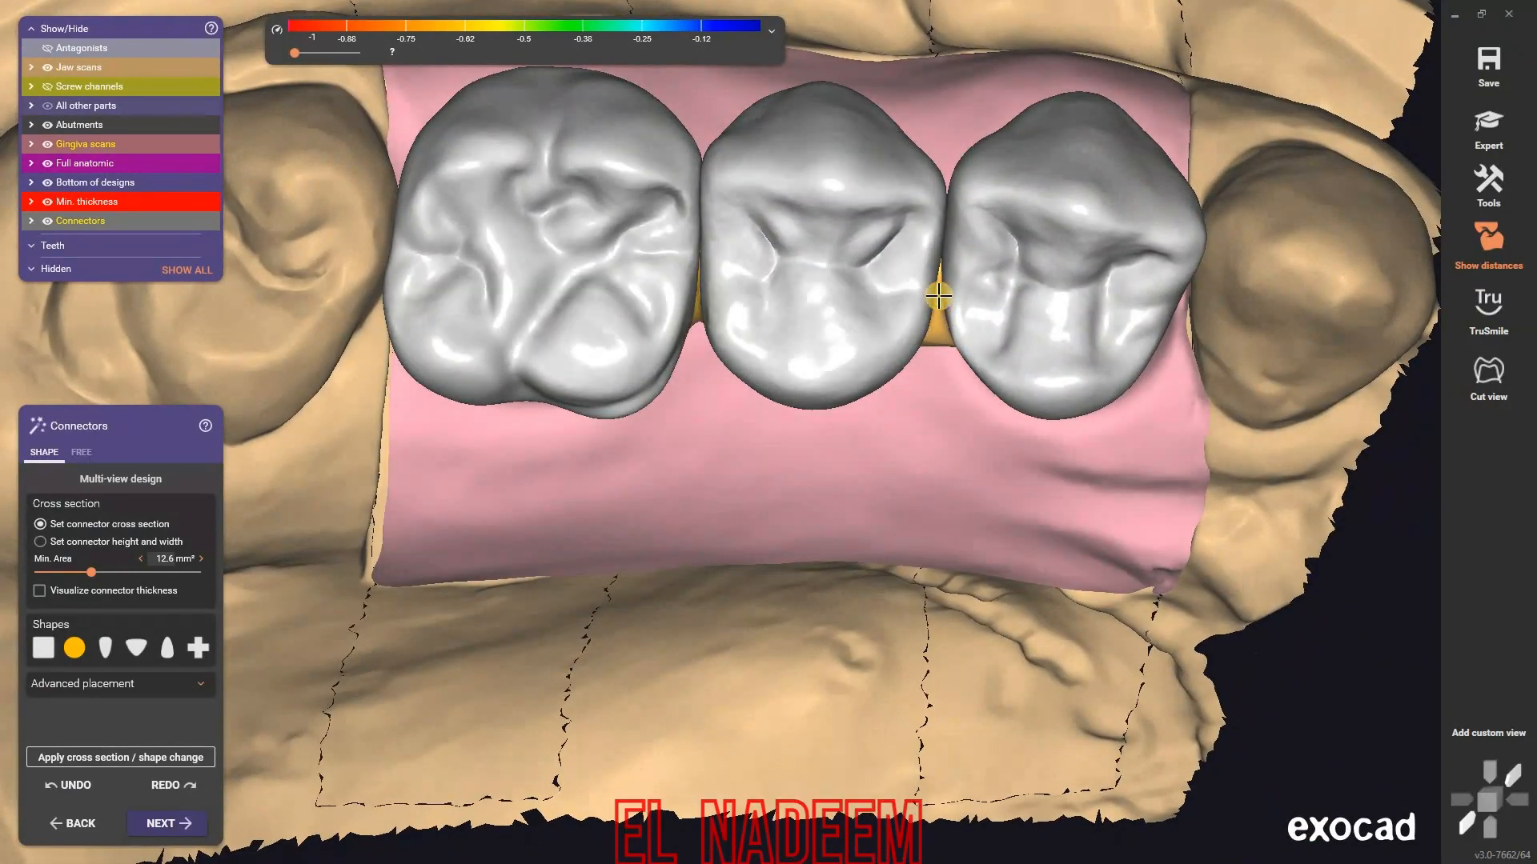
right_click(938, 296)
click(947, 172)
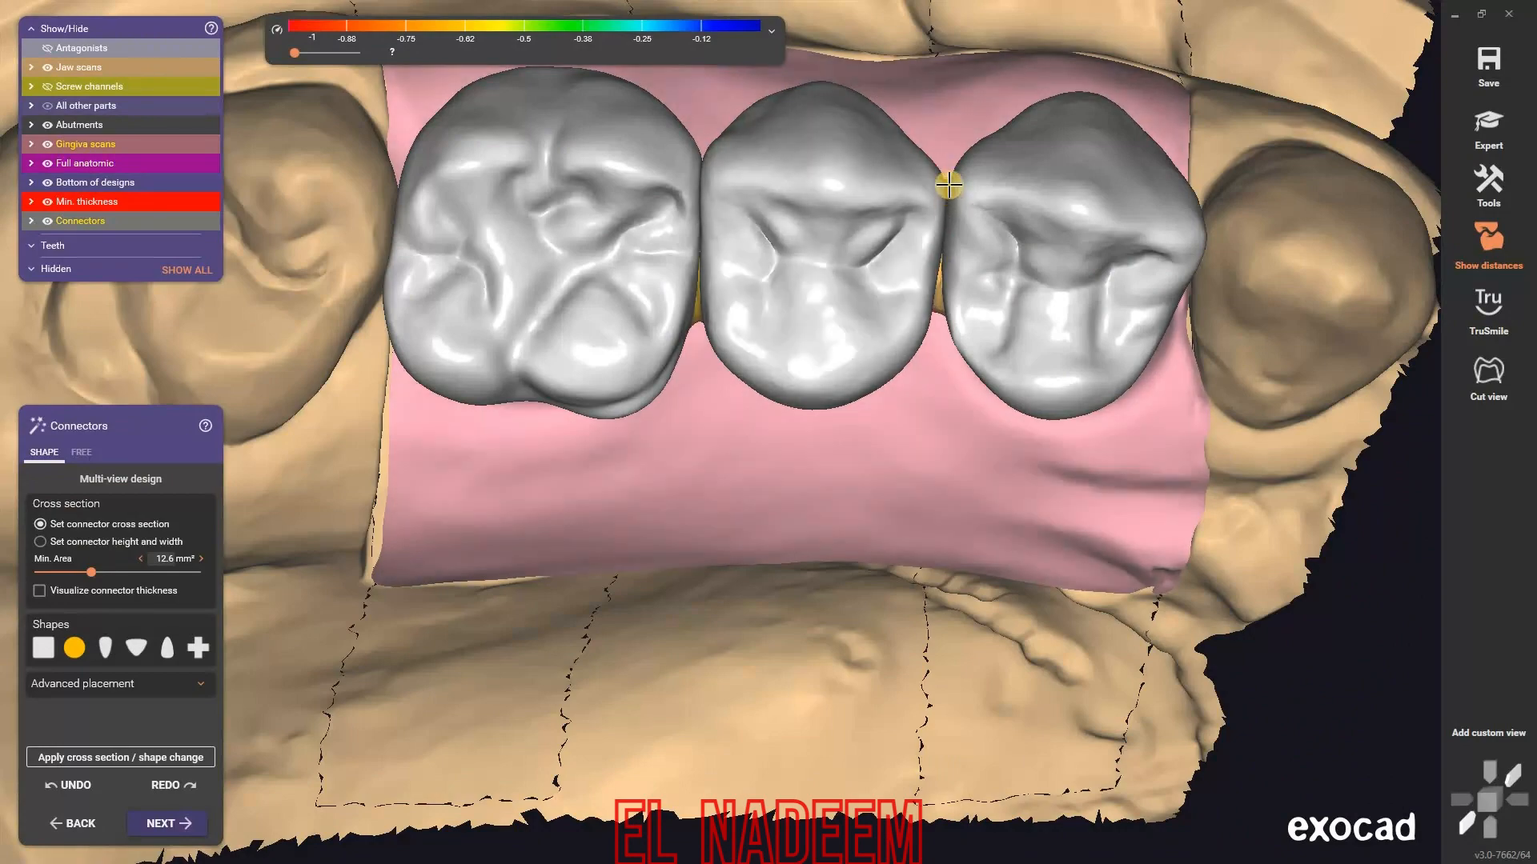
scroll(947, 181, up, 5)
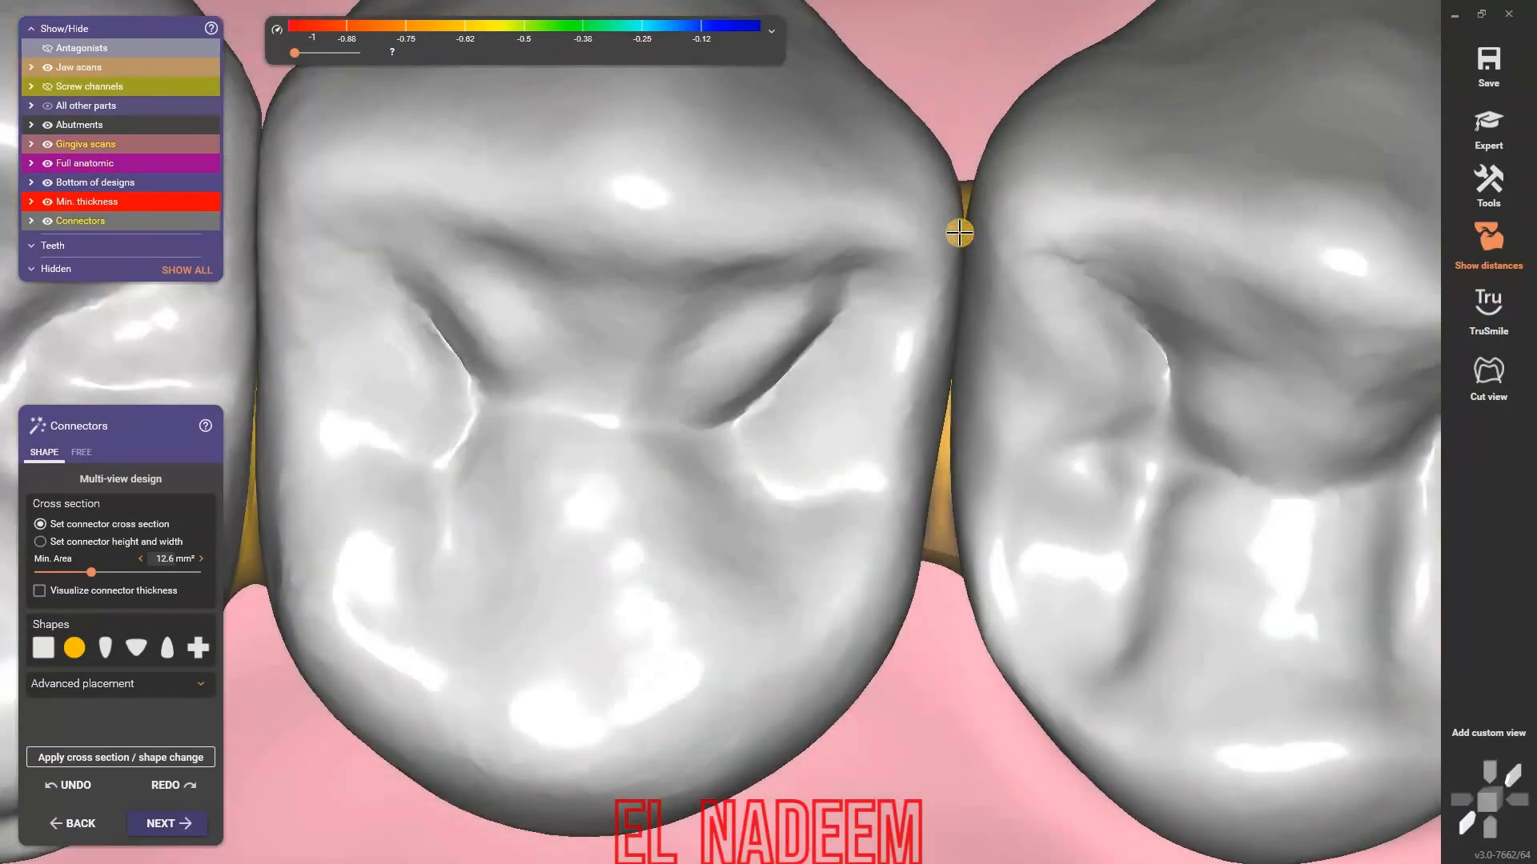
- Check both connectors from the occlusal and buccal sides and continue to the merged restoration
right_drag(966, 305, 601, 455)
scroll(967, 305, down, 3)
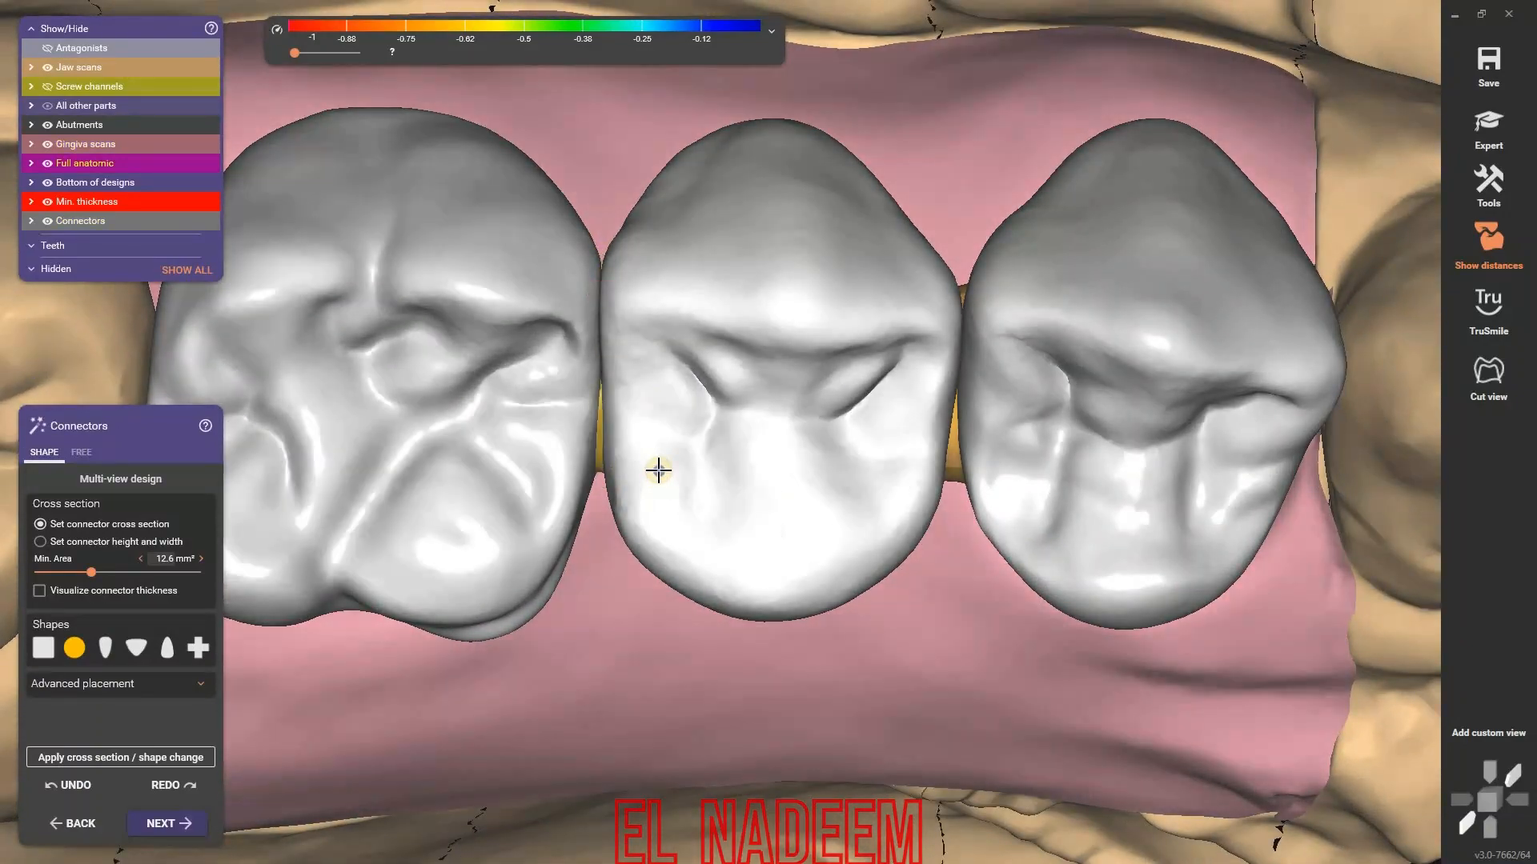
scroll(659, 469, down, 4)
right_drag(658, 561, 171, 820)
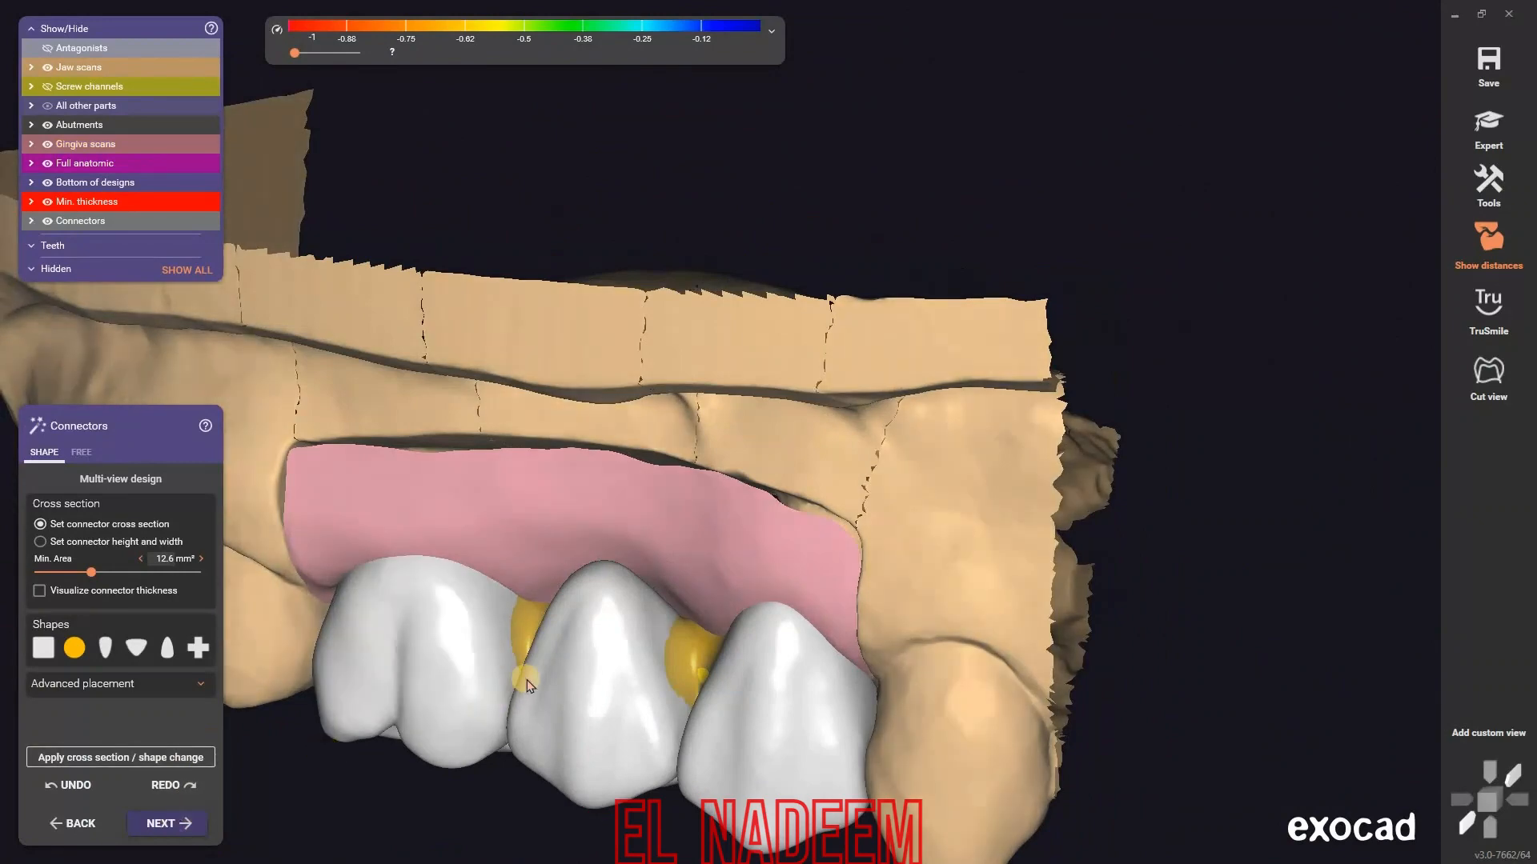
click(170, 824)
- Smooth the buccal side of the connectors on the merged bridge against the gingiva scan with the Smooth/Flatten brush
right_drag(401, 583, 132, 582)
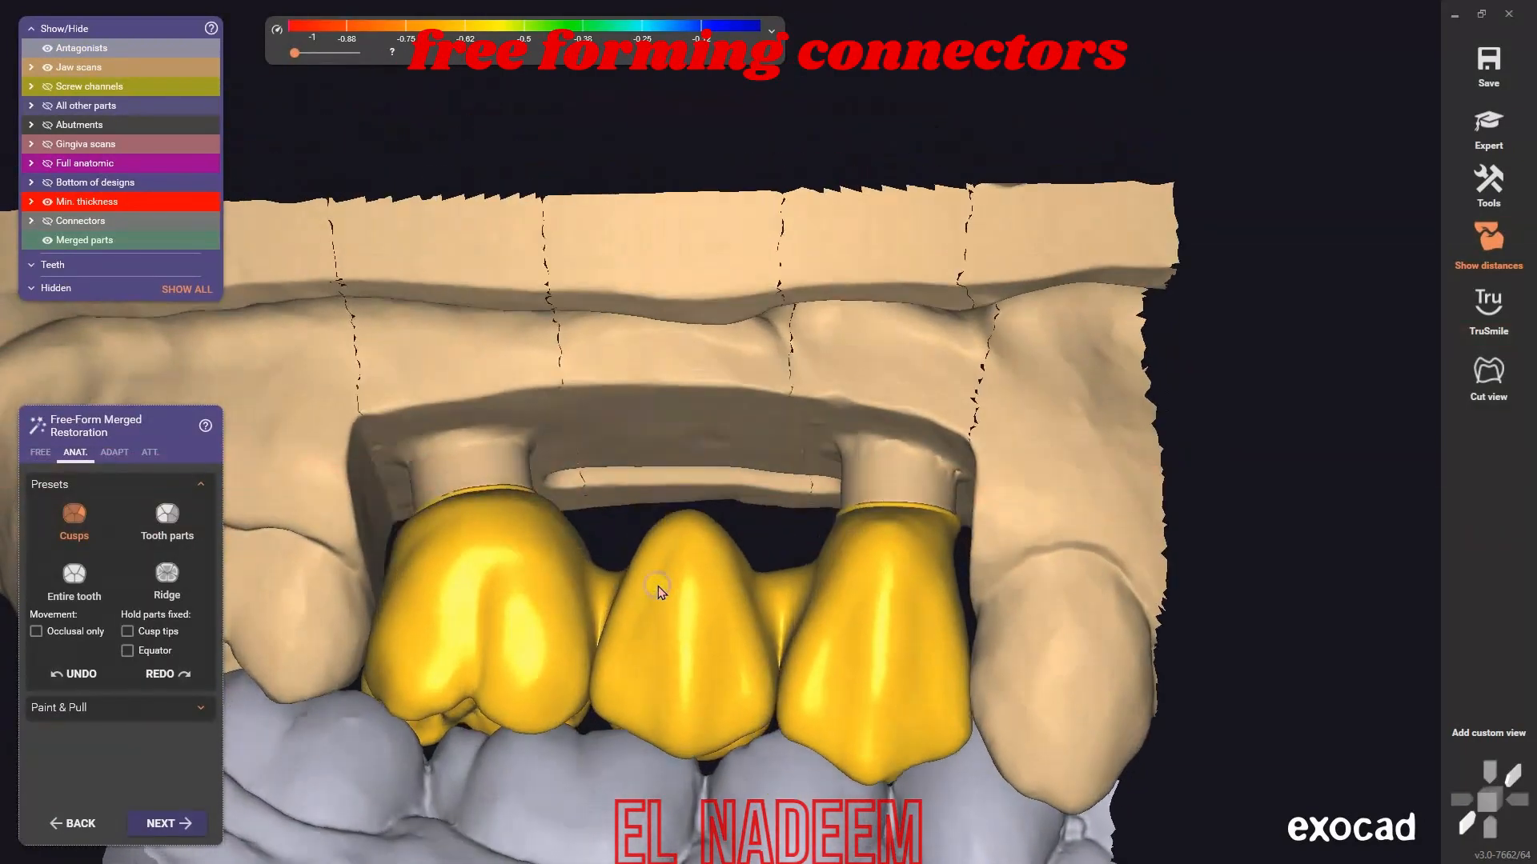
click(44, 448)
click(161, 513)
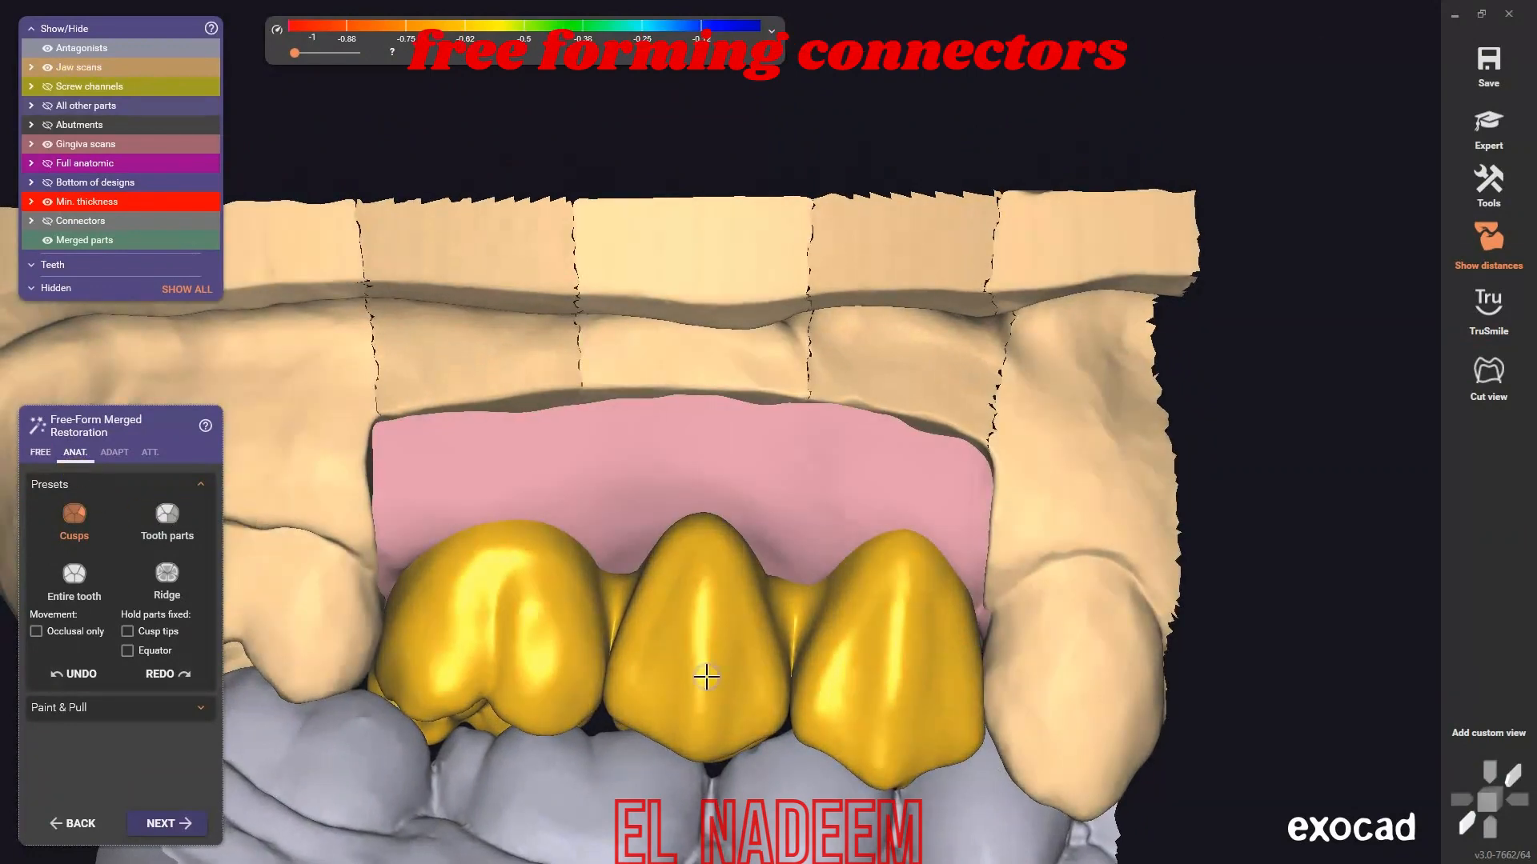
scroll(806, 624, up, 1)
right_drag(806, 625, 632, 646)
scroll(633, 647, up, 1)
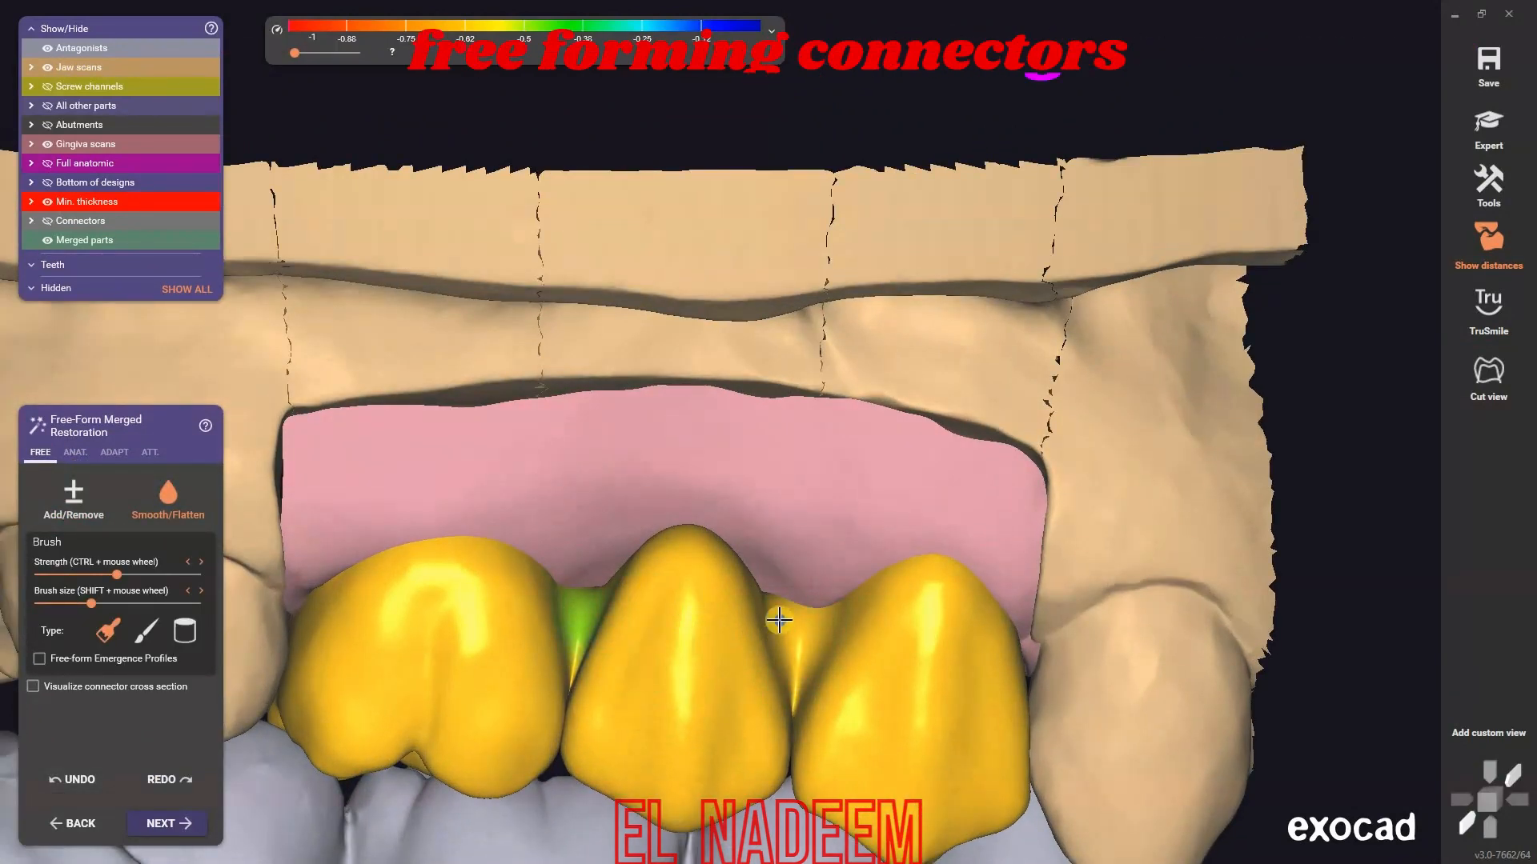
mouse_move(761, 626)
right_down()
mouse_move(779, 621)
mouse_move(409, 542)
right_up()
- Adjust the pontic of tooth 15 against the gingiva with the Entire tooth preset and switch to the Ridge preset
click(76, 451)
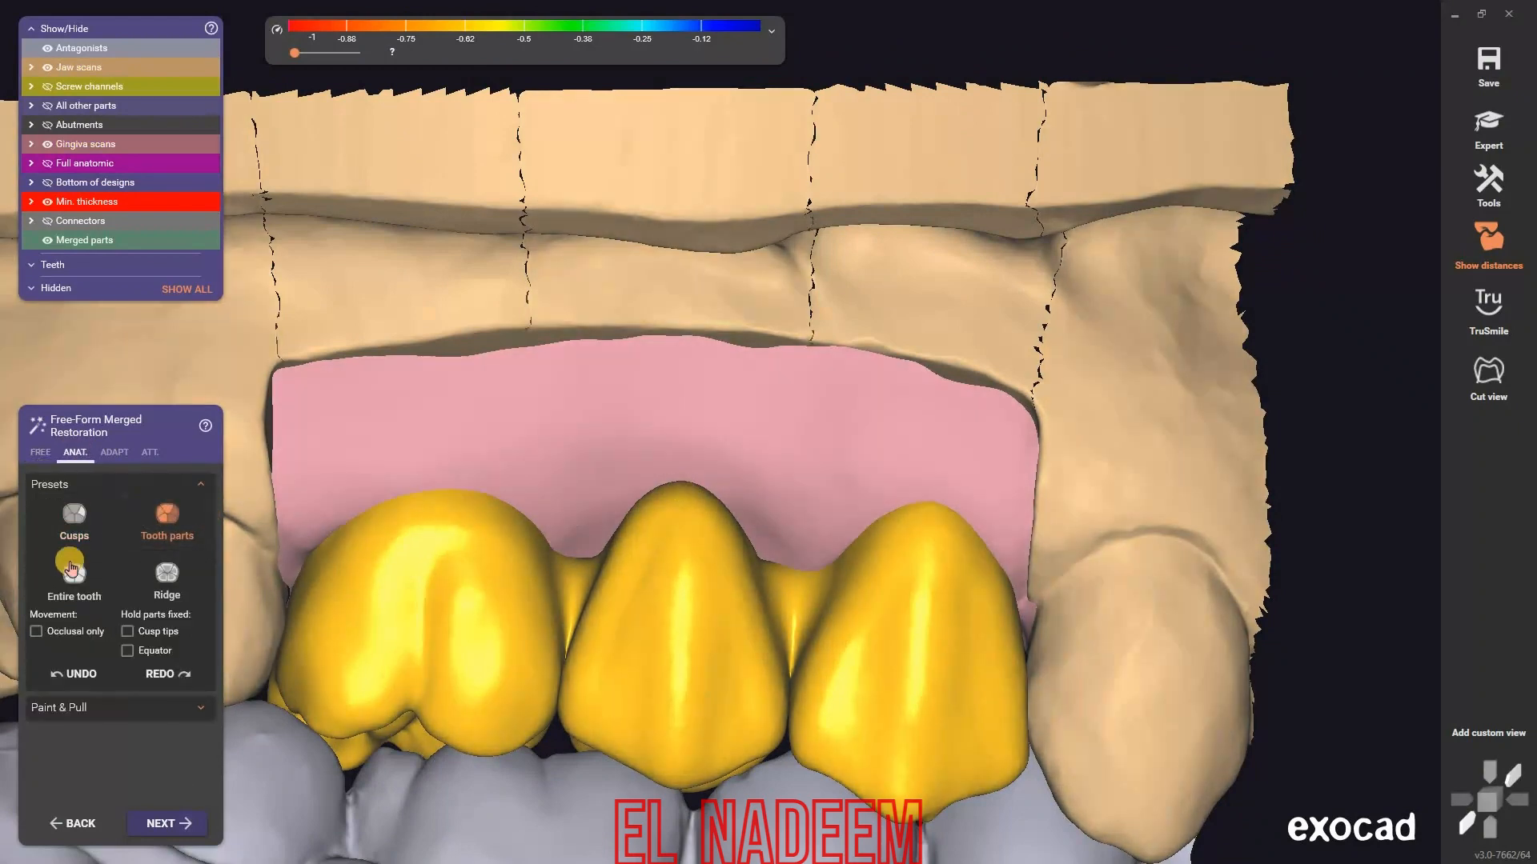
click(71, 568)
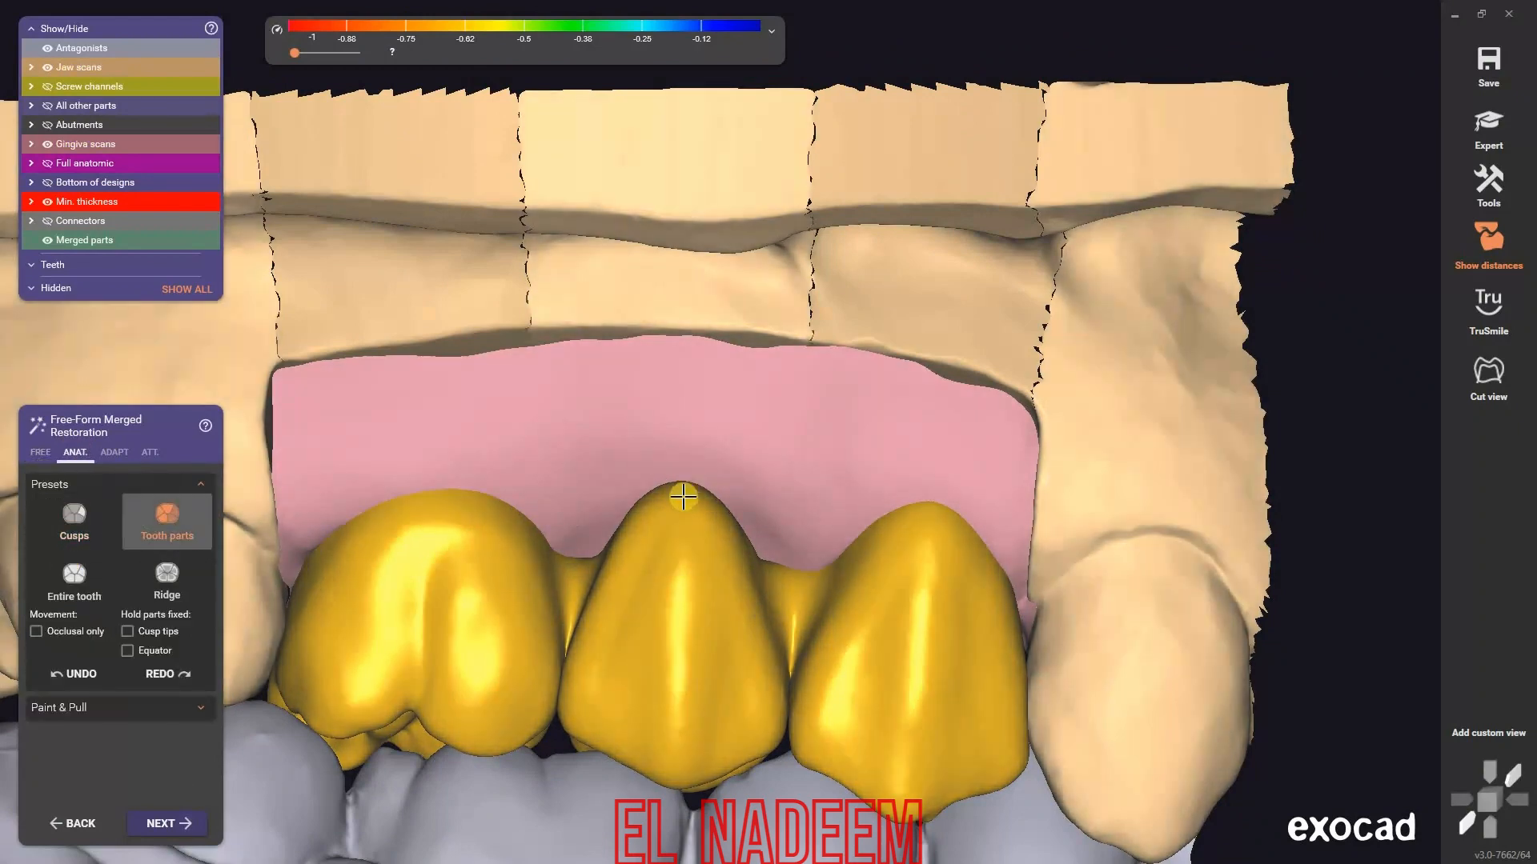
ctrl+scroll(677, 487, down, 3)
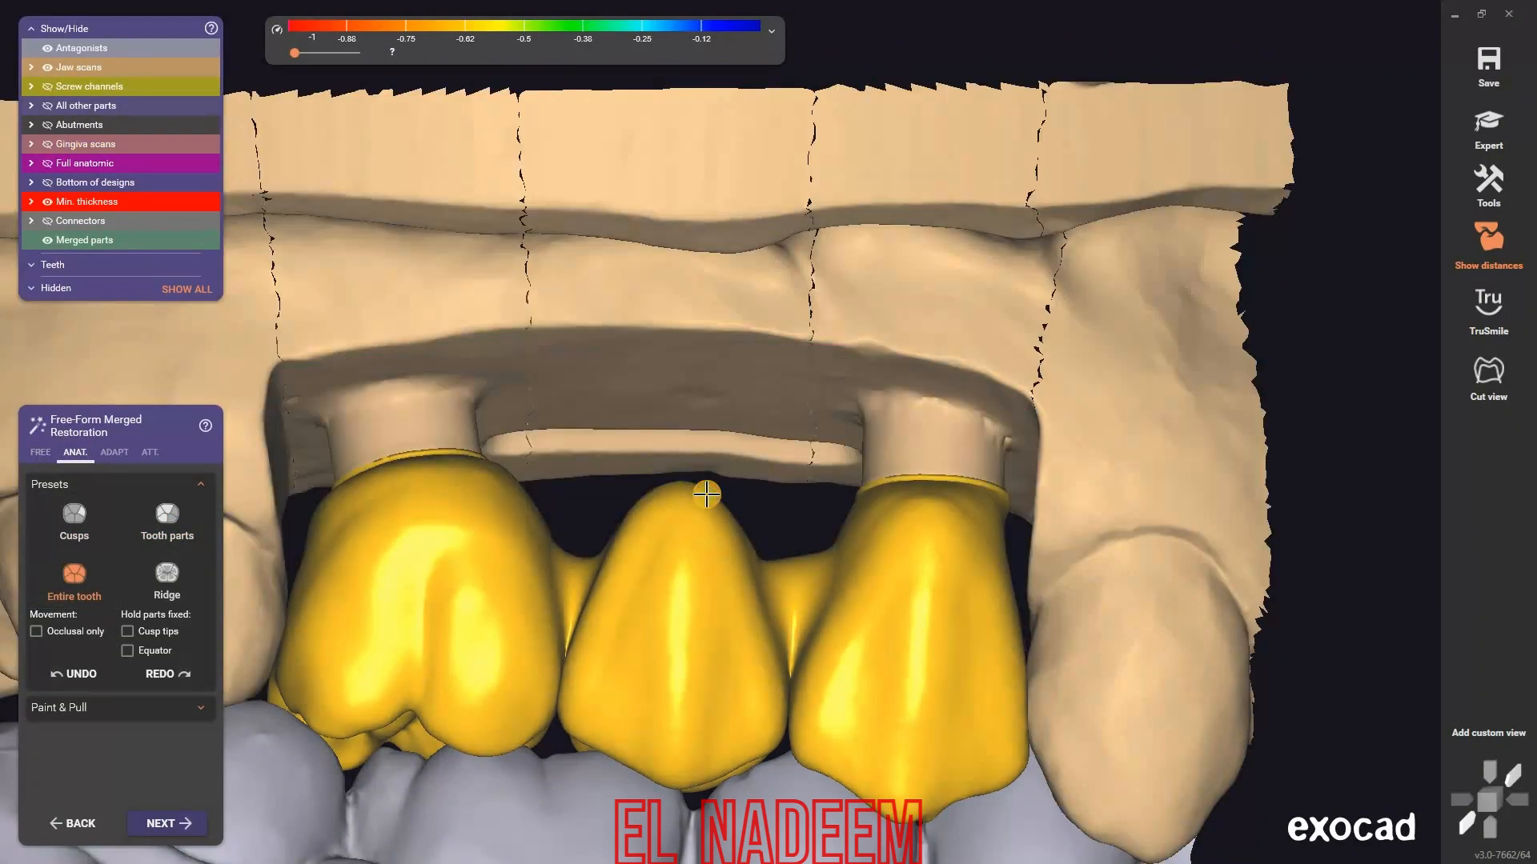
right_drag(658, 572, 672, 564)
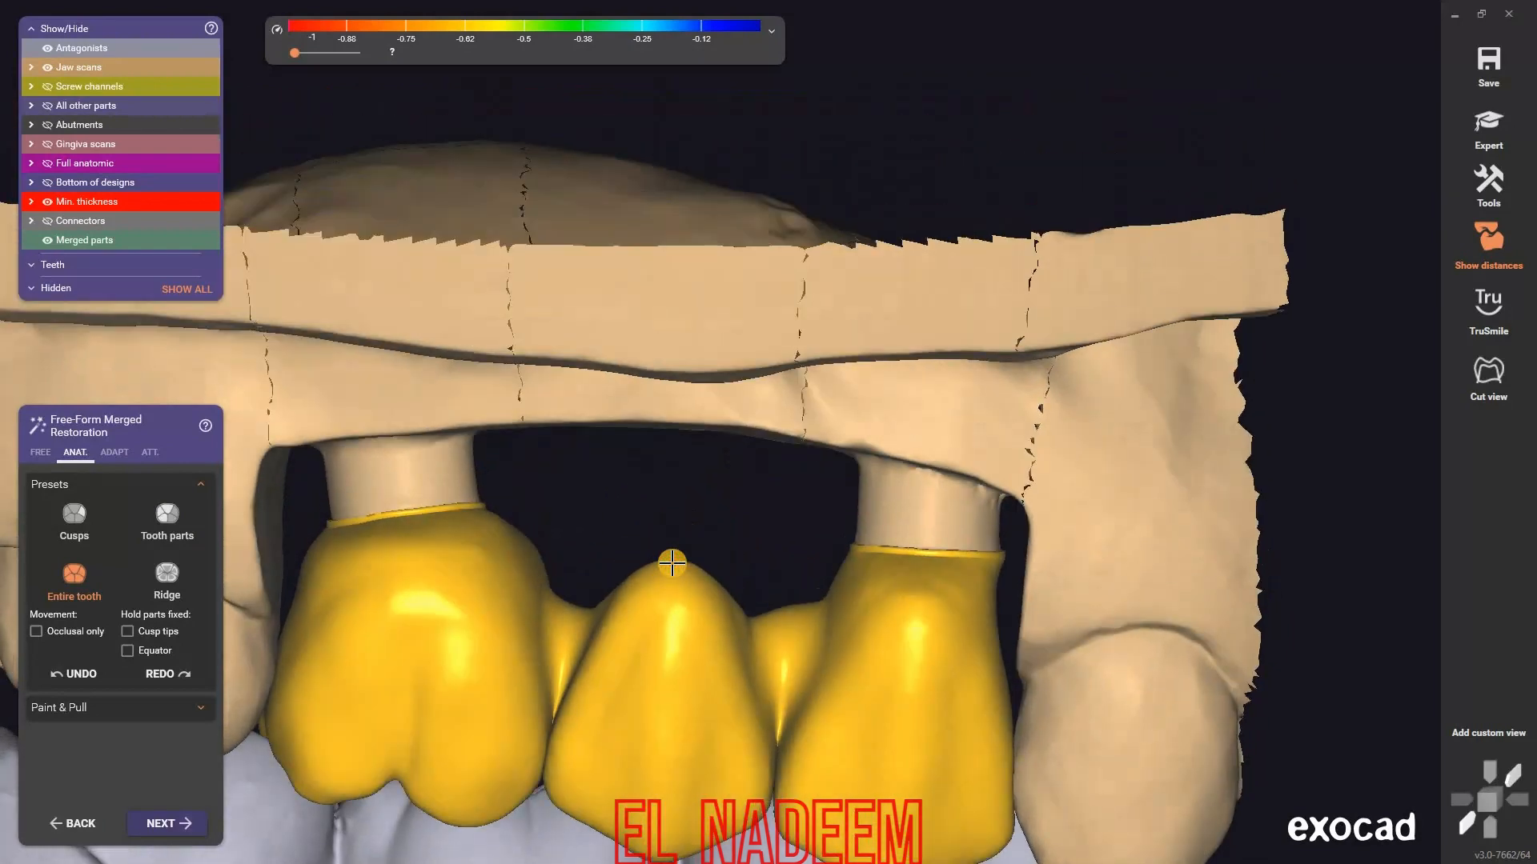
ctrl+scroll(674, 544, up, 3)
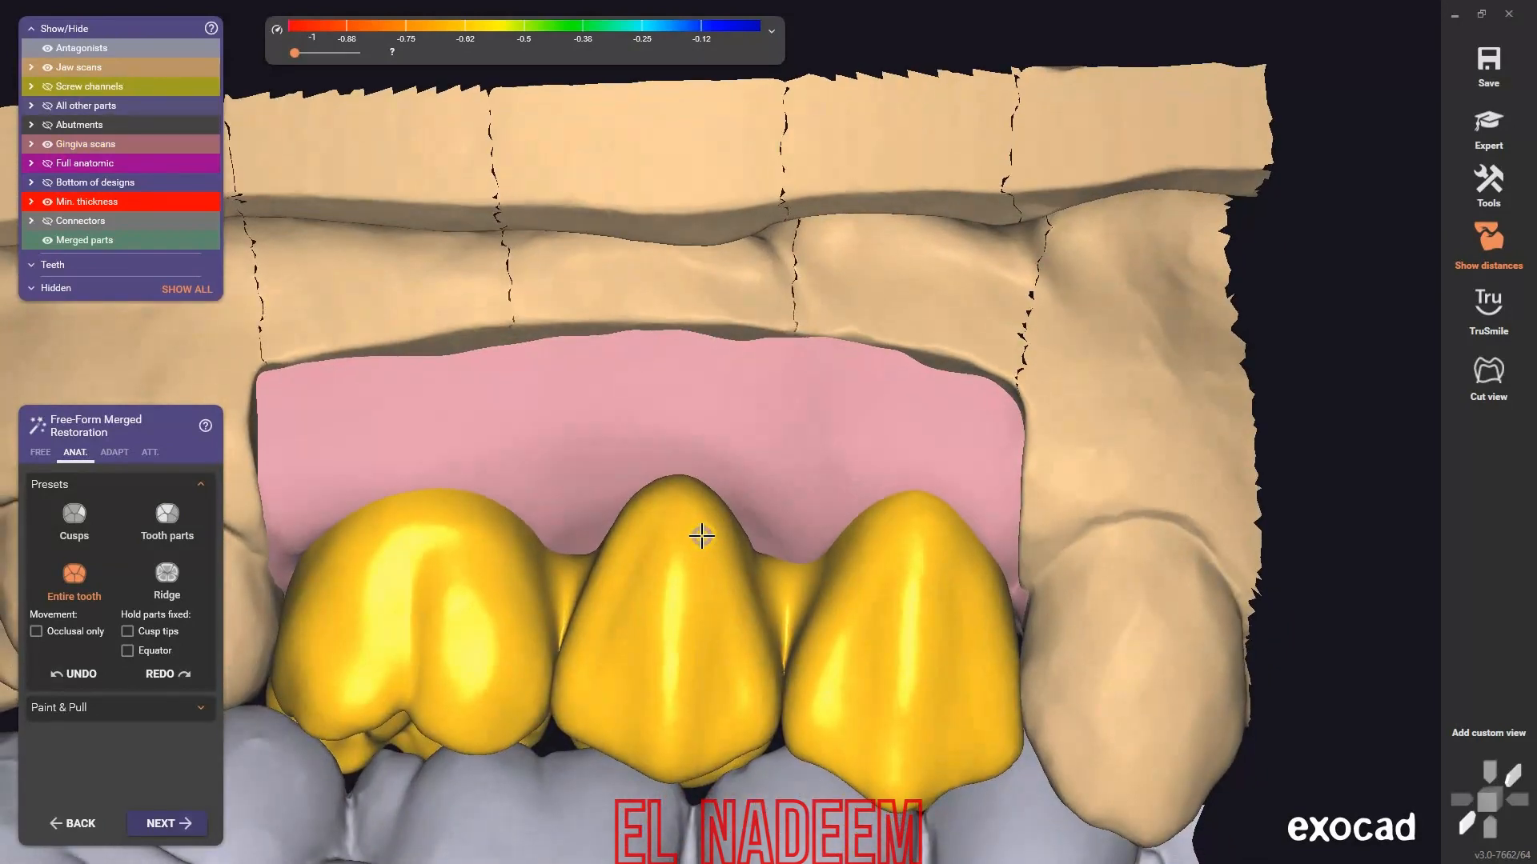
click(166, 577)
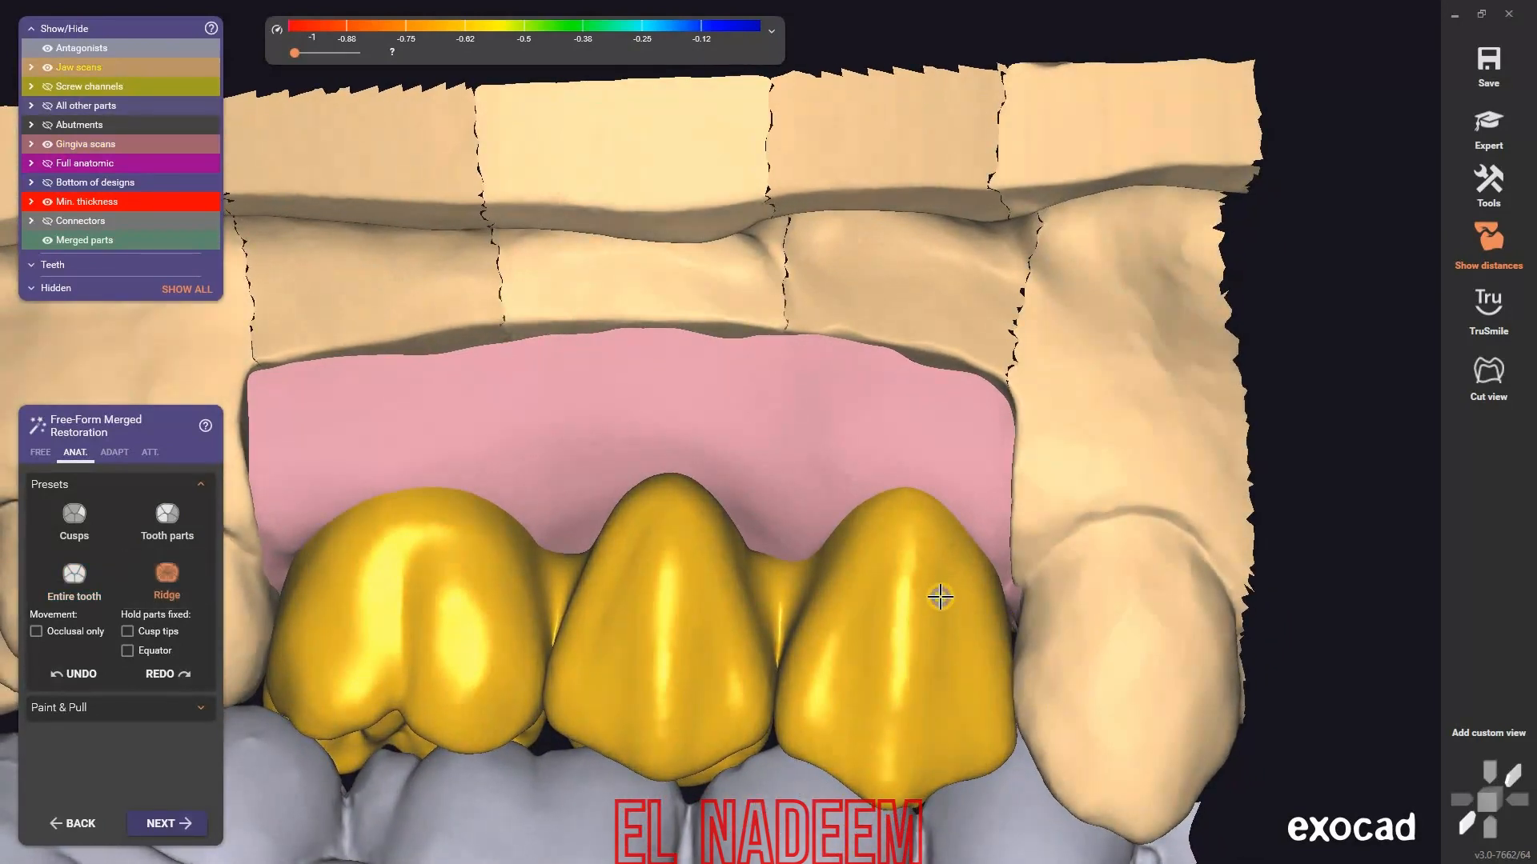
- Hide the antagonists and blend the palatal side of the connector between teeth 14 and 15 with reduced Add/Remove and Smooth/Flatten brushes
scroll(940, 597, down, 5)
right_drag(941, 597, 941, 597)
ctrl+middle_click(941, 597)
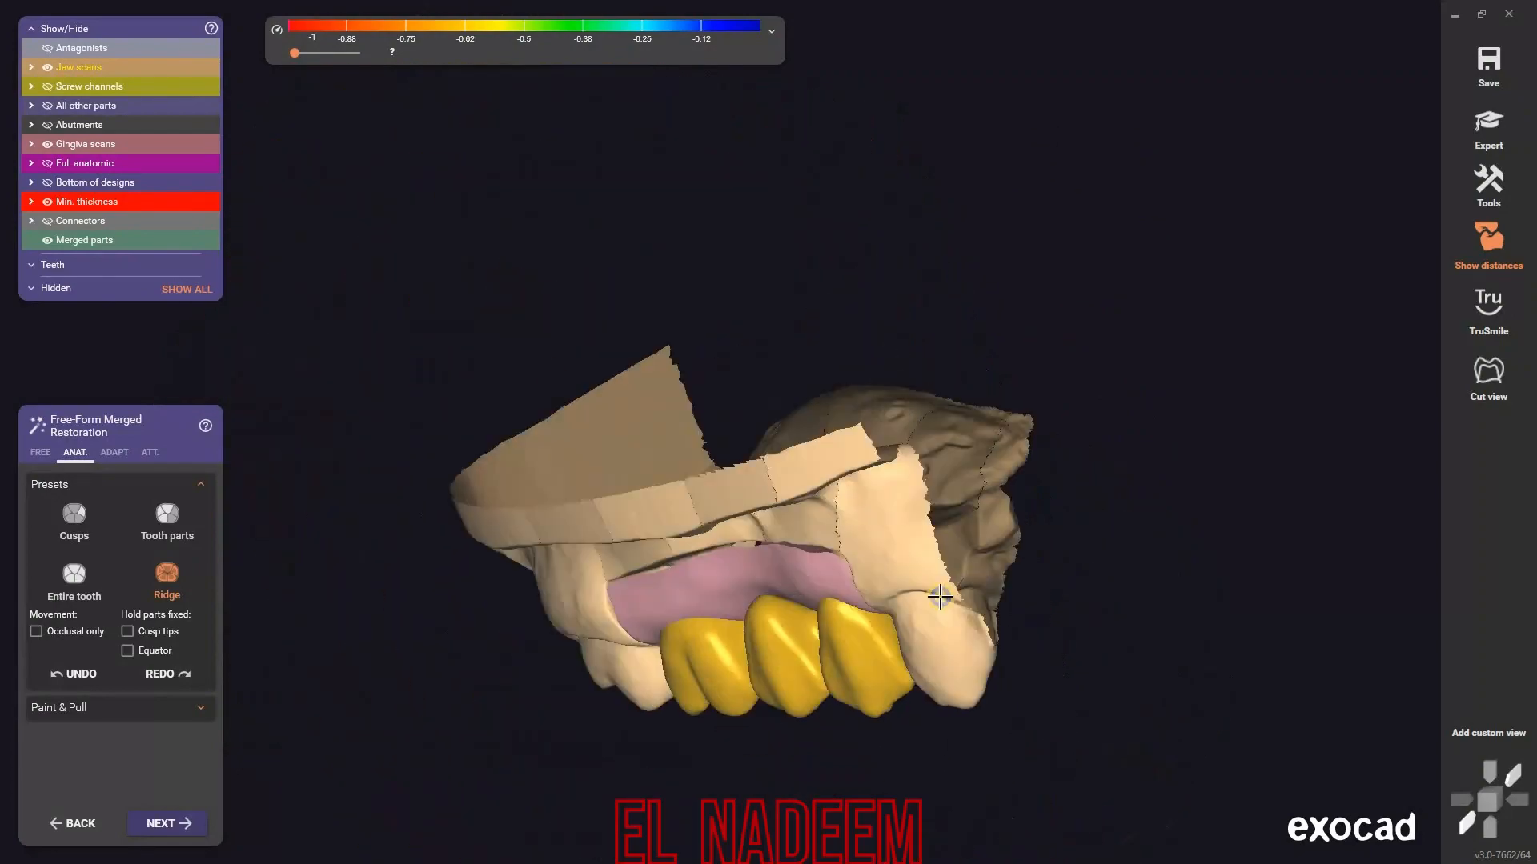
click(40, 453)
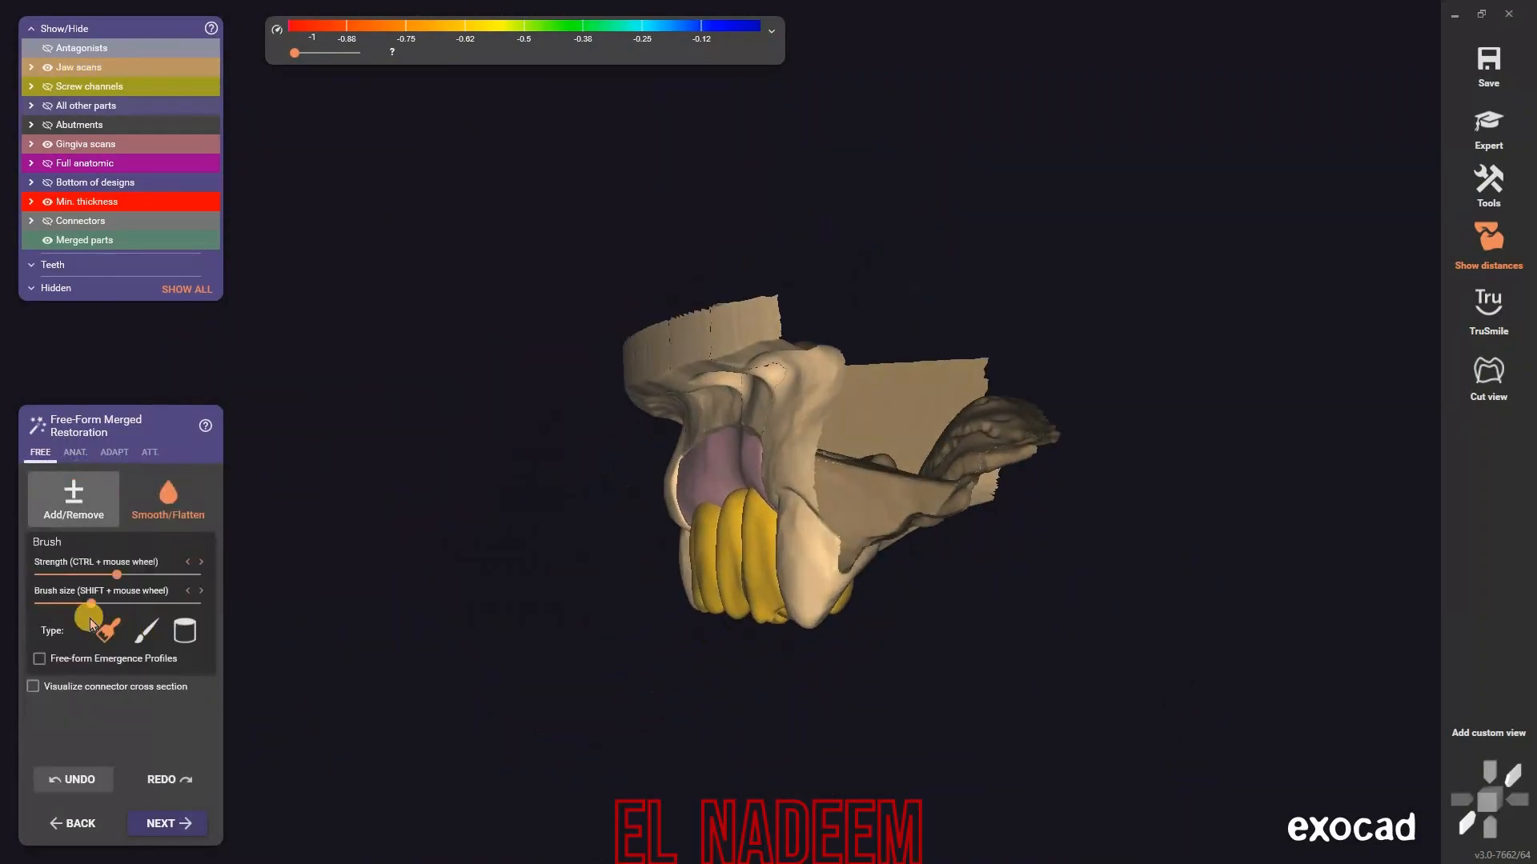
right_drag(650, 623, 1015, 515)
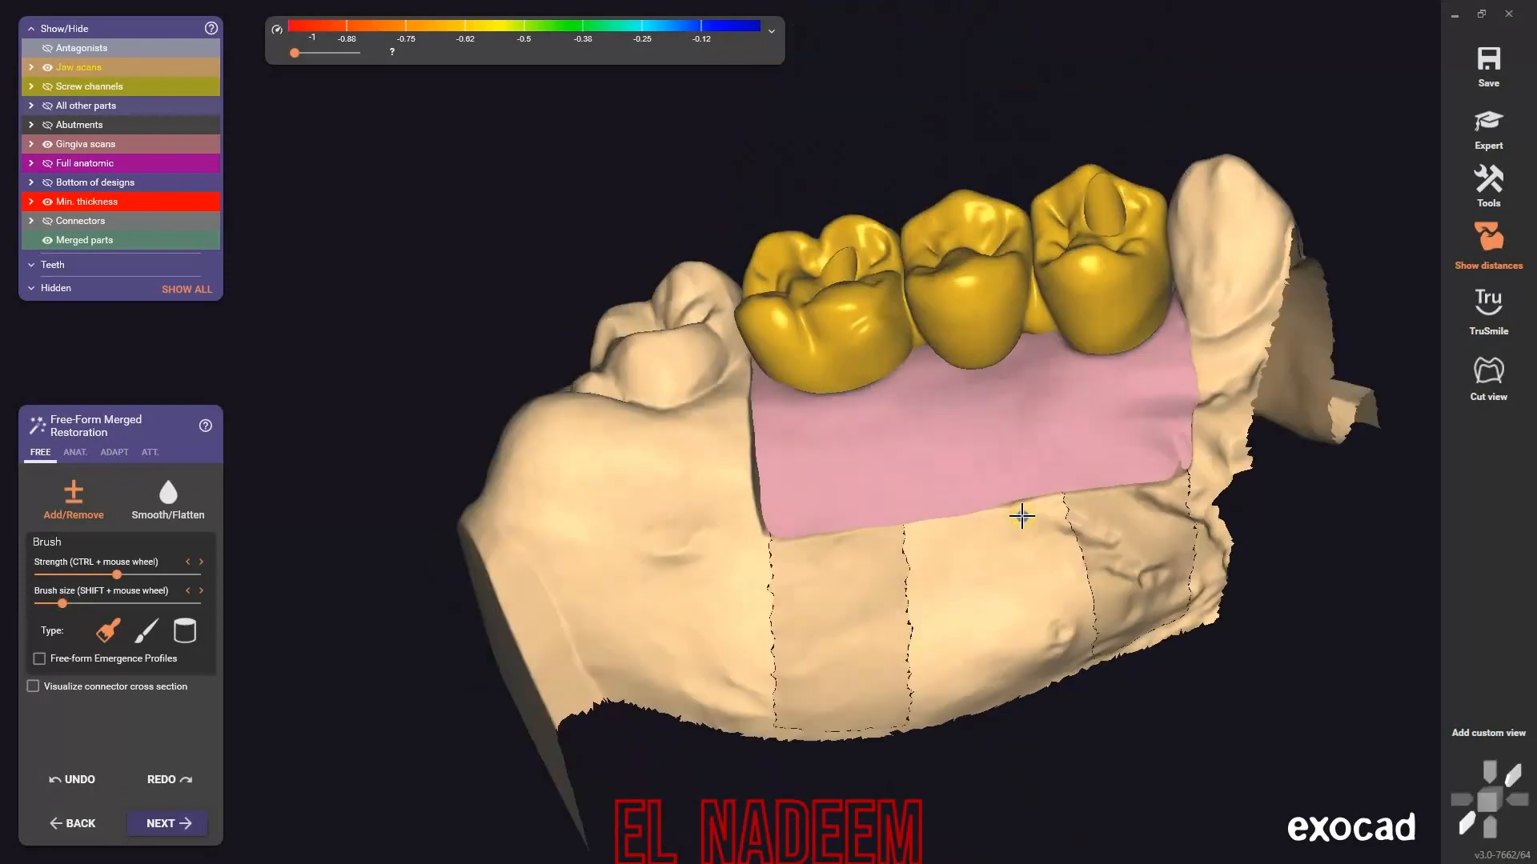
scroll(1065, 430, up, 4)
scroll(1030, 426, up, 4)
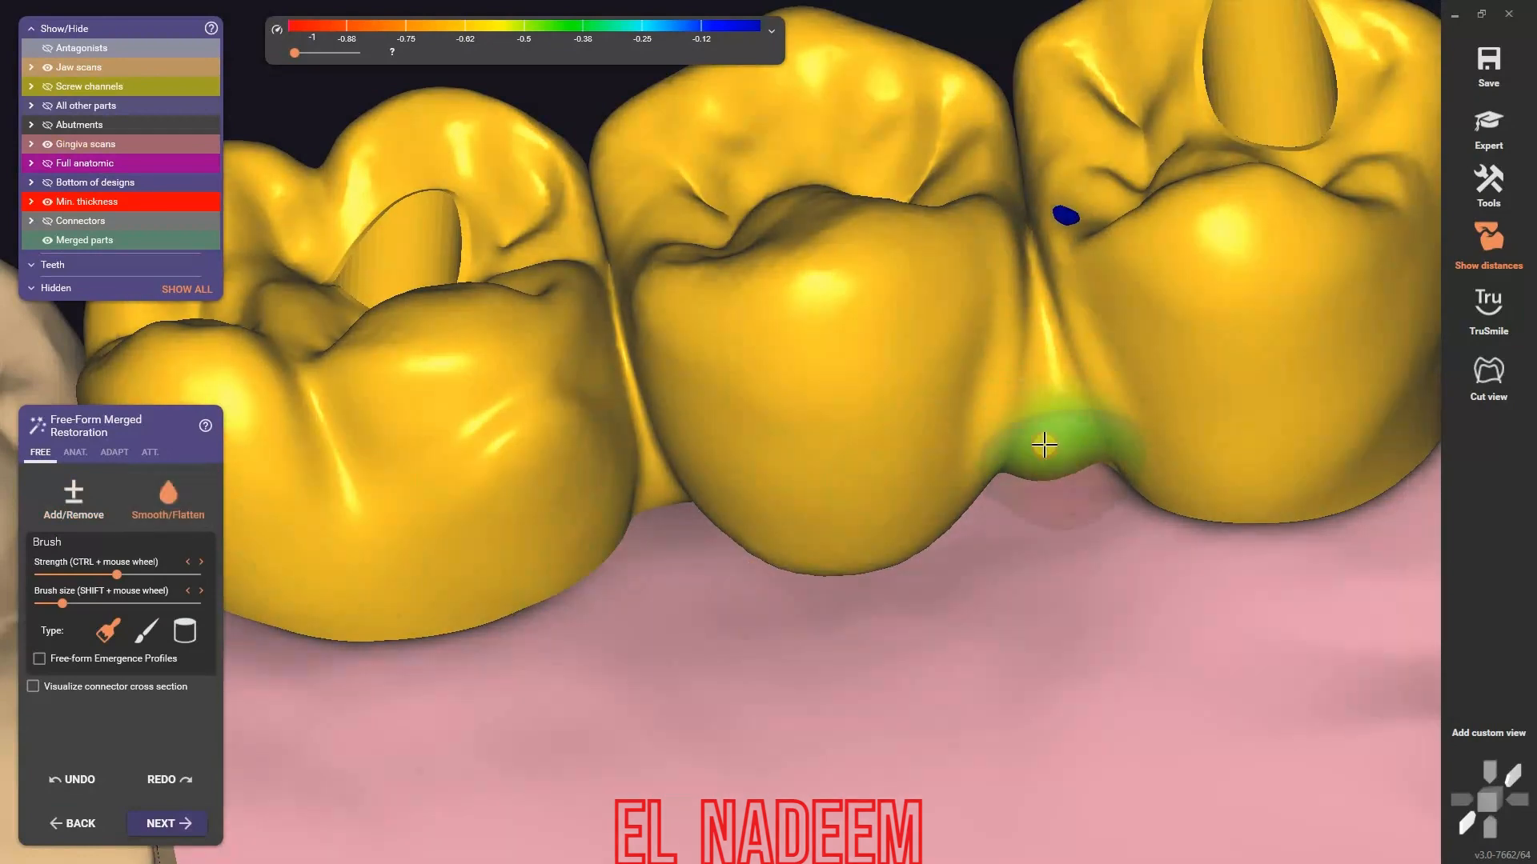
right_drag(1056, 468, 983, 428)
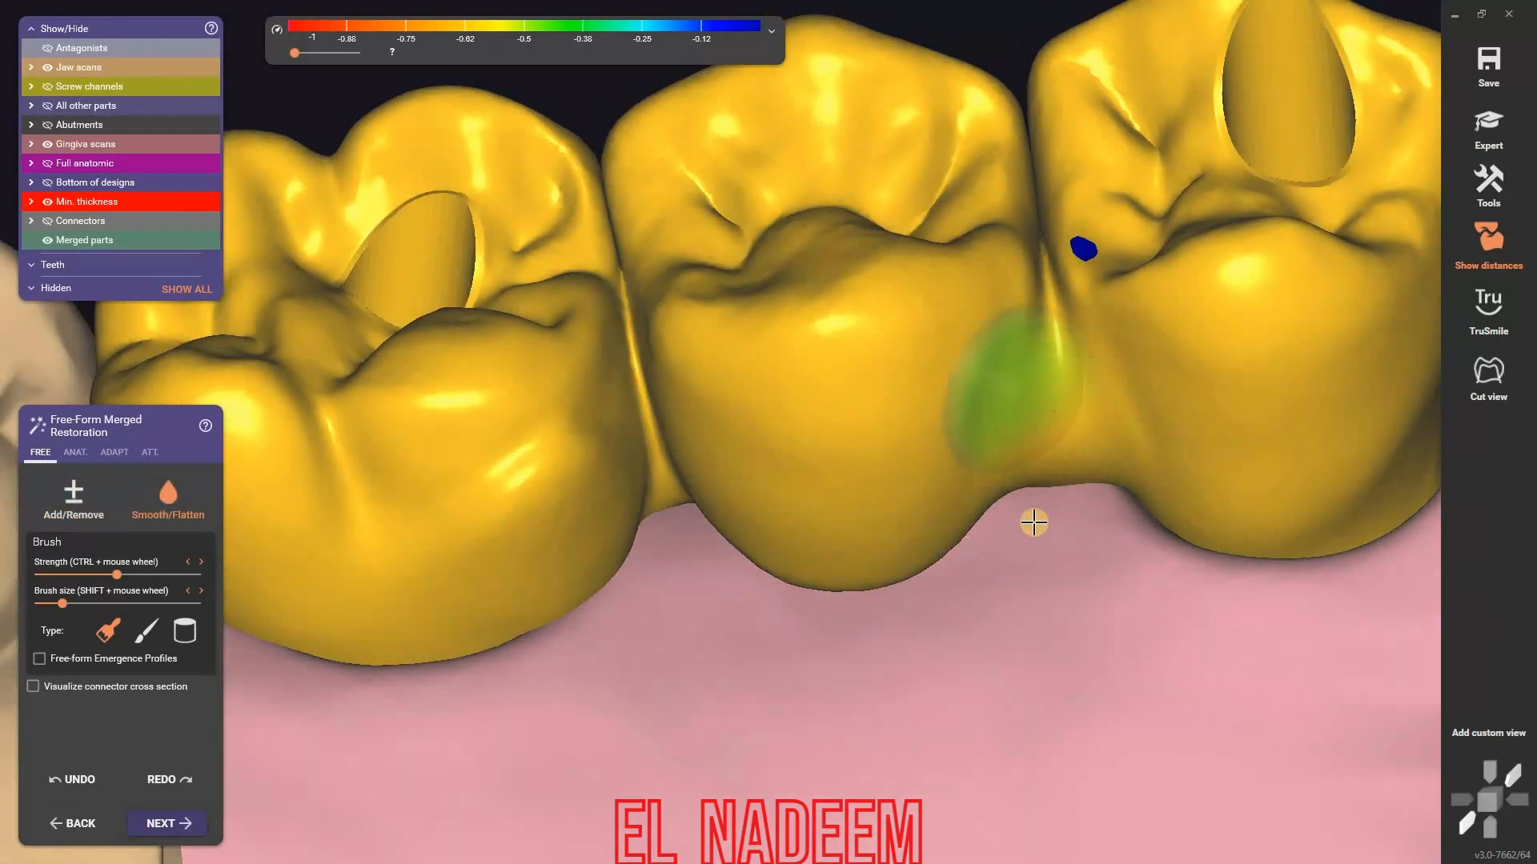
right_drag(1034, 522, 1032, 616)
- Refine the bridge teeth around the connector between 14 and 15 with the Ridge preset, working from the occlusal and palatal sides
click(76, 453)
click(102, 521)
right_drag(995, 552, 920, 520)
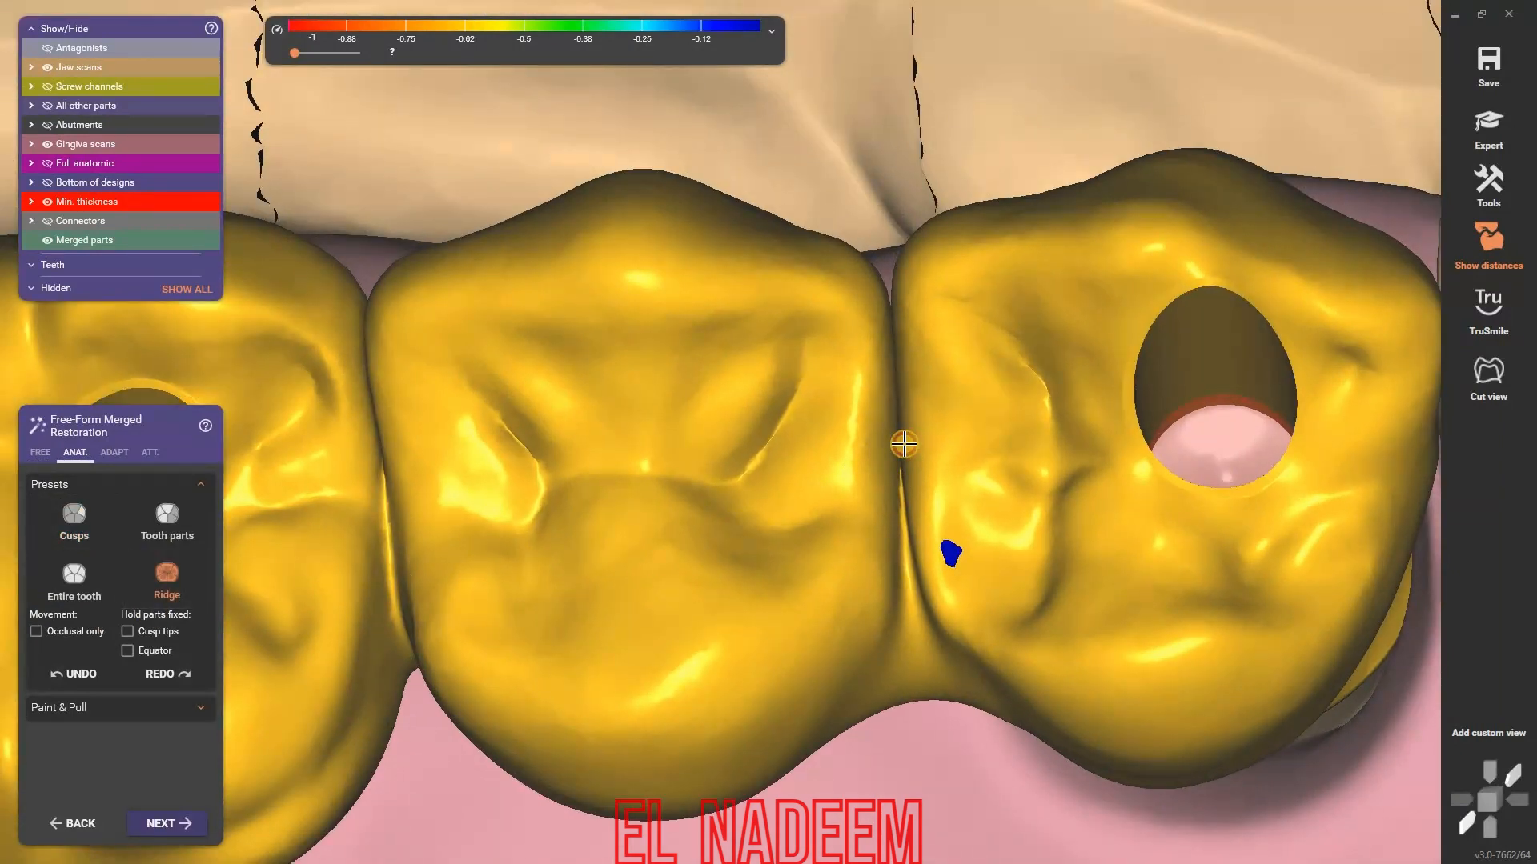
right_drag(894, 440, 1257, 140)
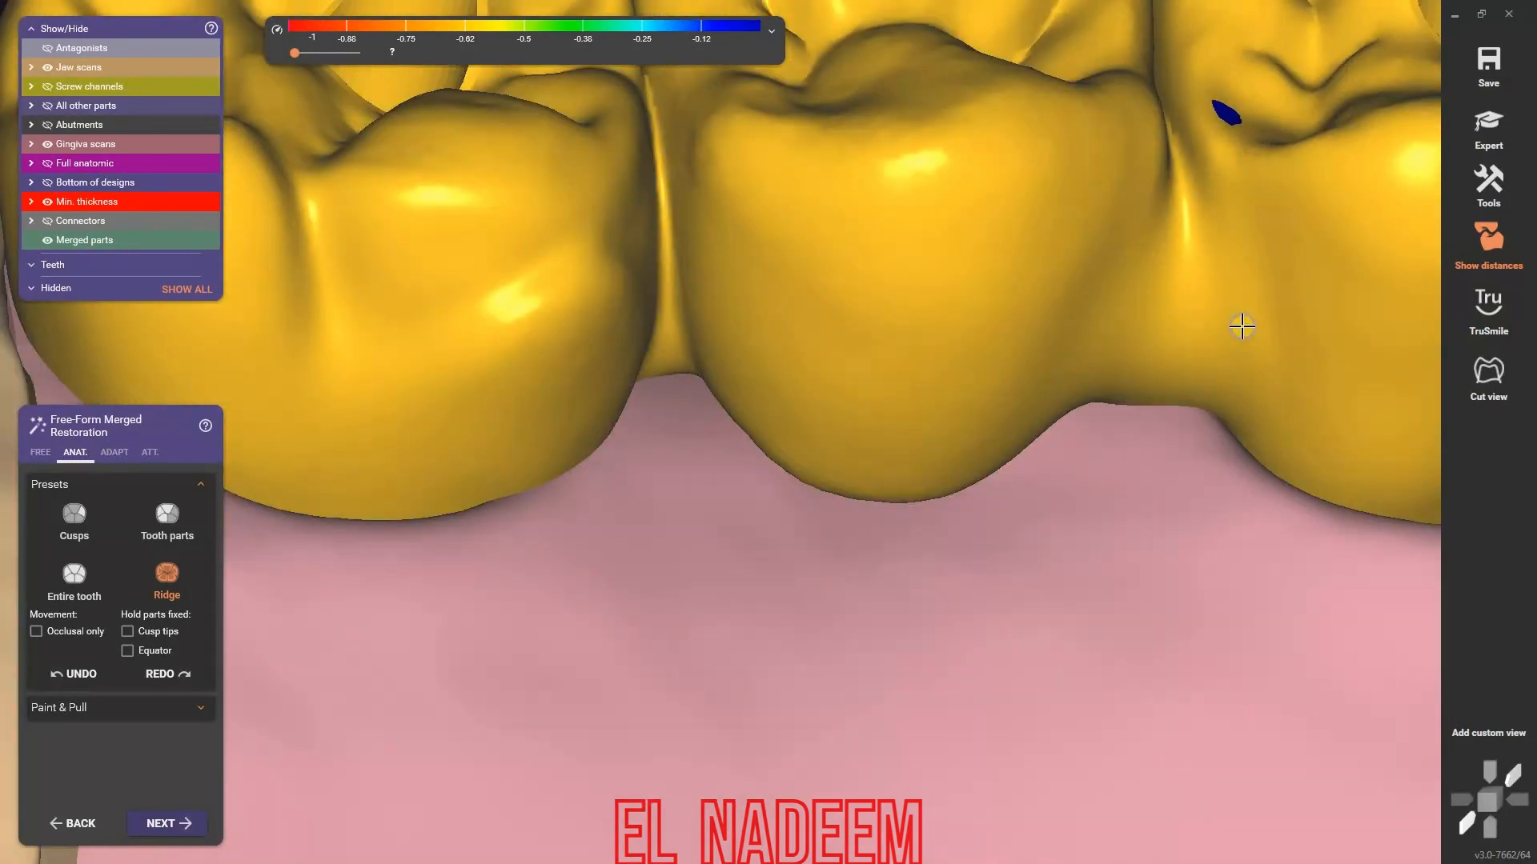
right_drag(1242, 327, 1243, 374)
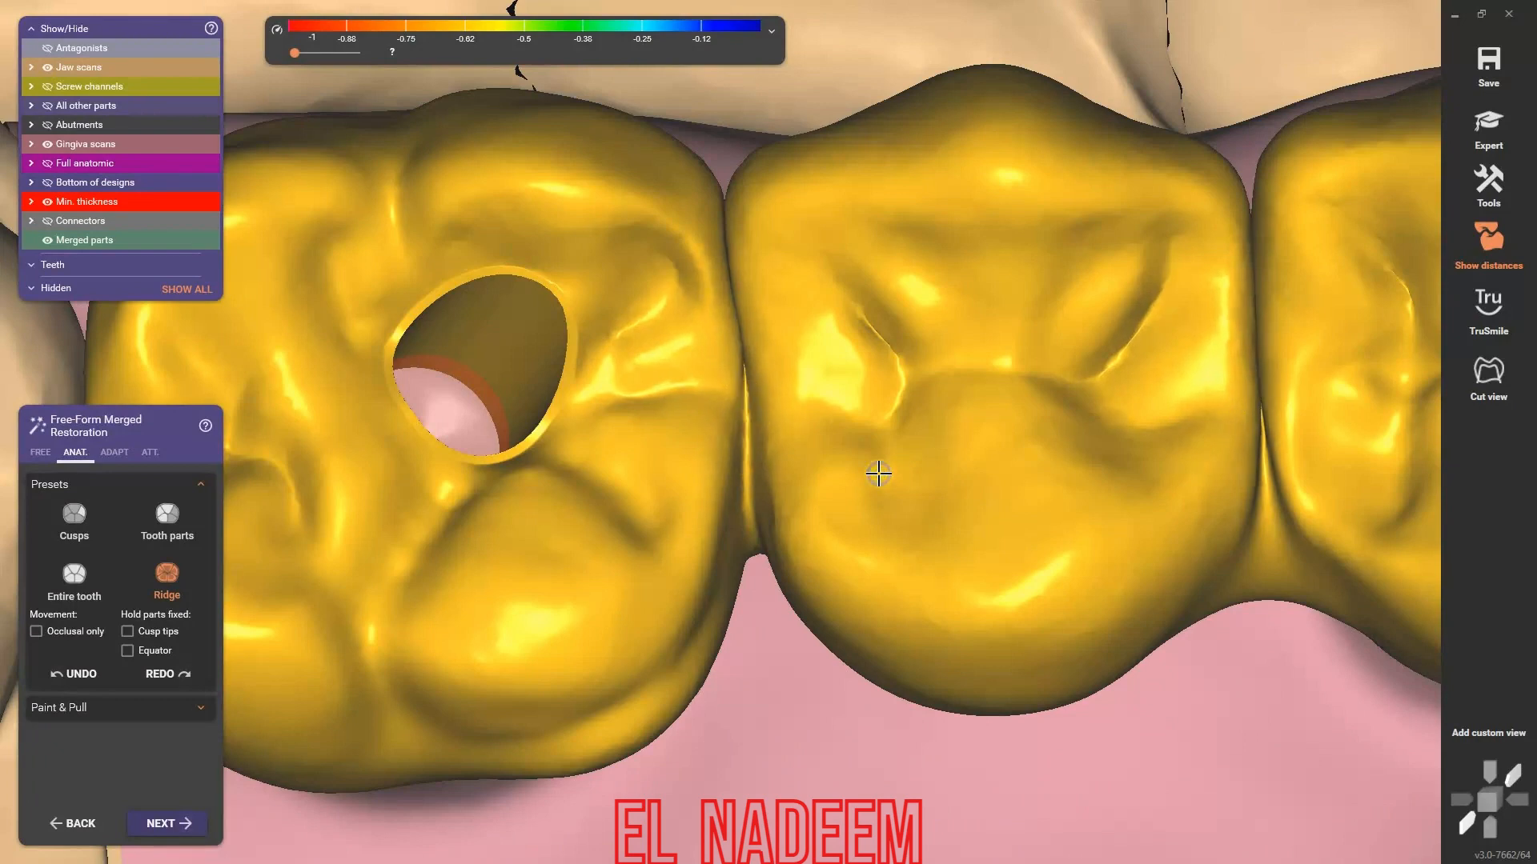
- Build up the palatal side of the connector between teeth 15 and 16 with Add/Remove and smooth it into both teeth
right_drag(68, 515, 48, 463)
click(40, 453)
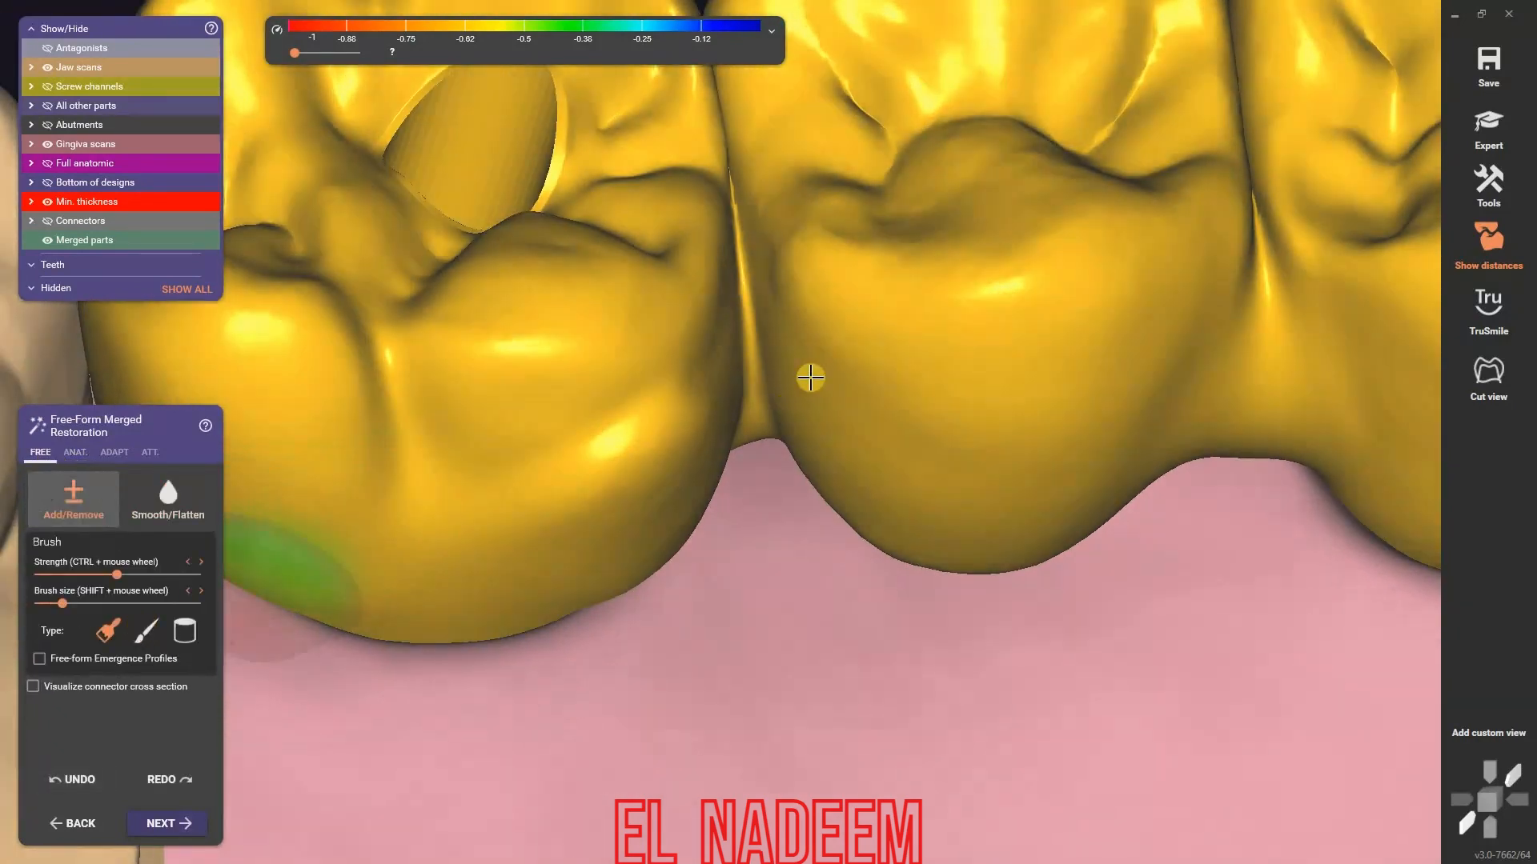
scroll(752, 379, up, 2)
drag(731, 429, 741, 302)
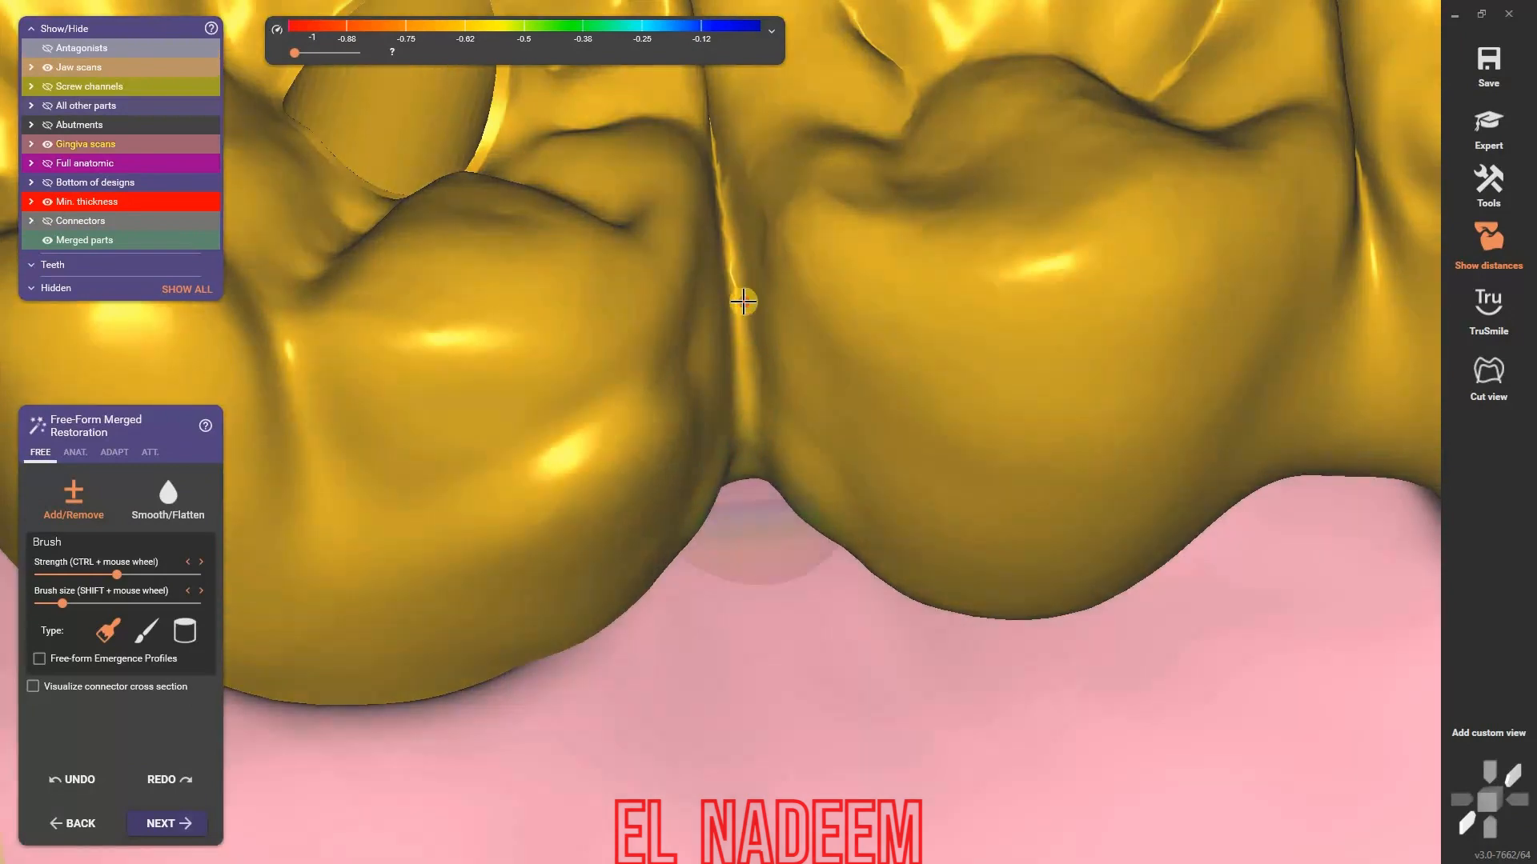
mouse_move(727, 532)
right_down()
mouse_move(727, 589)
mouse_move(391, 501)
mouse_move(754, 319)
right_up()
mouse_move(699, 375)
right_down()
mouse_move(747, 549)
mouse_move(782, 404)
mouse_move(809, 539)
mouse_move(675, 336)
mouse_move(656, 224)
mouse_move(738, 262)
mouse_move(708, 311)
right_up()
click(147, 494)
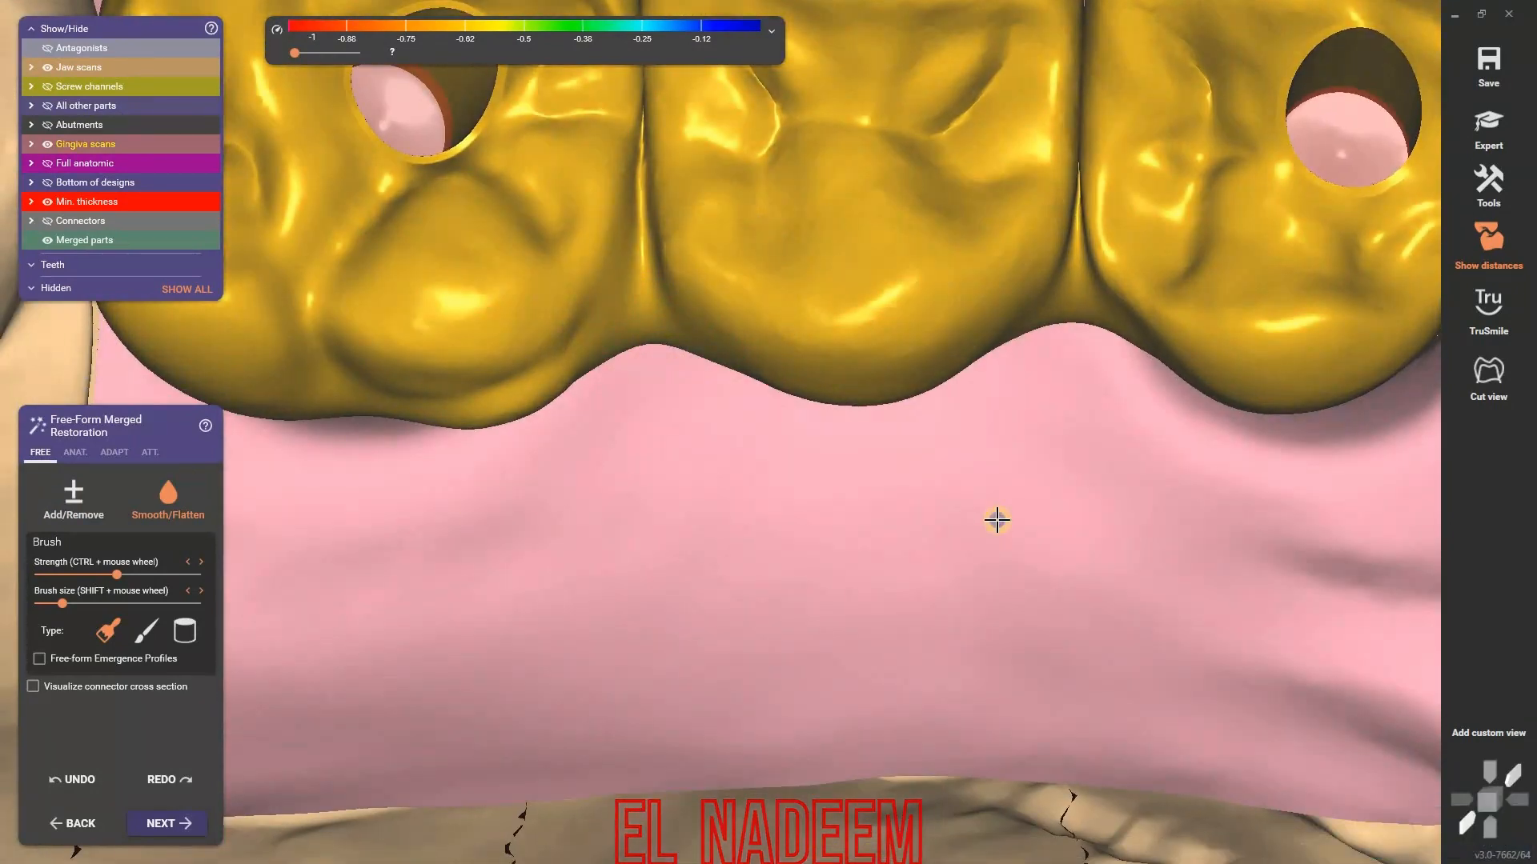
- Smooth the lower palatal side of the connector between teeth 14 and 15 with a reduced Smooth/Flatten brush
right_drag(1101, 95, 1095, 158)
right_drag(1085, 229, 1105, 157)
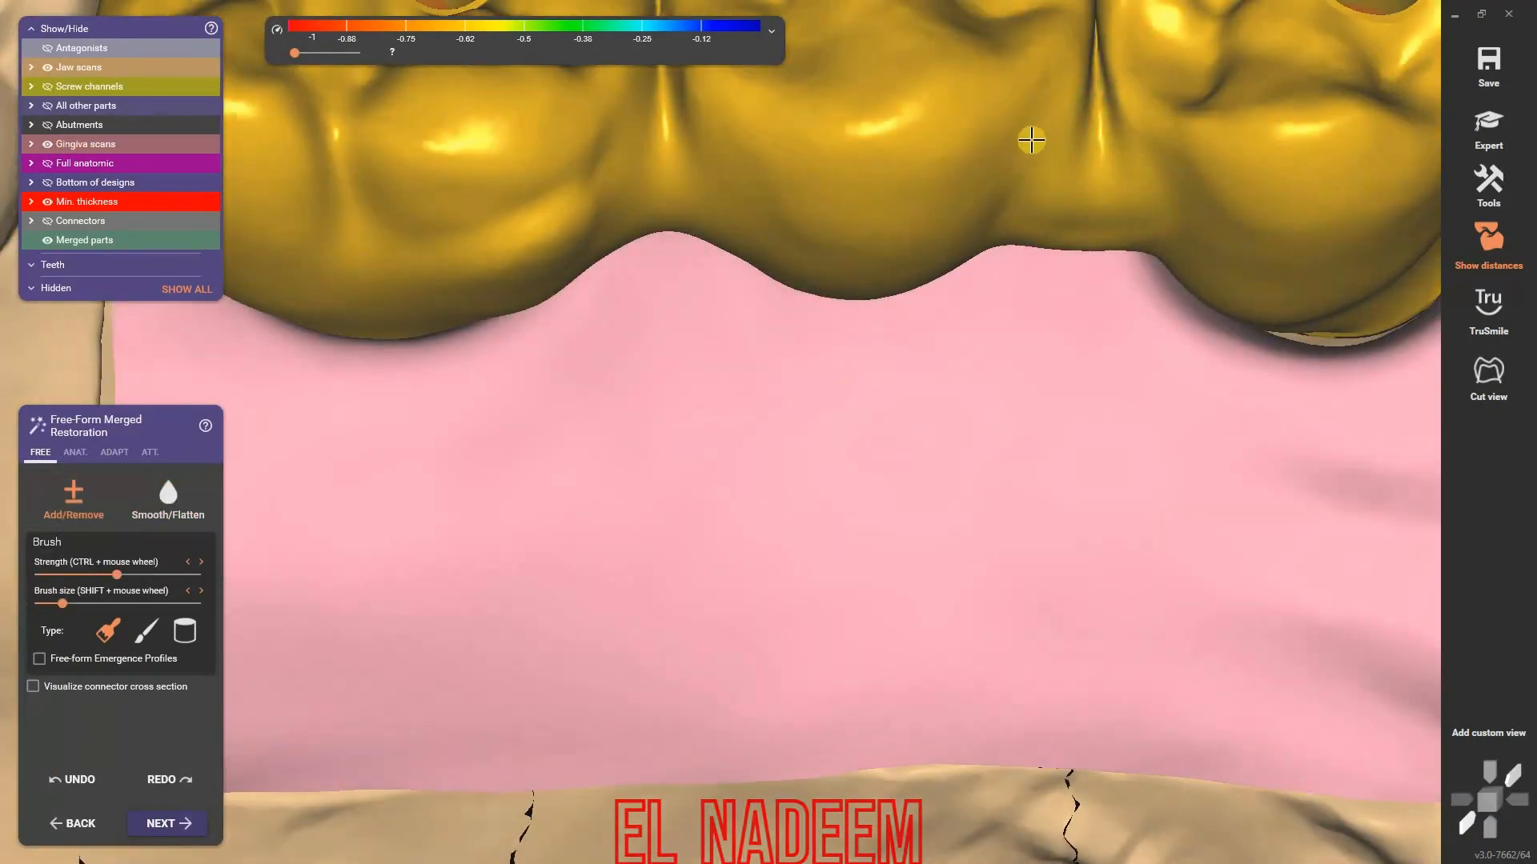
click(192, 504)
mouse_move(1008, 308)
right_down()
mouse_move(1005, 281)
mouse_move(1025, 473)
mouse_move(995, 361)
mouse_move(1083, 367)
right_up()
scroll(1014, 411, down, 1)
shift+scroll(1011, 408, down, 3)
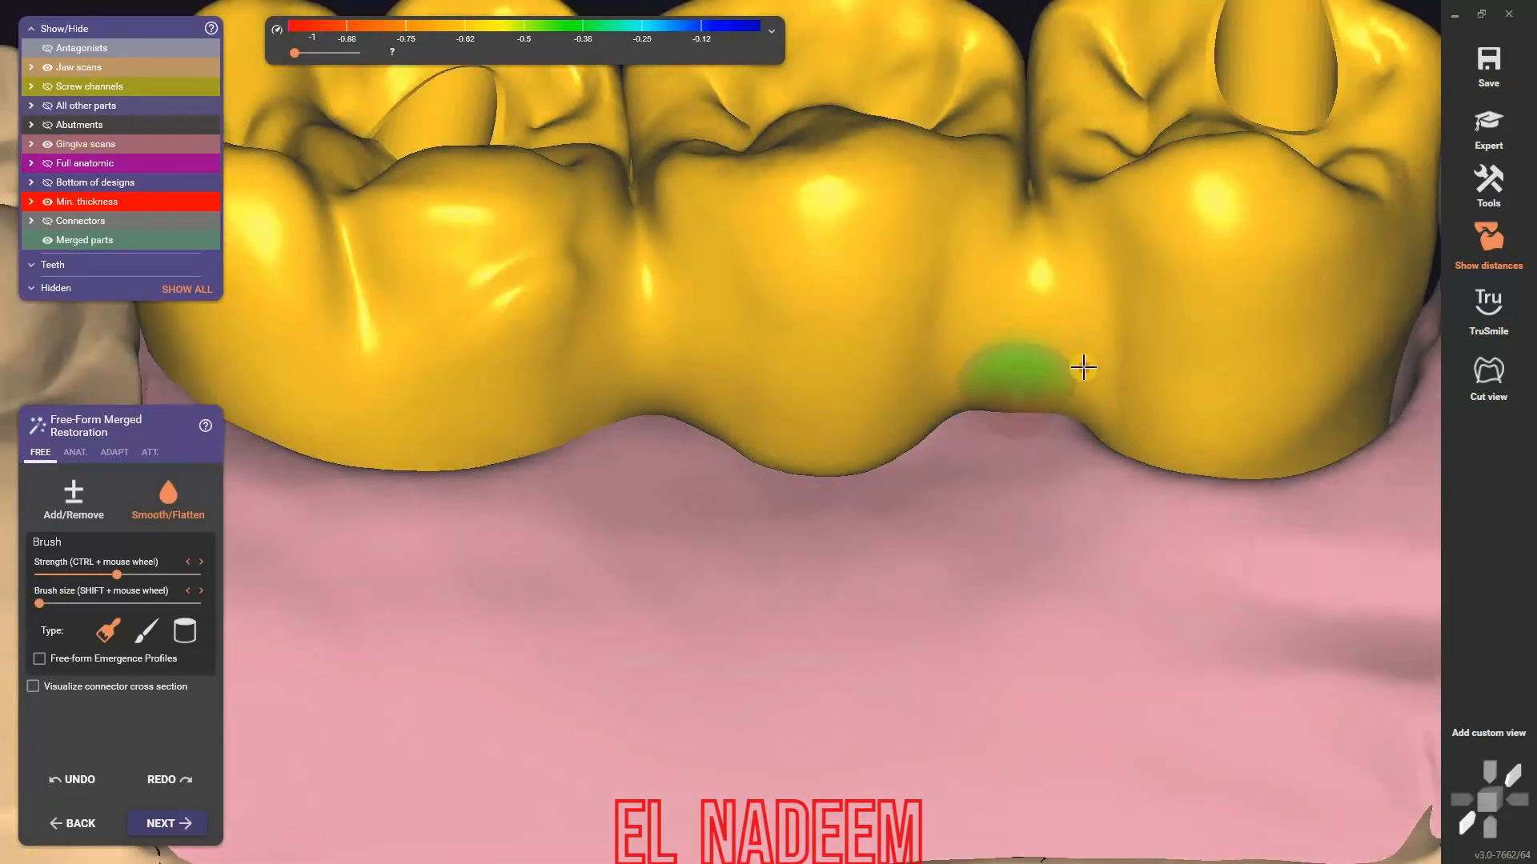
- Touch up the connector areas with Add/Remove and blend the palatal side of tooth 14 with an enlarged Smooth/Flatten brush
click(92, 490)
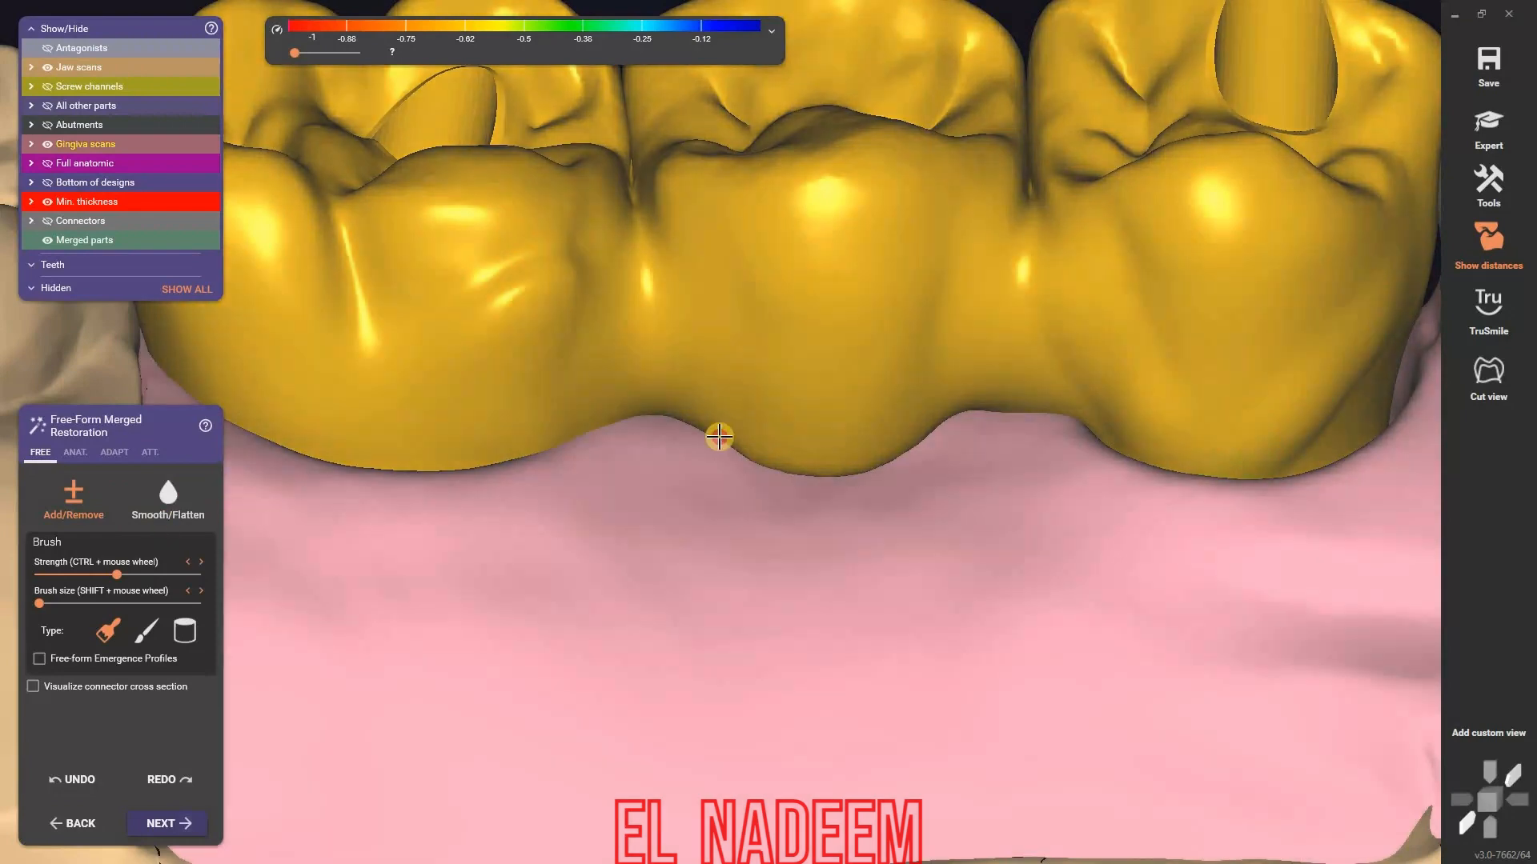
middle_drag(717, 436, 493, 459)
click(197, 511)
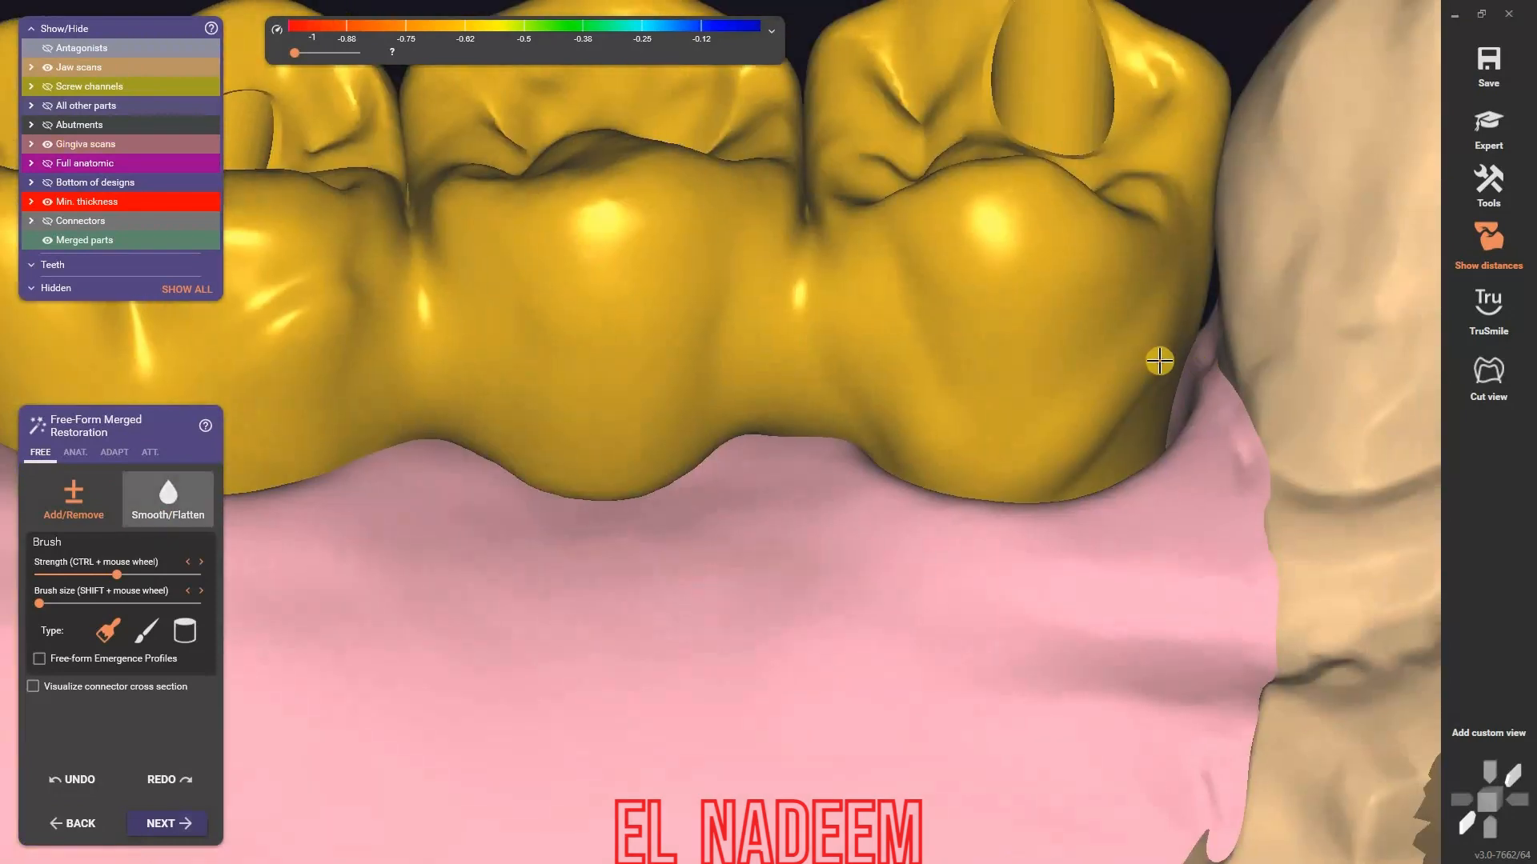
shift+scroll(1083, 446, up, 3)
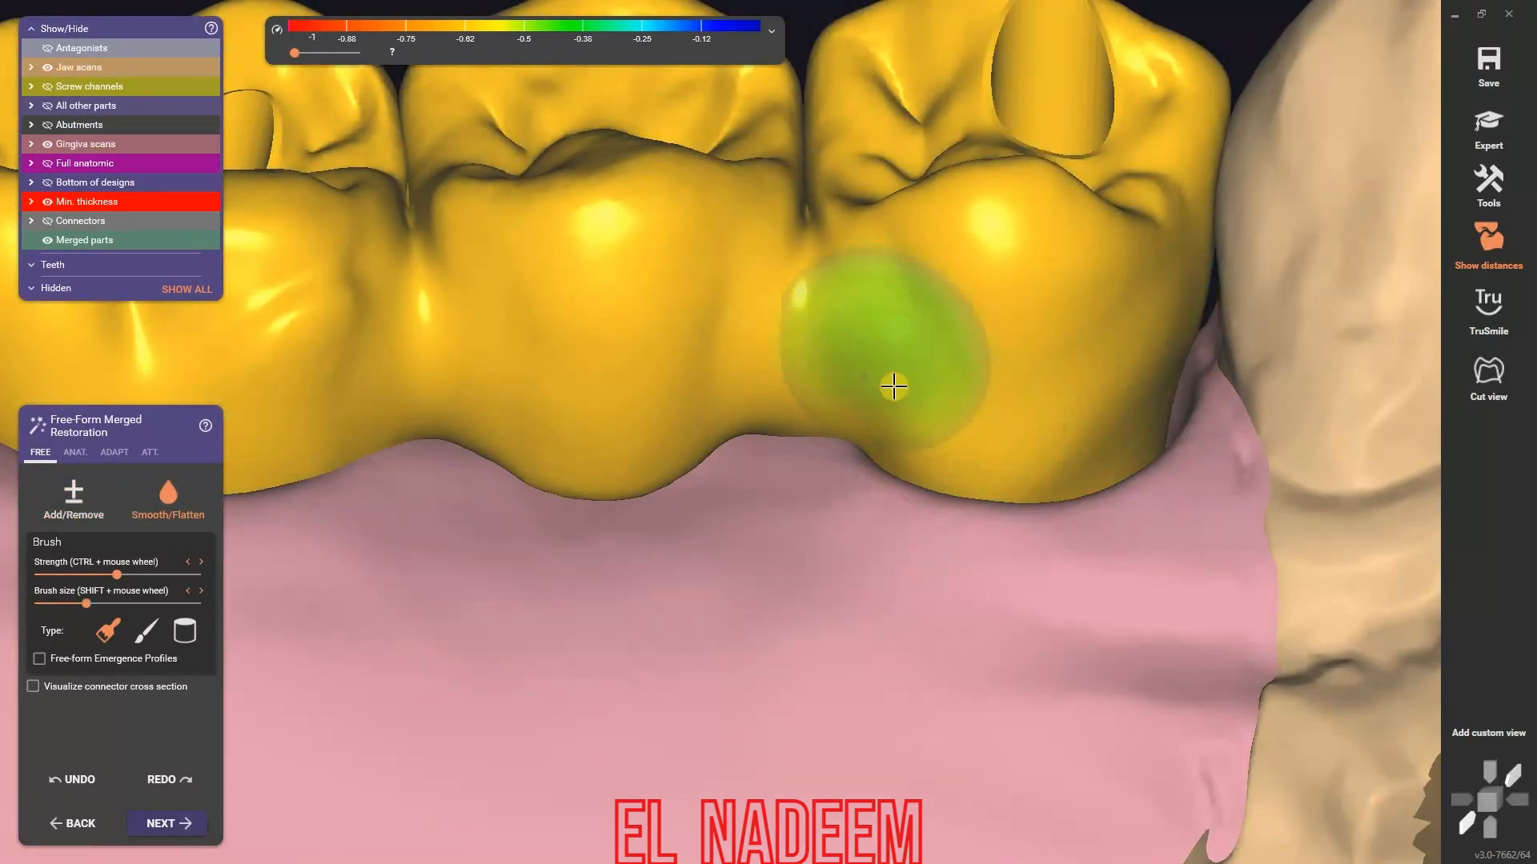
right_drag(894, 387, 1042, 480)
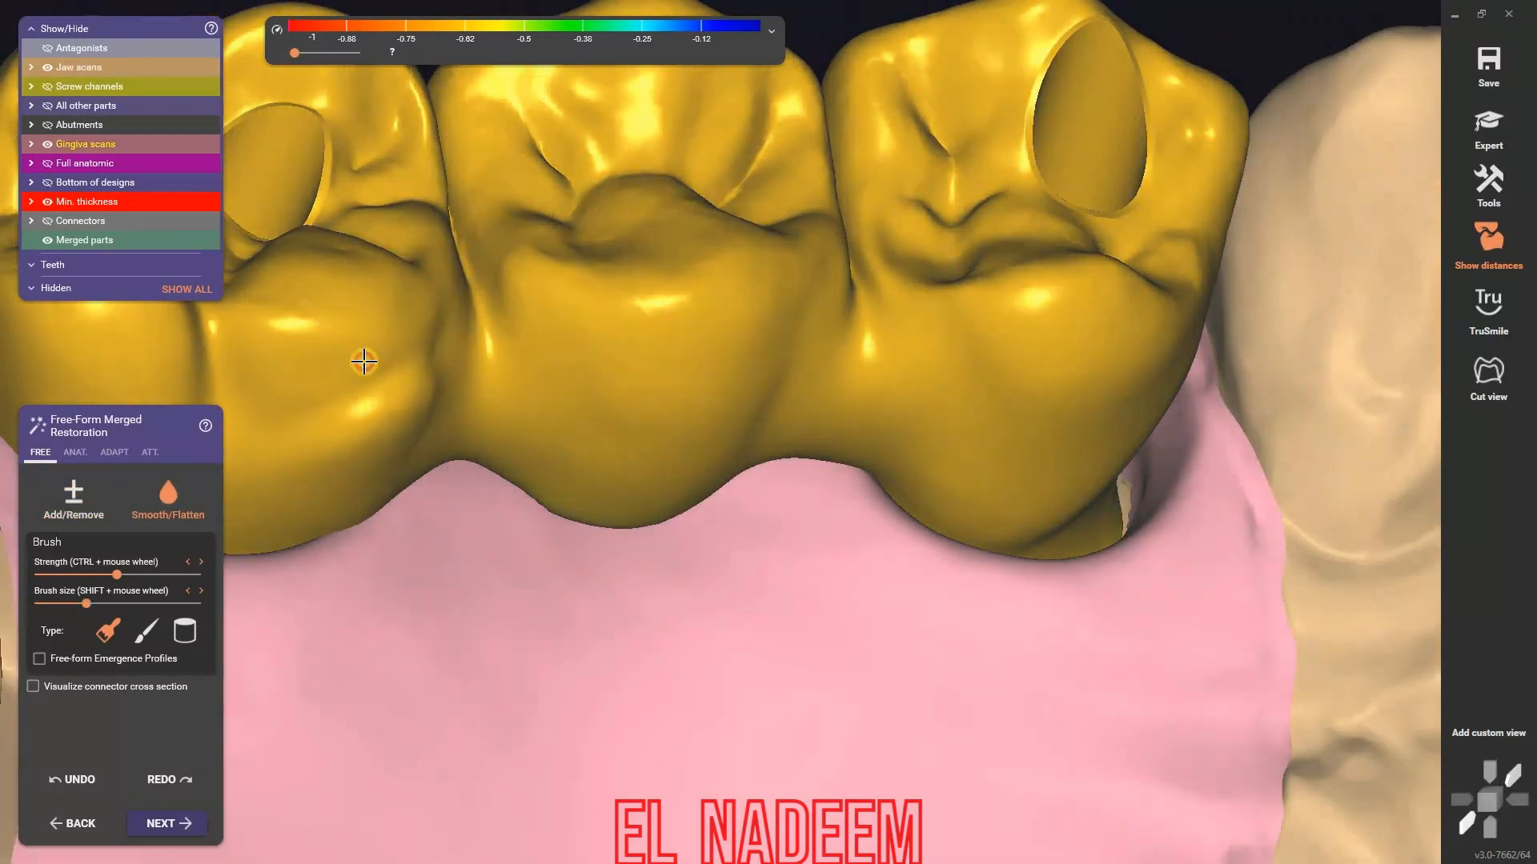
- Smooth the palatal embrasure between teeth 14 and 15 from the occlusal side with the smallest Smooth/Flatten brush
scroll(690, 538, down, 10)
right_drag(693, 549, 713, 539)
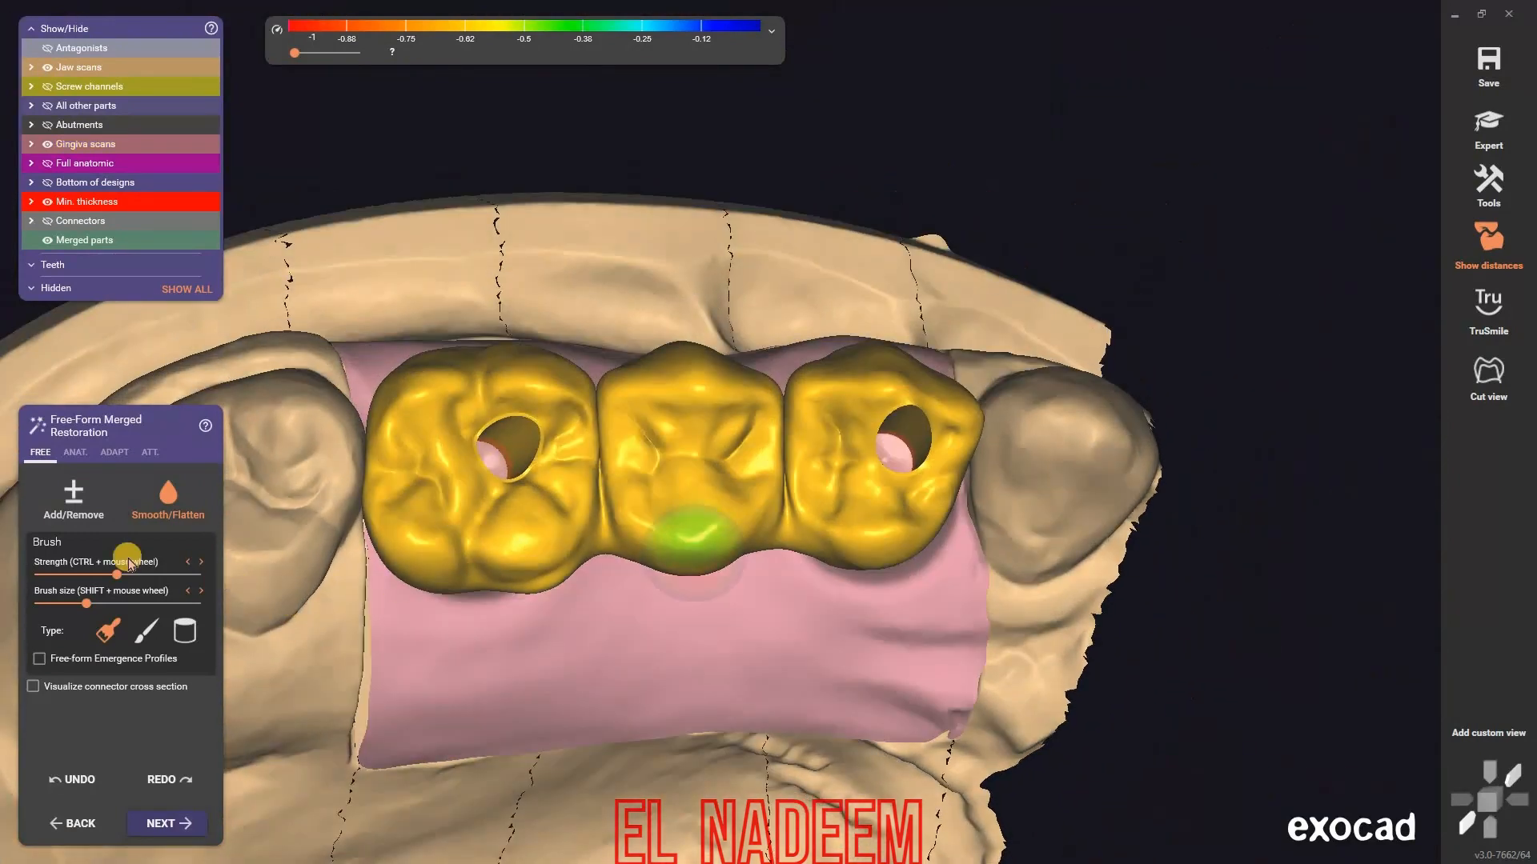
scroll(981, 496, up, 10)
shift+scroll(909, 446, down, 3)
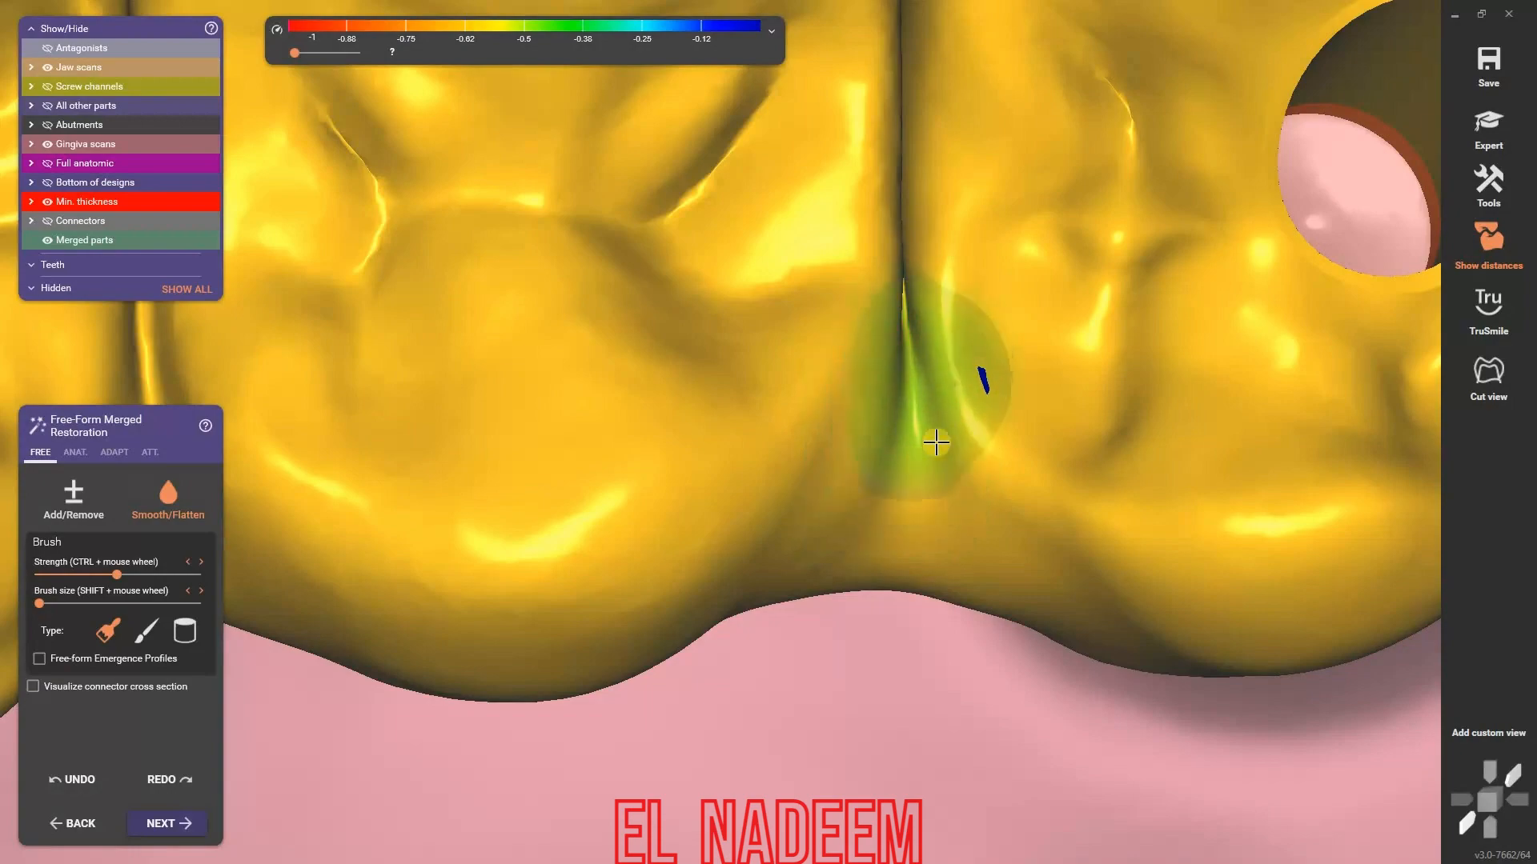
- Smooth the buccal cervical edge of tooth 14 facing the adjacent canine with the small Smooth/Flatten brush
scroll(1064, 488, down, 5)
mouse_move(1064, 488)
right_down()
mouse_move(935, 422)
mouse_move(909, 381)
mouse_move(1125, 491)
mouse_move(1039, 490)
right_up()
scroll(1065, 488, down, 3)
scroll(1089, 487, up, 4)
scroll(1088, 487, up, 5)
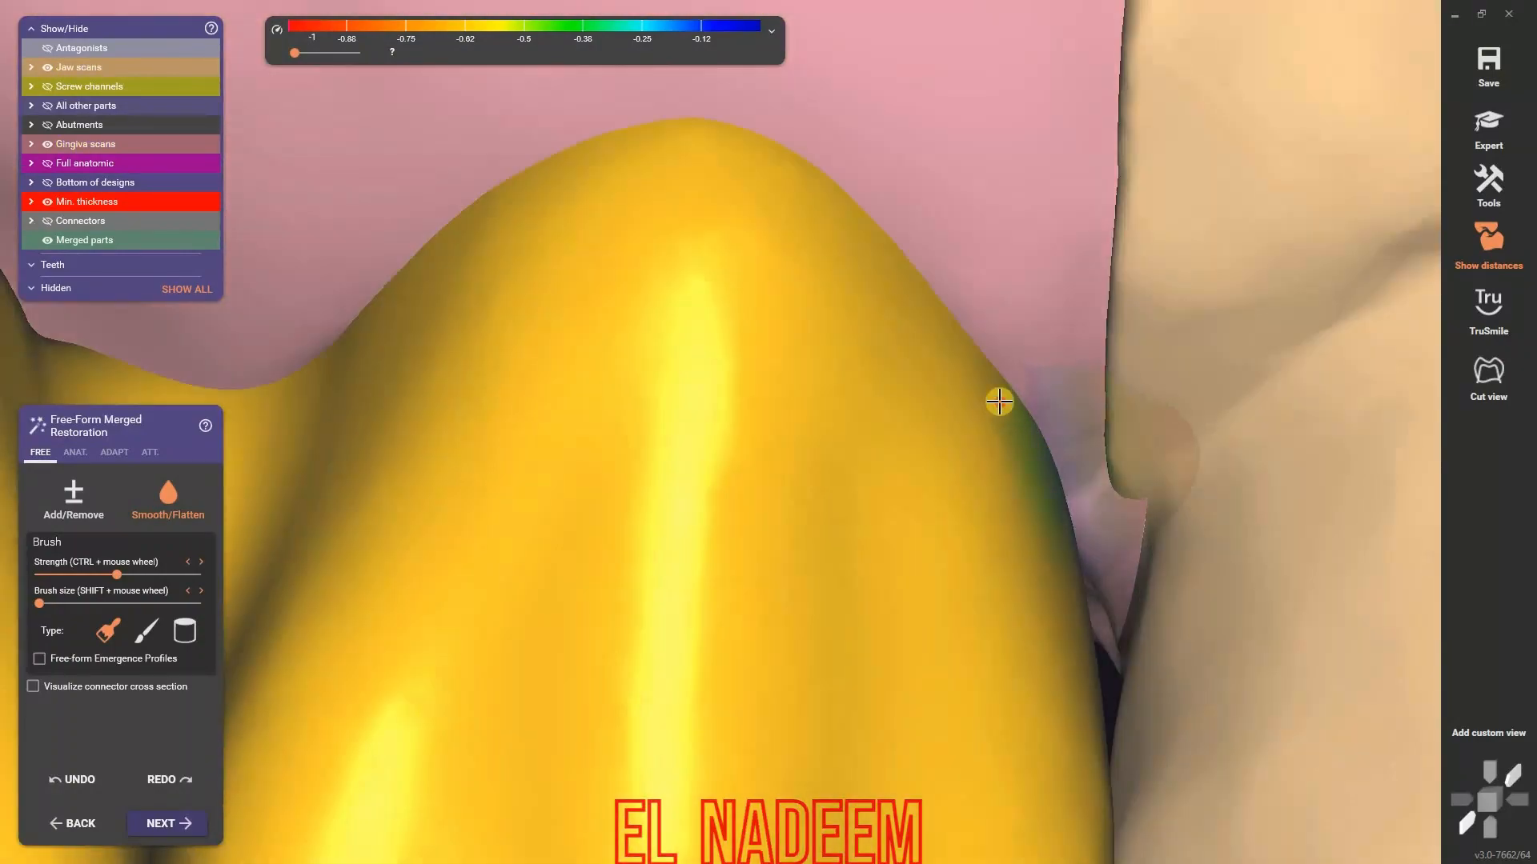
scroll(1057, 353, down, 10)
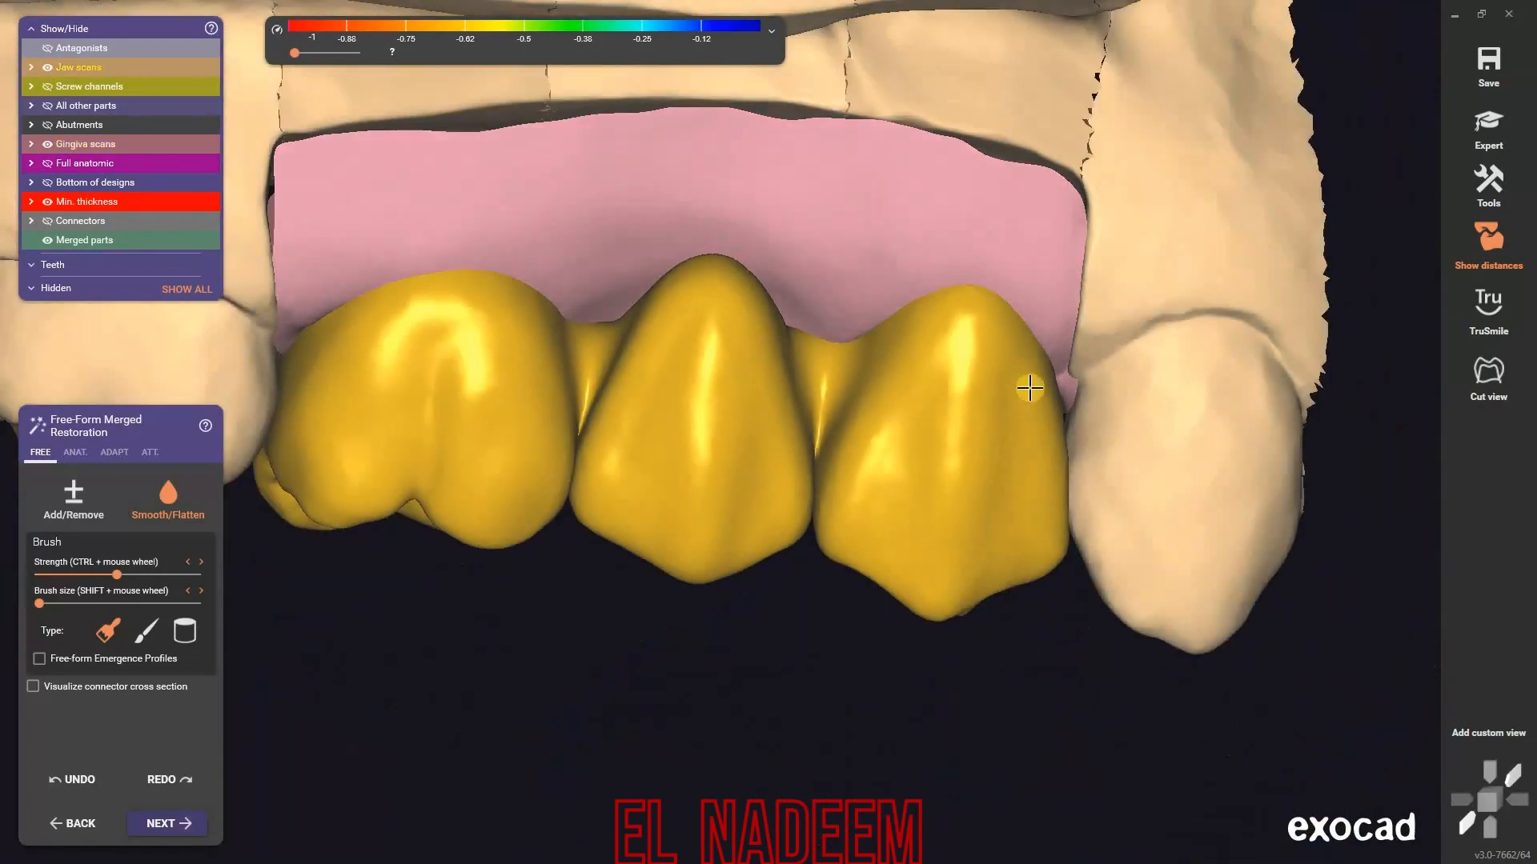
- Hide the full anatomic parts and examine the merged bridge with and without the gingiva scans
right_drag(1029, 388, 774, 356)
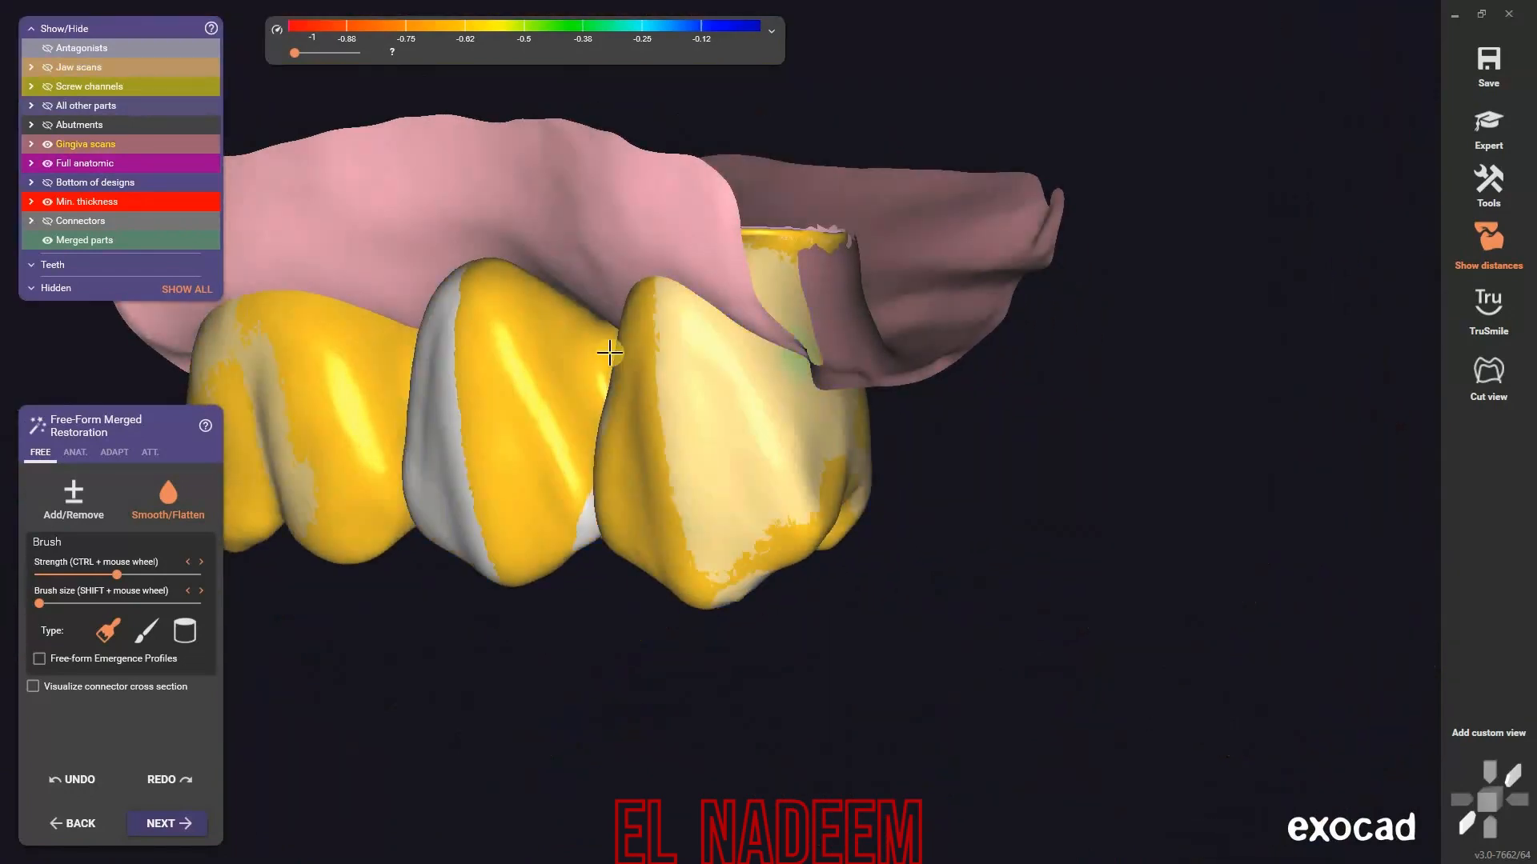
click(48, 163)
scroll(779, 339, up, 5)
click(47, 144)
right_drag(683, 319, 884, 565)
click(47, 144)
scroll(1045, 398, down, 2)
click(47, 144)
scroll(884, 564, down, 3)
- Display the antagonists and jaw scans around the bridge and complete the free-forming of the merged restoration
key(a)
scroll(885, 564, down, 1)
key(j)
scroll(884, 564, down, 2)
scroll(884, 564, down, 4)
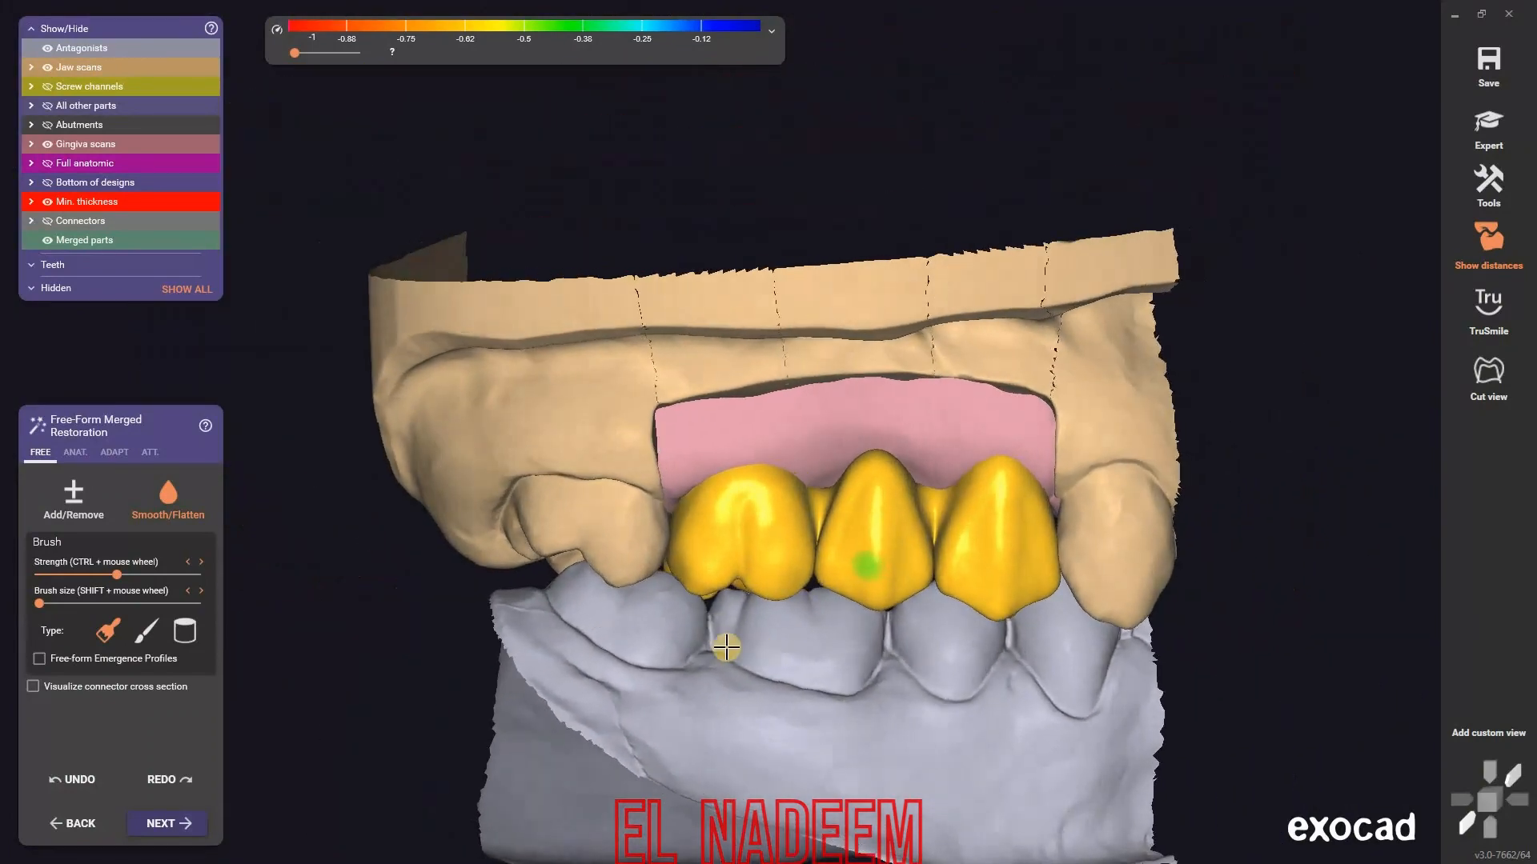
scroll(631, 491, up, 4)
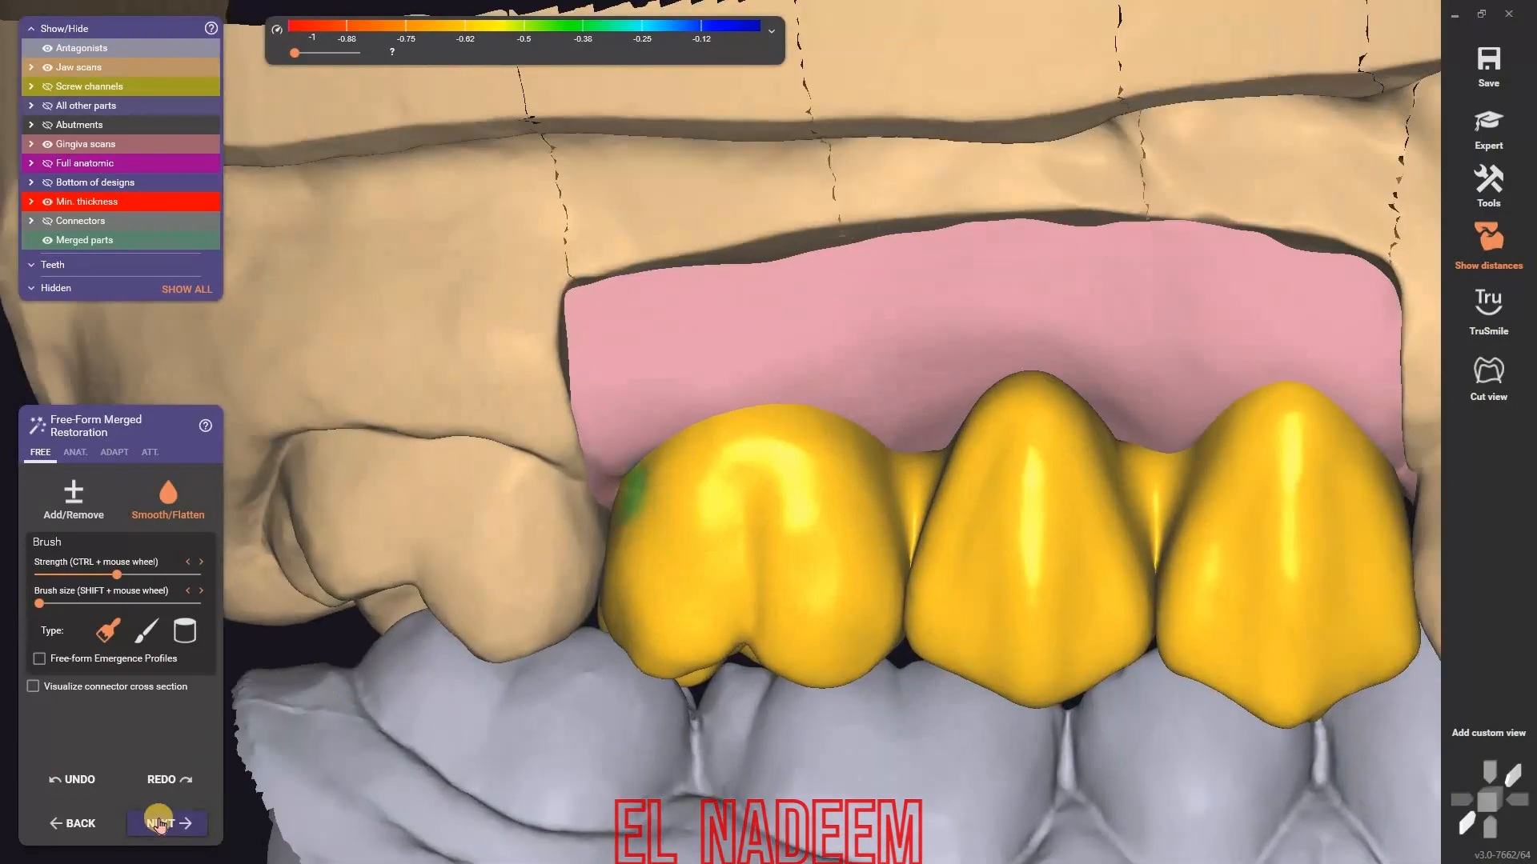
click(158, 819)
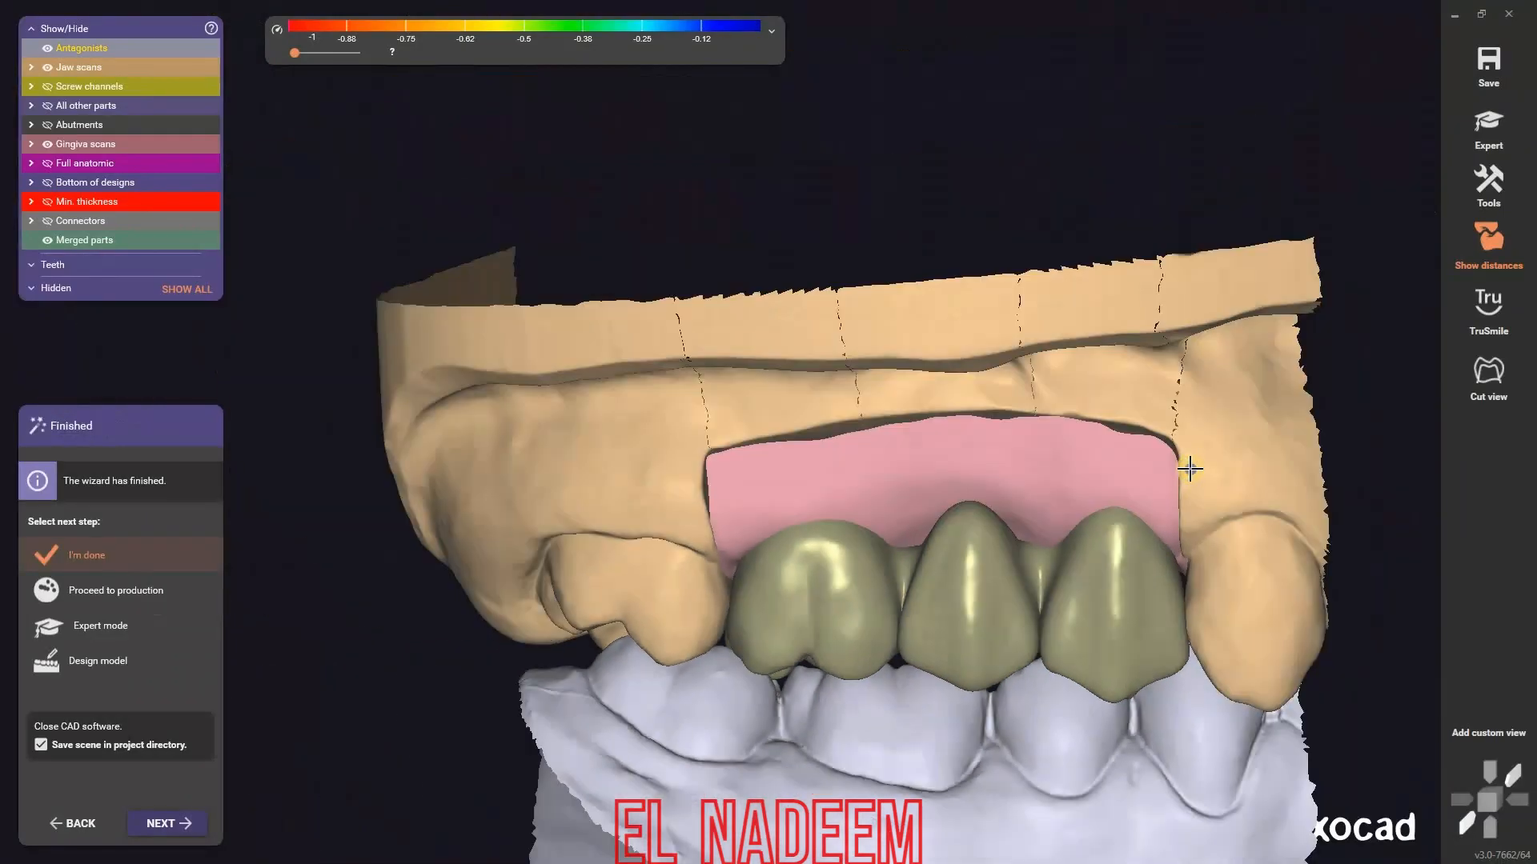
- Render the scene with TruSmile and compare the full anatomic teeth with the merged parts
right_drag(1180, 463, 1123, 705)
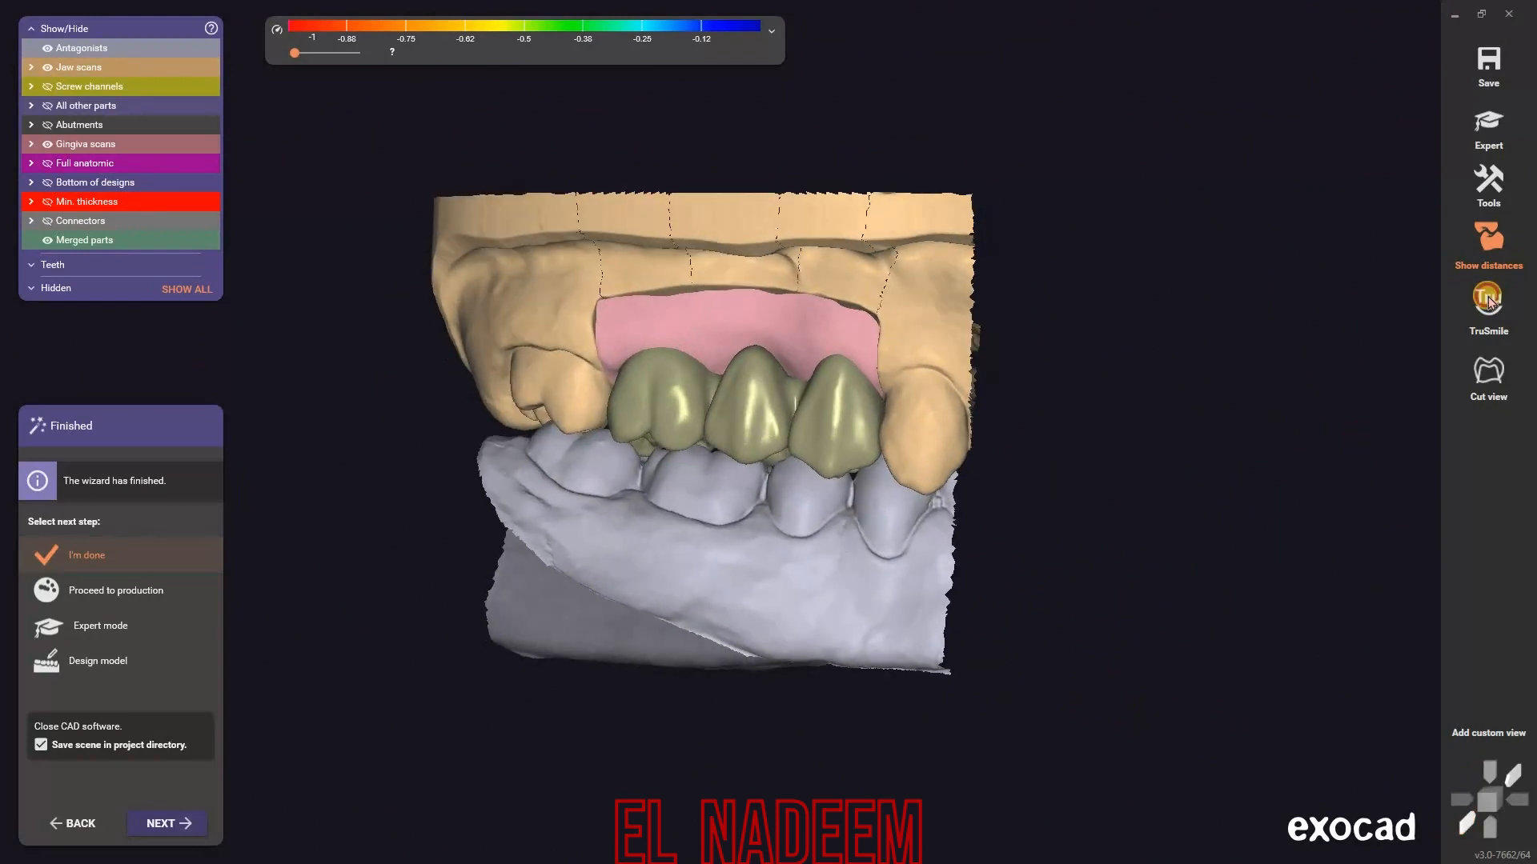
right_drag(1110, 409, 1211, 377)
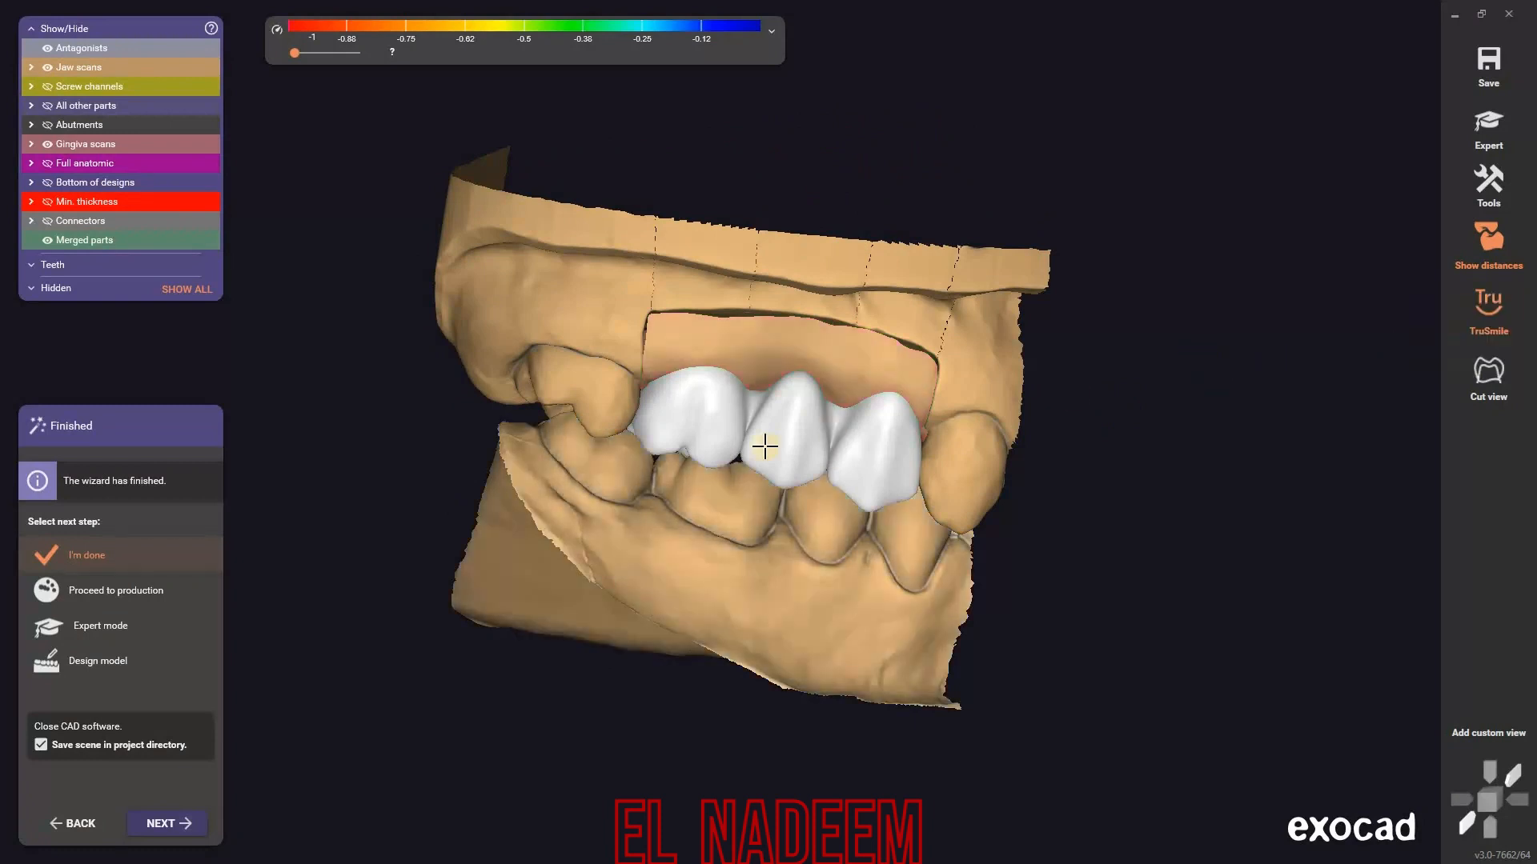
click(104, 162)
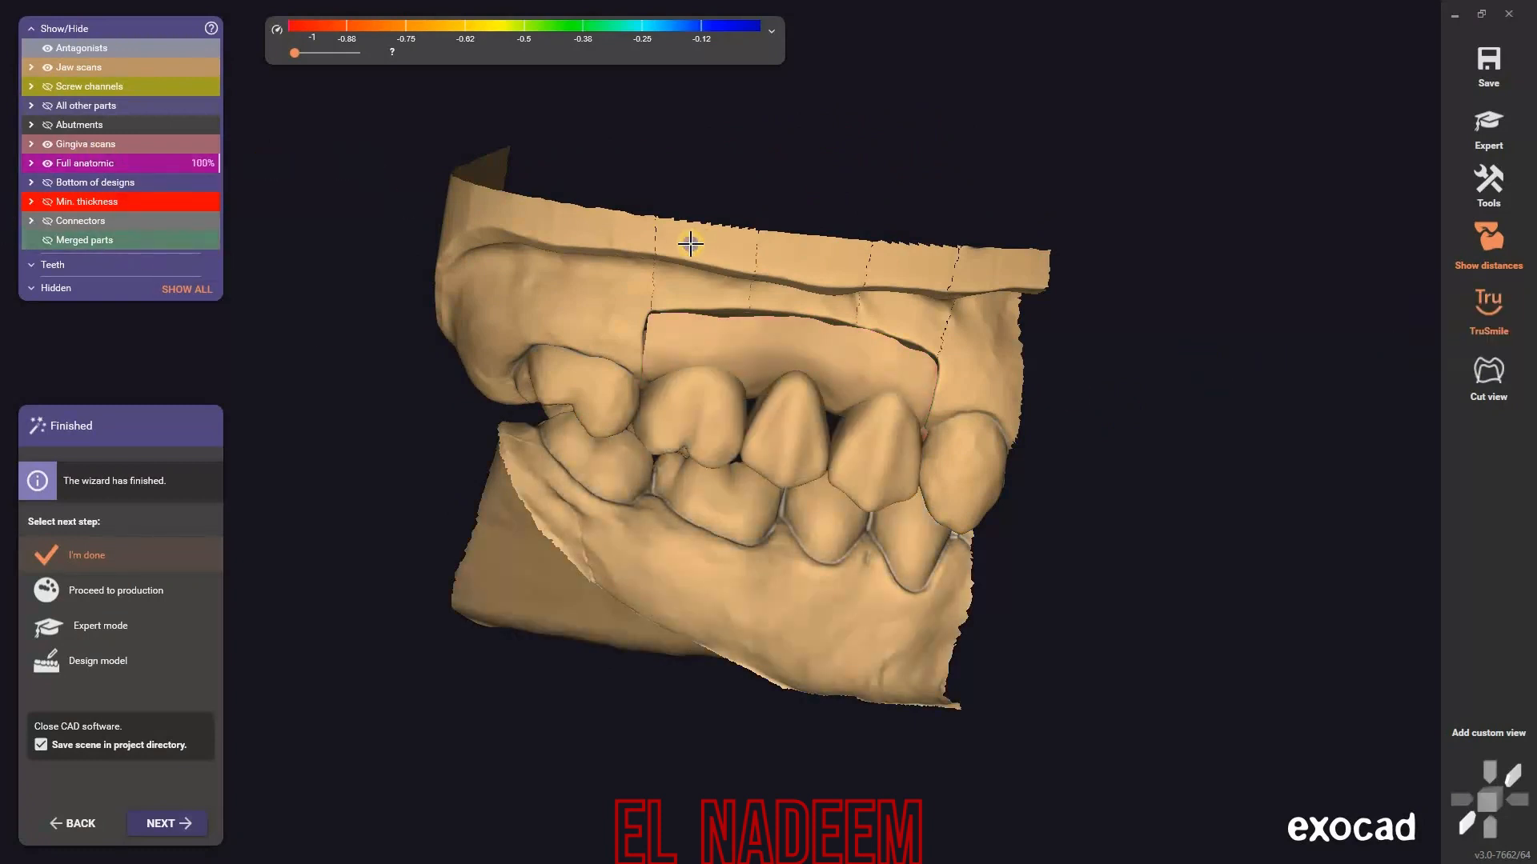
right_drag(689, 240, 690, 241)
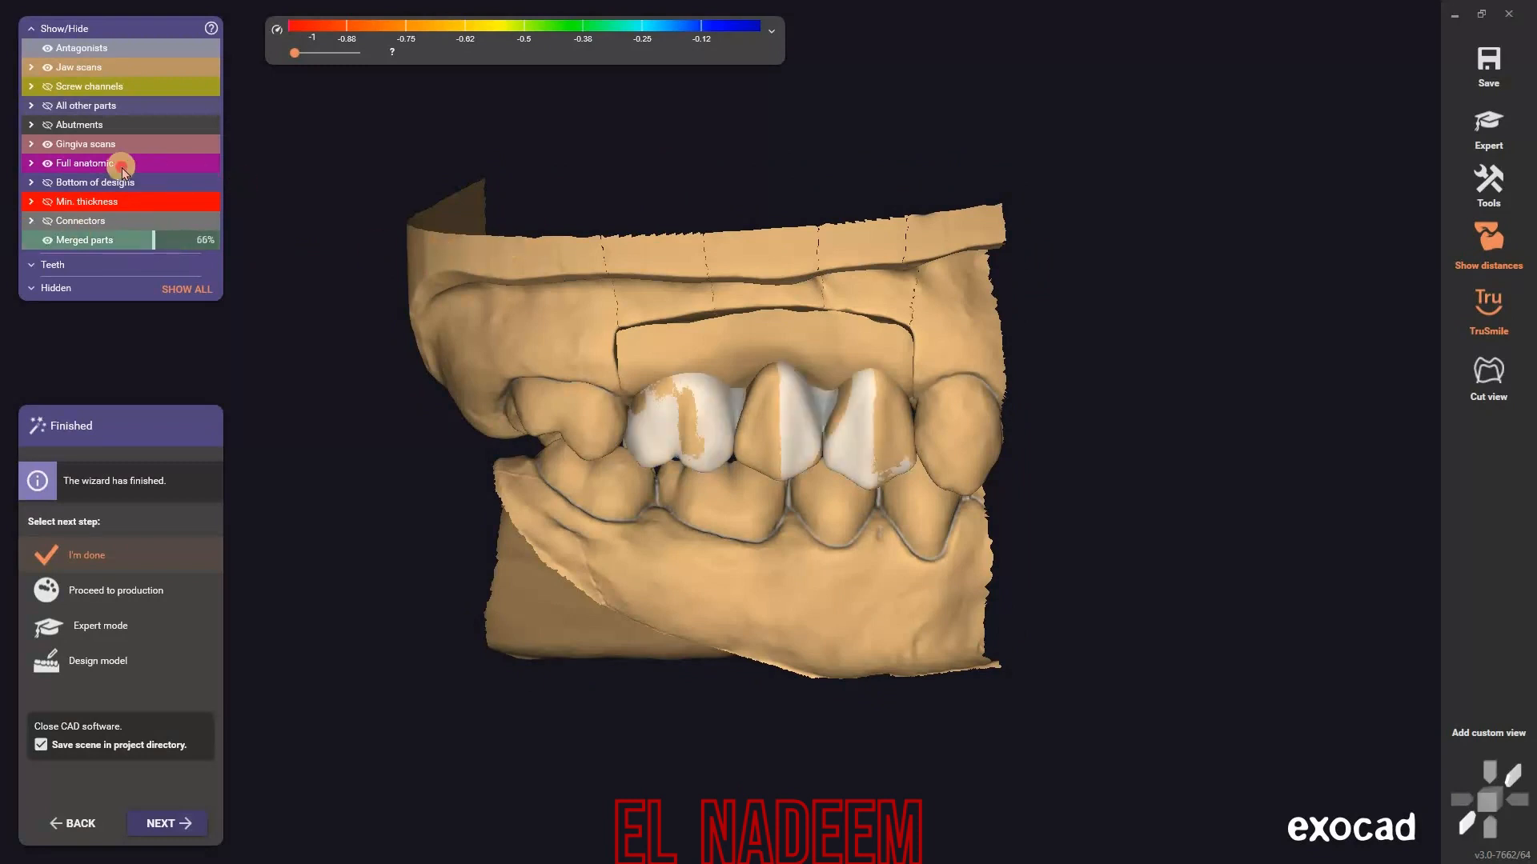
- Switch to Expert mode with only the merged bridge shown and open the Adjust Light tool
right_click(1305, 320)
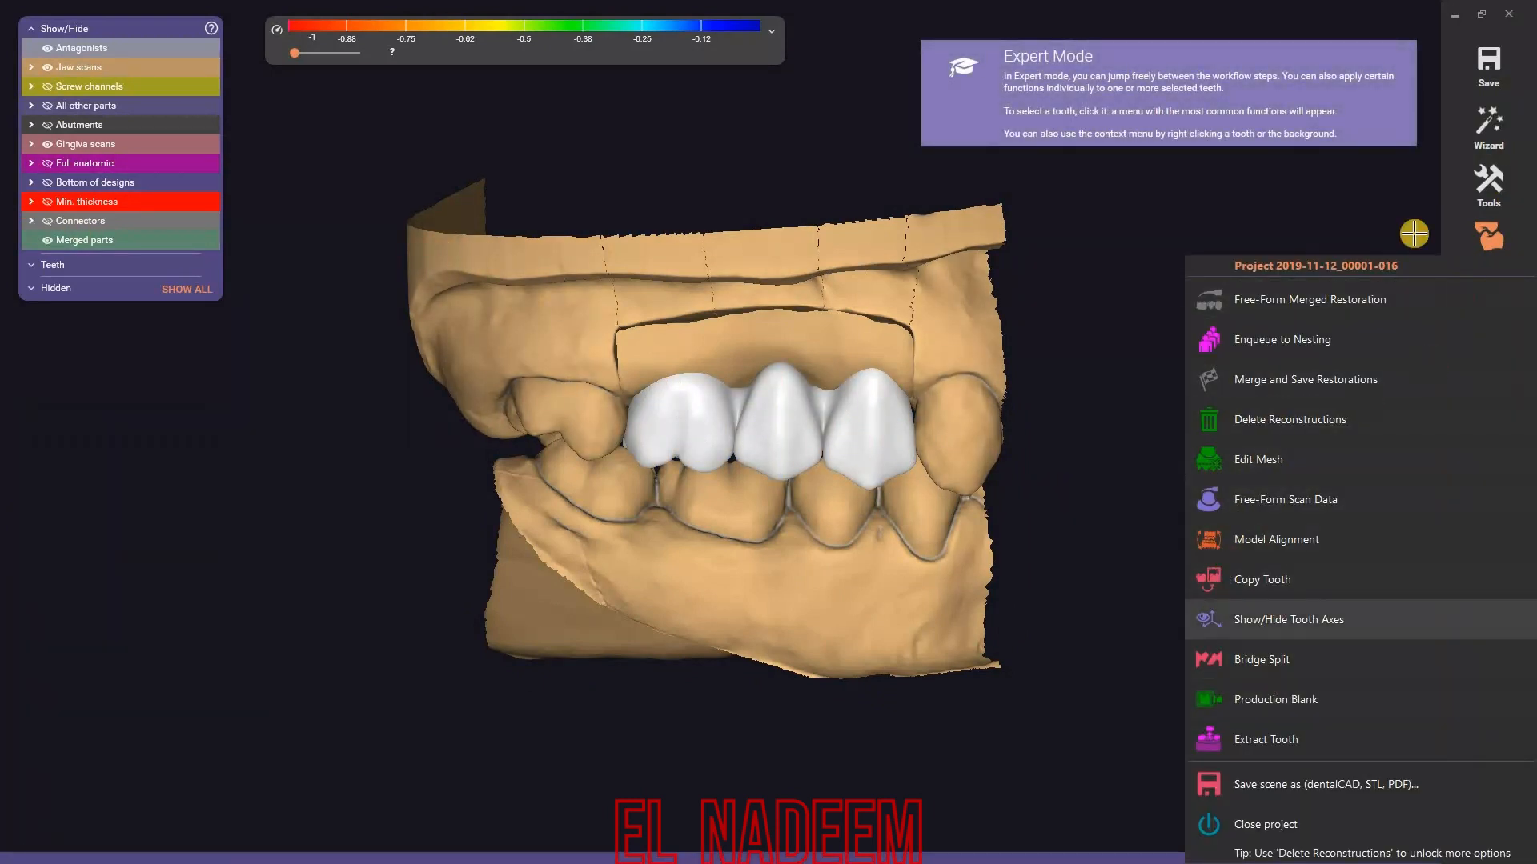
click(1494, 192)
click(1487, 177)
click(1214, 440)
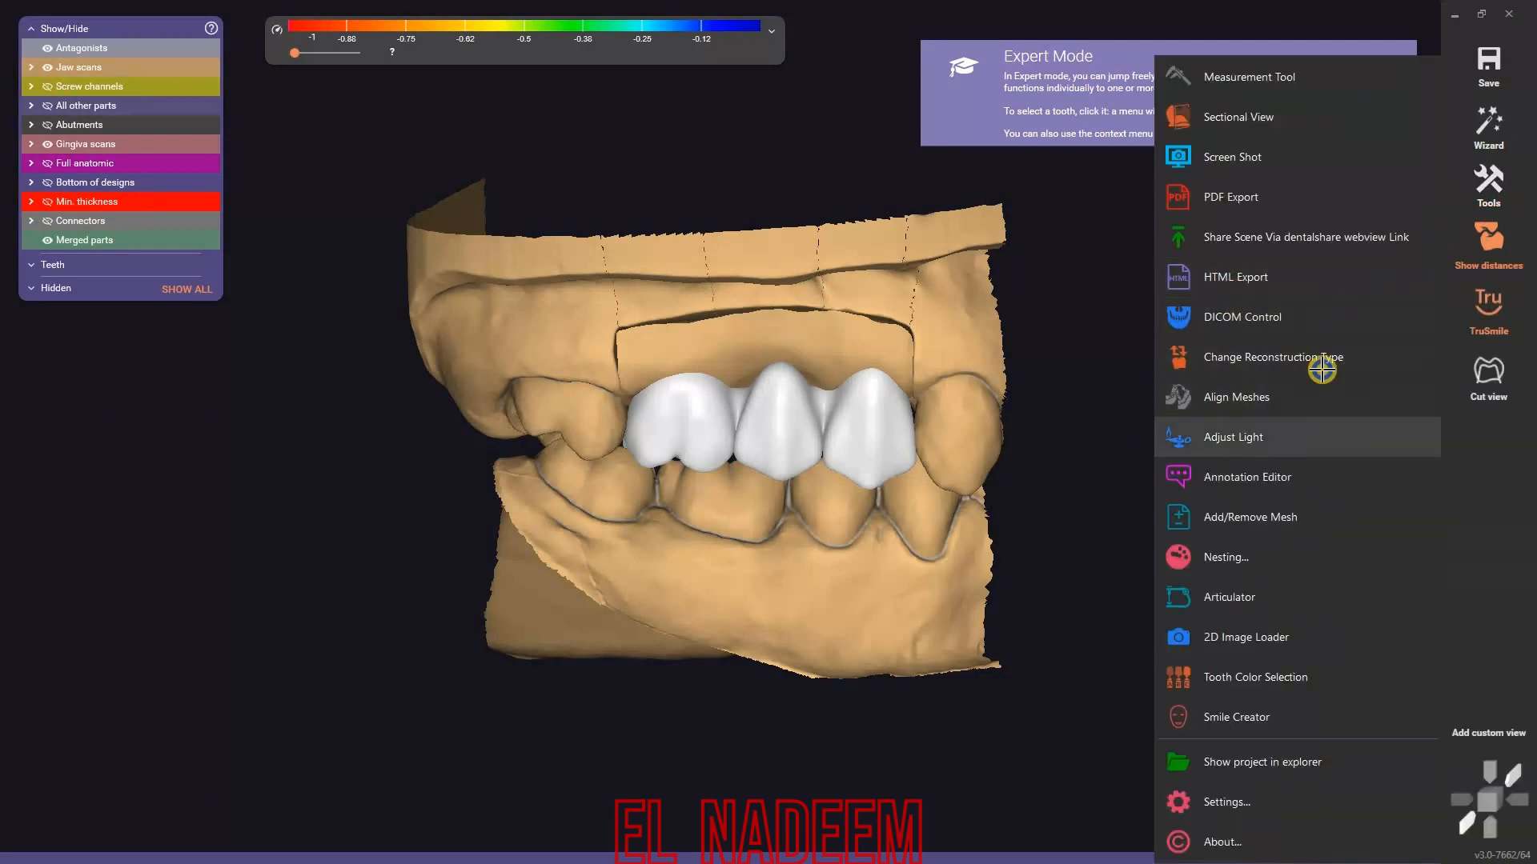
- Change the TruSmile rendering and try the moving light on the articulated models with Adjust Light
right_drag(1322, 369, 117, 235)
mouse_move(398, 92)
mouse_down()
mouse_move(357, 99)
mouse_move(253, 327)
mouse_up()
click(1482, 302)
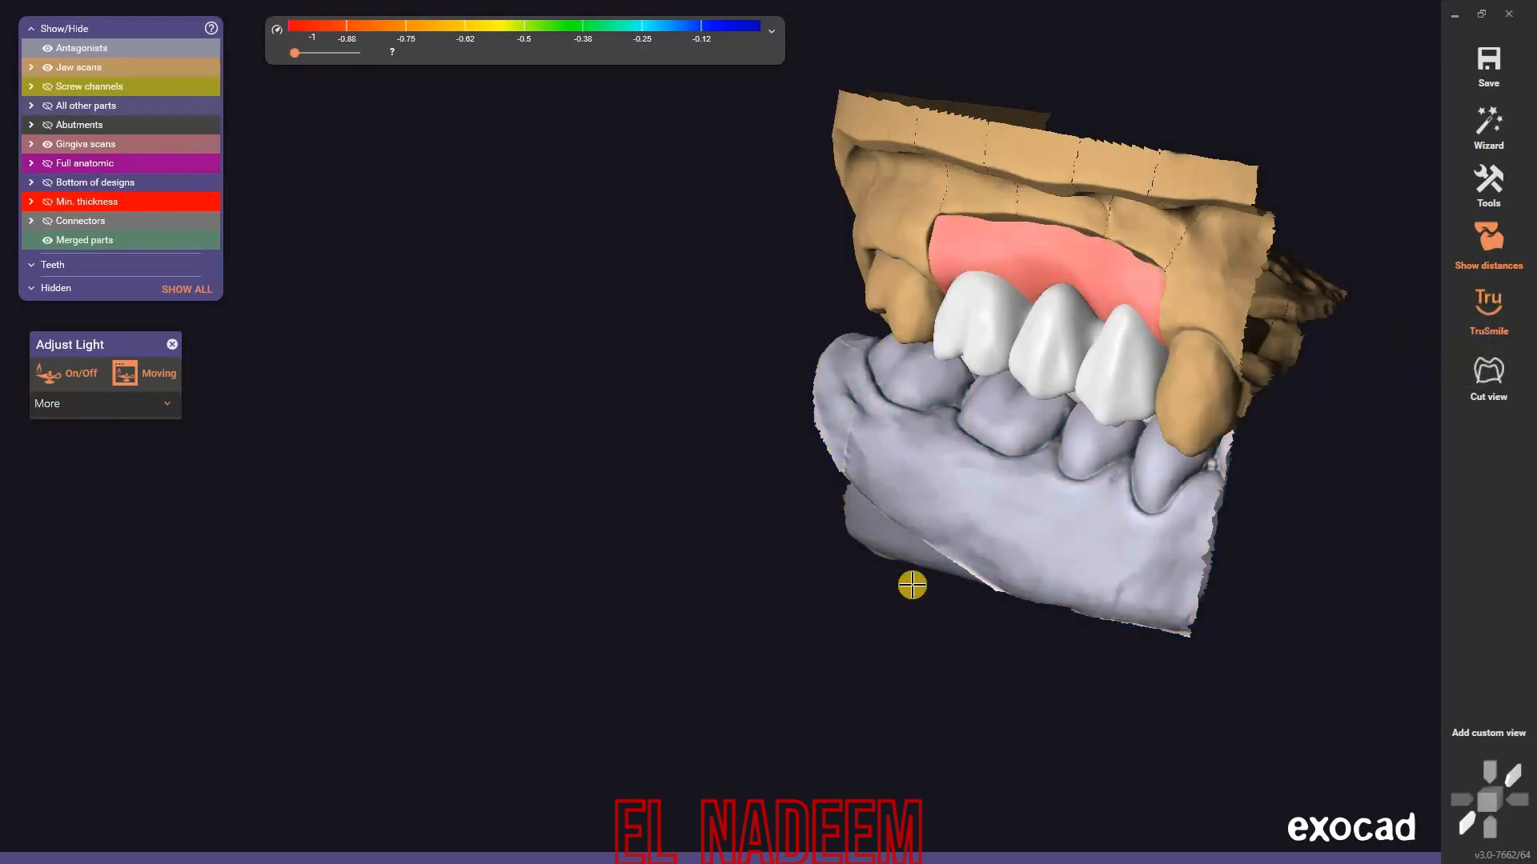
right_drag(918, 603, 920, 605)
drag(289, 279, 412, 386)
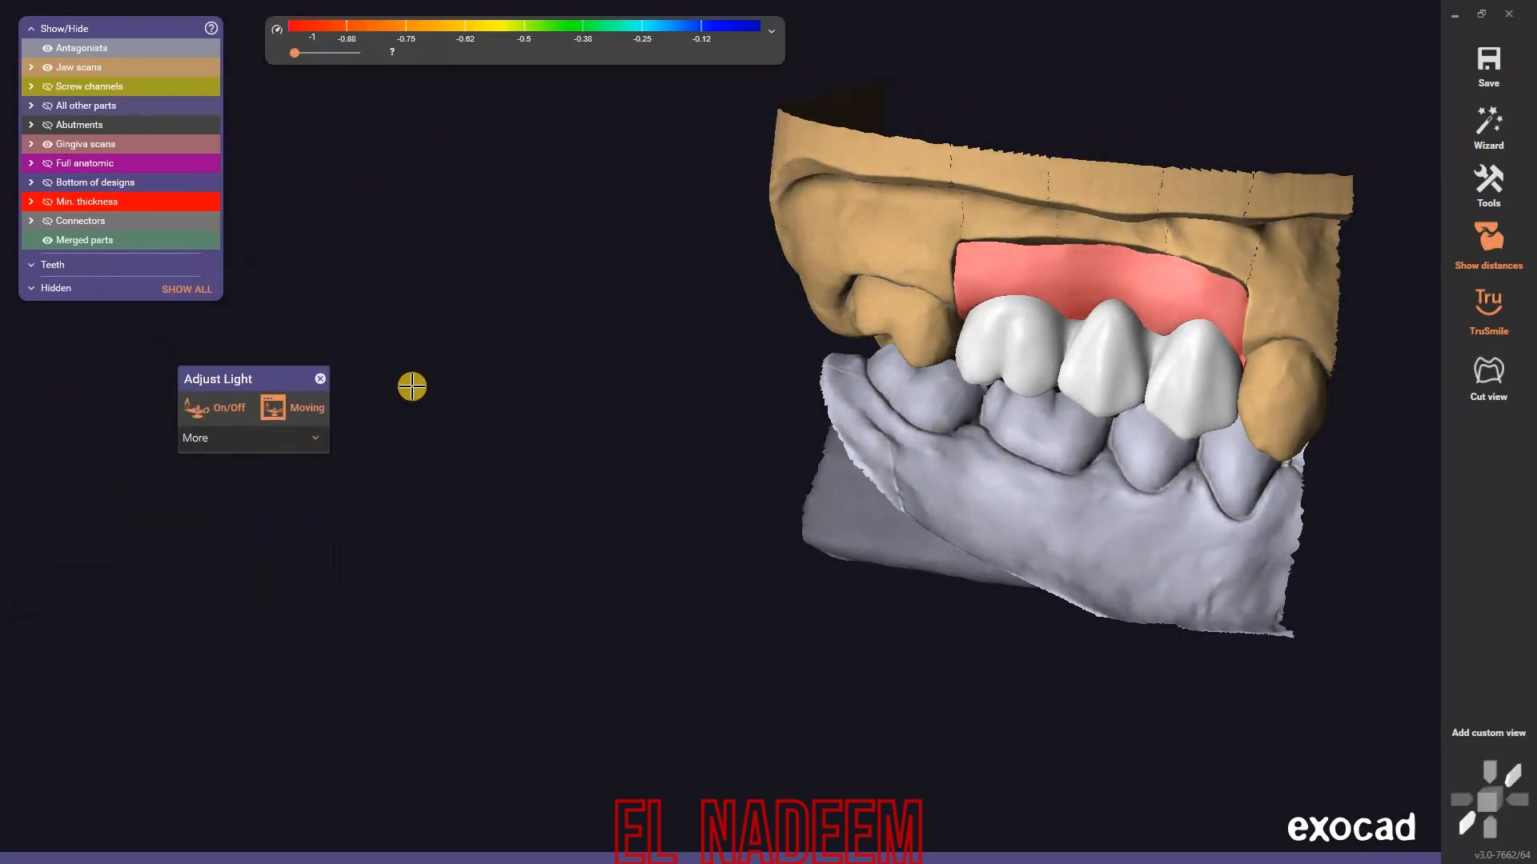